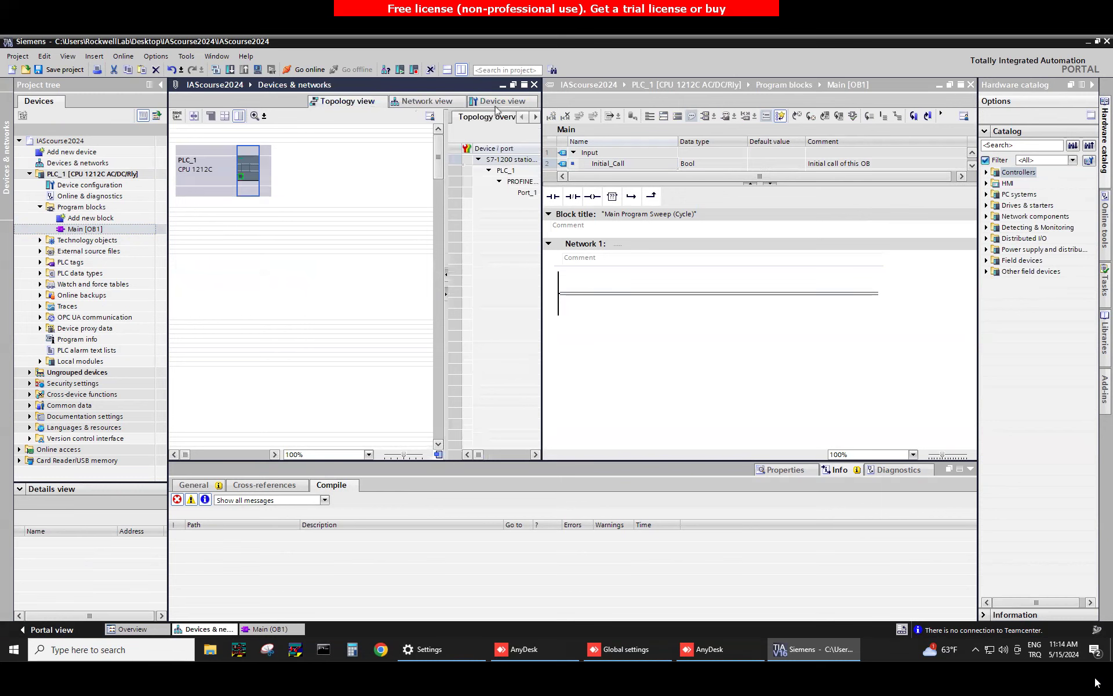
Close the Devices & networks editor, widen the Main block editor, and add a normally open contact tagged Start_button to Network 1
click(534, 84)
drag(540, 281, 422, 296)
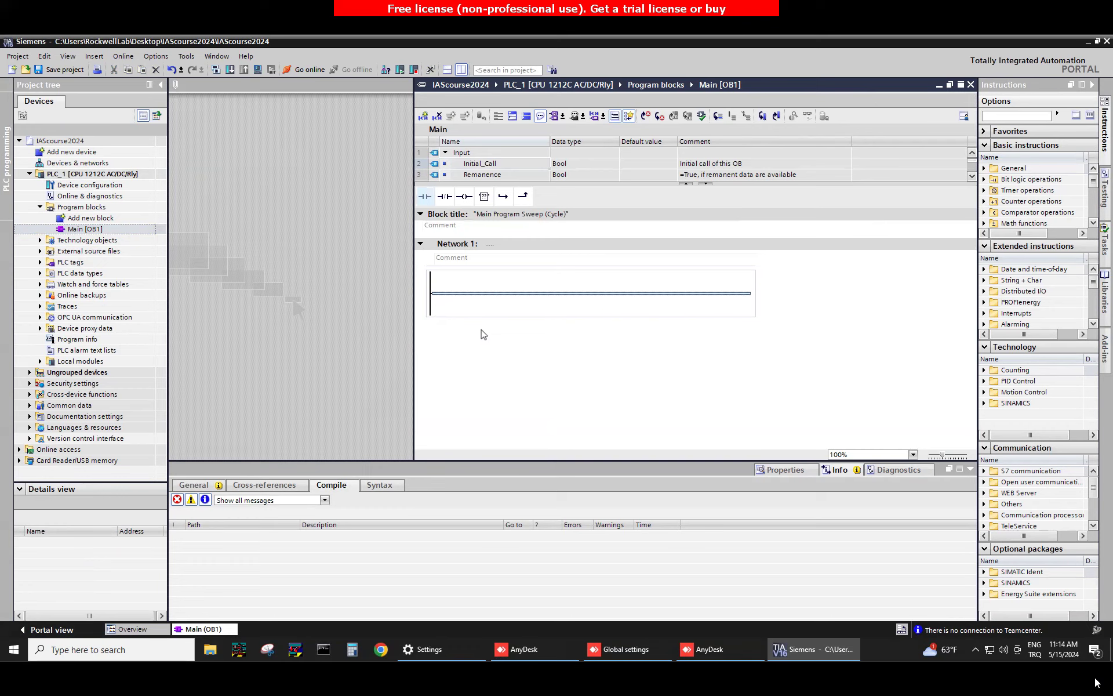
drag(425, 196, 464, 294)
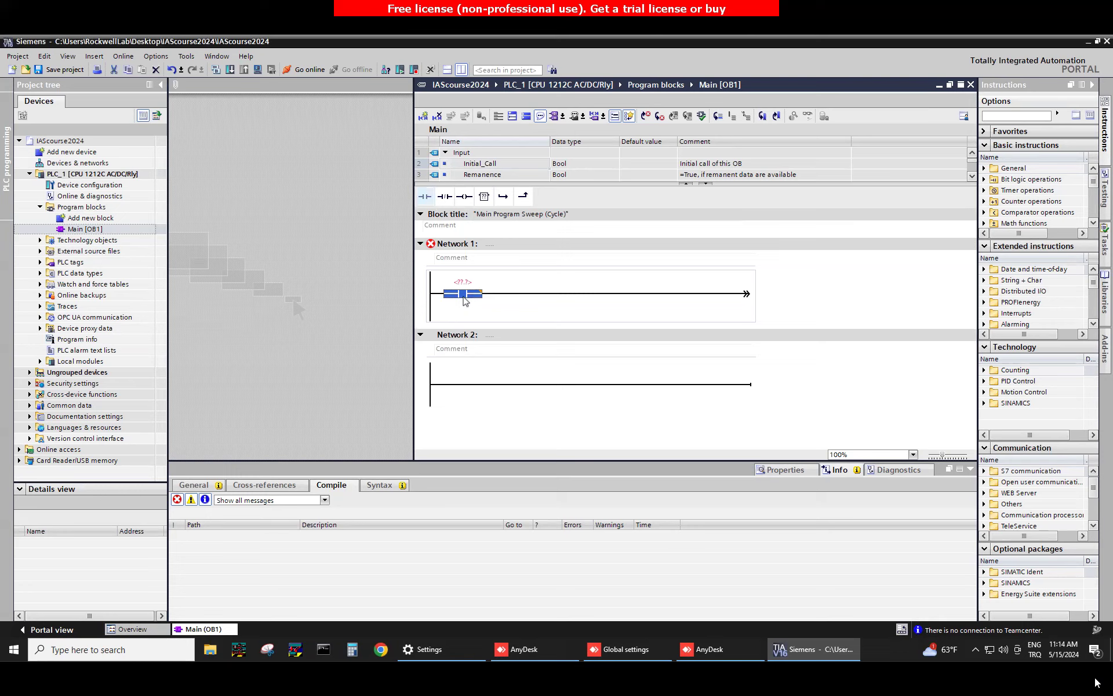
double_click(464, 284)
text(Start_button)
key(Return)
Place an output coil at the end of Network 1 and assign it the tag name Led1
drag(464, 196, 554, 304)
text(t)
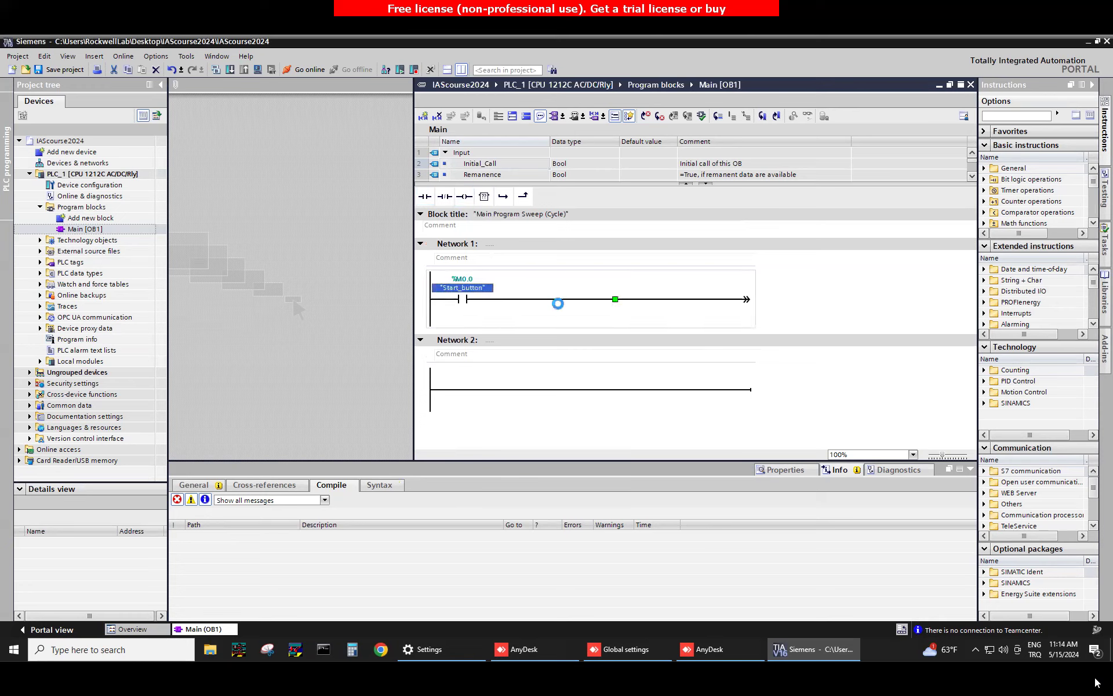
drag(726, 293, 726, 294)
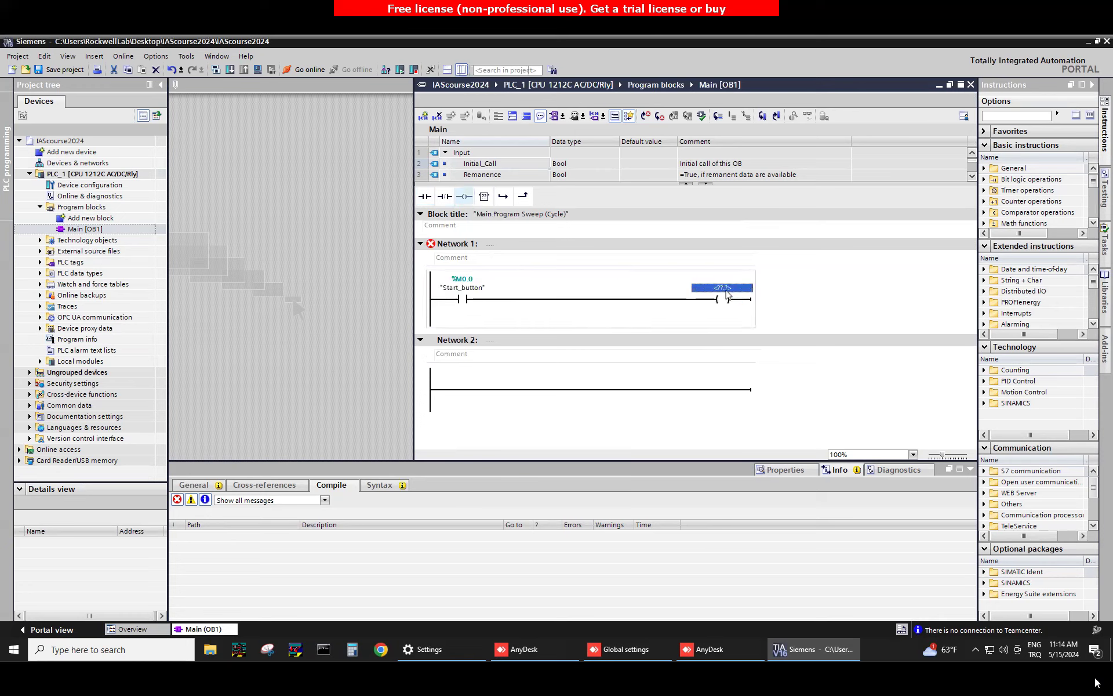
text(Led1)
key(Return)
Define the Led1 tag as a Global Output at address %Q0.0
right_click(719, 289)
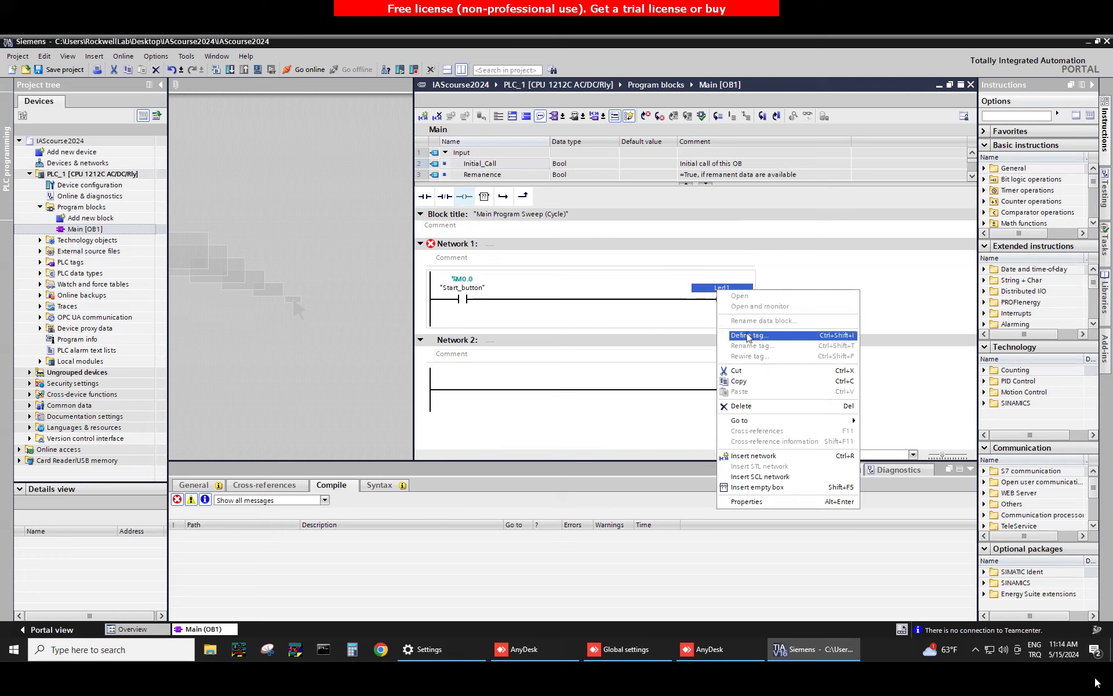
click(749, 335)
click(825, 322)
click(825, 322)
click(786, 356)
click(982, 339)
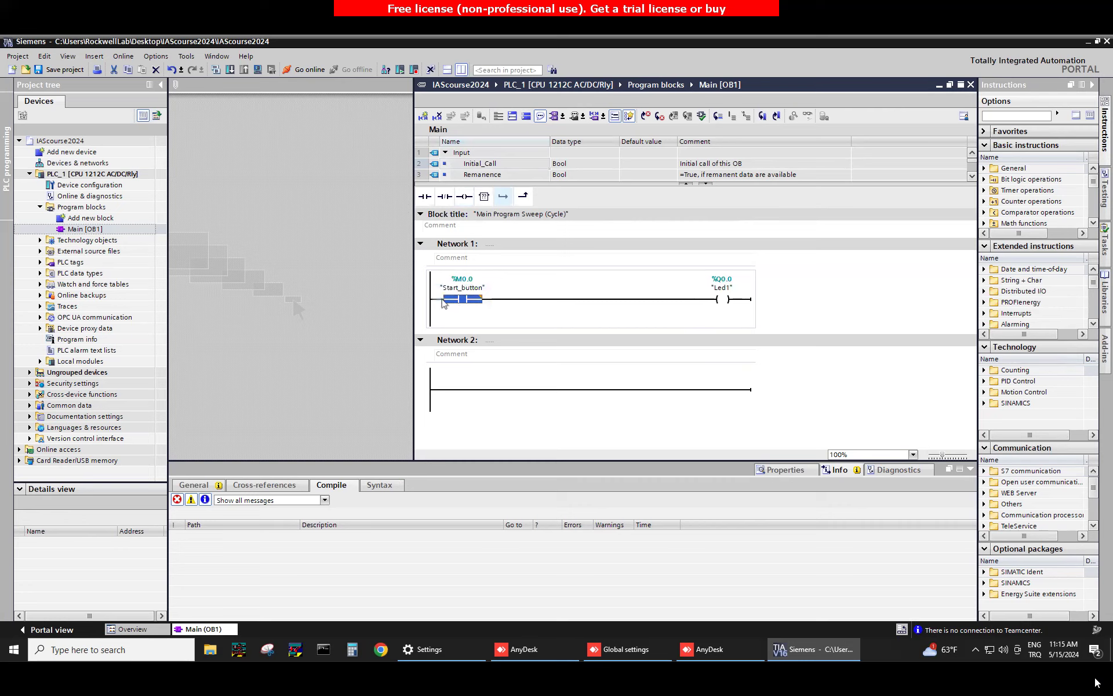
Build a parallel branch around the Start_button contact containing a normally open Led1 contact, and close it onto the main rung
click(505, 197)
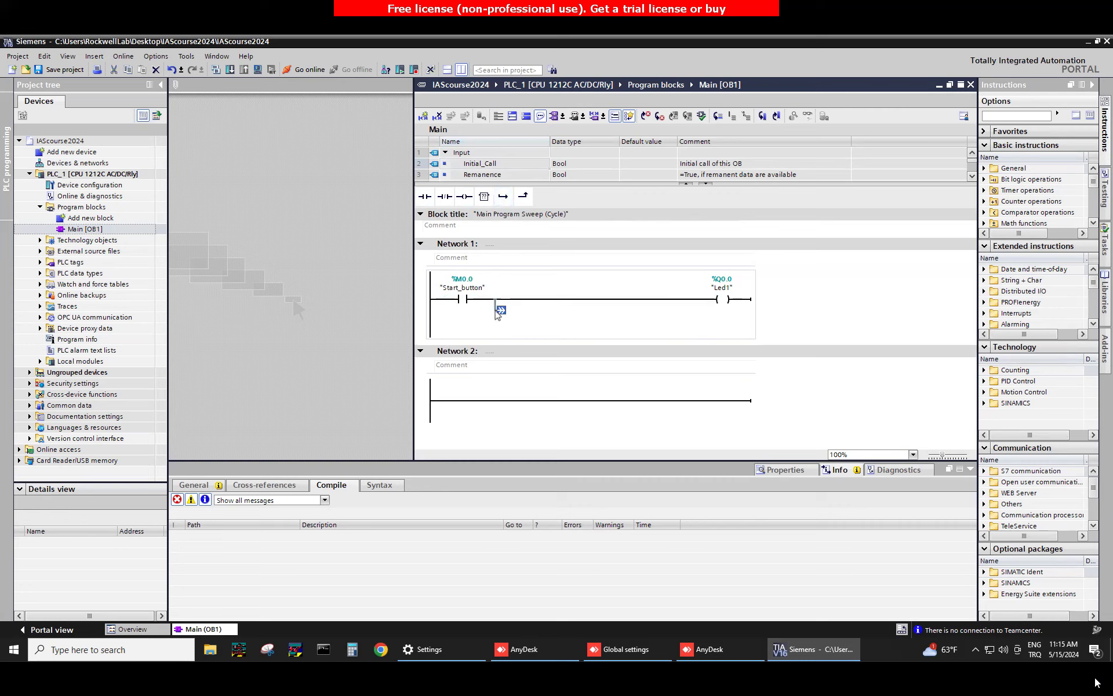
mouse_move(503, 196)
mouse_down()
mouse_move(458, 313)
mouse_move(444, 316)
mouse_up()
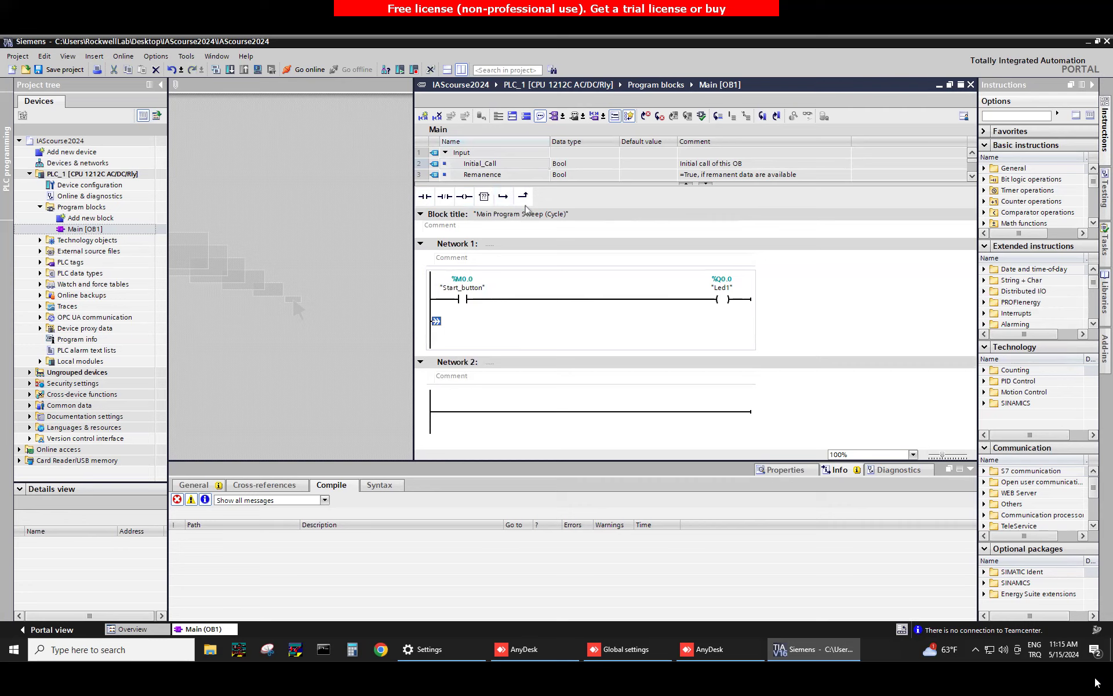
drag(424, 196, 439, 329)
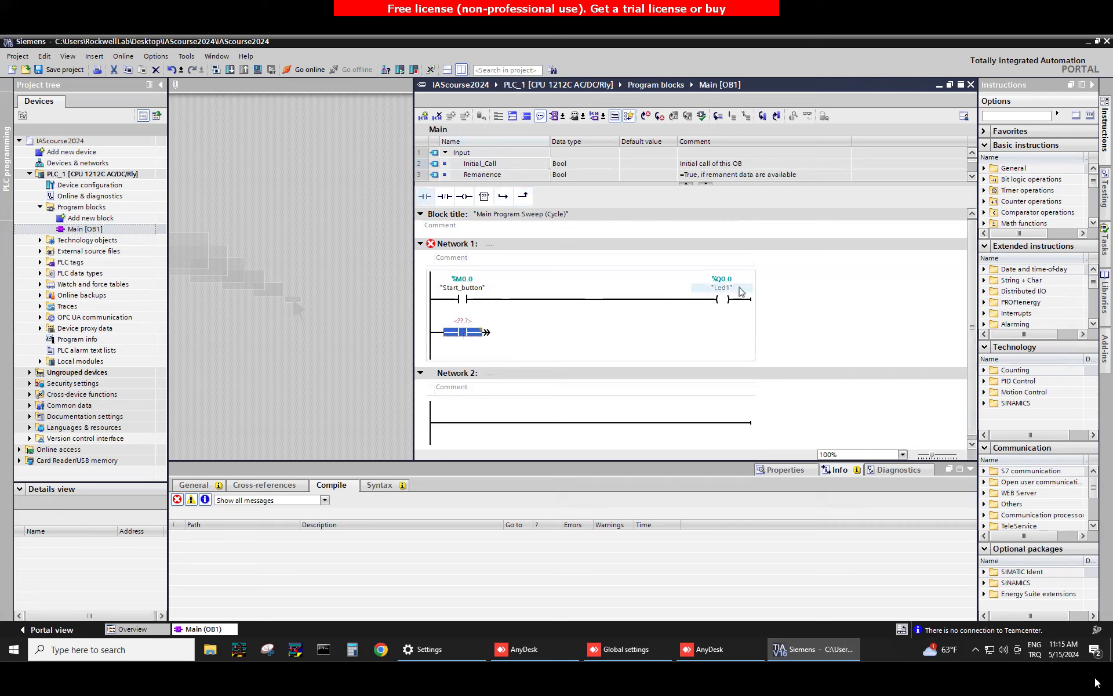
drag(725, 289, 463, 322)
drag(487, 343, 487, 300)
Insert a normally closed contact named Stop_button after the parallel branch in Network 1
drag(445, 197, 508, 299)
double_click(528, 287)
text(Stop_button)
key(Return)
Define the Stop_button tag as Global Memory of type Bool at address %M0.1 in the default tag table
right_click(528, 288)
click(553, 294)
click(630, 321)
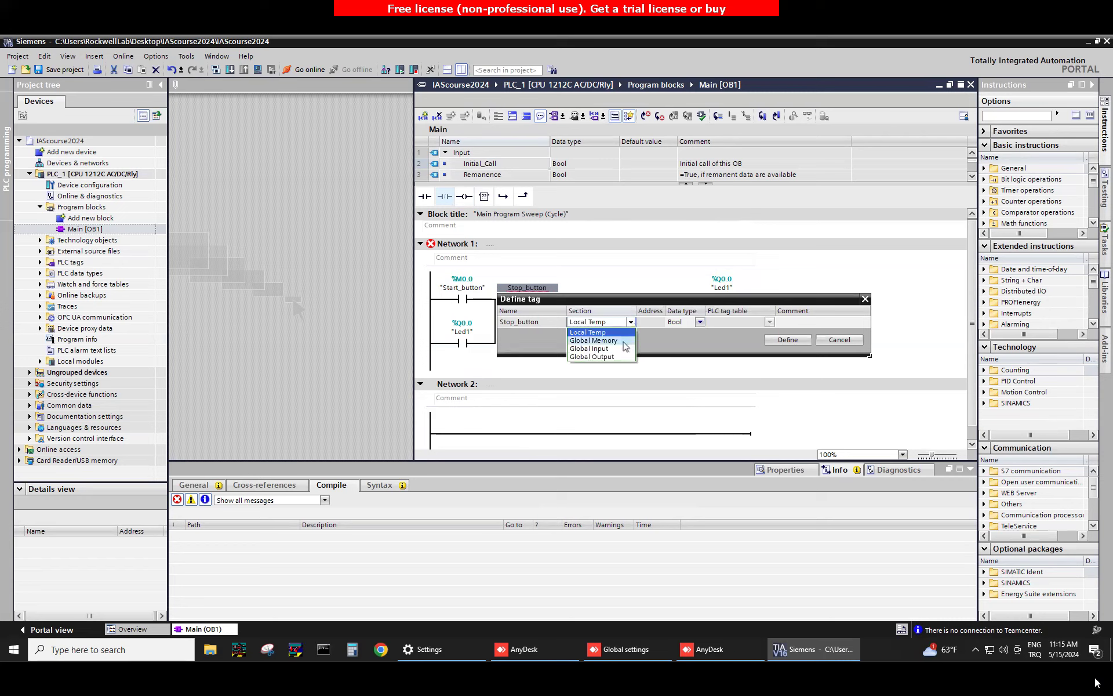
click(593, 341)
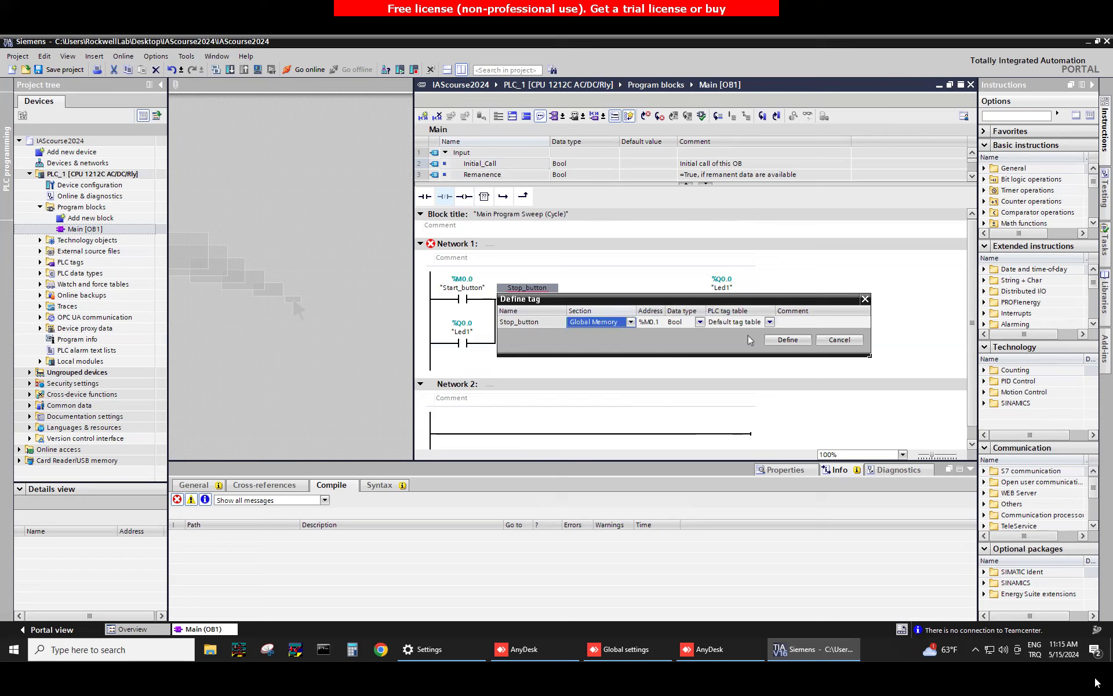
click(787, 340)
Add a normally open contact addressed Q0.0 at the start of Network 2
scroll(584, 351, down, 1)
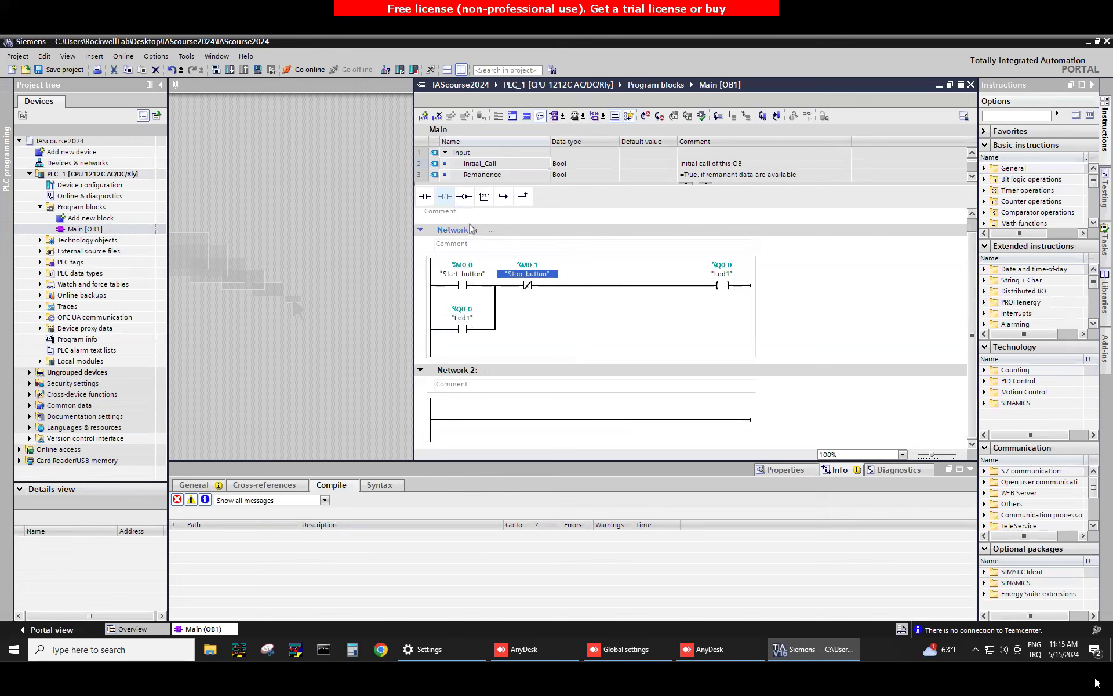
click(427, 198)
drag(427, 199, 463, 419)
double_click(462, 414)
text(Q0.0)
Insert an empty box after the Led1 contact in Network 2 and open its instruction name for editing
drag(484, 197, 431, 346)
drag(462, 372, 616, 347)
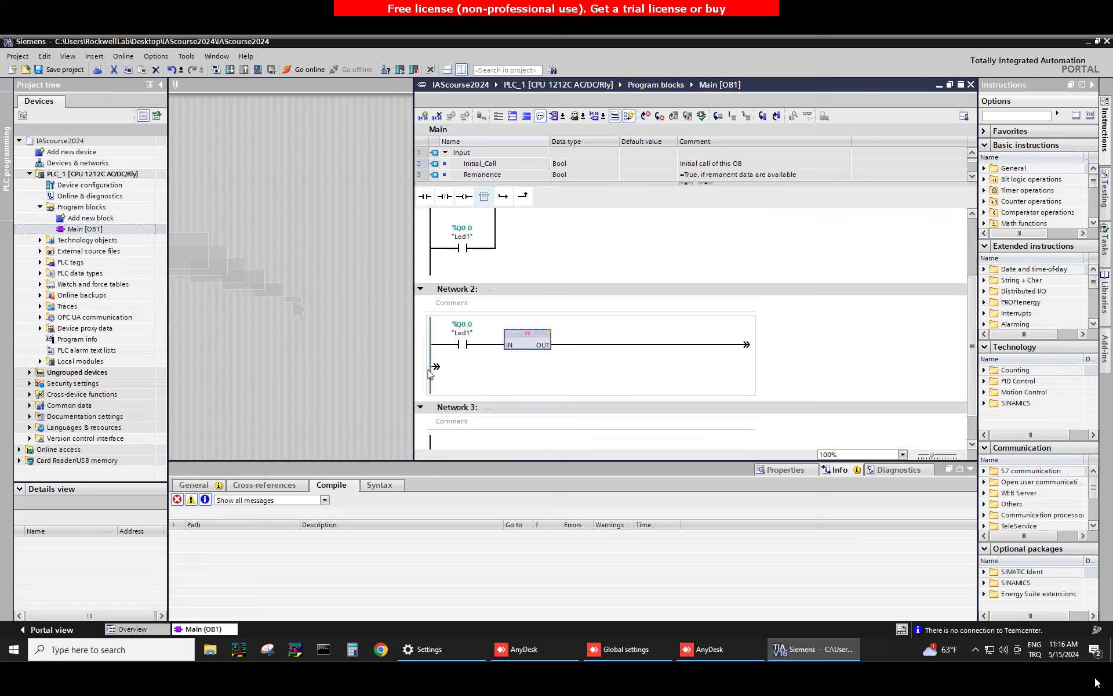
click(528, 335)
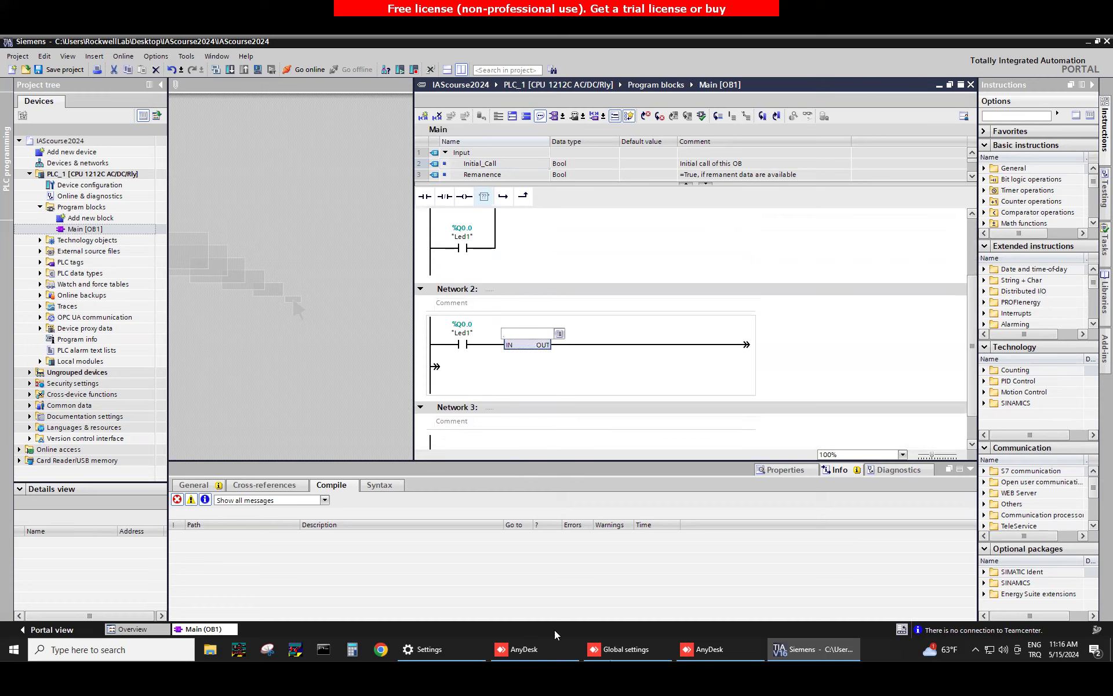
mouse_move(490, 2)
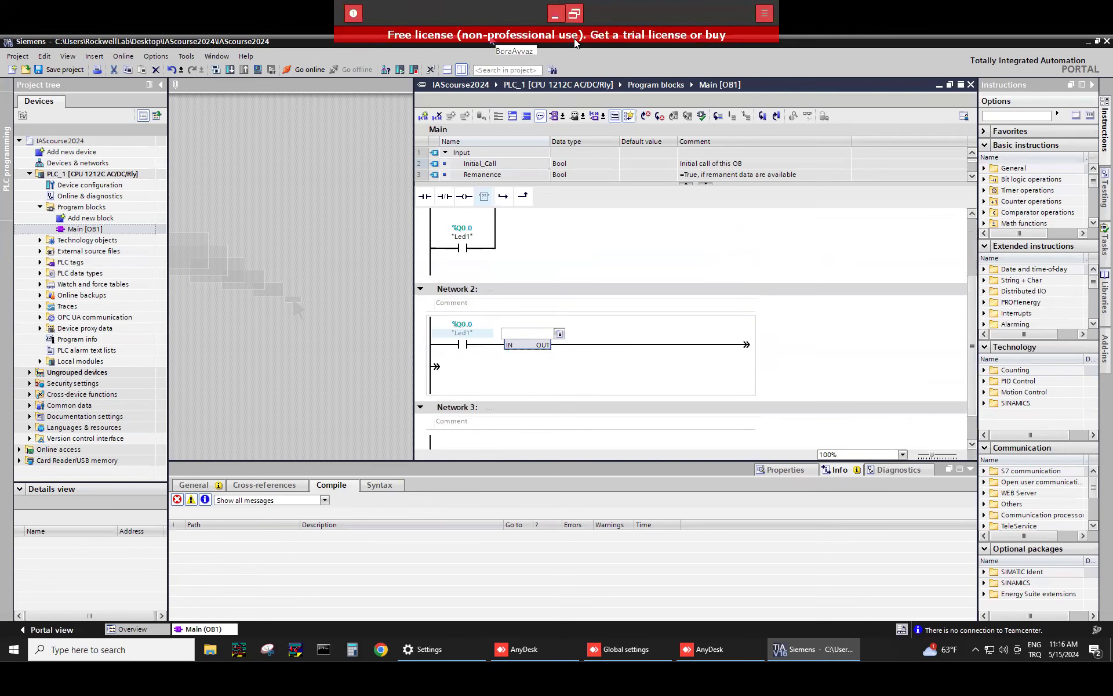
click(573, 13)
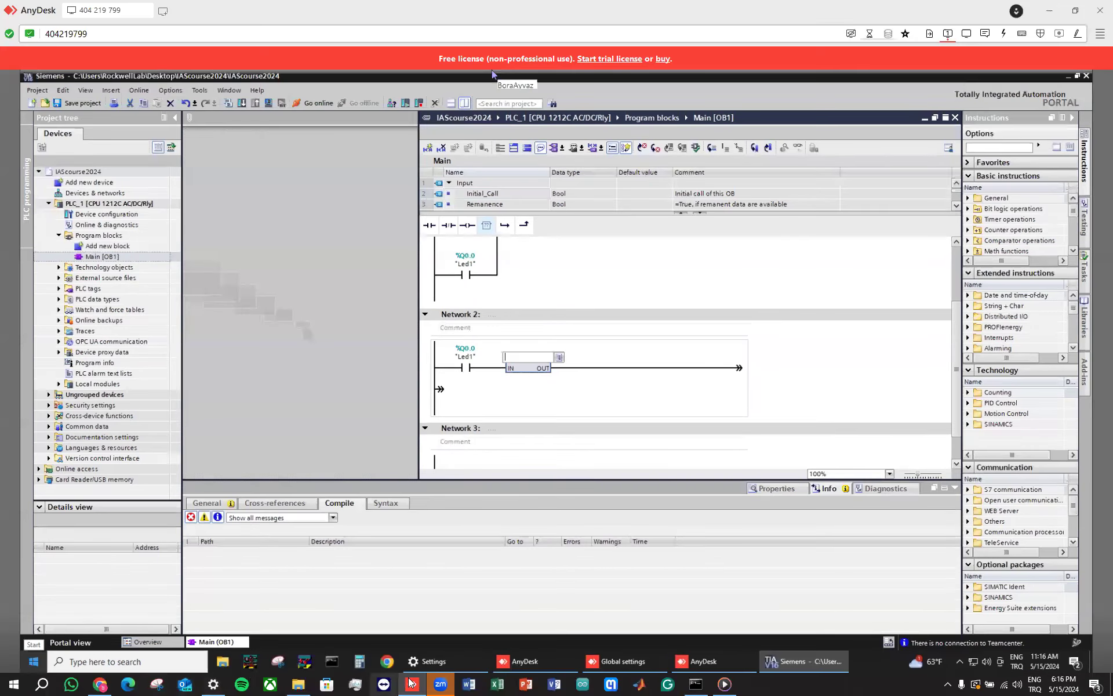
right_click(441, 684)
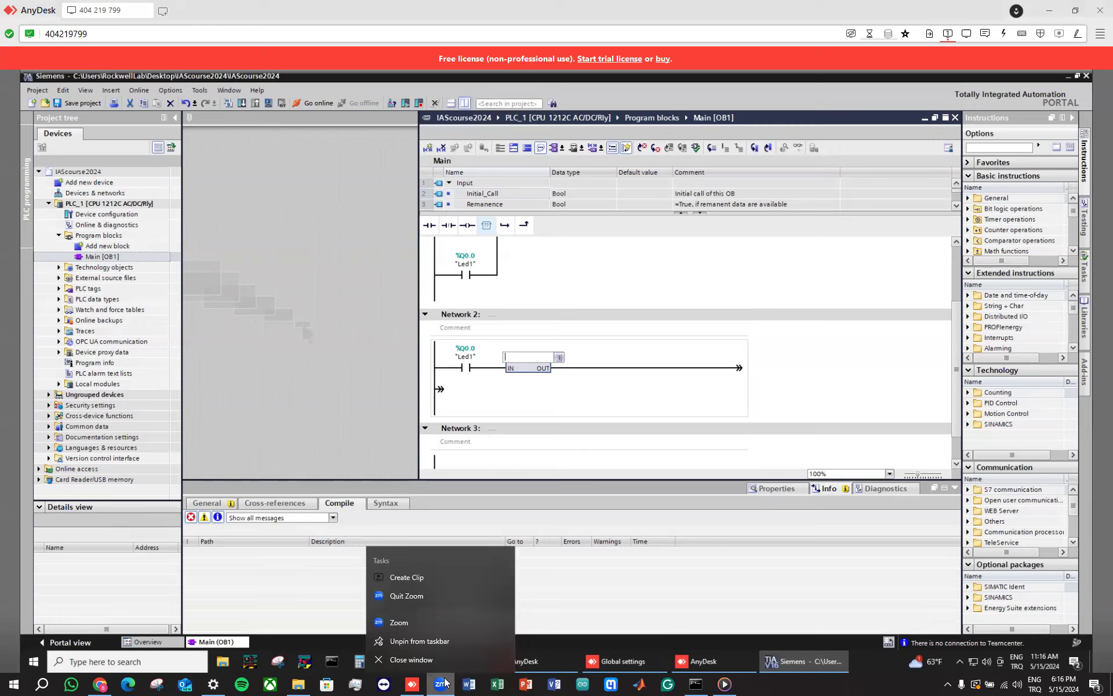
click(409, 622)
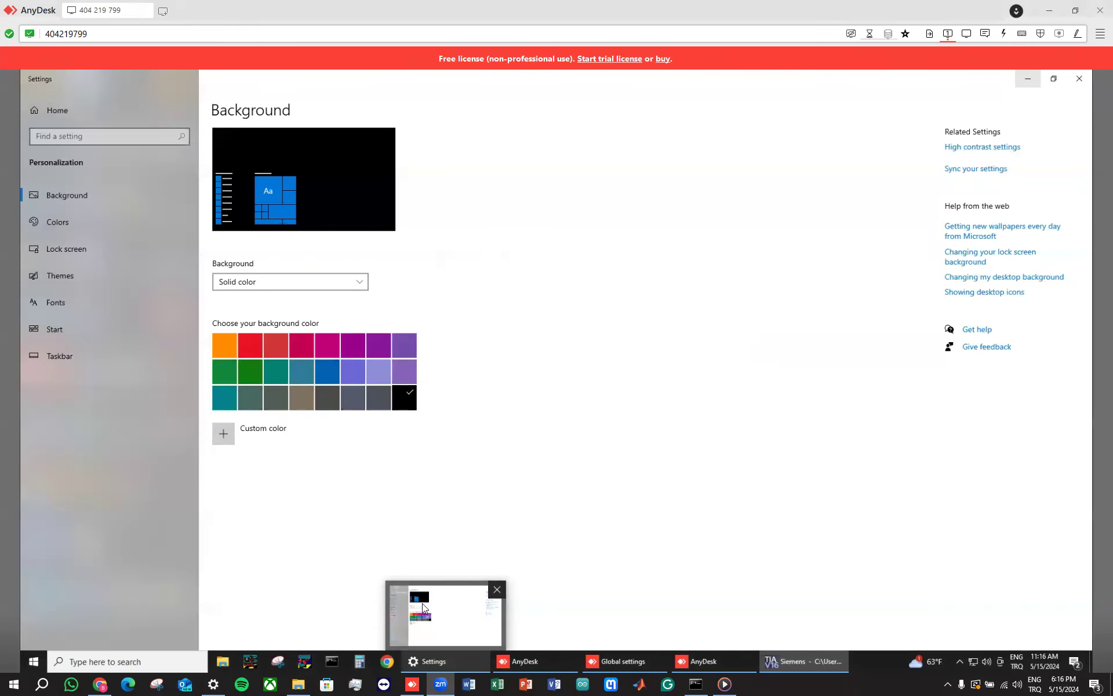
click(1048, 10)
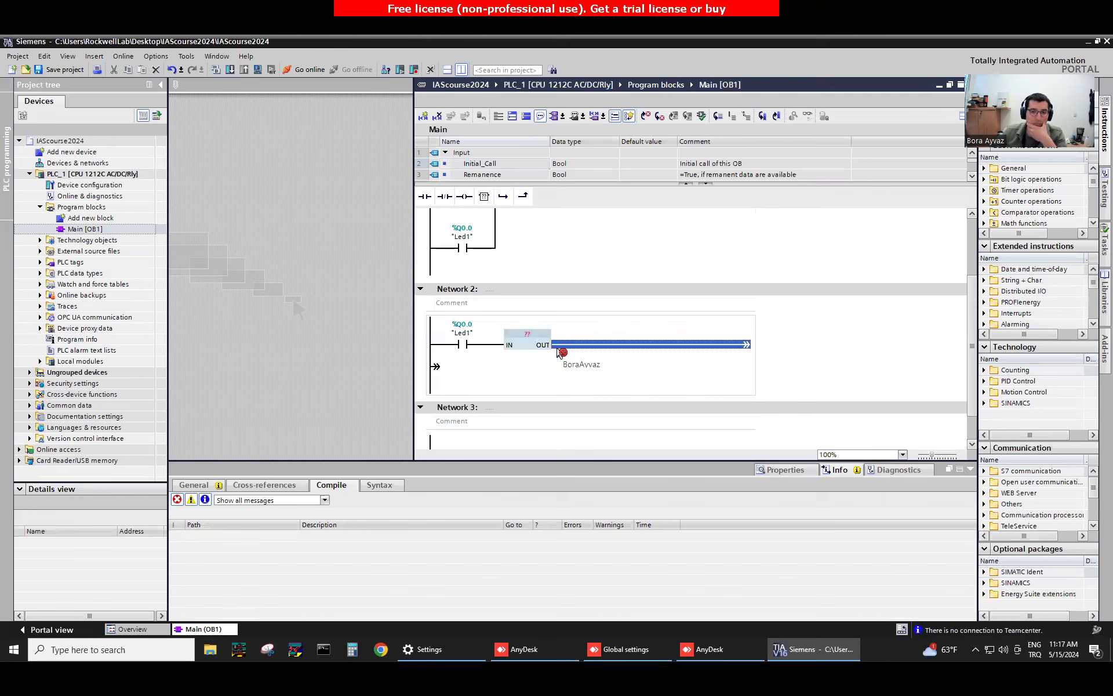
Turn the empty box in Network 2 into a CTU counter and cancel the proposed instance data block
double_click(528, 336)
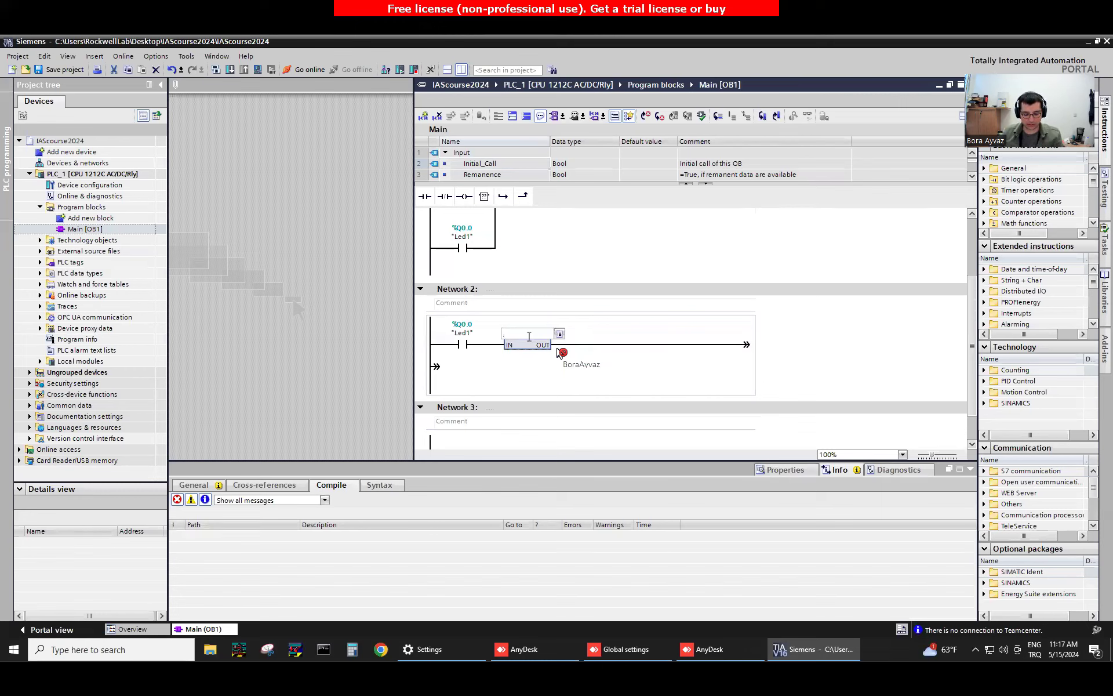
text(CTU)
key(Return)
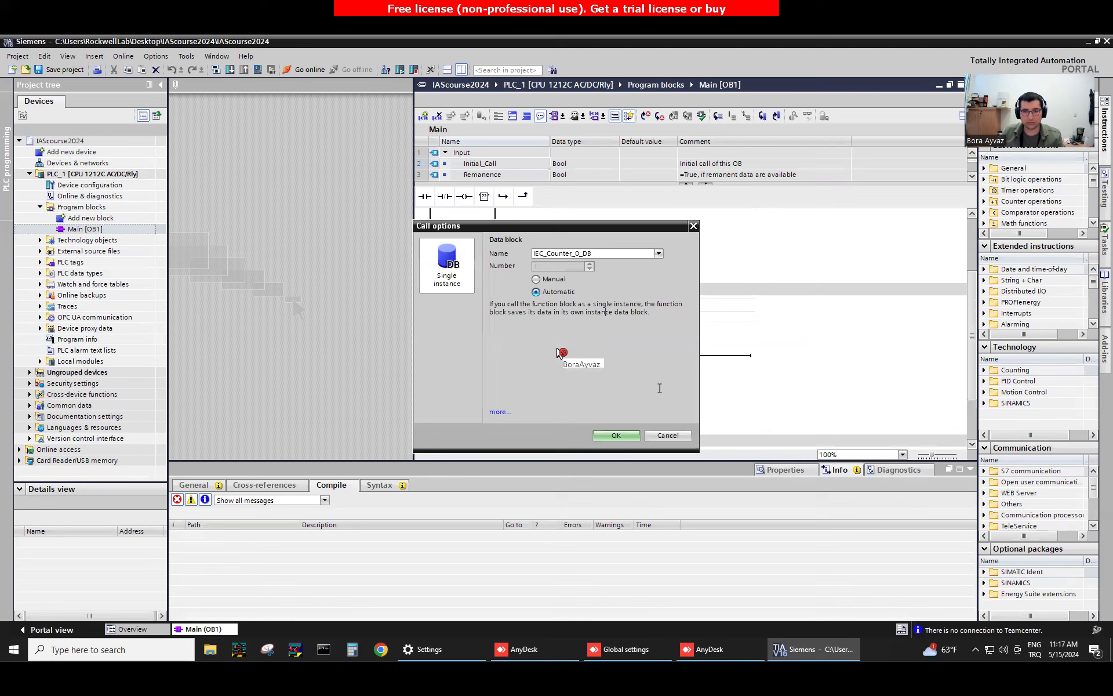
click(668, 435)
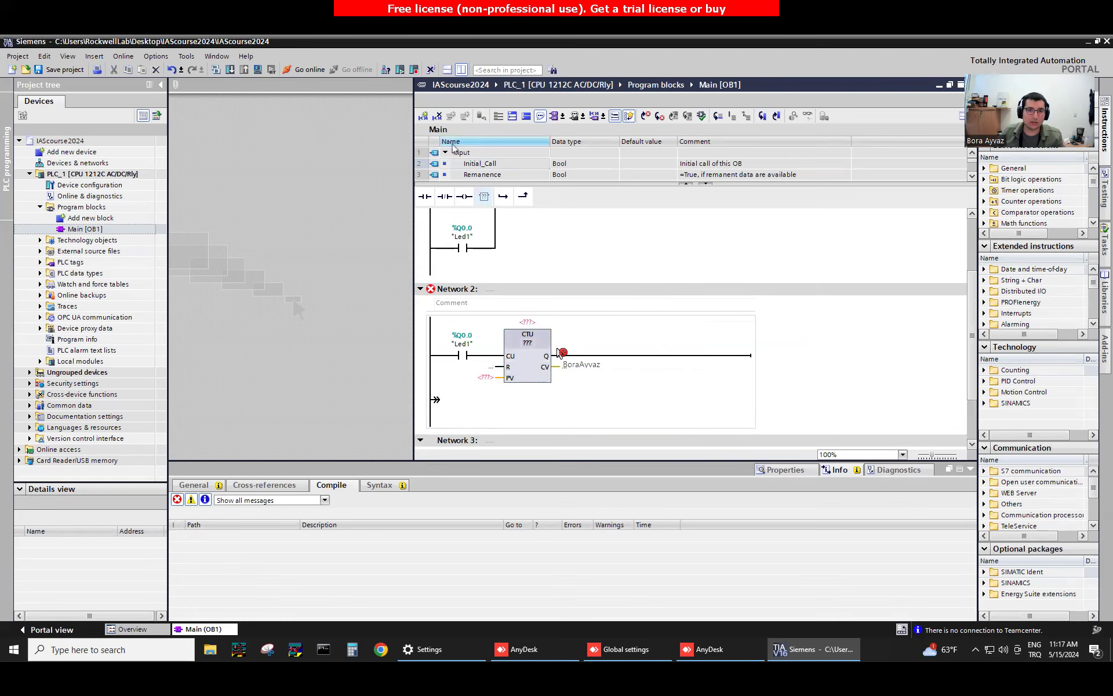
Connect a normally open contact named CounterReset to the R input of the CTU counter
click(455, 378)
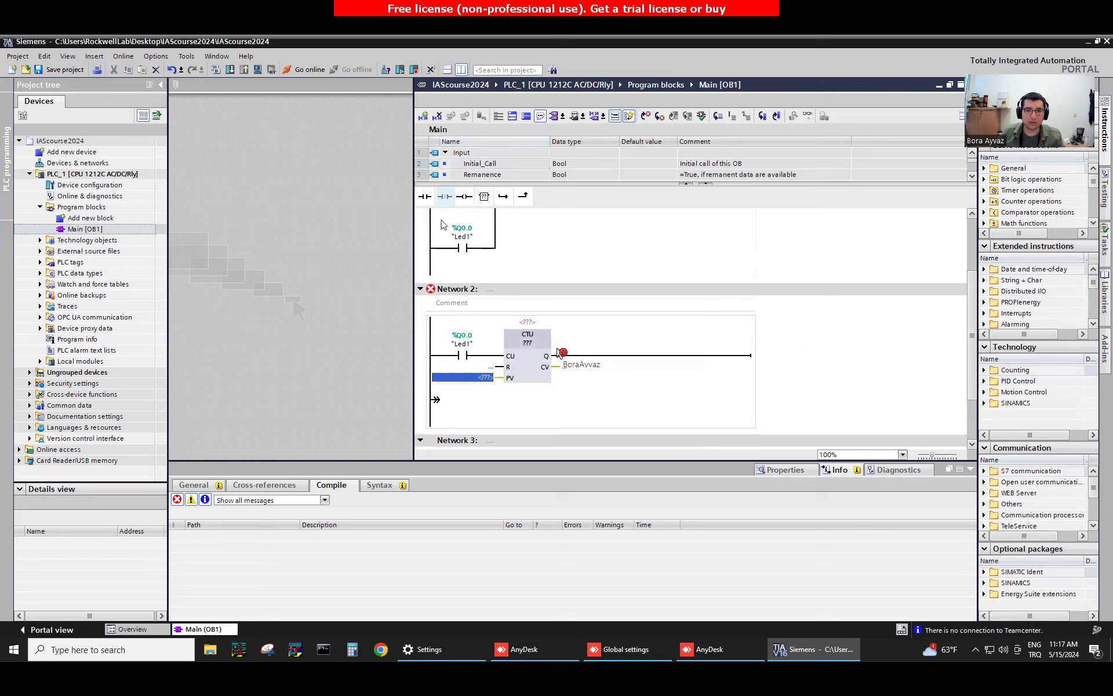
click(468, 378)
text(R)
key(BackSpace)
text(CounterReset)
key(Return)
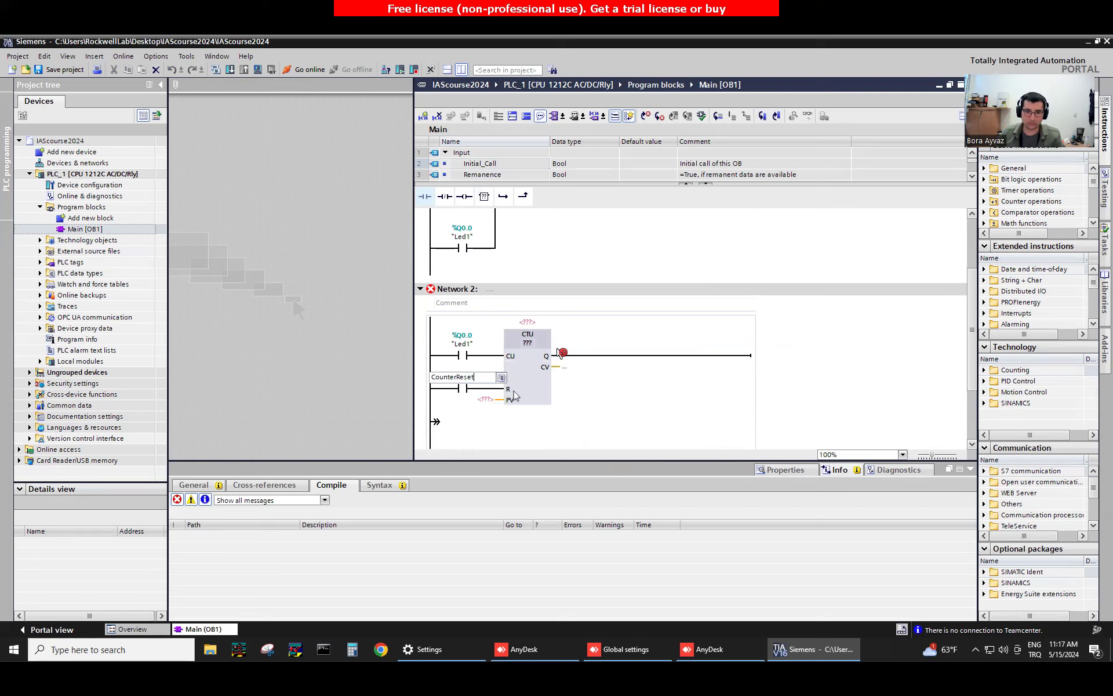
Define the CounterReset tag as Global Memory at address %M0.2
right_click(481, 387)
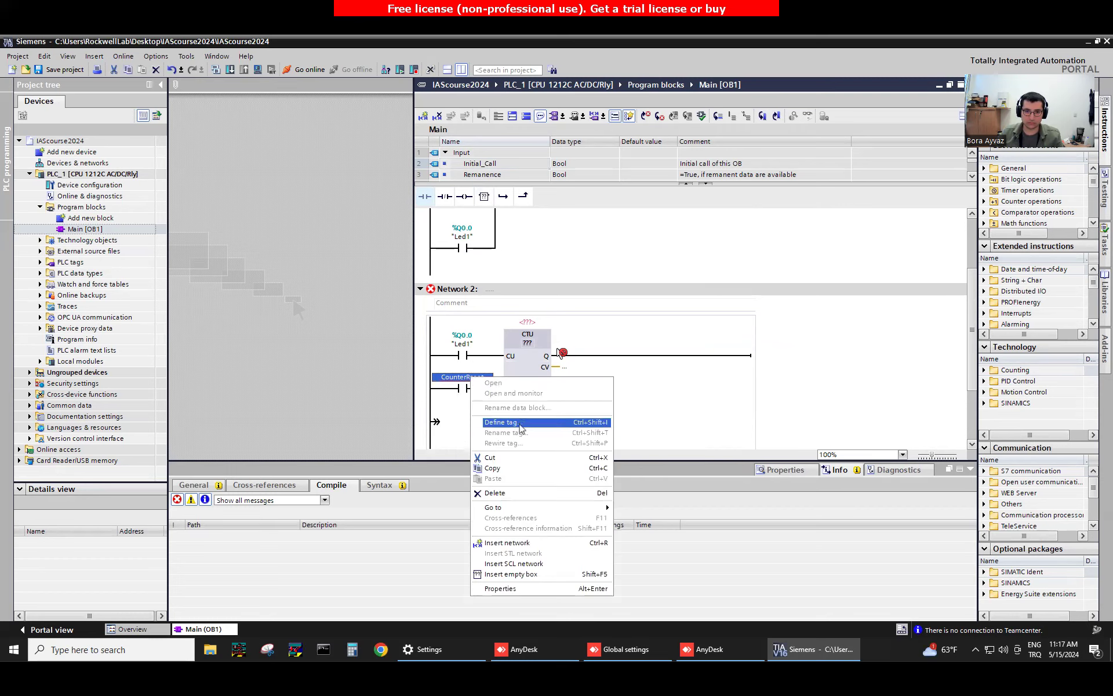
click(522, 427)
click(555, 411)
click(566, 411)
click(529, 430)
click(722, 429)
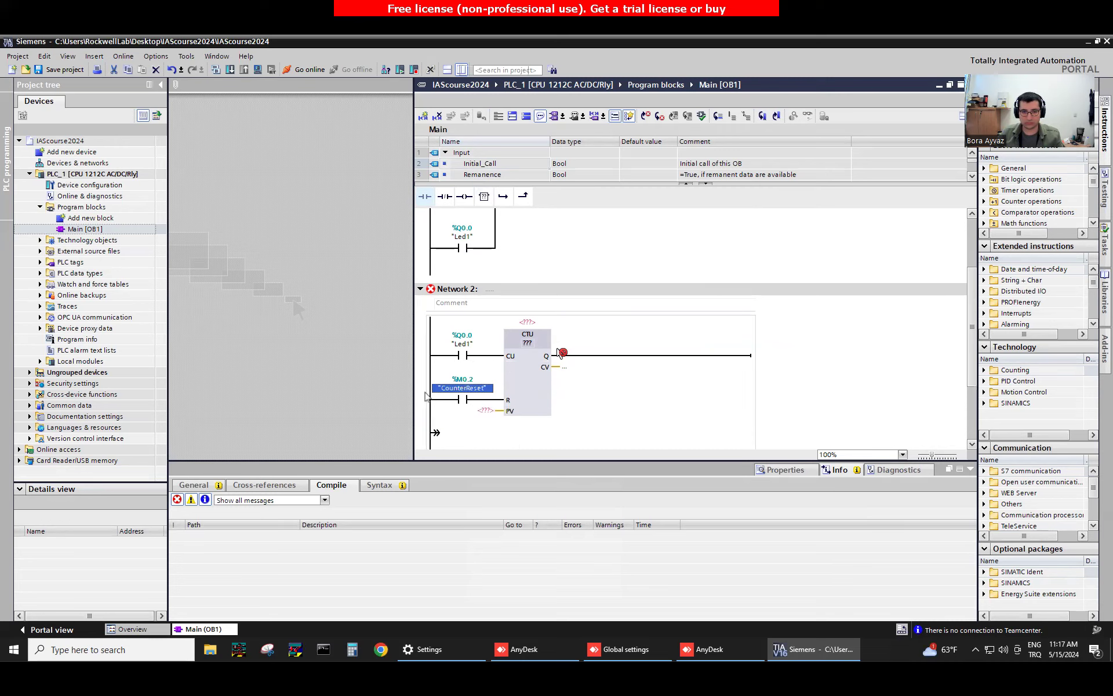
Set the counter's PV input to 5 and name its instance data block CTU1
click(484, 411)
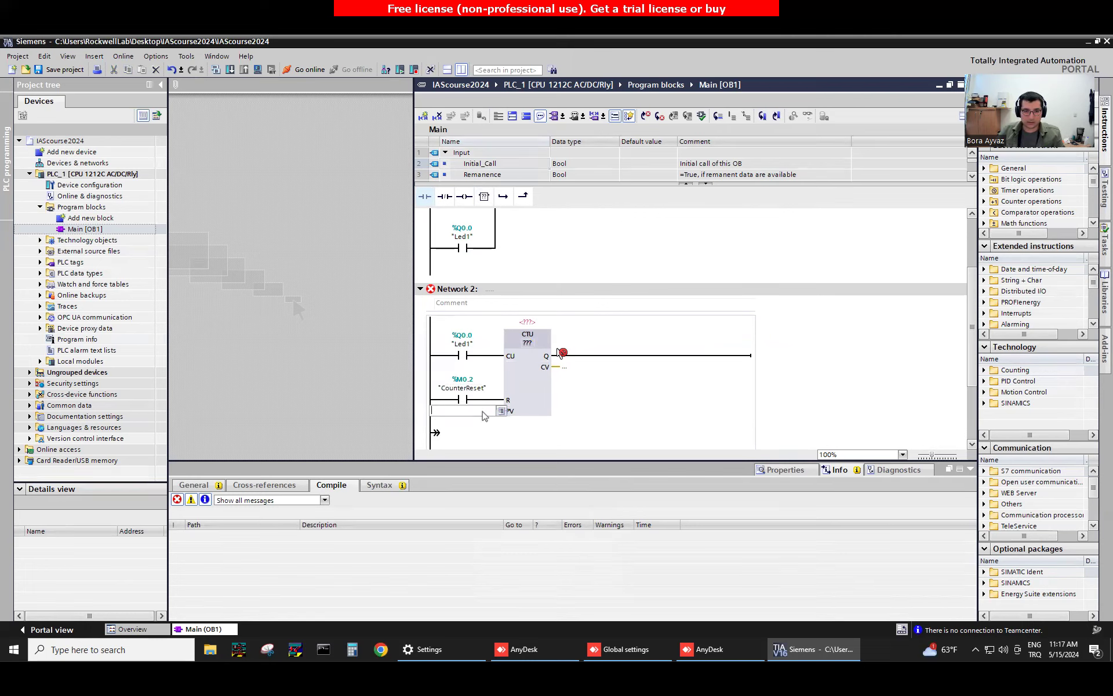
text(5)
key(Return)
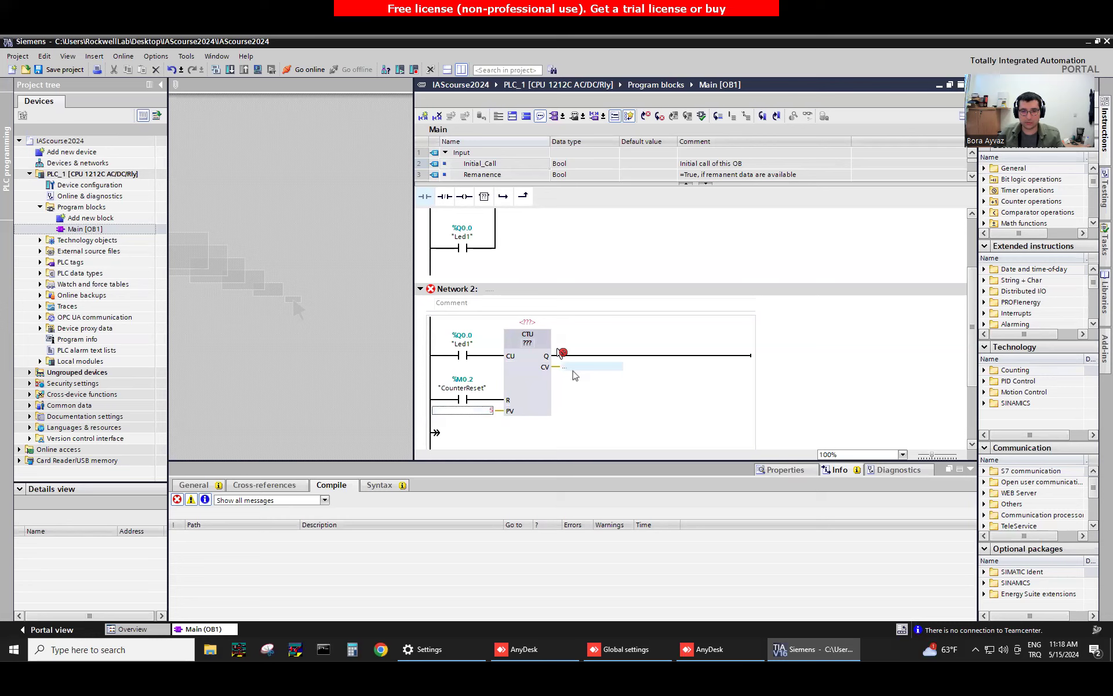
right_click(492, 412)
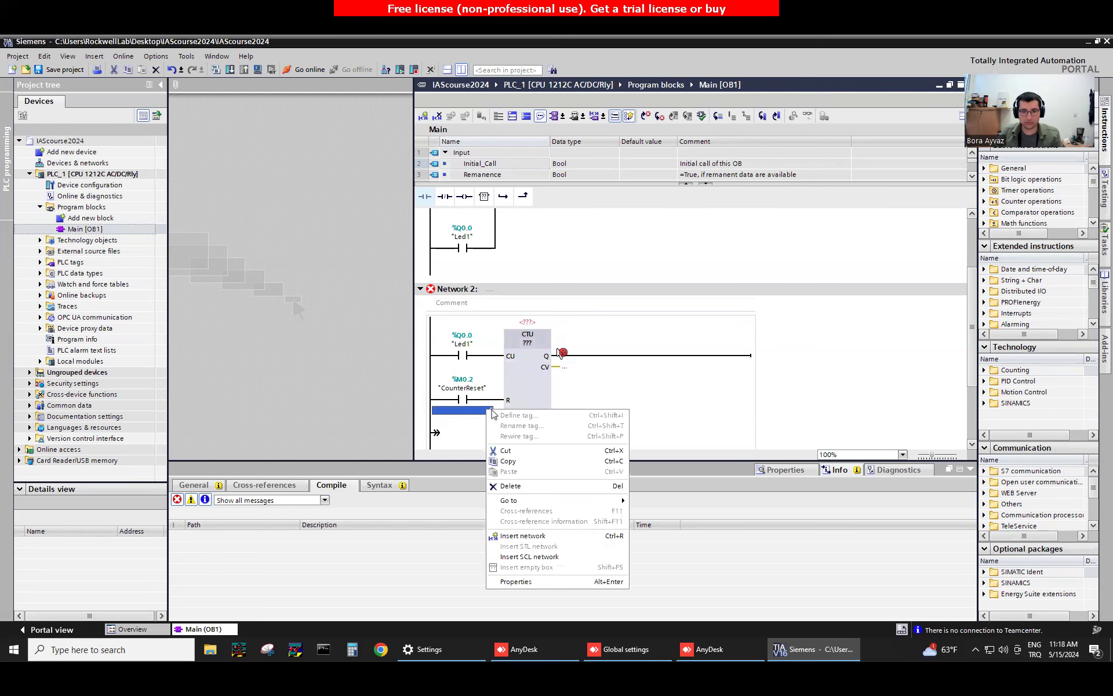
click(528, 322)
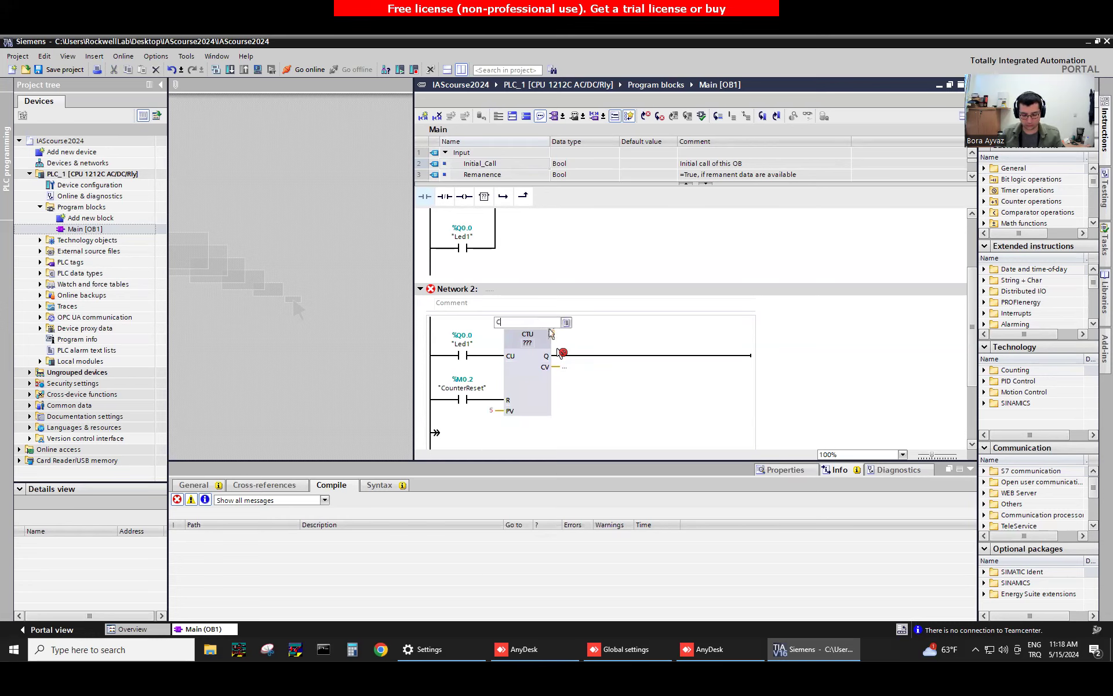
text(CTU1)
key(Return)
Assign the tag name CounterValue to the CV output of the CTU counter
double_click(569, 377)
text(CounterValue)
key(Return)
Define the CounterValue tag as Global Memory of type Int at address %MW2 in the default tag table
right_click(592, 375)
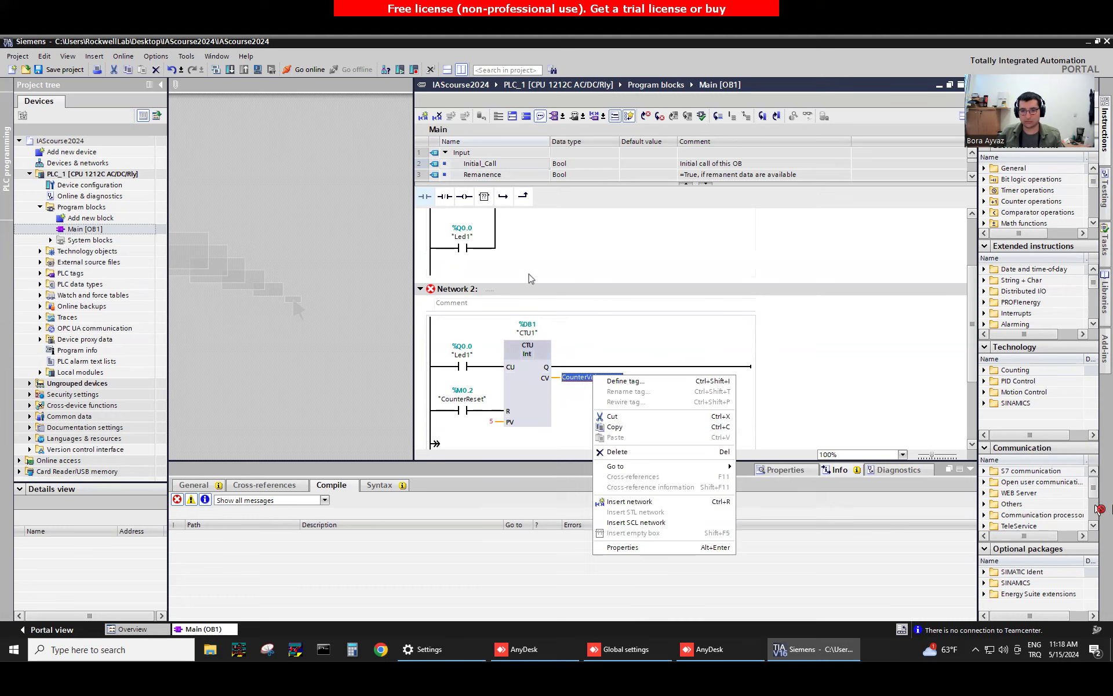
click(640, 380)
click(695, 411)
click(698, 411)
click(694, 413)
click(689, 436)
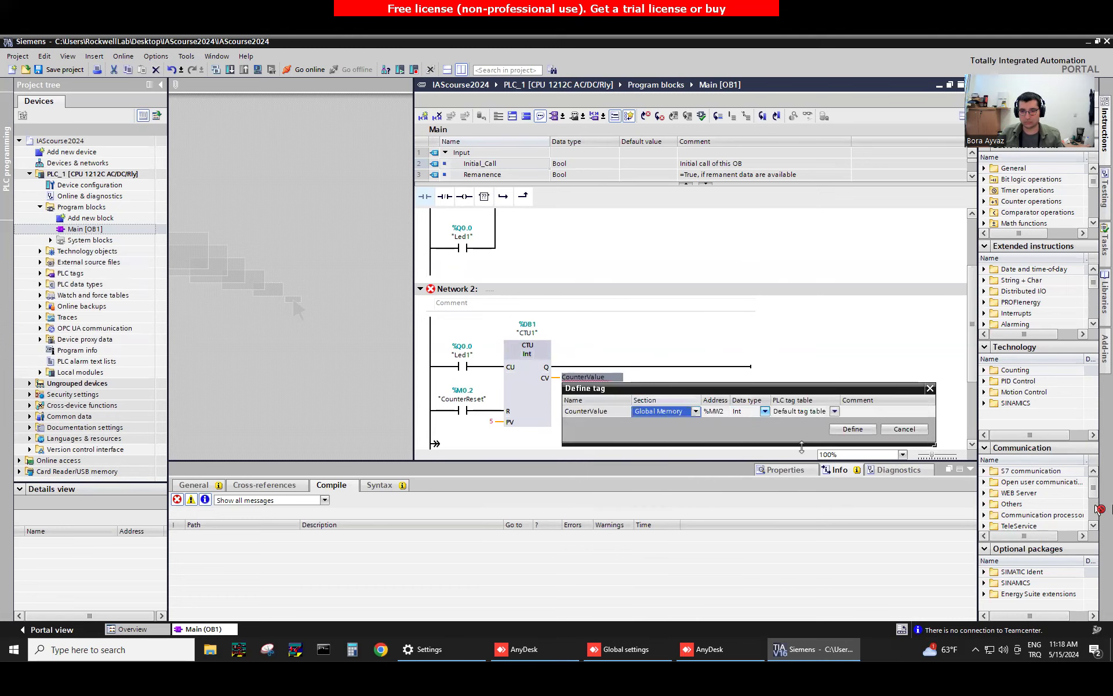
click(858, 430)
Place an output coil named CounterDone on the counter's Q output in Network 2
drag(465, 196, 722, 367)
double_click(721, 354)
text(CounterDone)
Define the CounterDone tag as a Global Output of type Bool at address %Q0.1 in the default tag table
right_click(722, 355)
click(770, 360)
click(826, 390)
click(826, 390)
click(787, 424)
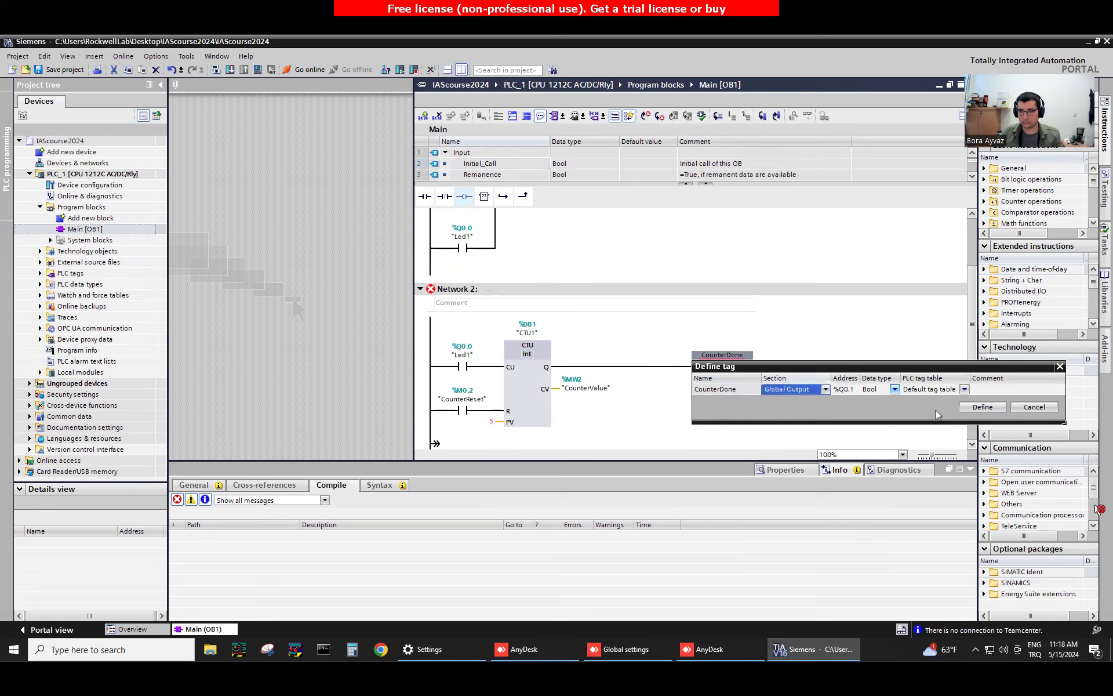
click(983, 407)
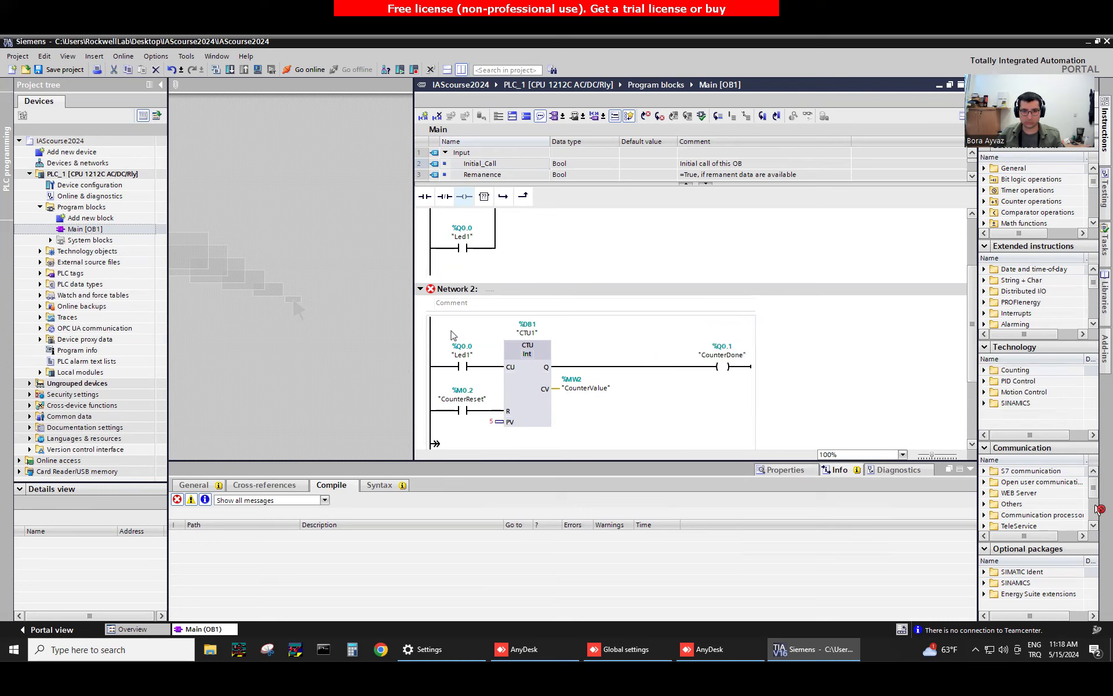
Compile the program from Network 2 and delete the open branch below the CounterReset contact
click(434, 292)
right_click(433, 293)
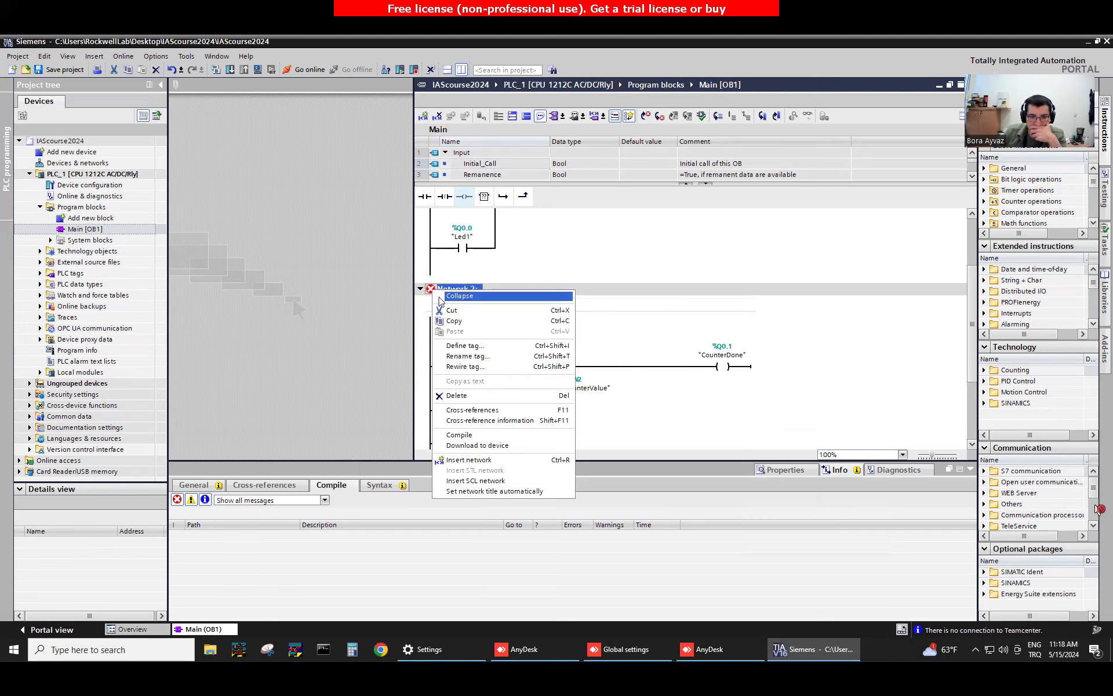
click(507, 435)
scroll(576, 385, down, 3)
scroll(574, 388, up, 2)
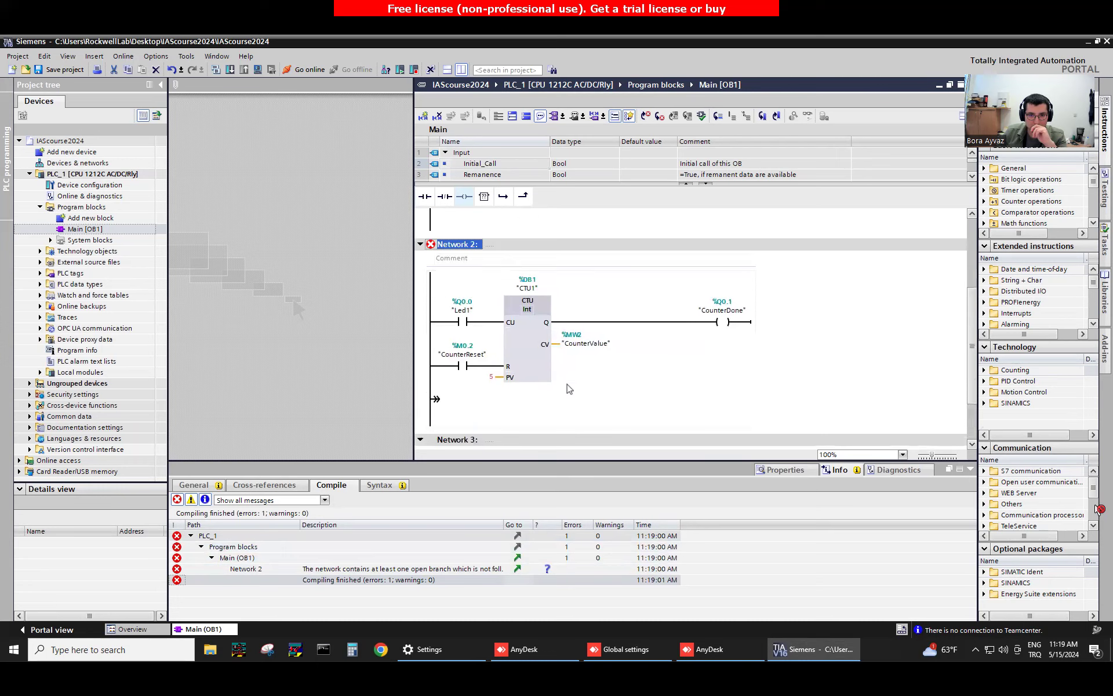
key(Delete)
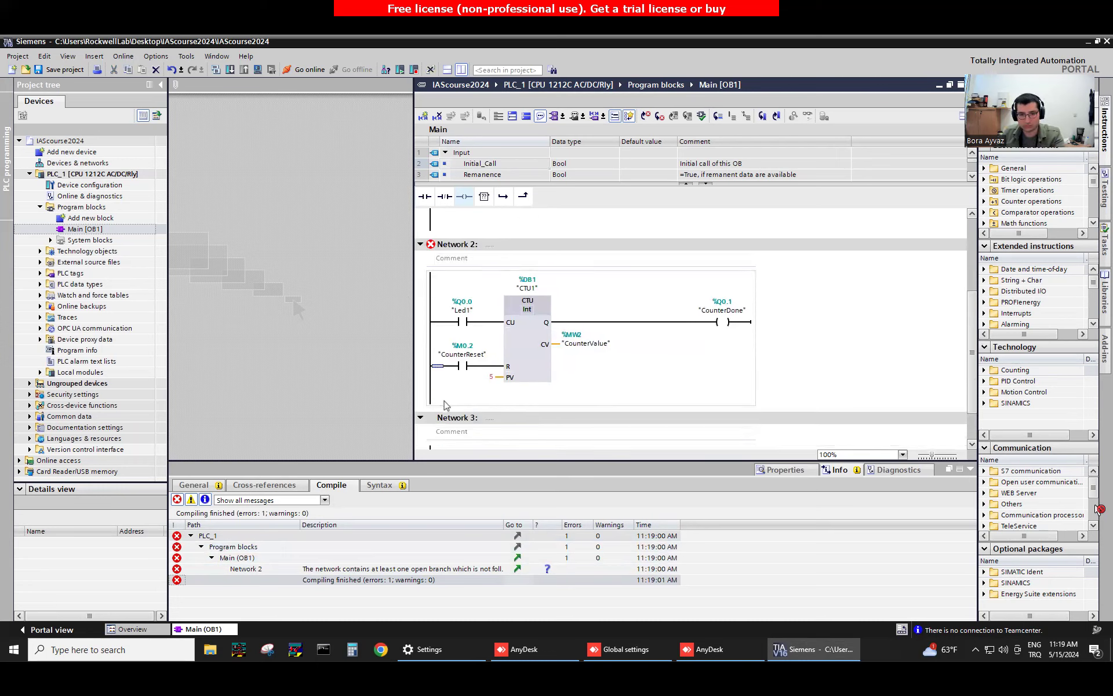
Re-enter 5 as the preset value on the PV input of the CTU counter
double_click(491, 377)
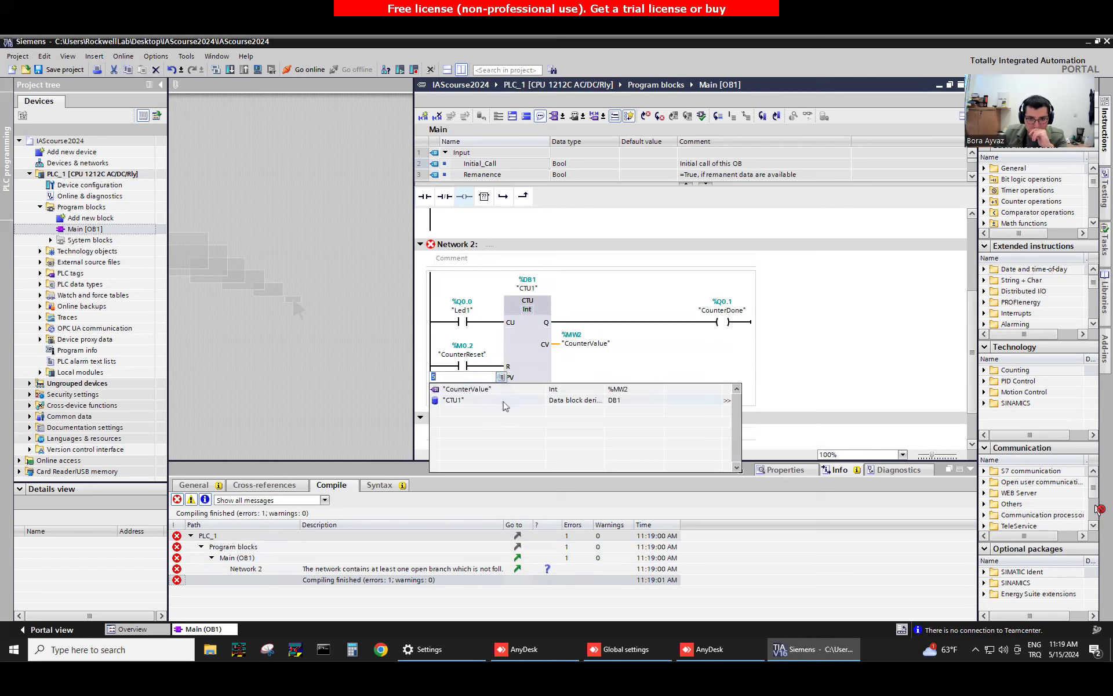
click(500, 400)
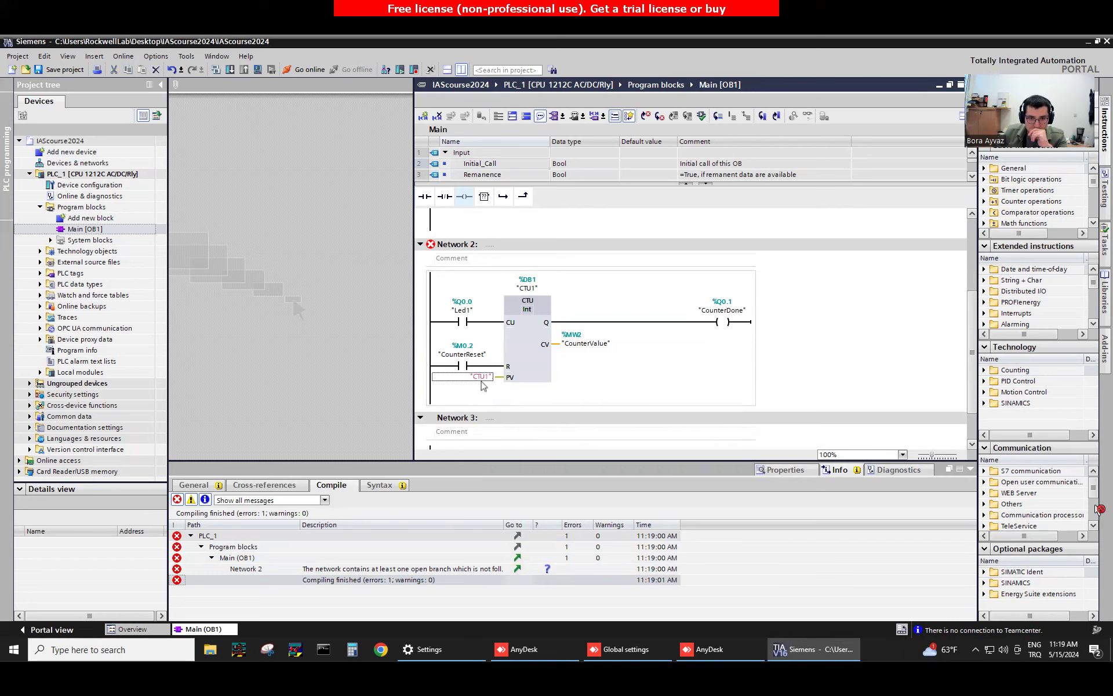
click(555, 388)
text(5)
key(Return)
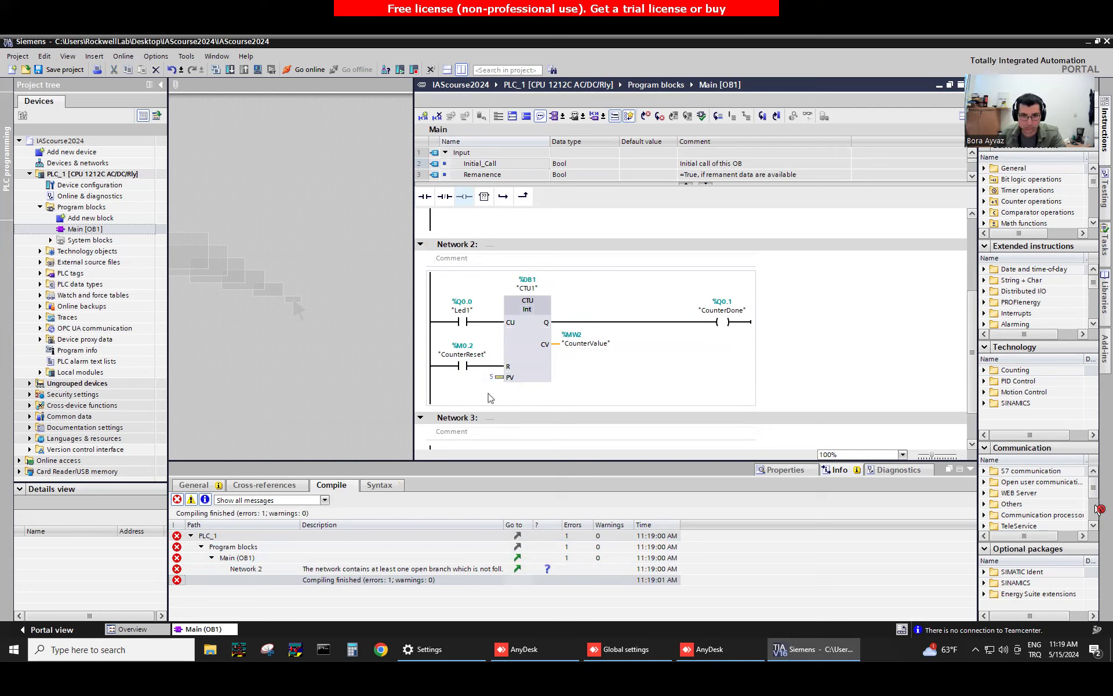
Place a normally open contact in Network 3 and assign it the Start_button tag
scroll(481, 399, down, 2)
scroll(474, 405, up, 6)
scroll(474, 405, down, 3)
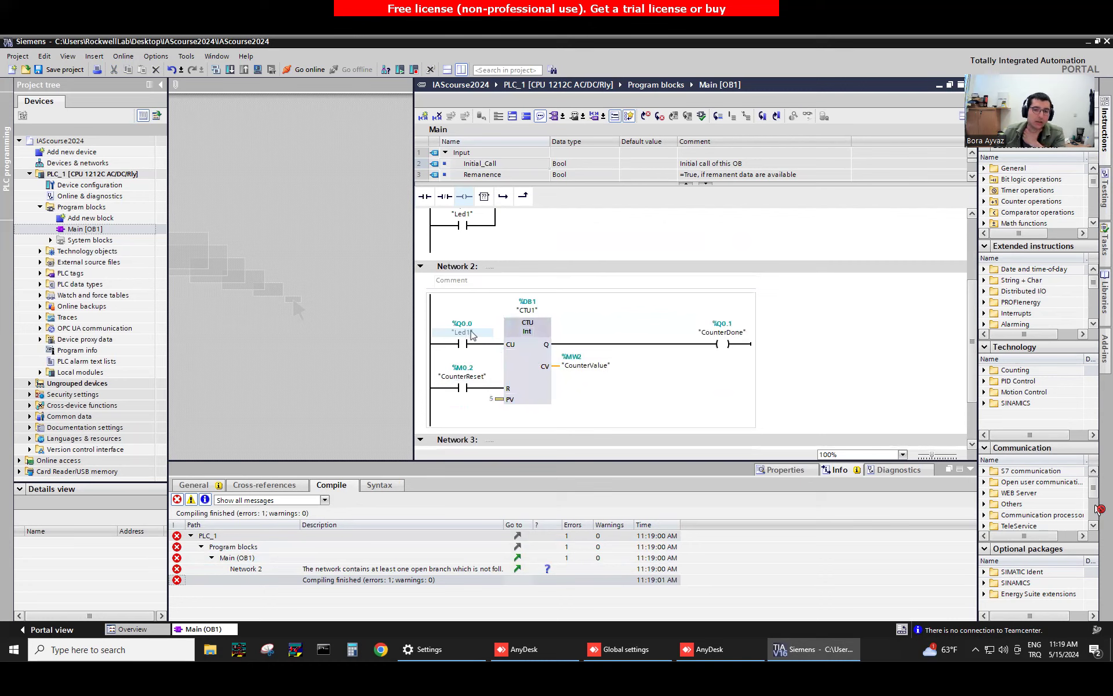
scroll(621, 347, up, 5)
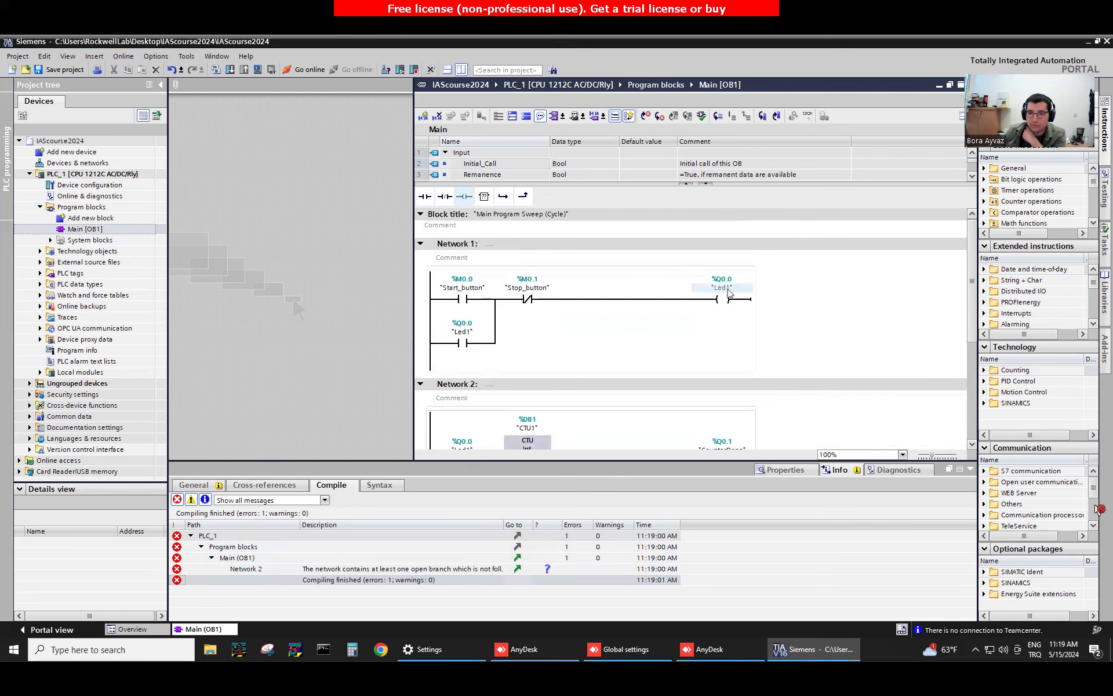
scroll(733, 307, down, 3)
scroll(726, 301, down, 3)
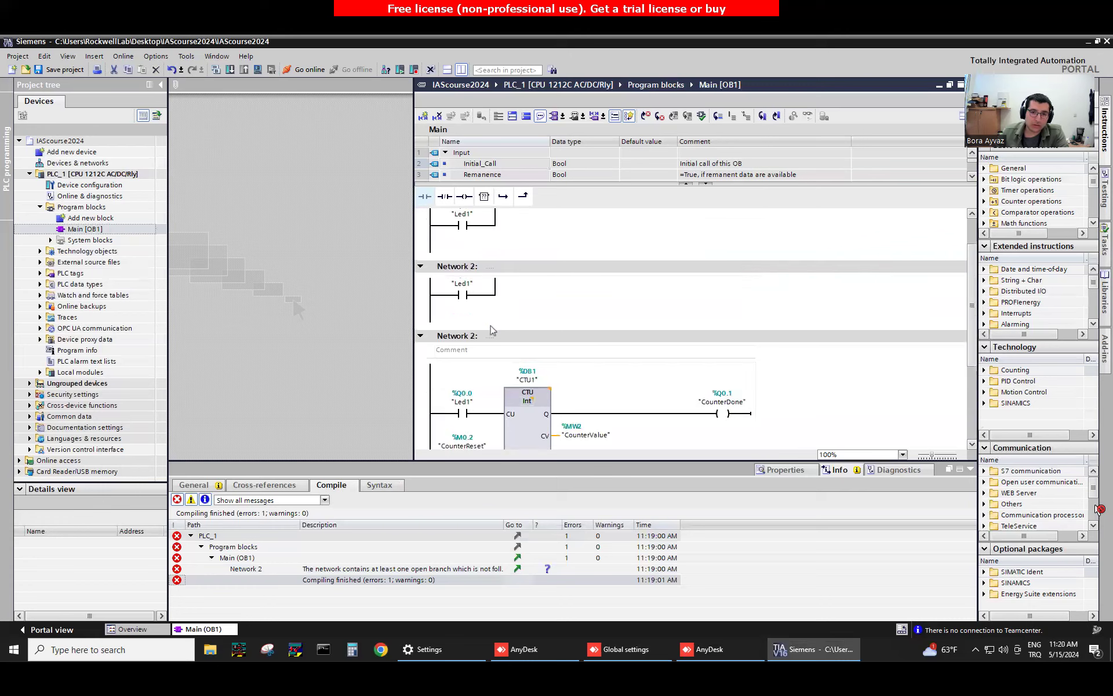
scroll(592, 351, down, 2)
drag(426, 198, 464, 419)
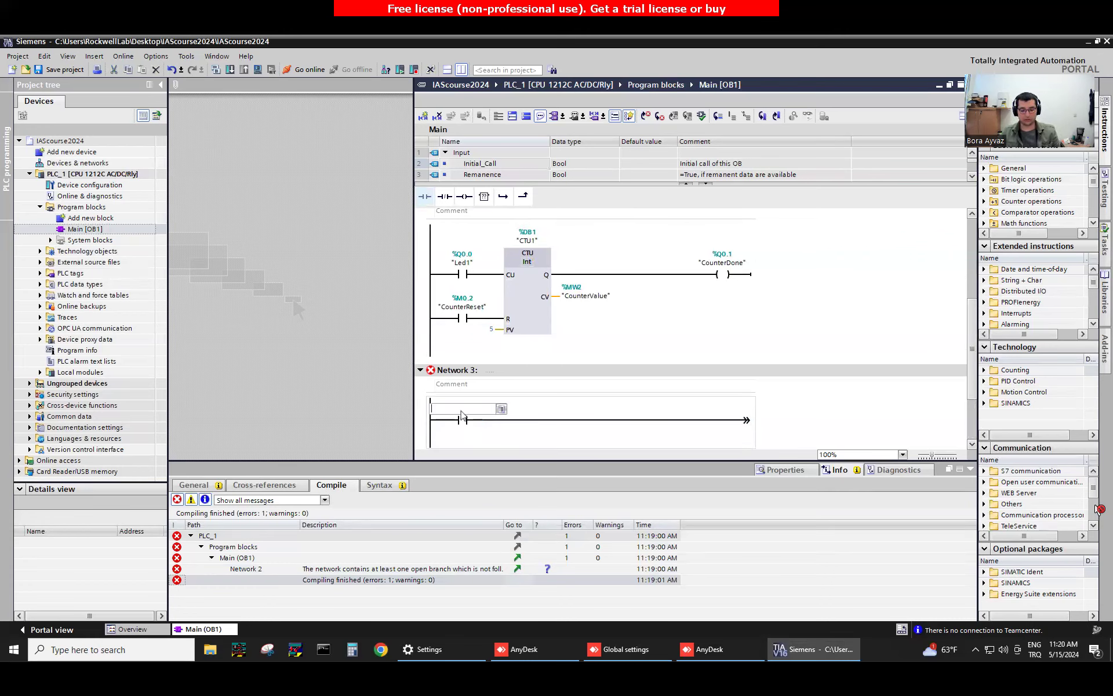
text("Start_button")
key(Return)
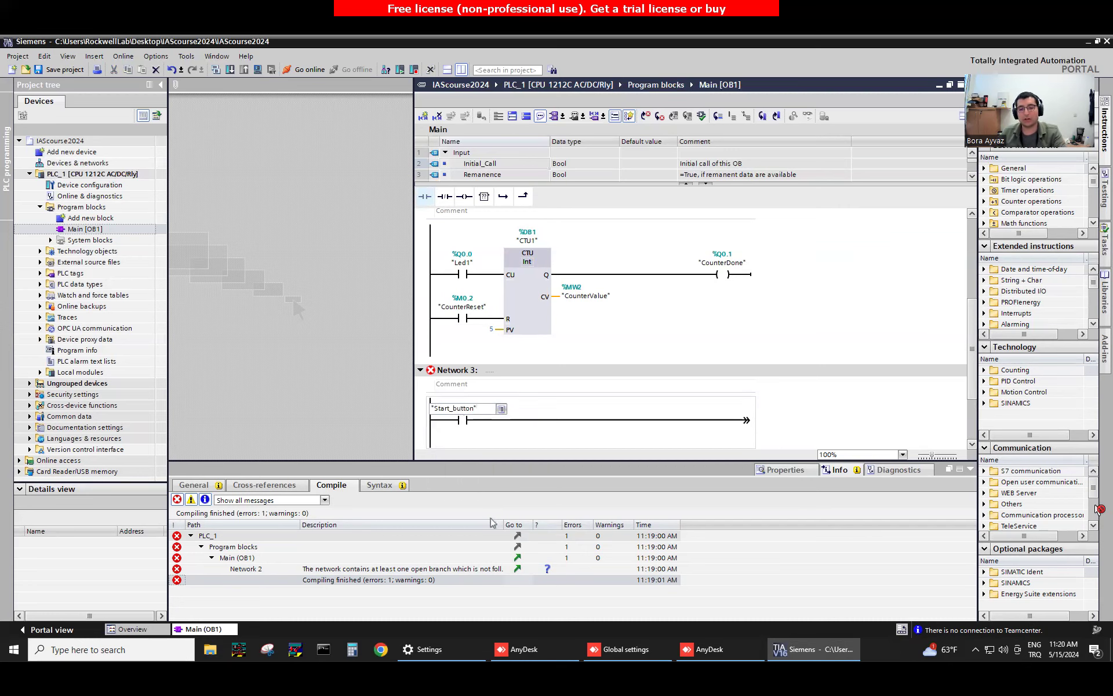
Insert a TON timer with its own instance data block after the Start_button contact in Network 3
drag(484, 197, 556, 429)
text(TON)
key(Return)
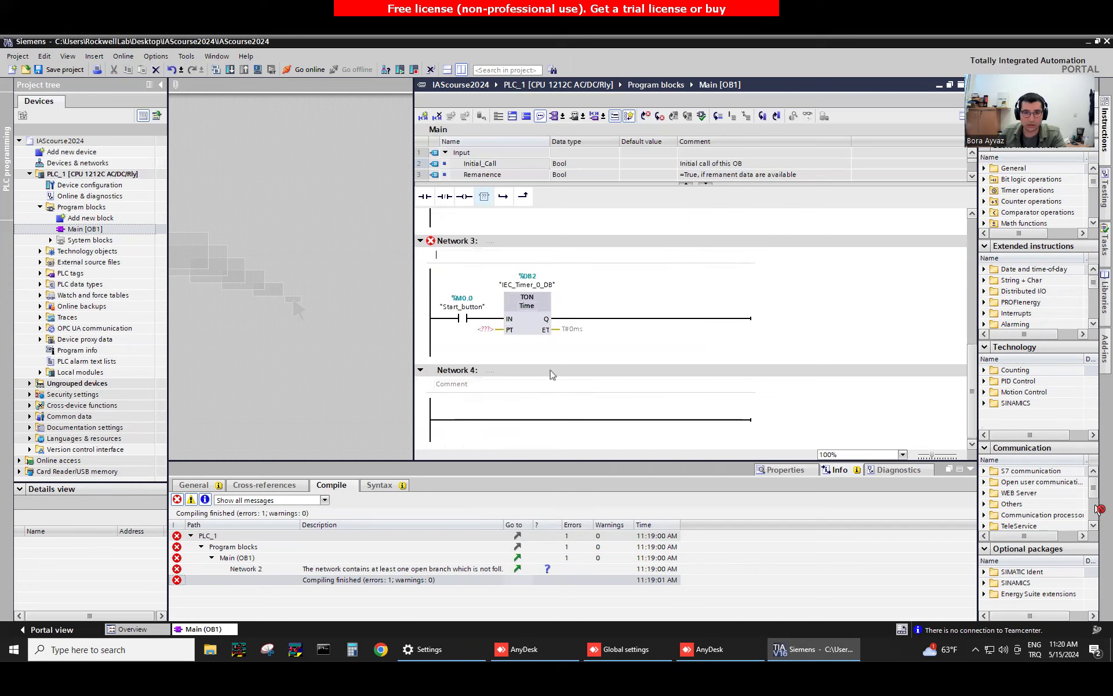
Set the TON timer's PT input to T#5s and assign the tag name TimerValue to its ET output
click(485, 329)
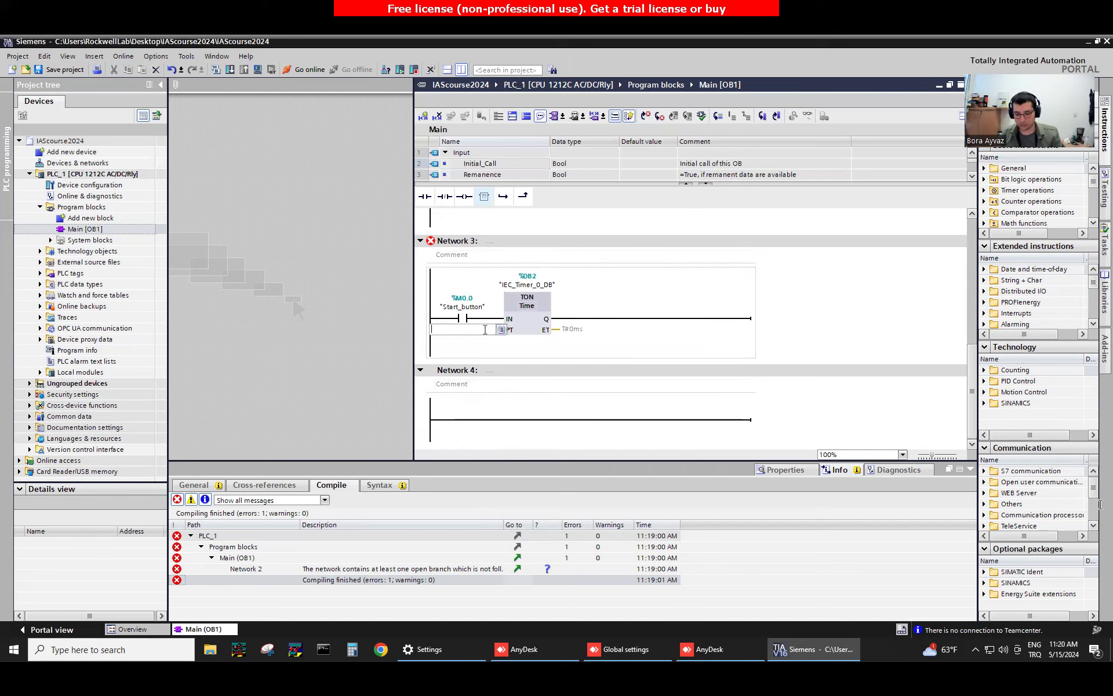
text(T#5s)
click(590, 329)
text(Time)
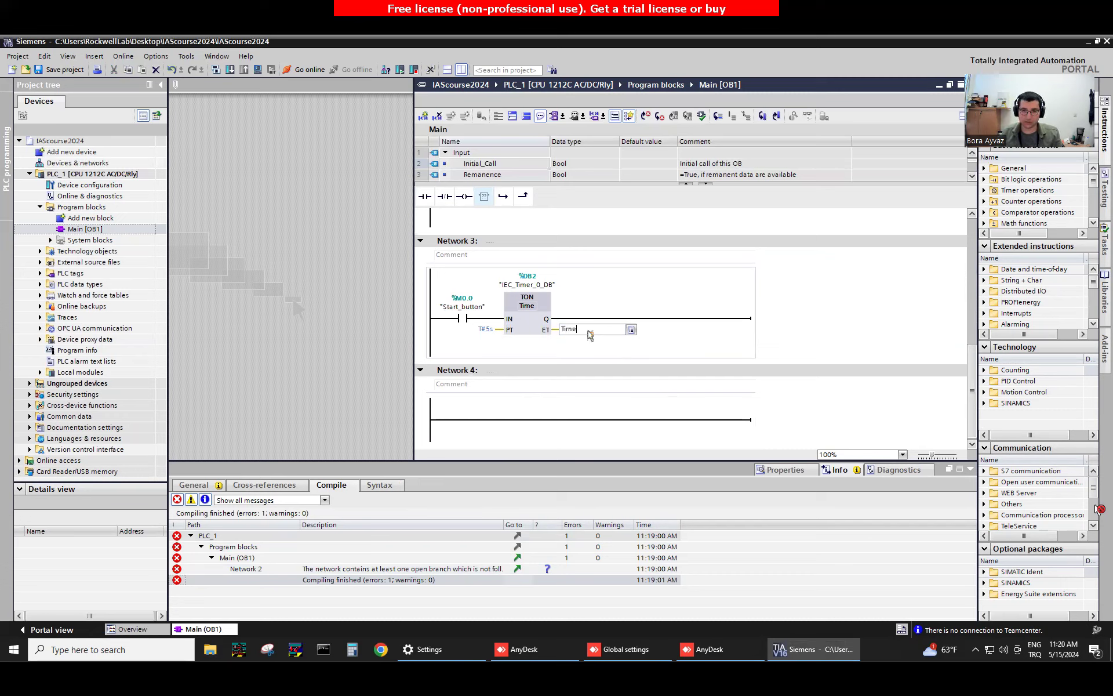
text(rValue)
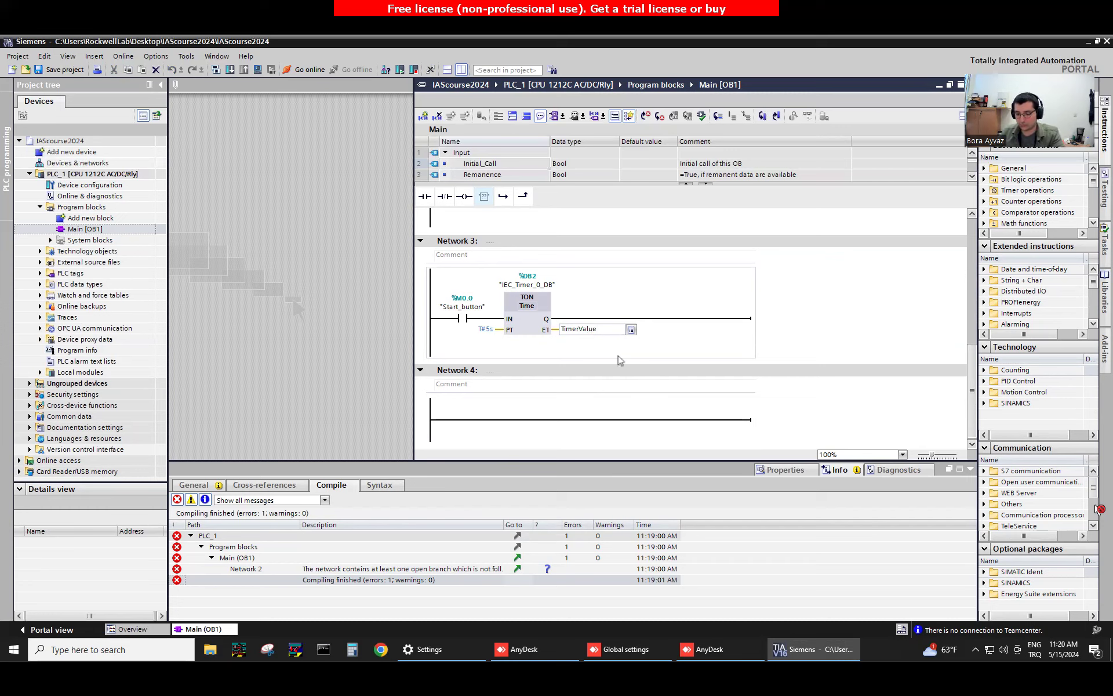
key(Return)
Define the TimerValue tag as Global Memory of type Time at address %MD4
right_click(592, 329)
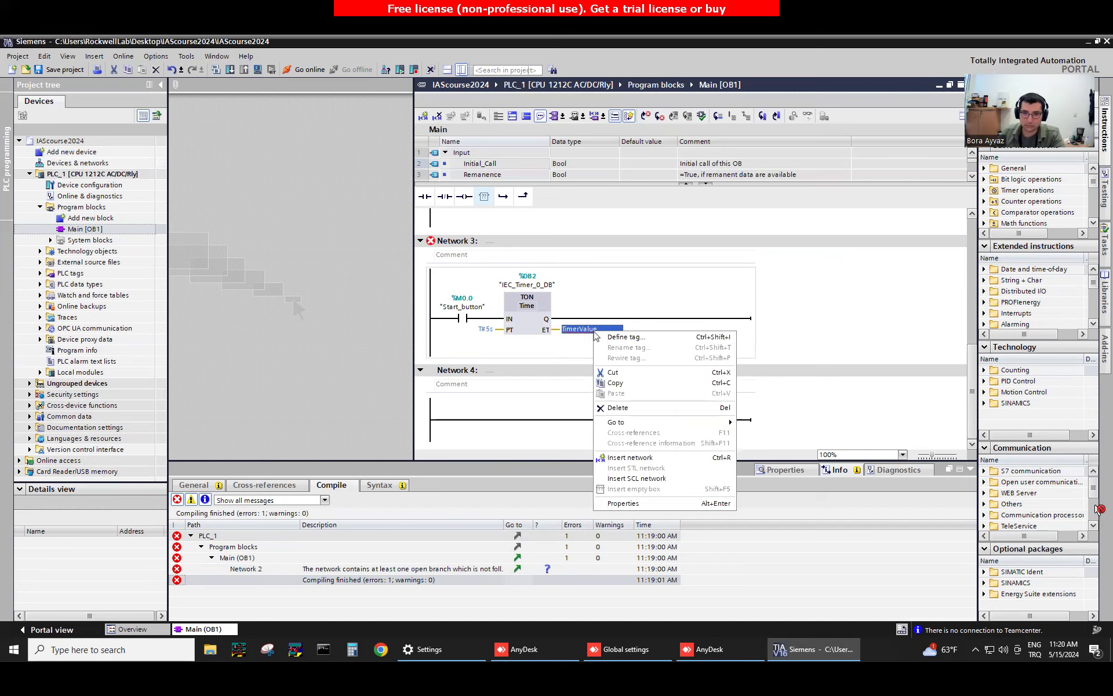
click(635, 341)
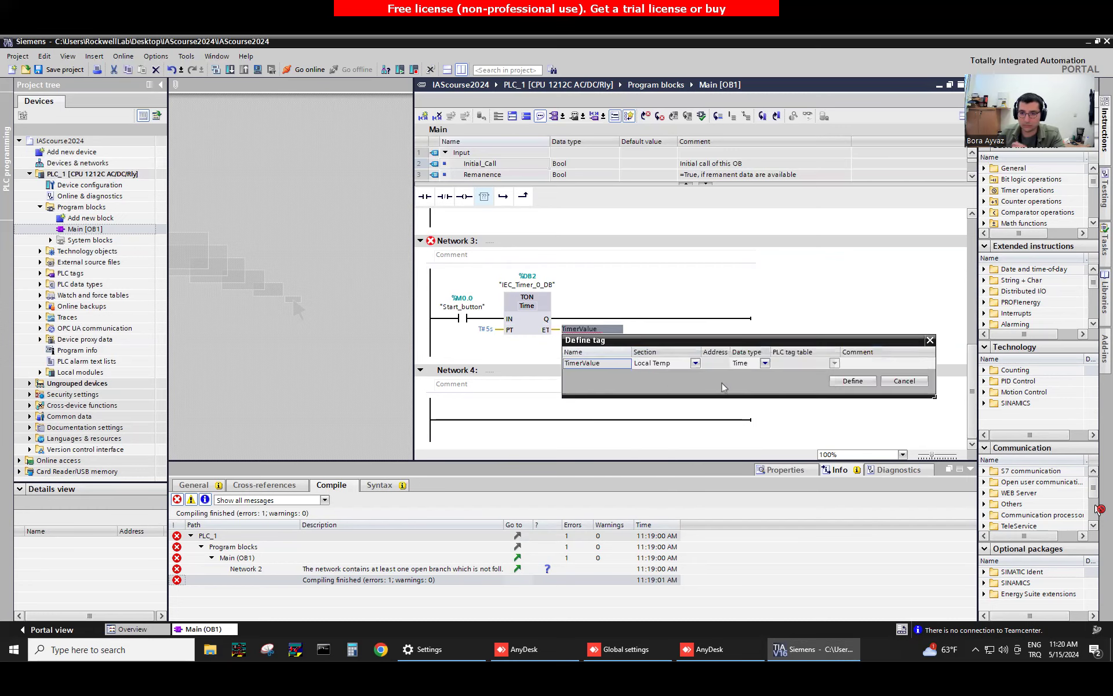
click(695, 364)
click(659, 382)
click(853, 381)
Place an output coil named TimerDone on the timer's Q output in Network 3
scroll(636, 404, up, 1)
click(579, 389)
click(463, 422)
scroll(469, 430, down, 2)
click(430, 420)
mouse_move(464, 196)
mouse_down()
mouse_move(569, 277)
mouse_move(650, 313)
mouse_up()
double_click(724, 308)
text(Coun)
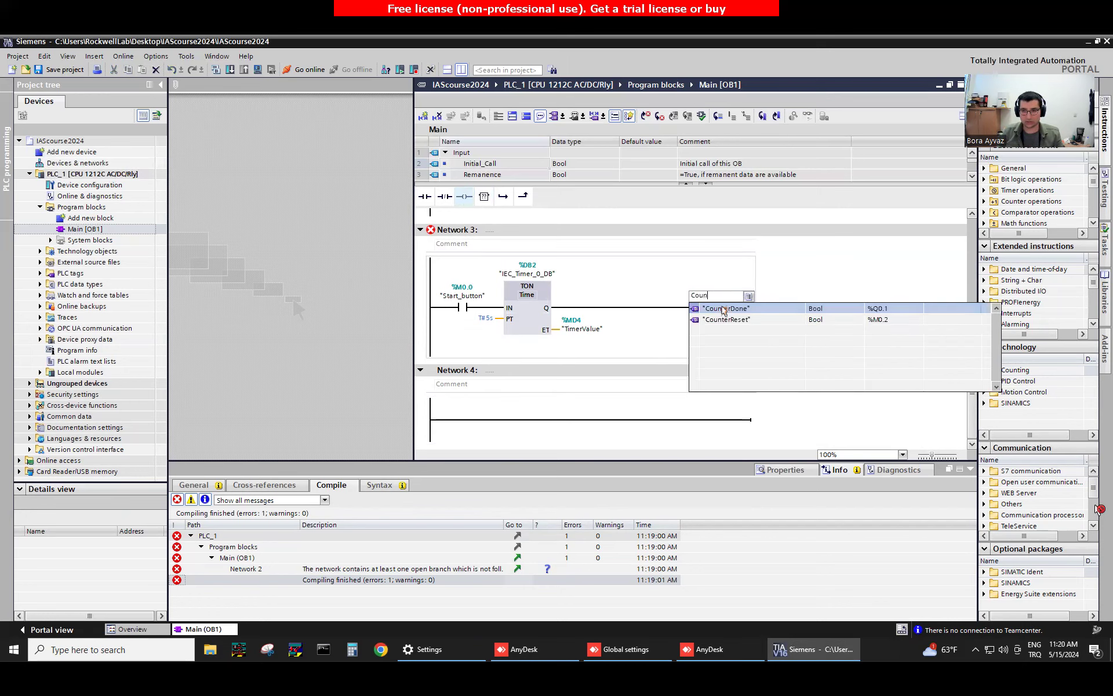
key(BackSpace)
text(TimerDone)
key(Return)
Define the TimerDone tag as a Global Output of type Bool at address %Q0.2 in the default tag table
right_click(723, 297)
click(752, 303)
click(826, 330)
click(809, 361)
text(er)
click(980, 349)
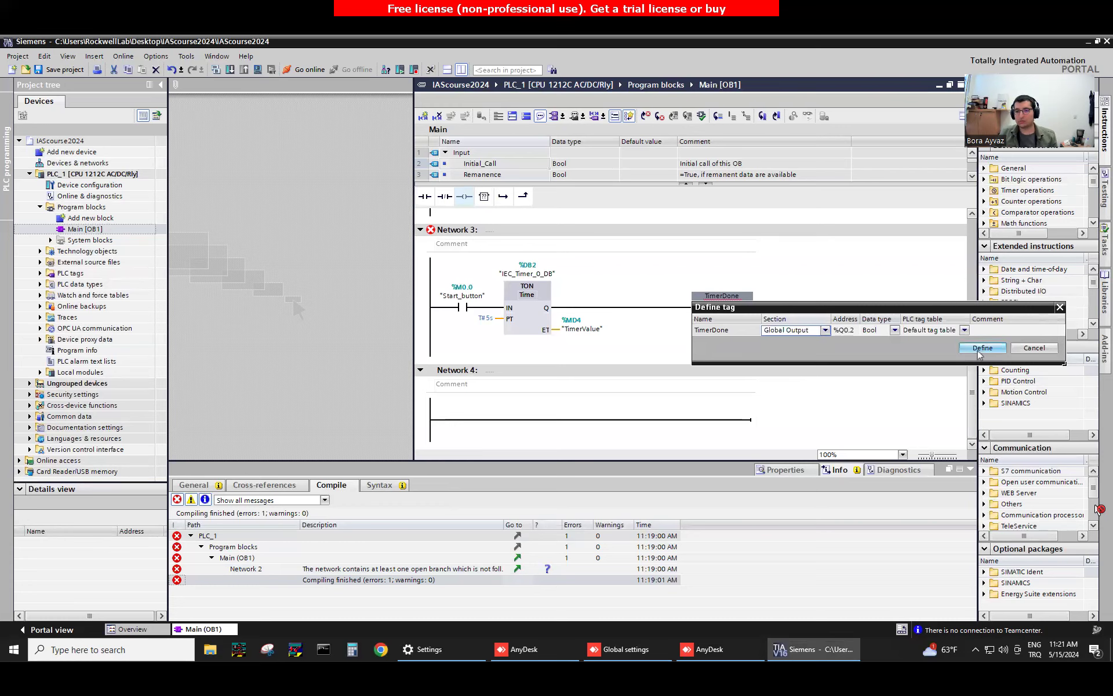
Delete the empty Network 4 and save the project
click(430, 404)
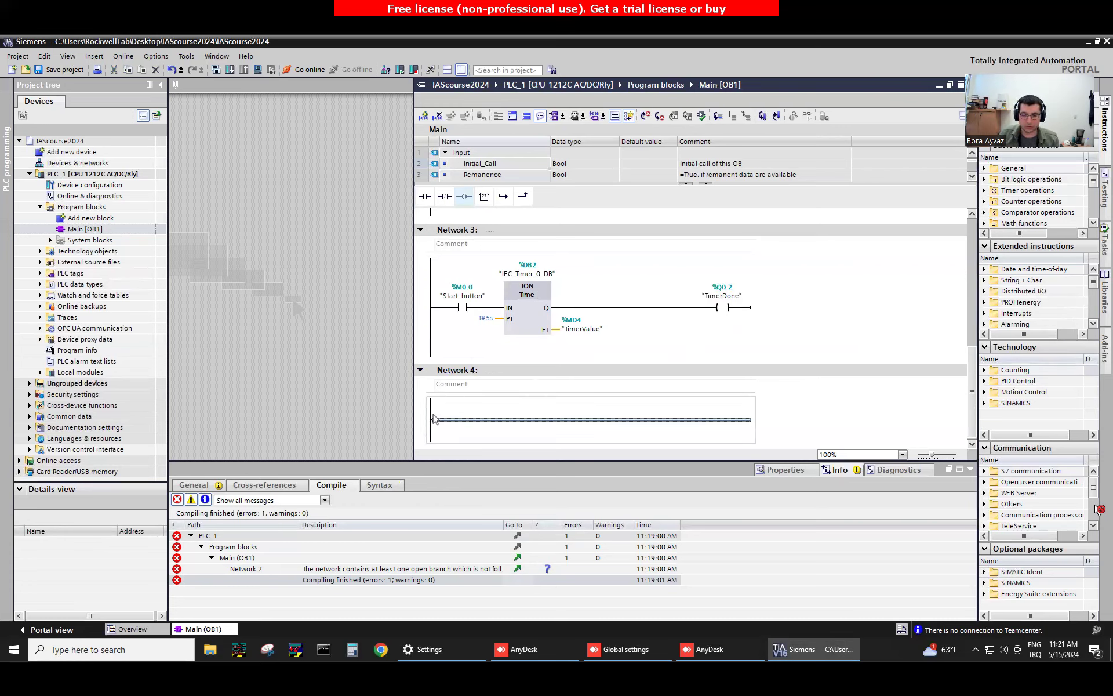
right_click(434, 375)
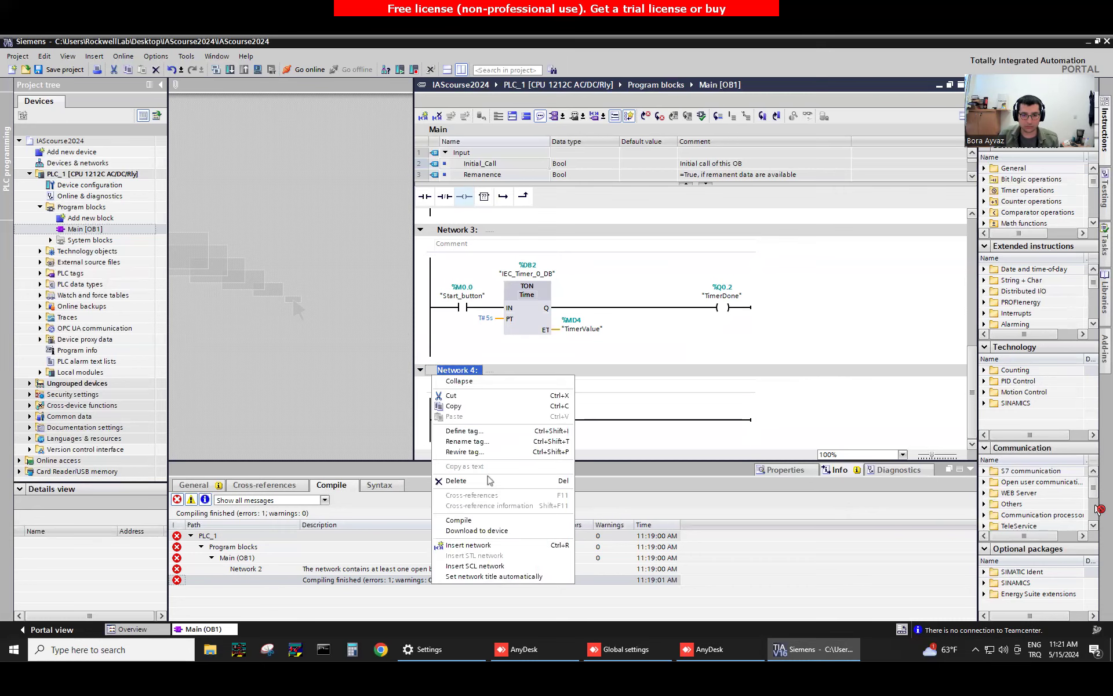
click(492, 482)
scroll(623, 372, up, 5)
key(ctrl+s)
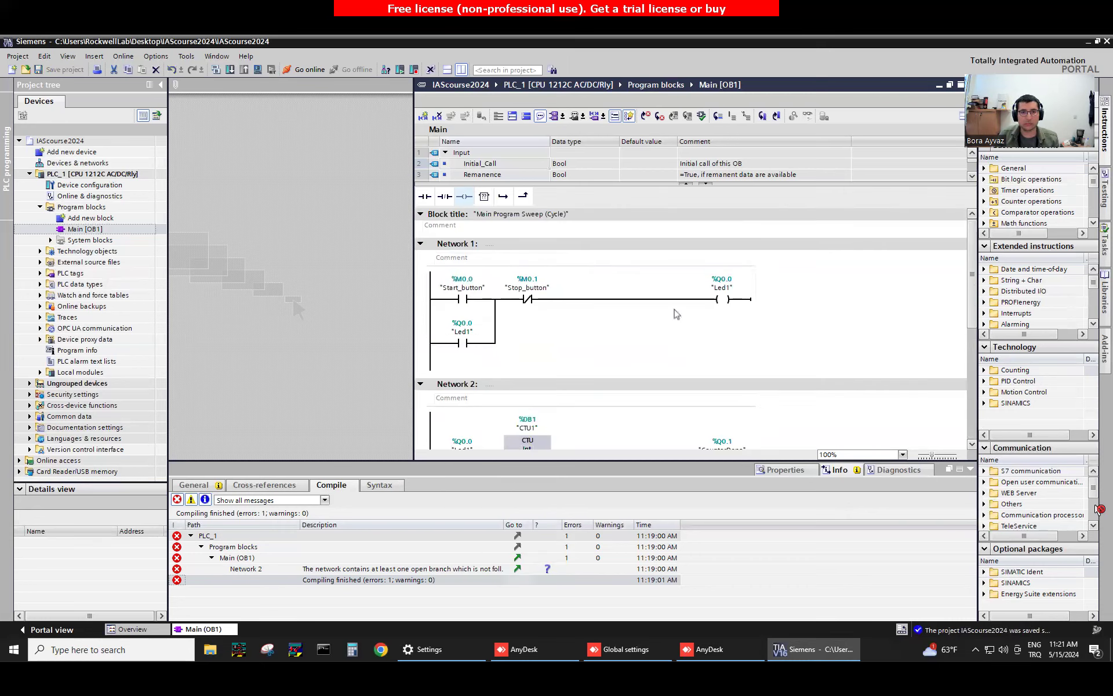
Start the PLC simulation with simulation support enabled and load PLC_1 into the simulated controller
click(258, 70)
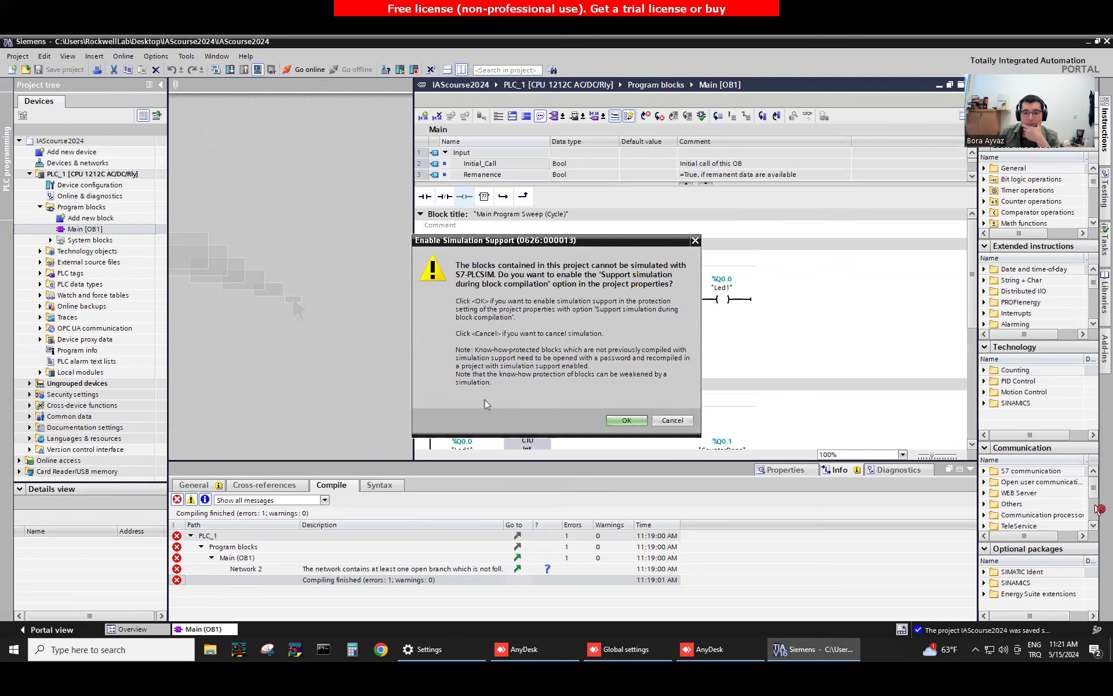
click(626, 420)
click(596, 366)
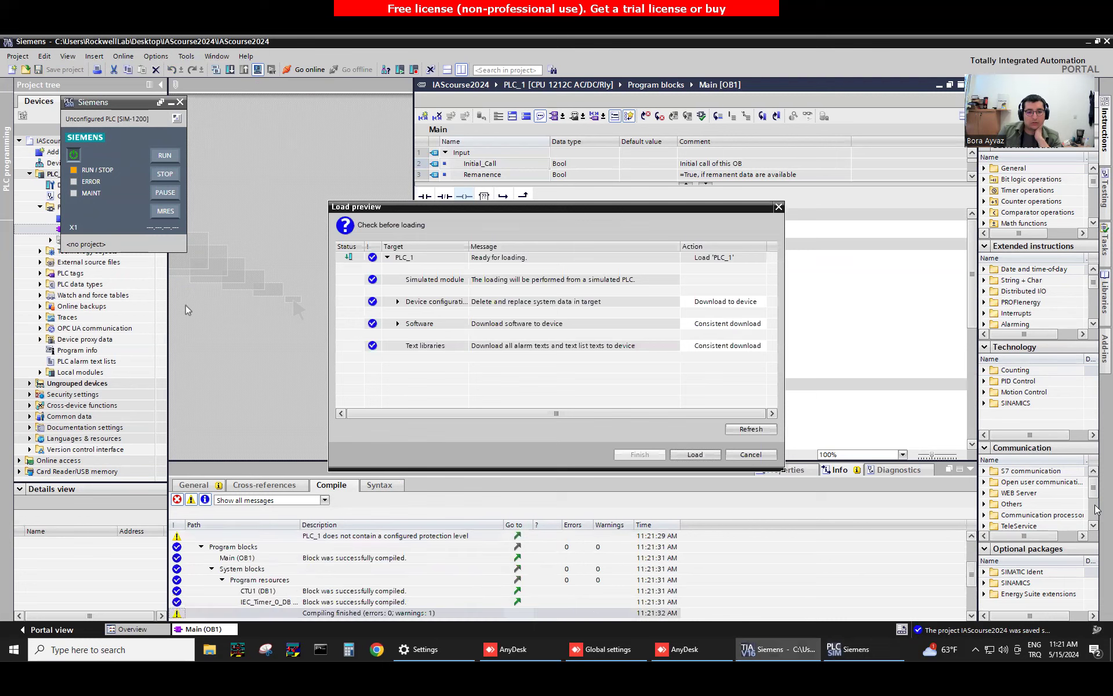
click(695, 454)
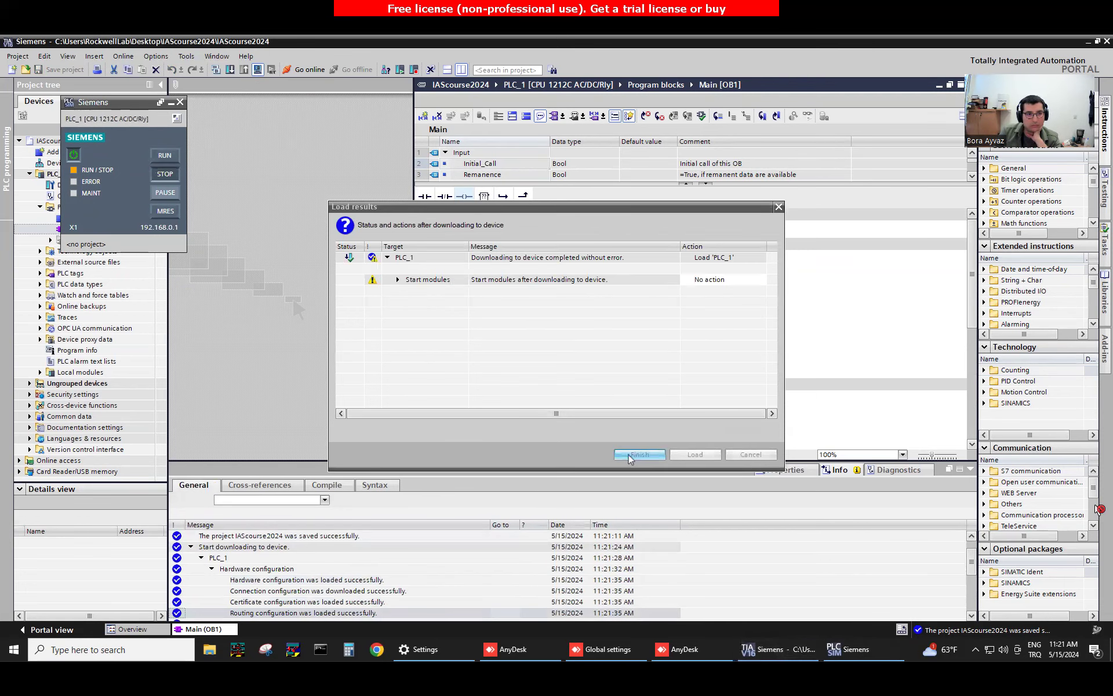
click(631, 455)
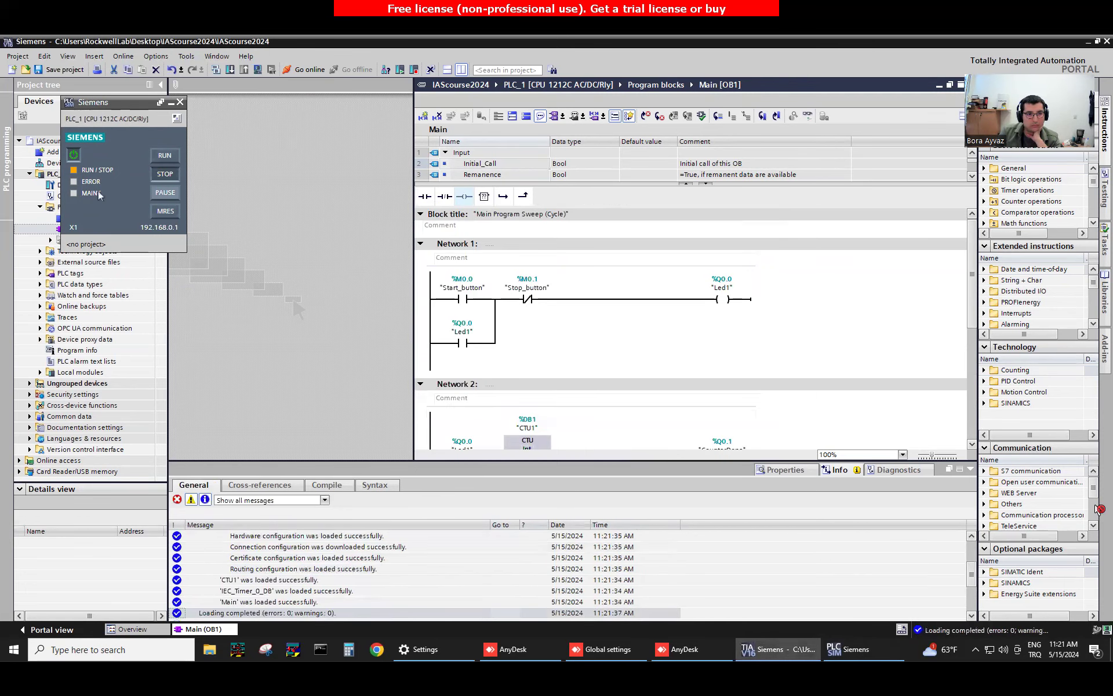
Switch the simulated PLC to RUN and turn on online monitoring of Main [OB1]
click(165, 156)
click(165, 156)
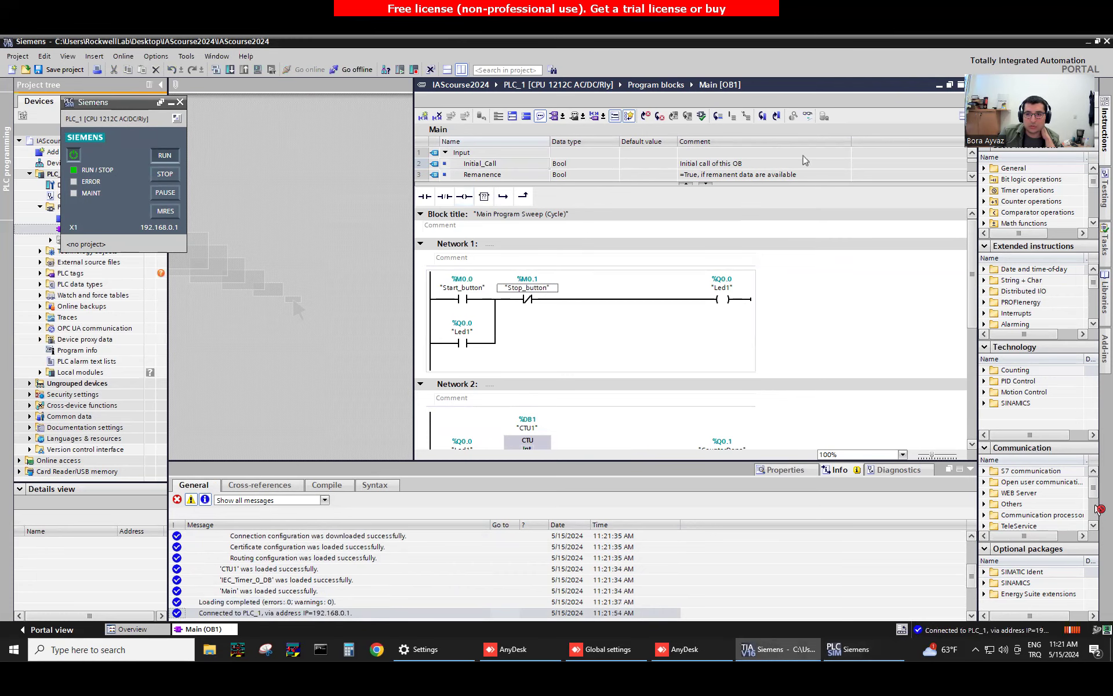
click(806, 116)
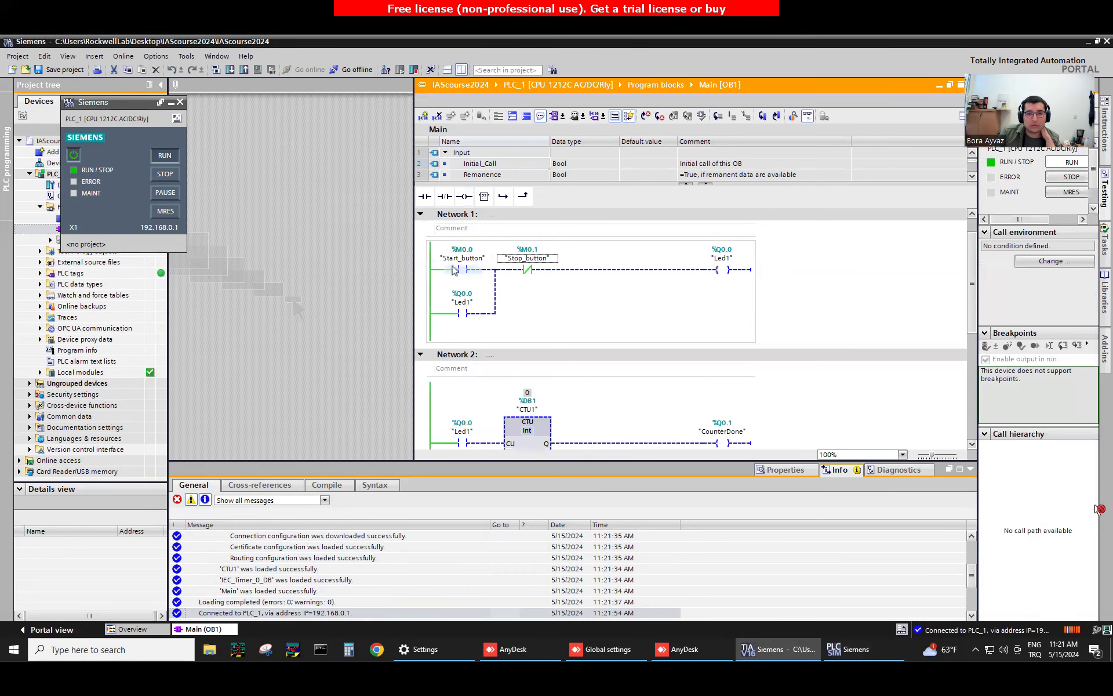
Modify Start_button in Network 1 to 1 and check the counter and timer in Networks 2 and 3
scroll(475, 273, down, 3)
scroll(470, 284, up, 4)
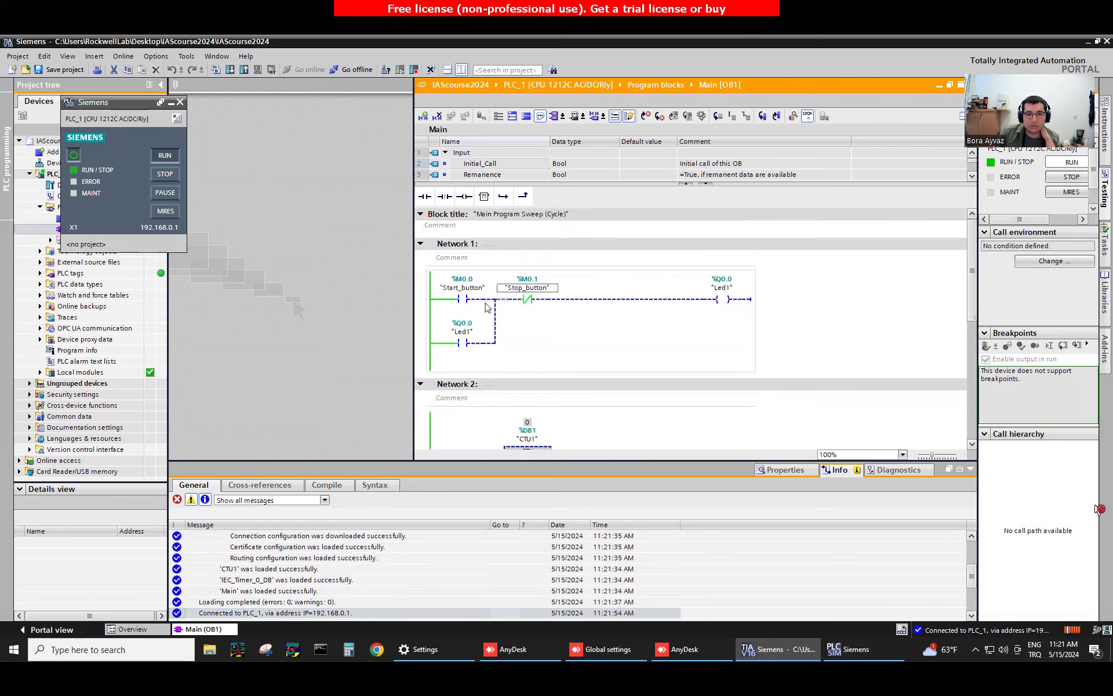
right_click(467, 290)
mouse_move(493, 294)
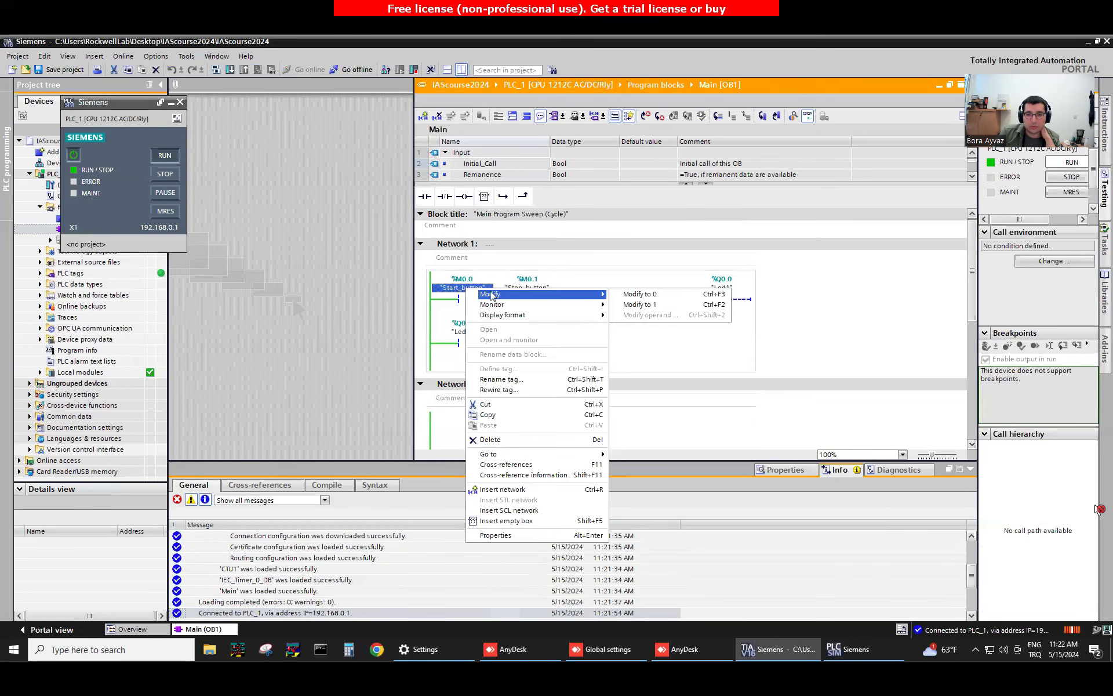
click(709, 305)
scroll(587, 343, down, 3)
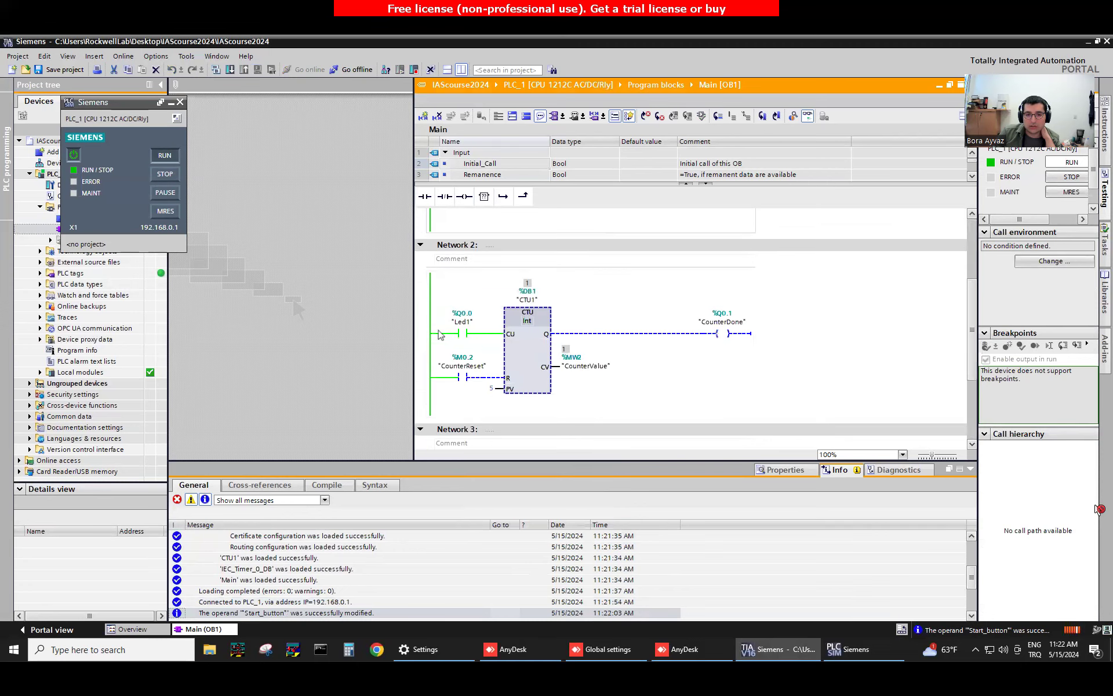
scroll(574, 371, down, 3)
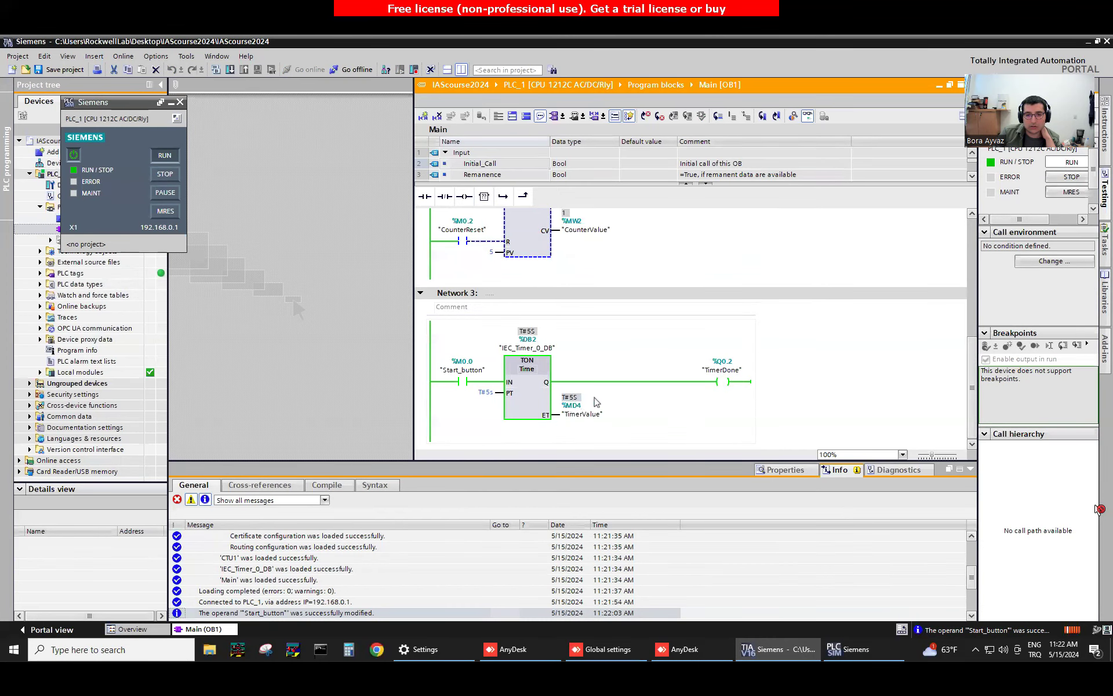
Modify Start_button in Network 1 to 0
scroll(596, 402, up, 6)
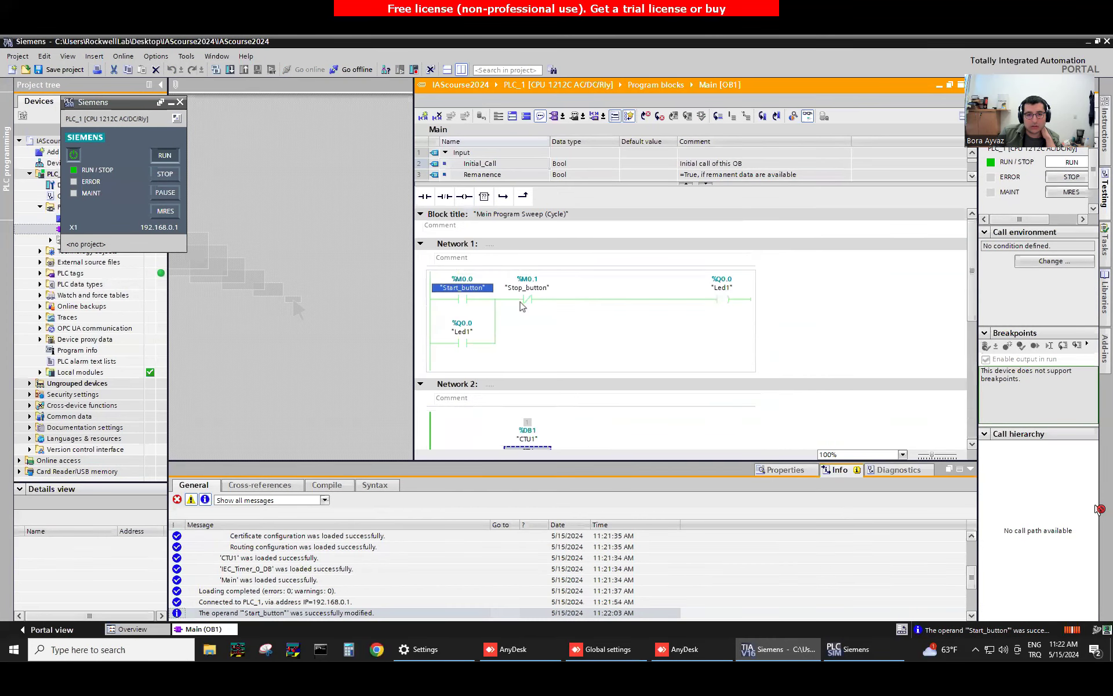
right_click(459, 291)
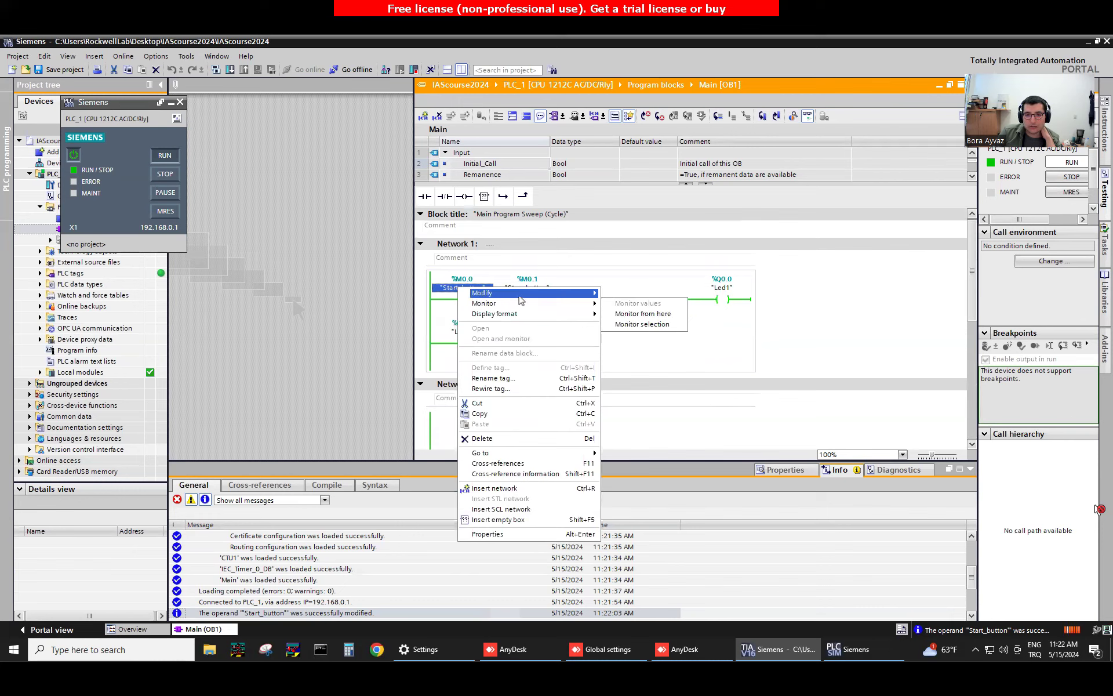
click(638, 294)
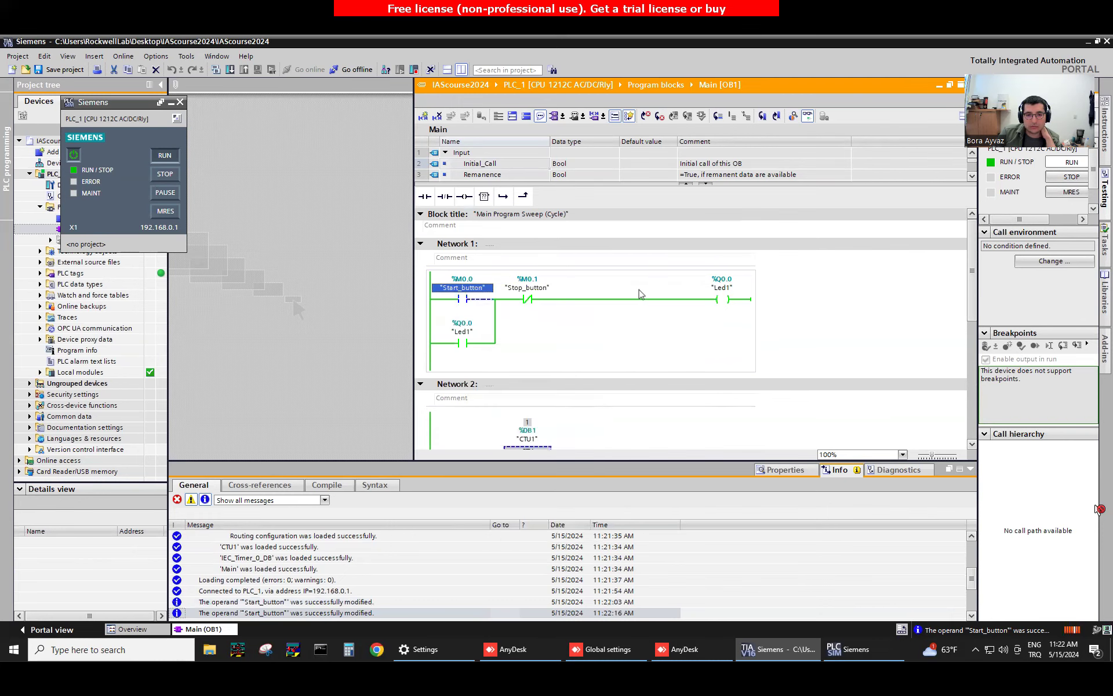
Modify Start_button to 1 and check the TON timer and TimerDone output in Network 3
scroll(640, 294, down, 5)
right_click(462, 381)
click(638, 282)
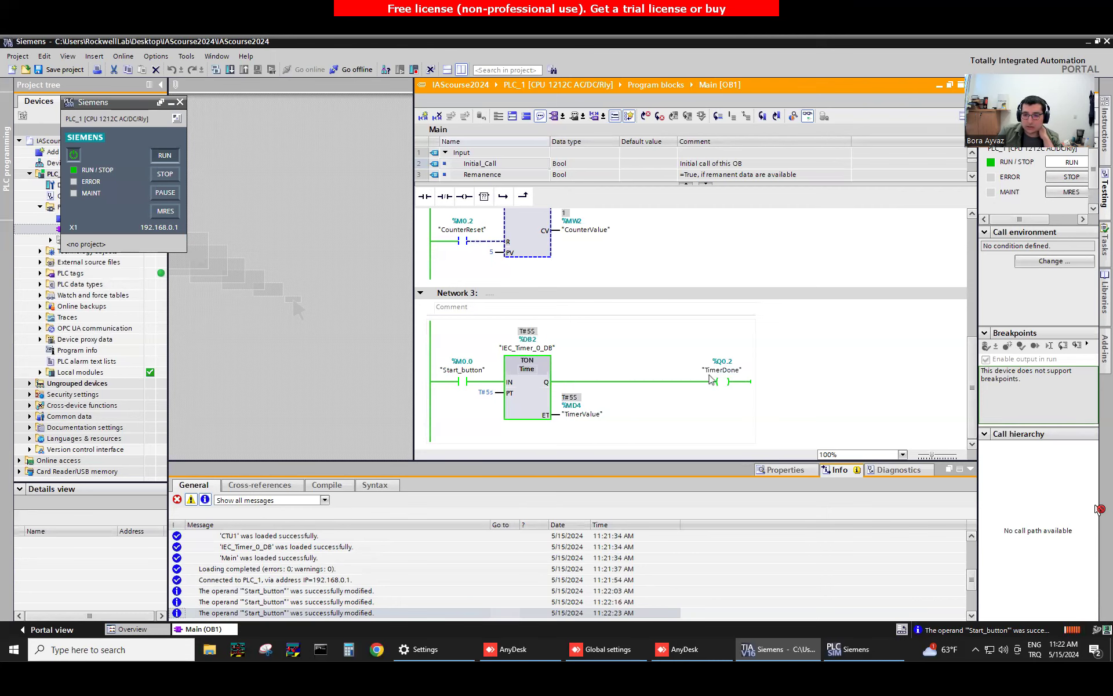
Modify Stop_button and Start_button in Network 1 to 0
scroll(684, 359, up, 8)
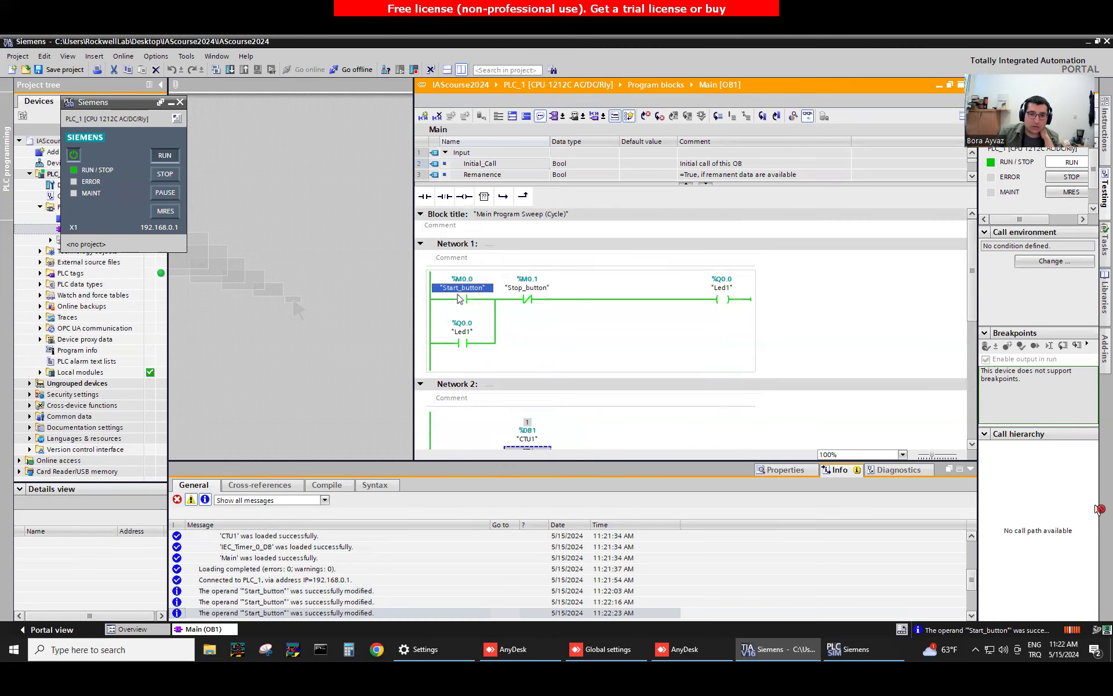
right_click(528, 288)
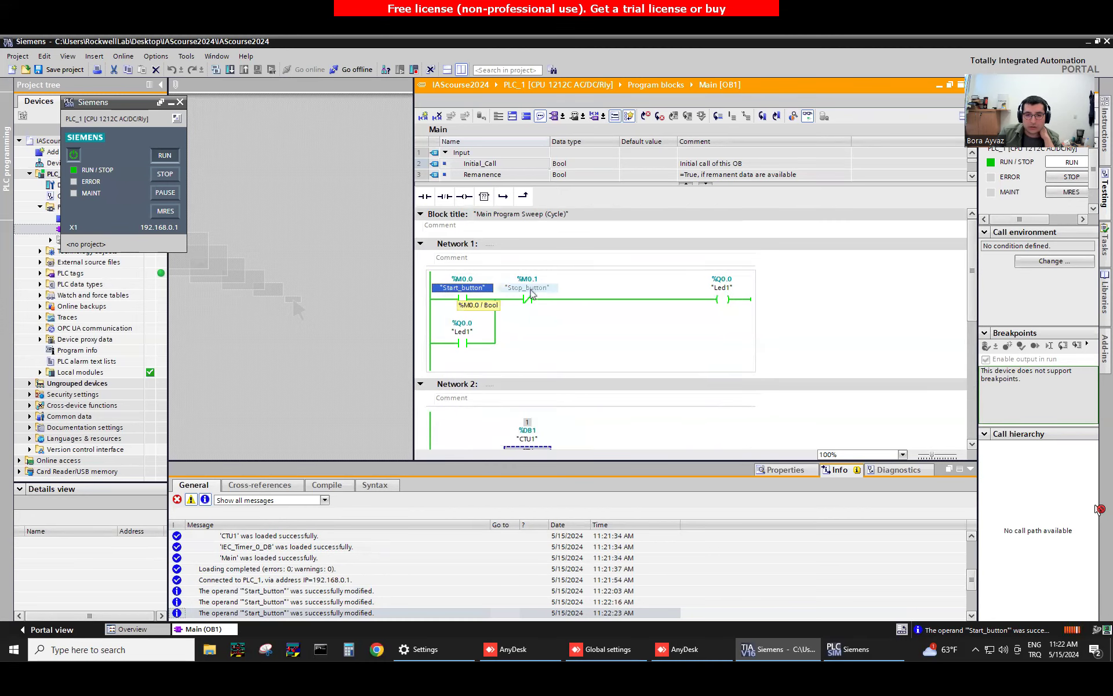
mouse_move(580, 295)
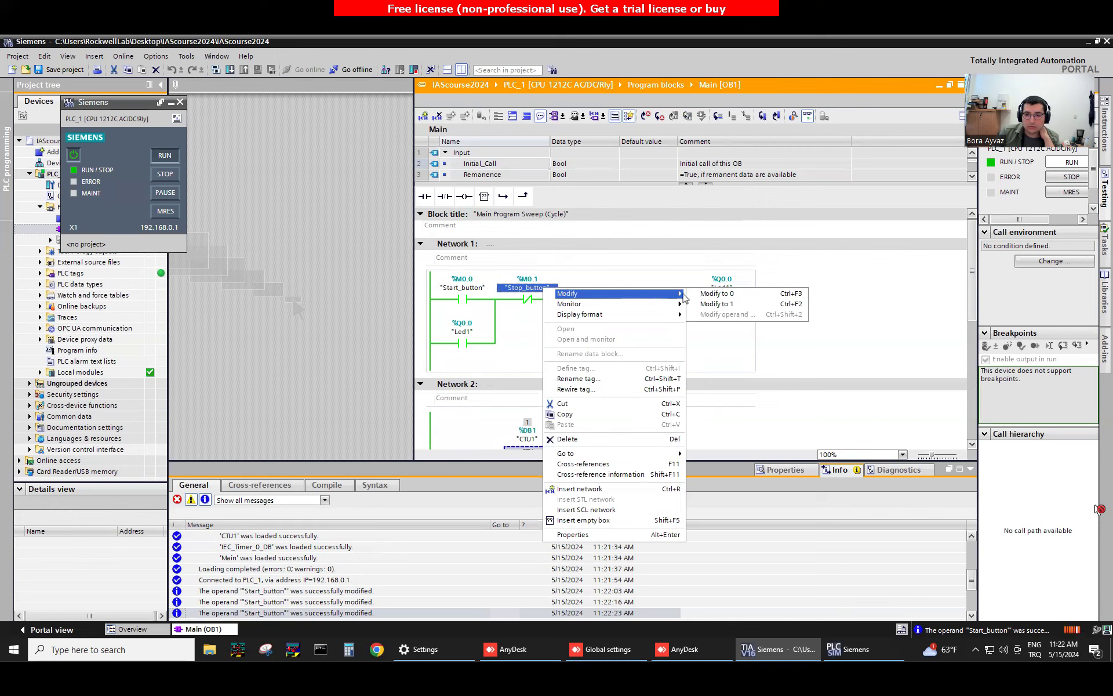
click(702, 295)
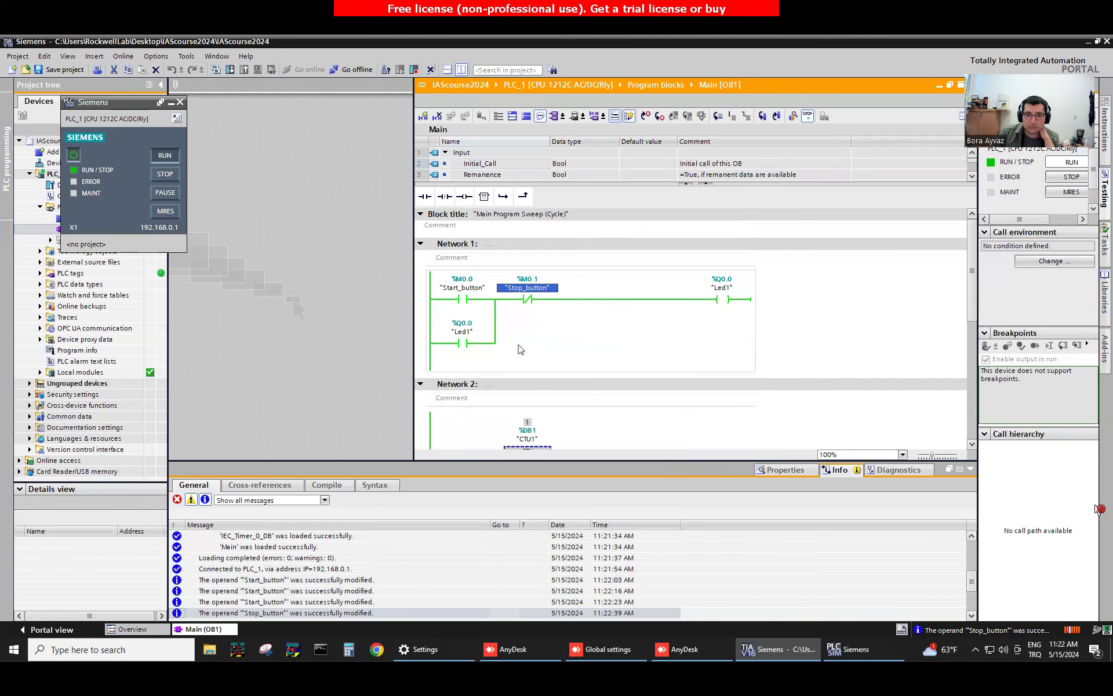
click(489, 288)
right_click(470, 292)
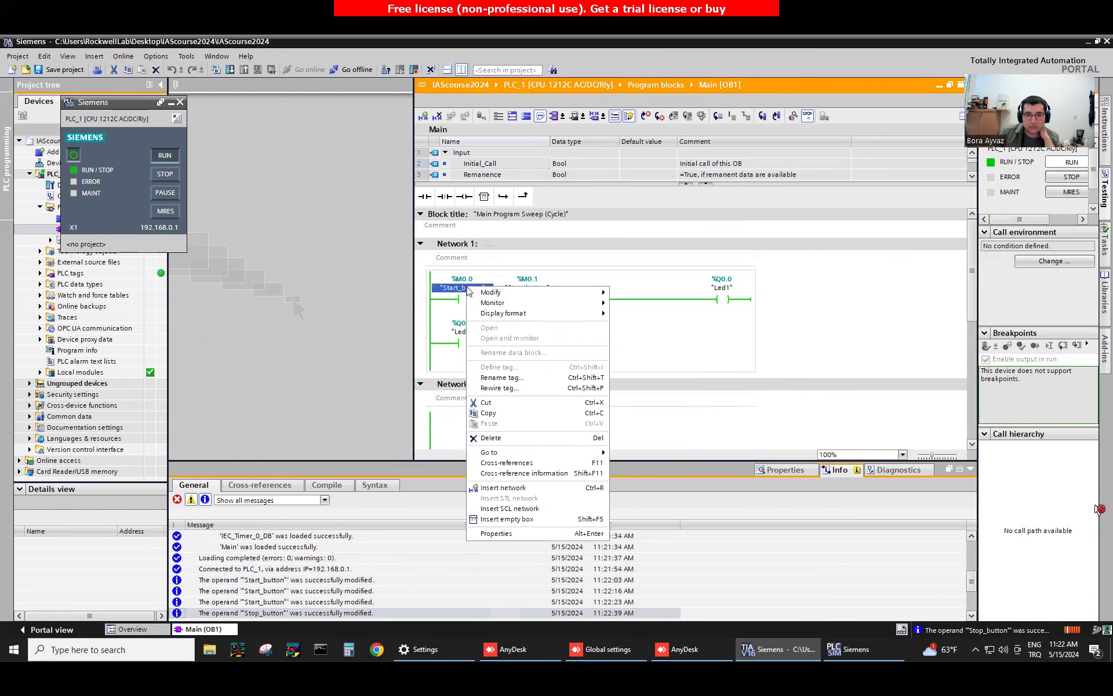
mouse_move(498, 297)
click(640, 293)
Modify Stop_button in Network 1 to 1 to break the Led1 latch, and return it to 0
click(525, 288)
right_click(541, 289)
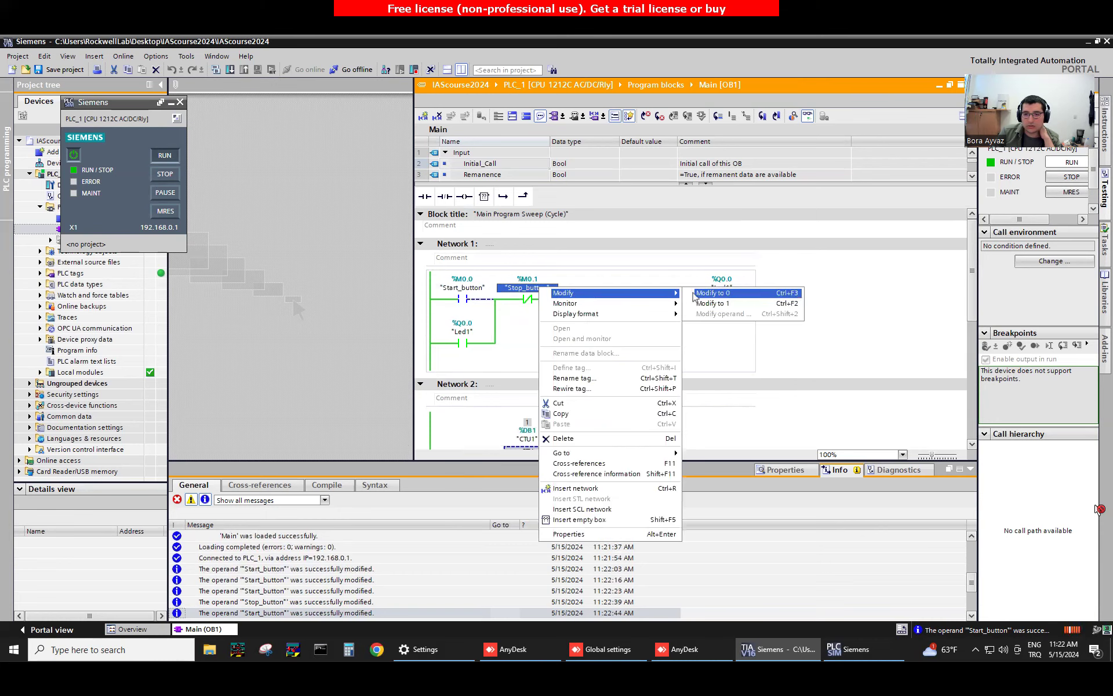
click(713, 295)
right_click(522, 292)
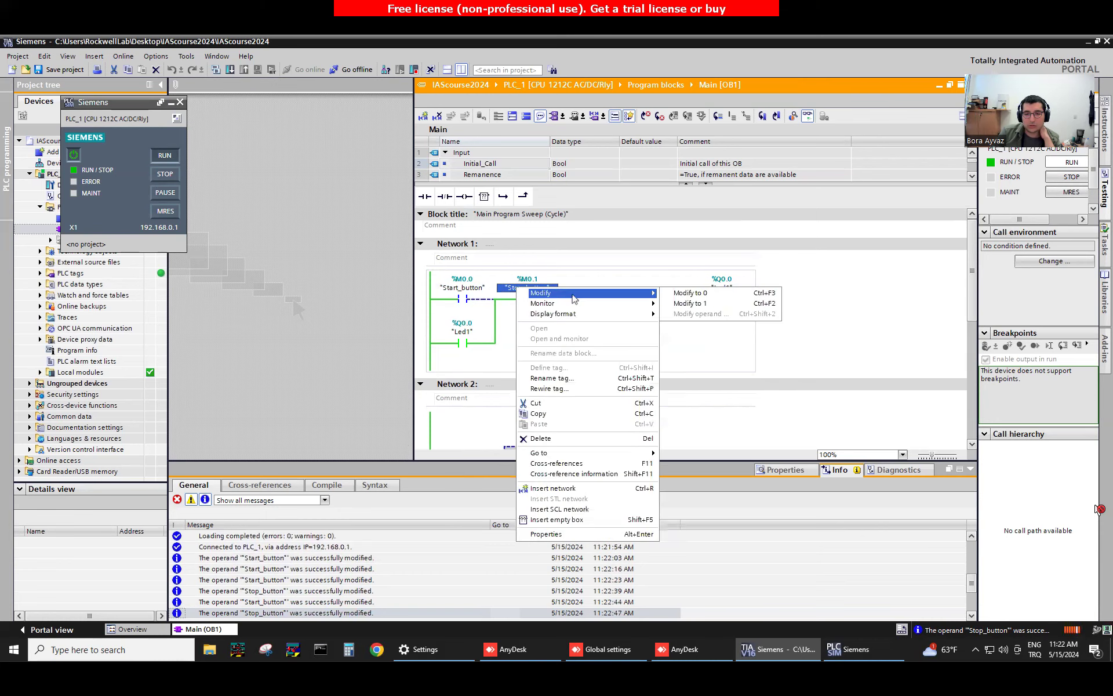
click(727, 308)
right_click(545, 290)
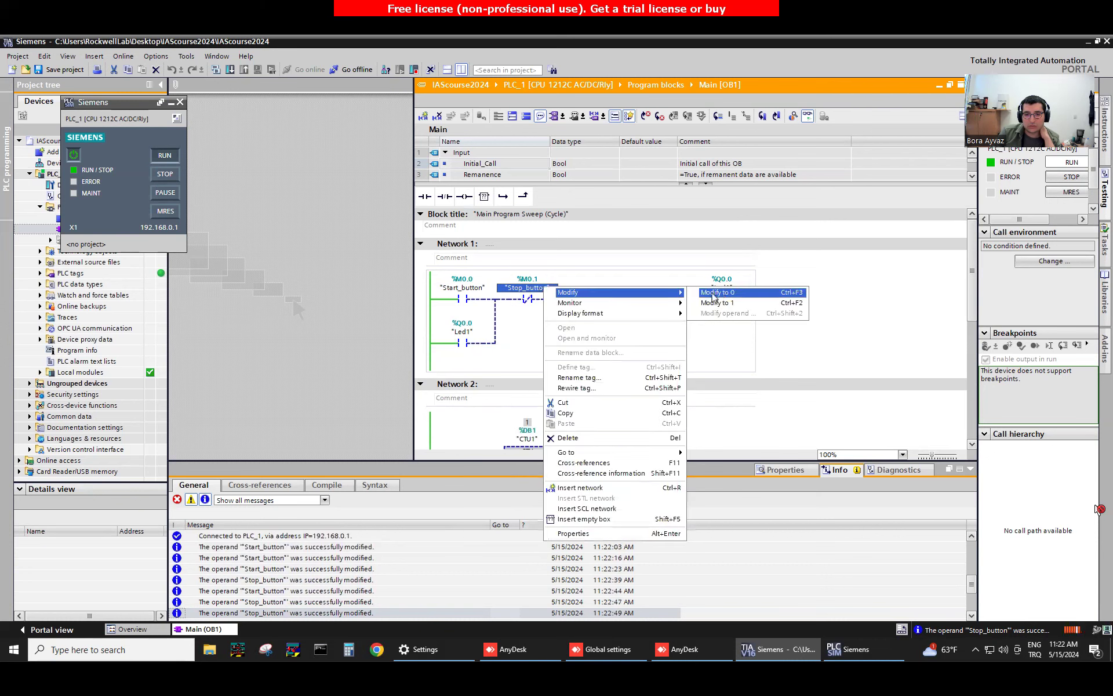
click(719, 293)
Reset the CTU counter in Network 2 by modifying CounterReset to 1 and back to 0
scroll(455, 400, down, 3)
scroll(455, 400, down, 2)
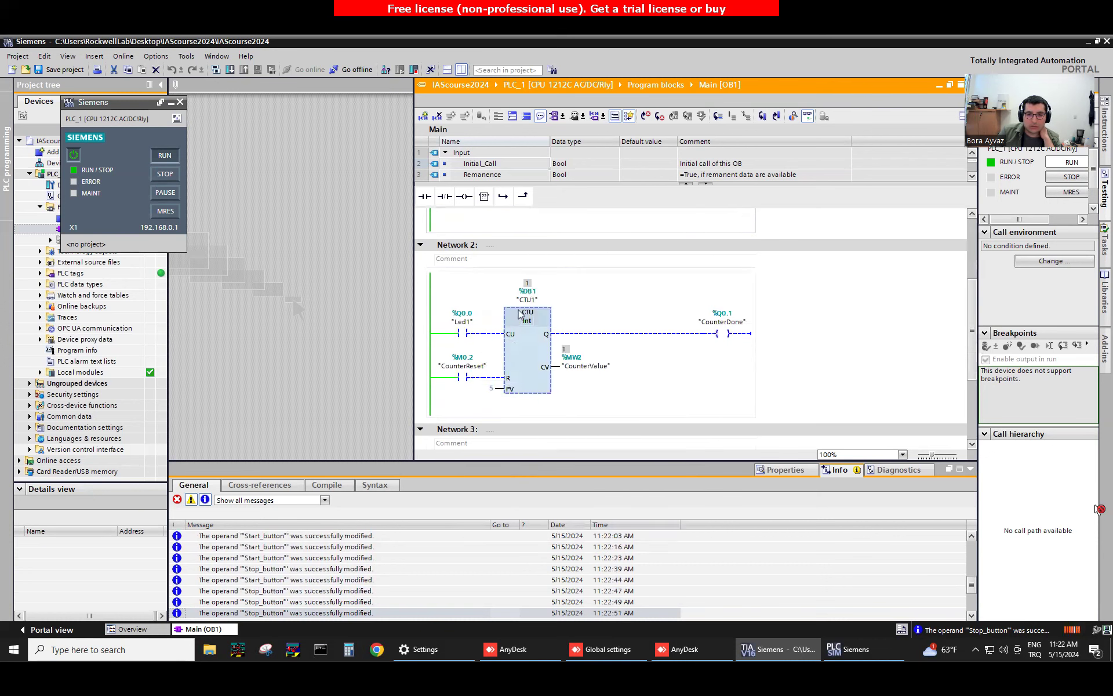
right_click(462, 372)
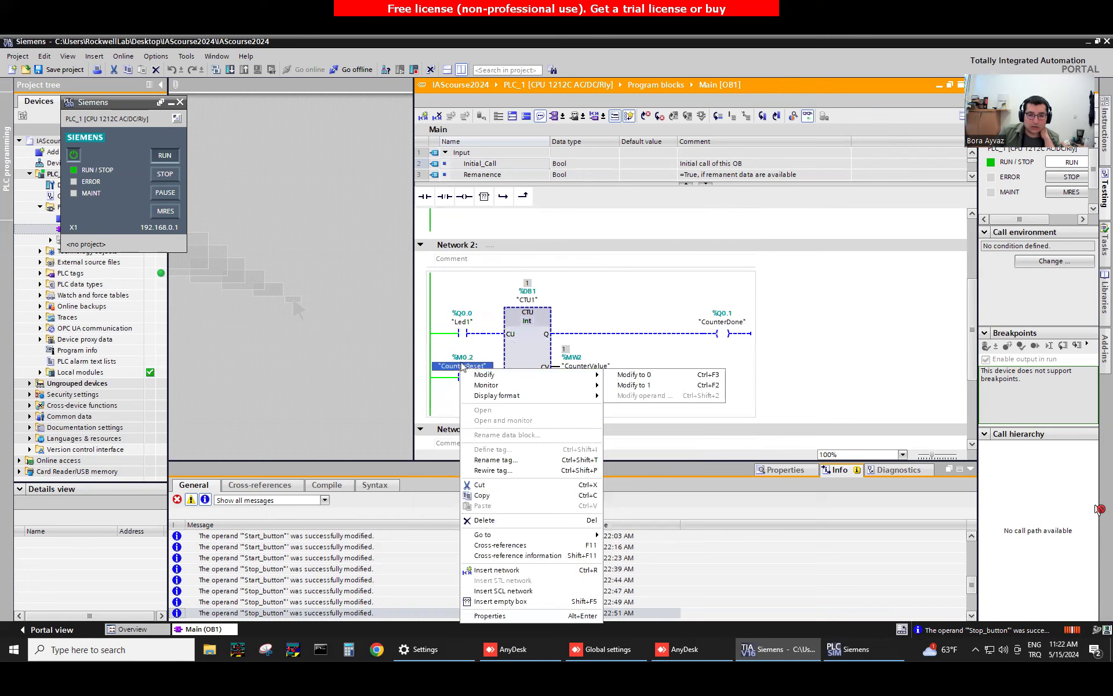
mouse_move(493, 376)
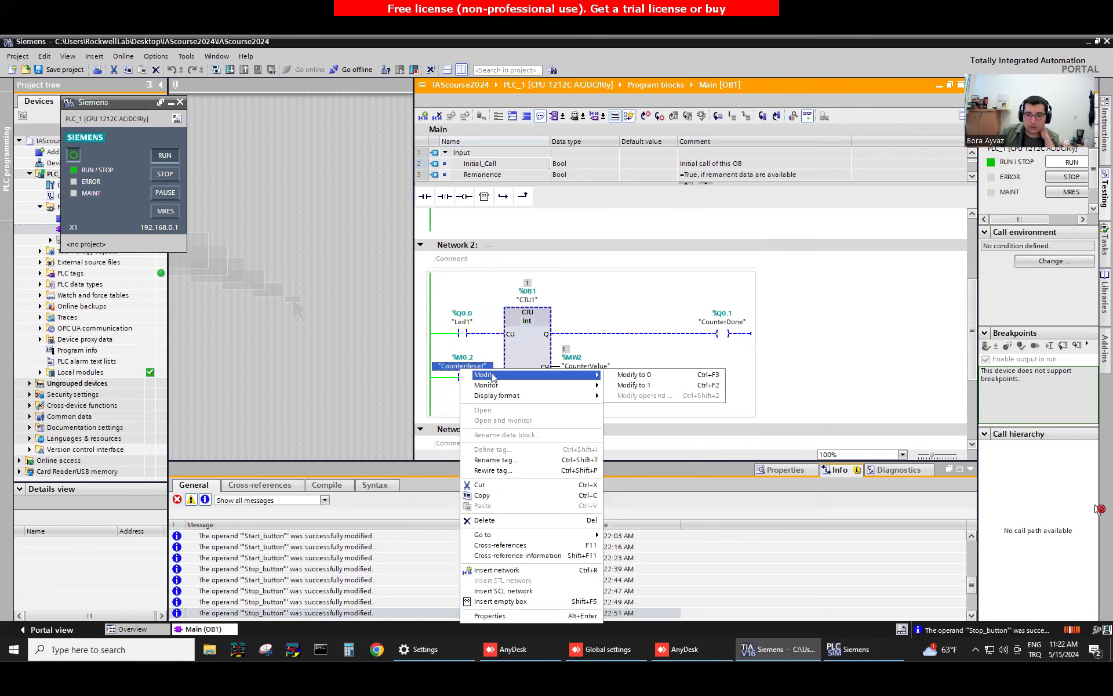
click(669, 384)
right_click(461, 371)
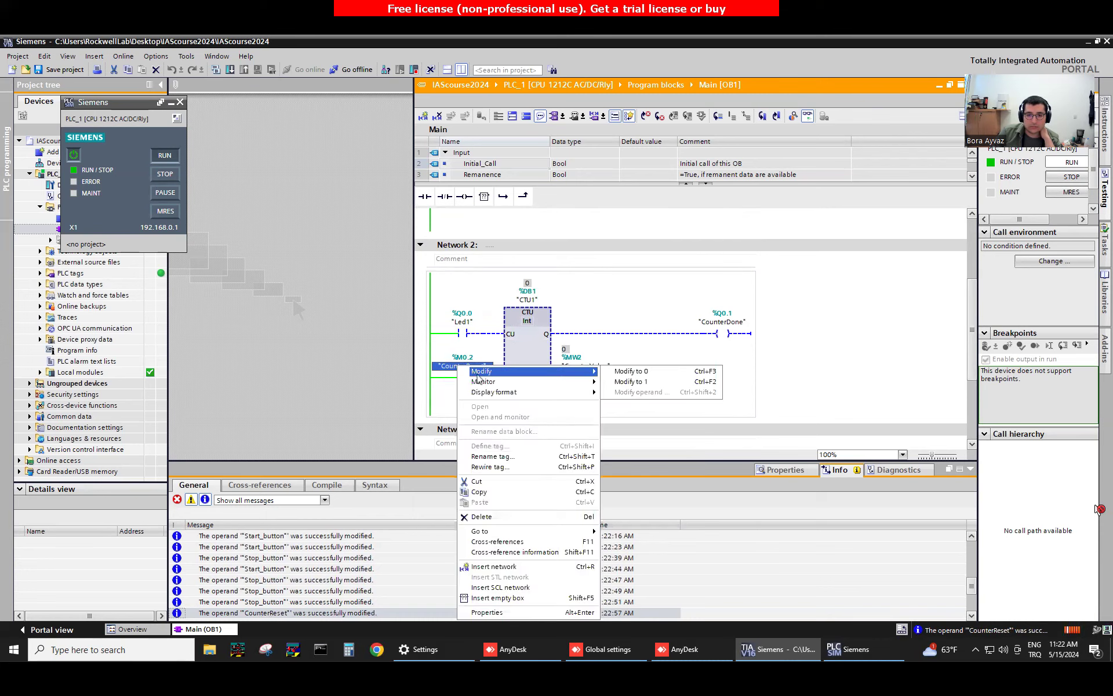
click(666, 385)
Check the timer in Network 3, minimize the simulator window and take PLC_1 offline
scroll(434, 419, down, 4)
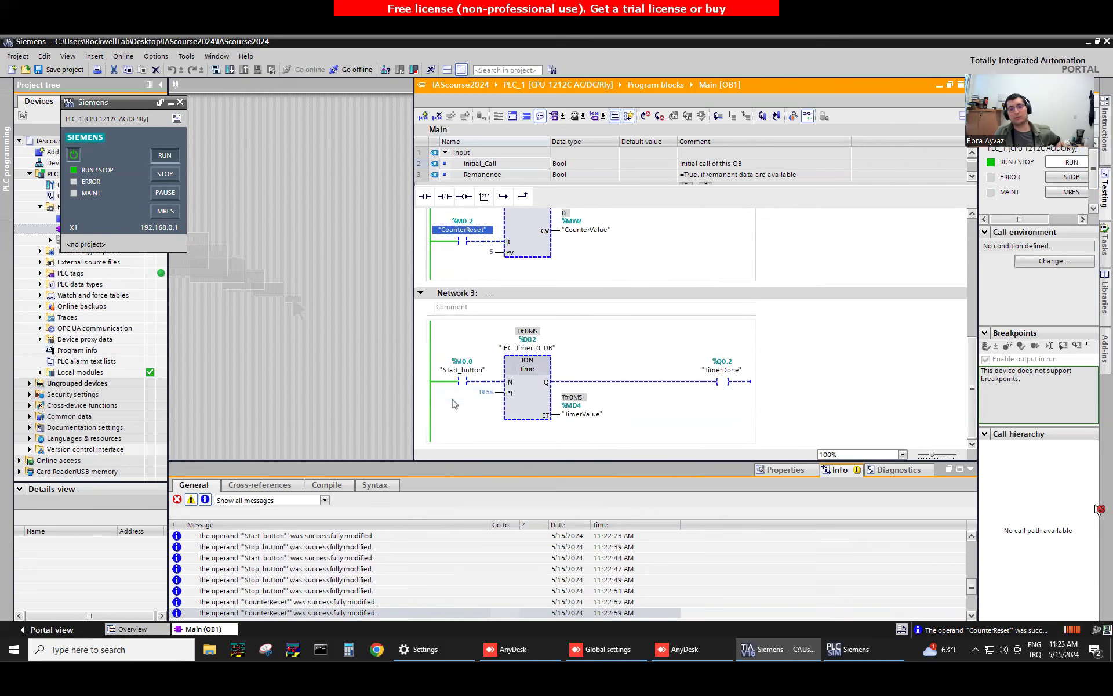
scroll(589, 362, up, 5)
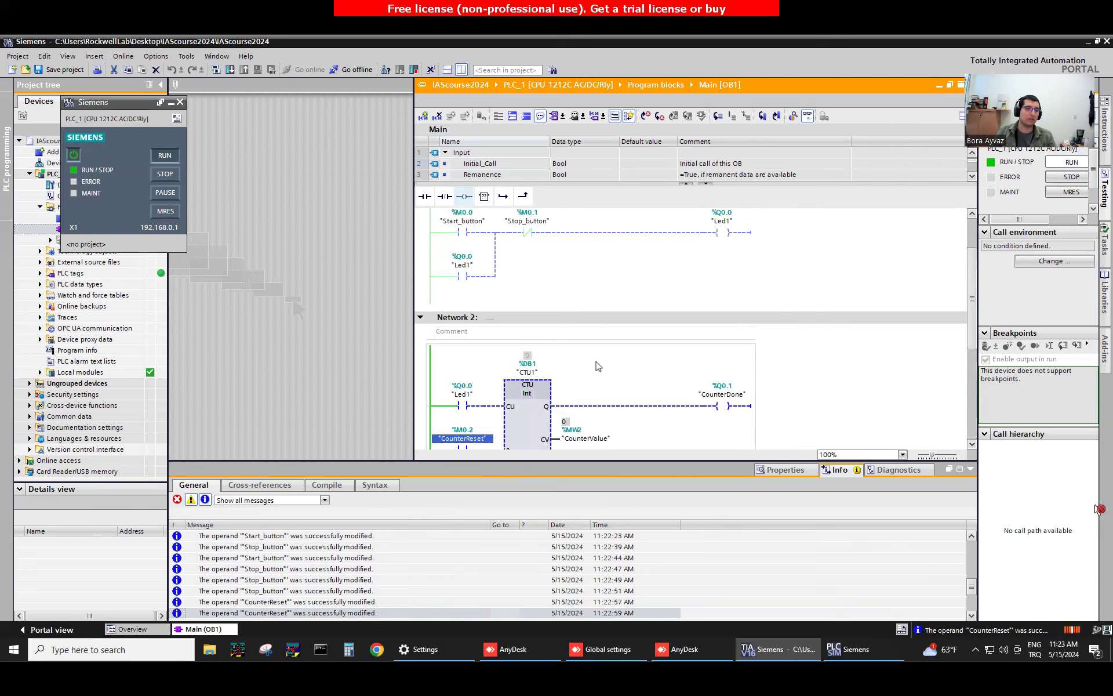
click(171, 102)
click(351, 70)
Add a new HMI device: SIPLUS Comfort Panel, 7" display, TP700 Comfort SIPLUS, article 6AG1 124-0GC01-4AX0, with the device wizard enabled
double_click(89, 152)
click(401, 289)
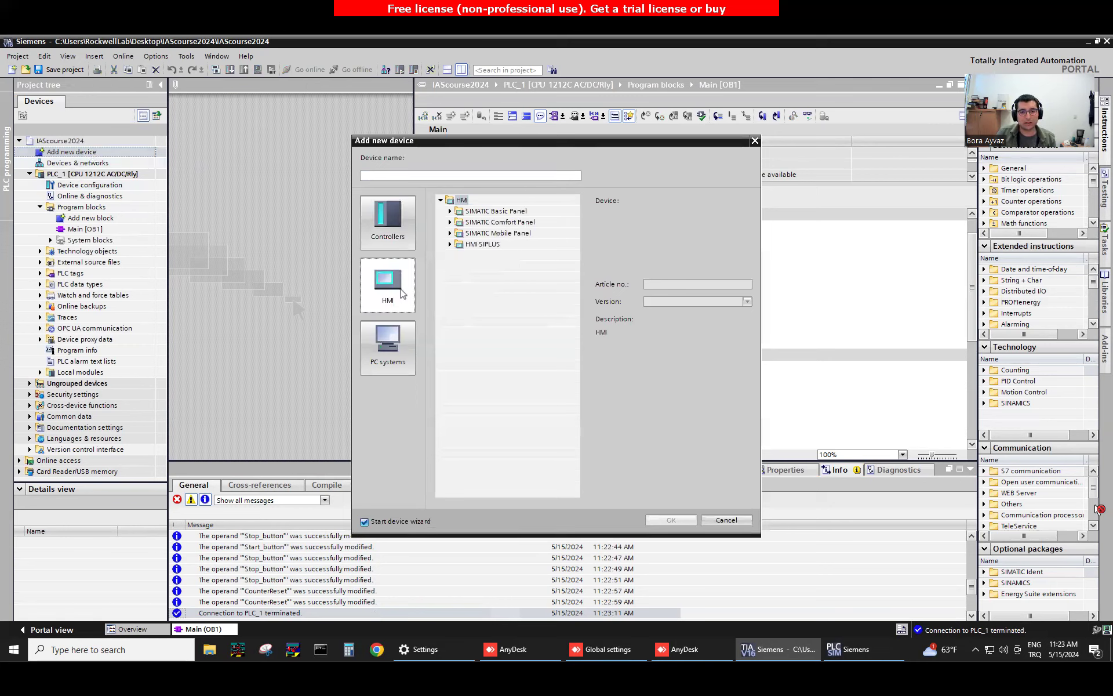
click(450, 244)
click(459, 266)
click(469, 288)
click(477, 299)
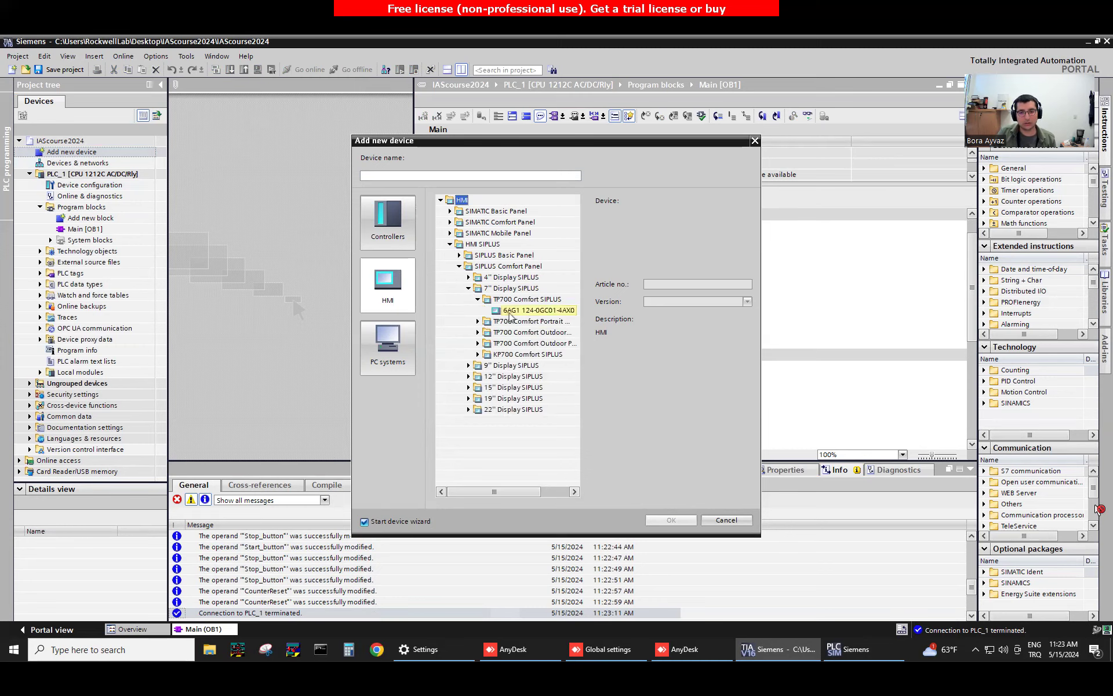
click(510, 311)
click(668, 520)
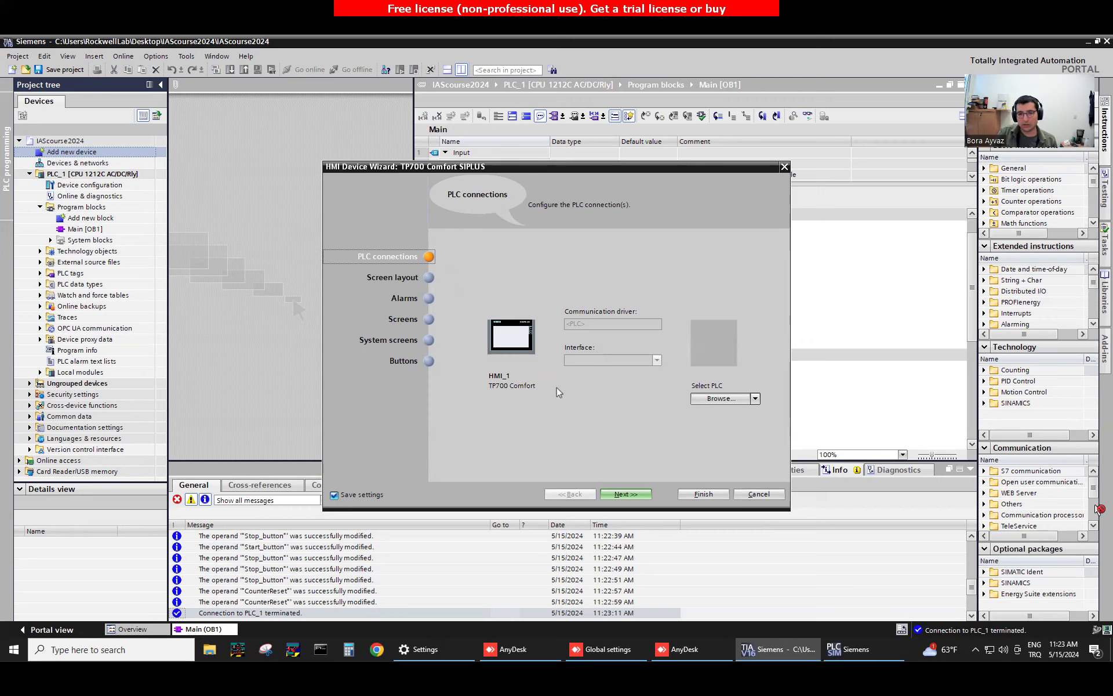
Connect HMI_1 to PLC_1 in the device wizard and continue to the screen layout
click(734, 400)
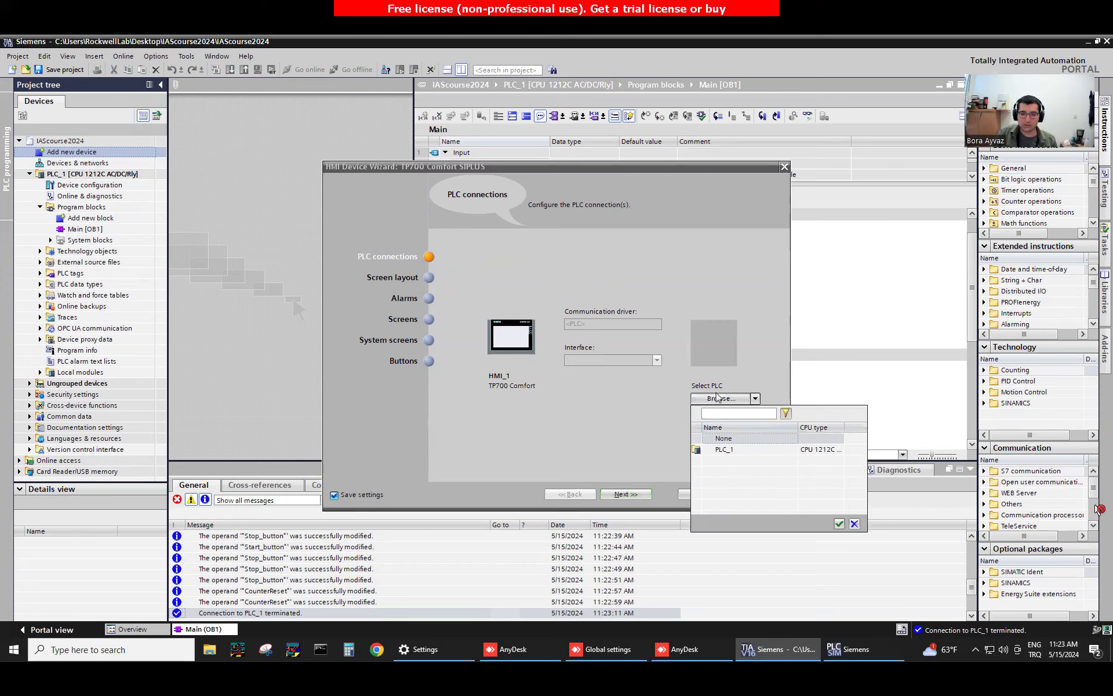
click(724, 449)
click(838, 524)
click(586, 360)
click(632, 497)
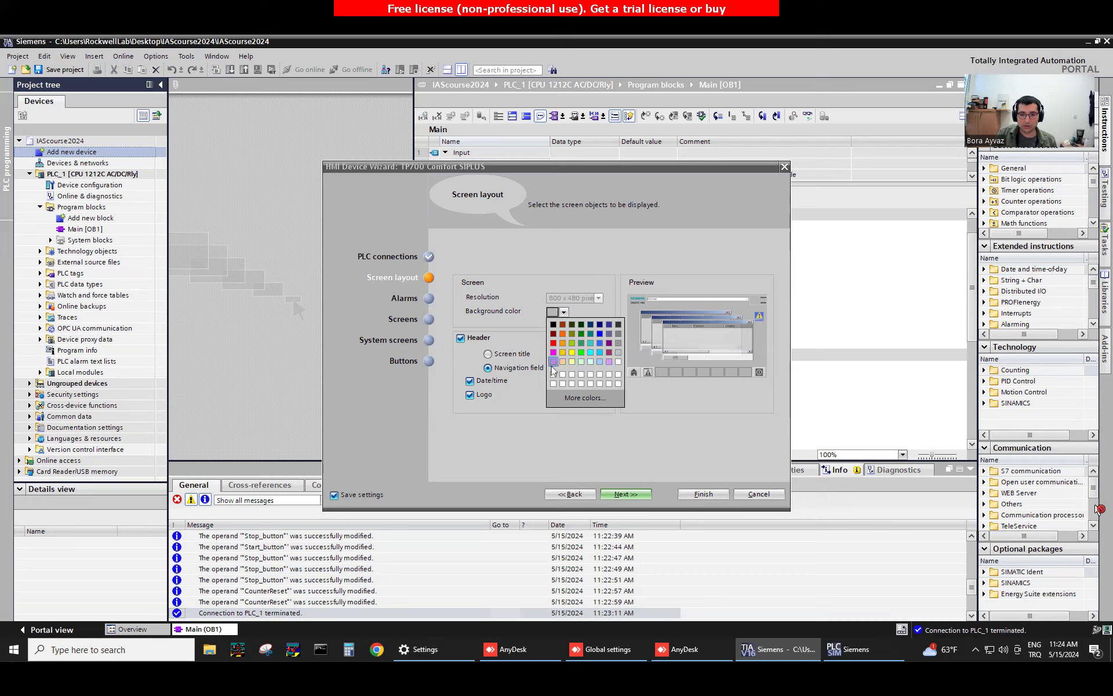
Try light yellow, white and pink screen backgrounds, and set the background color to light cyan
click(590, 362)
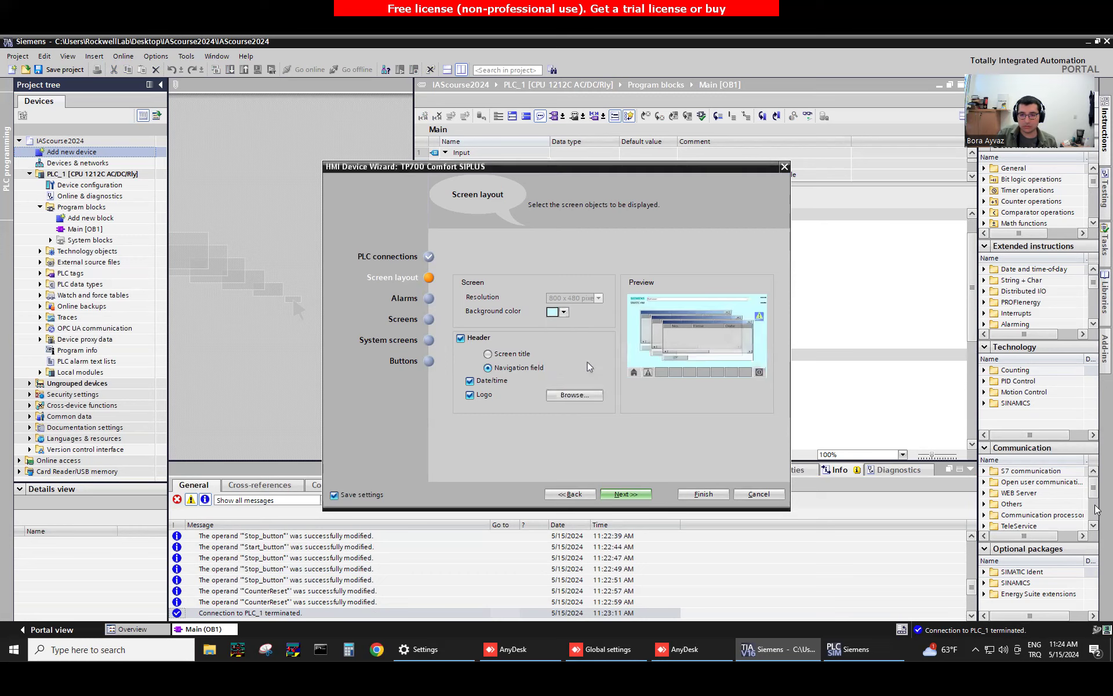
click(563, 311)
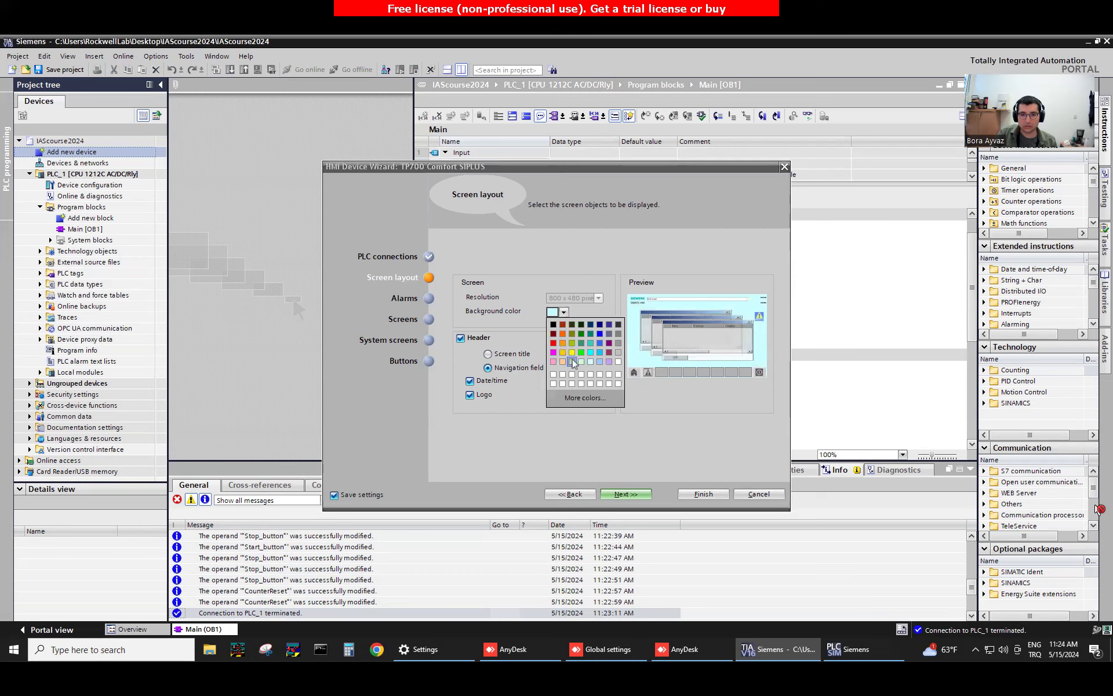
click(573, 365)
click(564, 312)
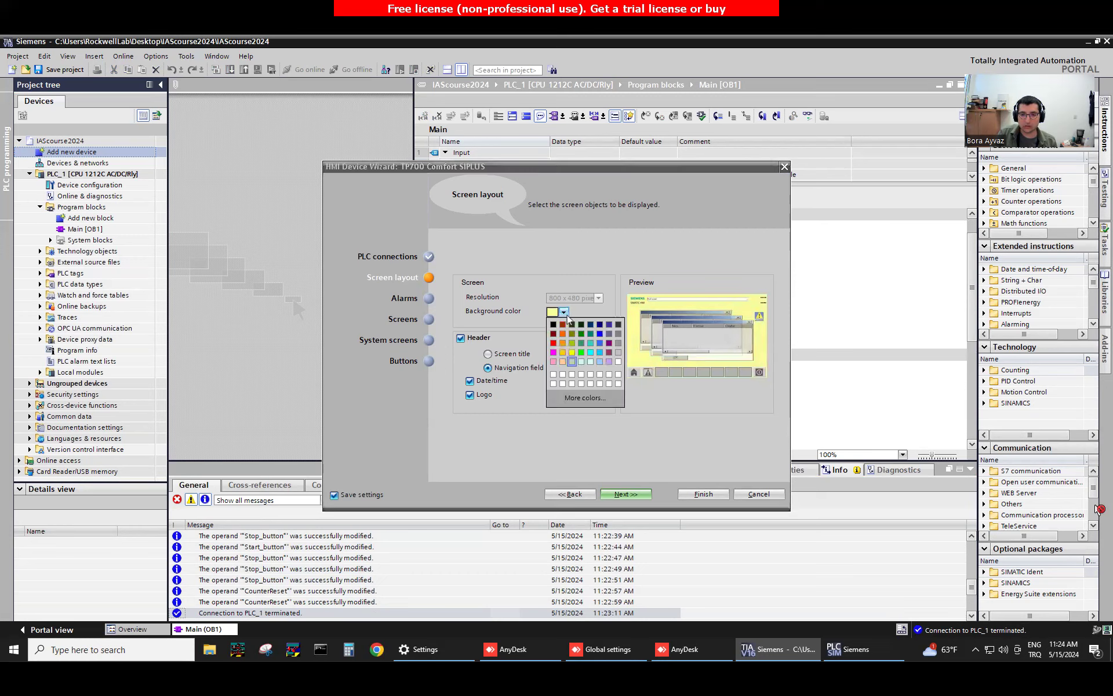
click(588, 372)
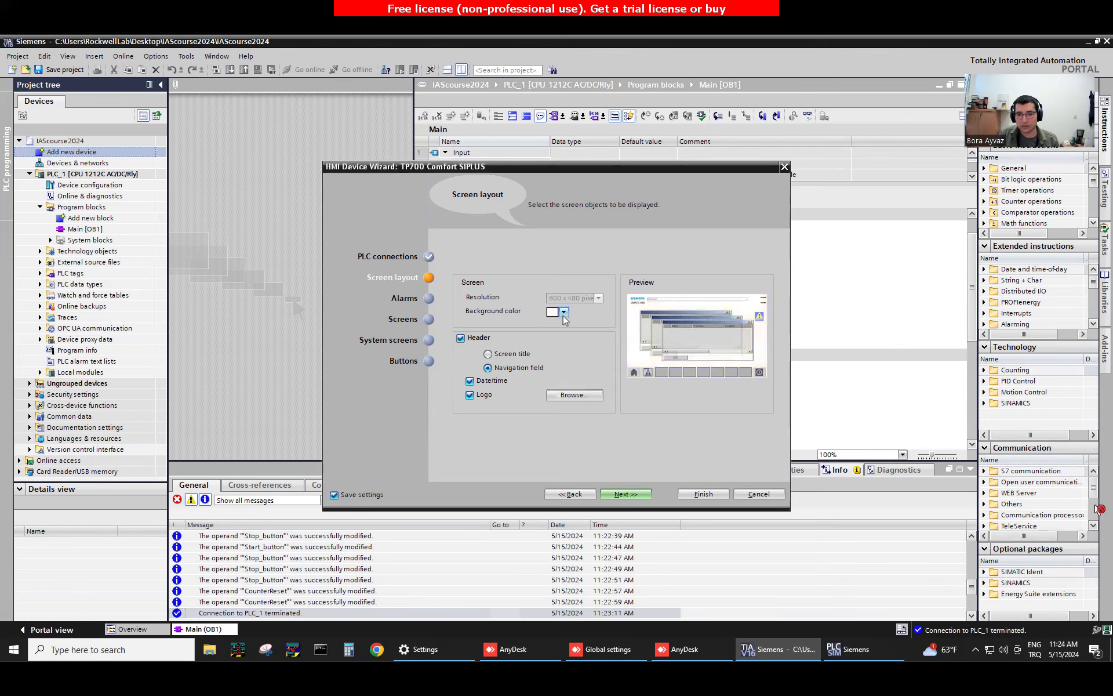
click(563, 313)
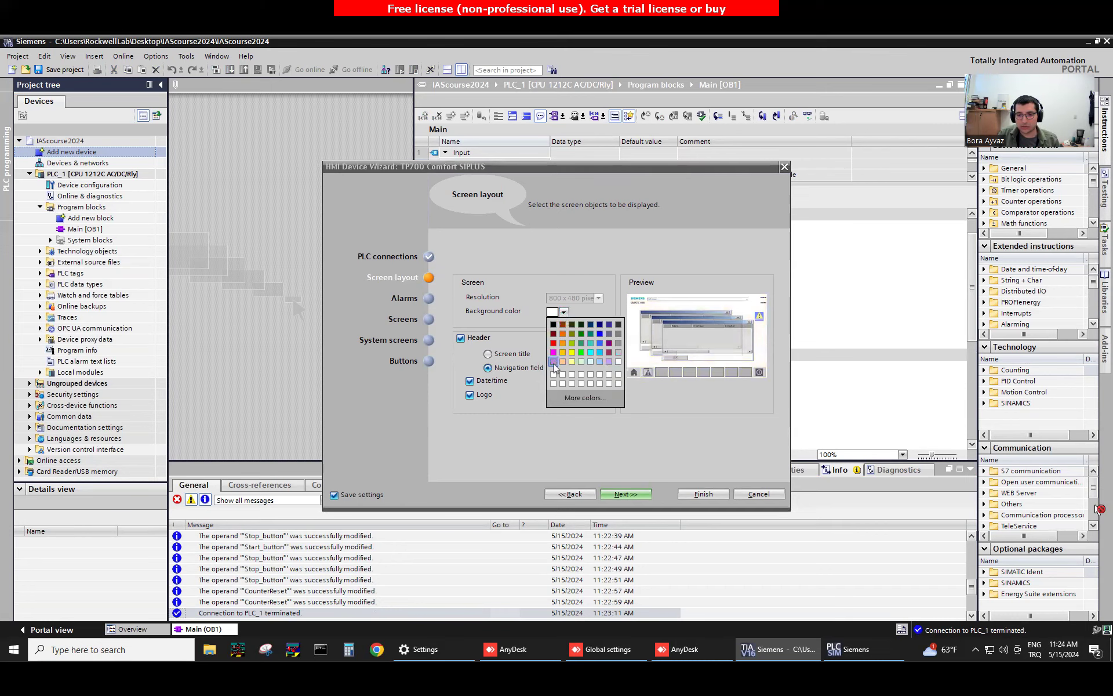
click(554, 363)
click(563, 313)
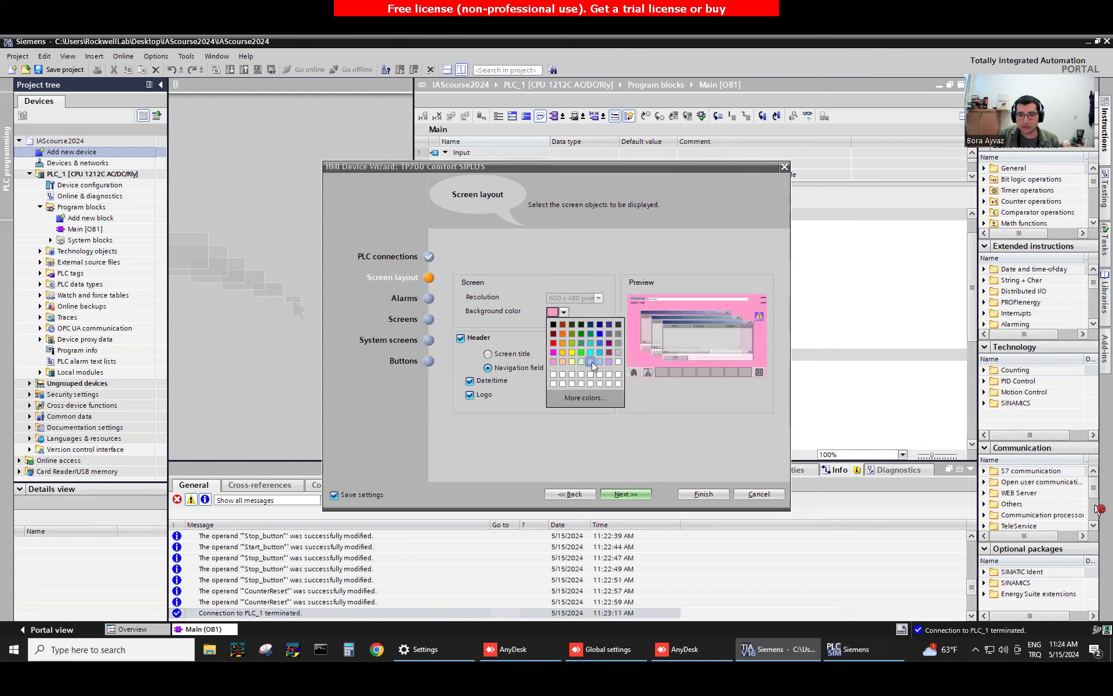
click(590, 361)
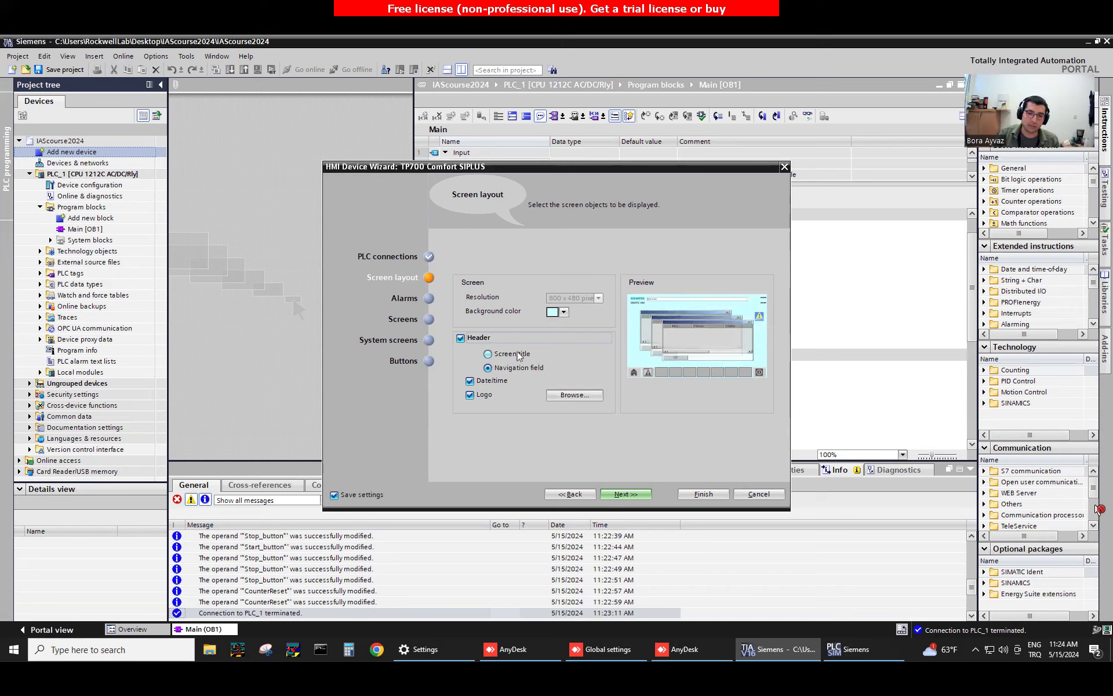
Set the header to show the screen title, with the header, date/time and logo all enabled
click(488, 354)
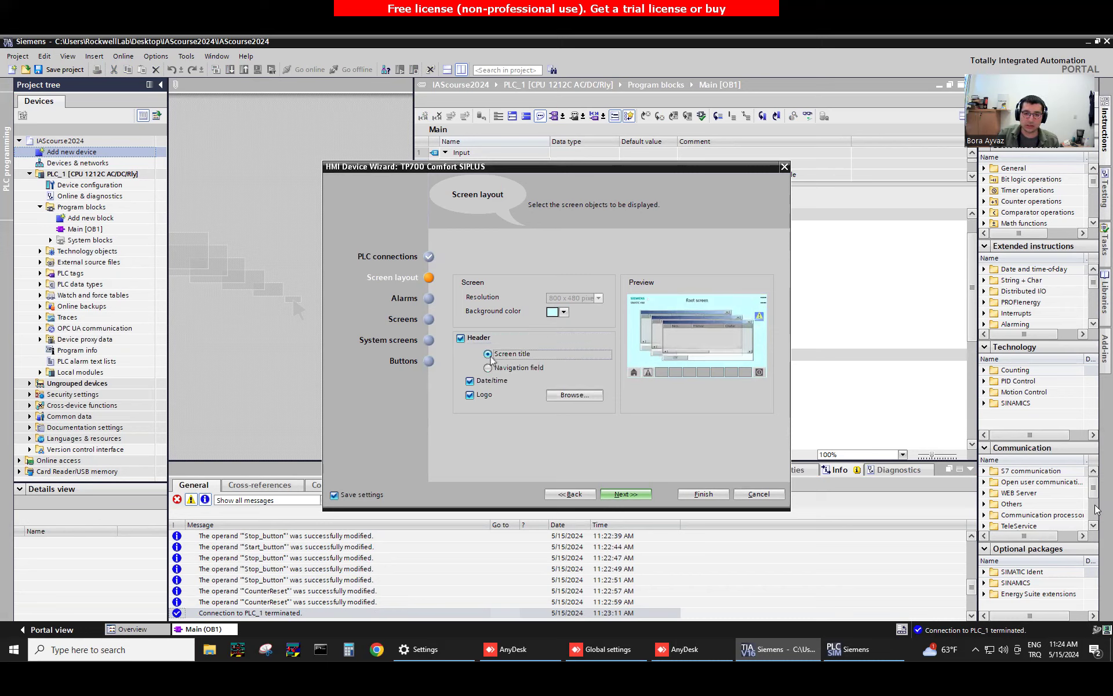
click(489, 368)
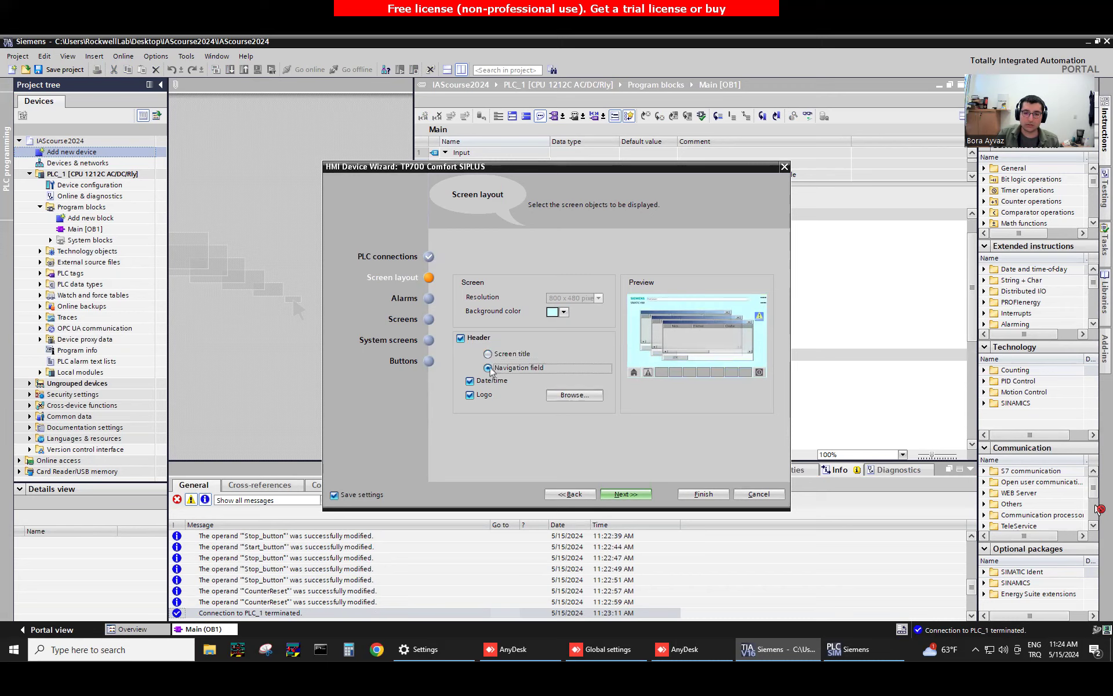
click(488, 354)
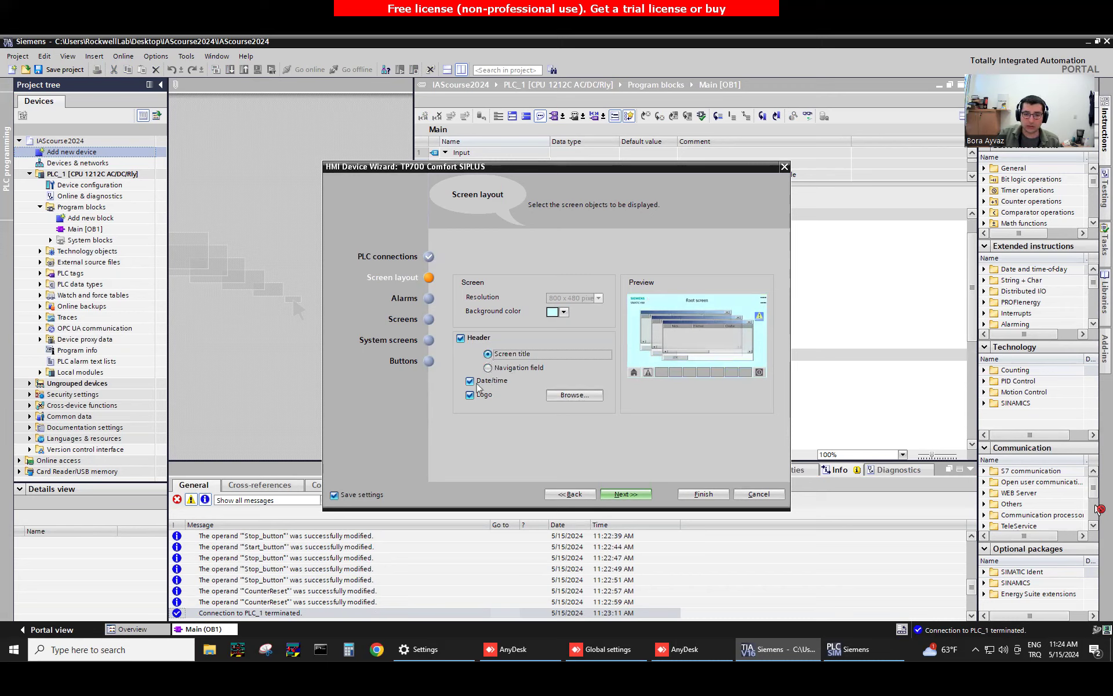
click(470, 395)
click(469, 395)
click(470, 396)
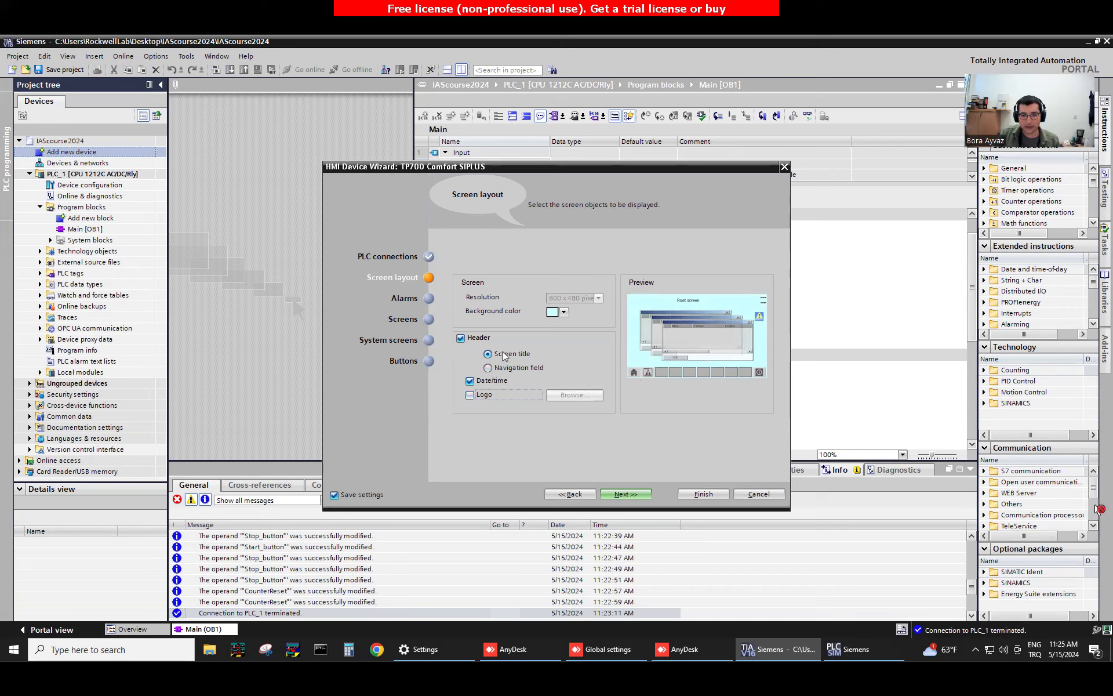
click(464, 339)
click(465, 339)
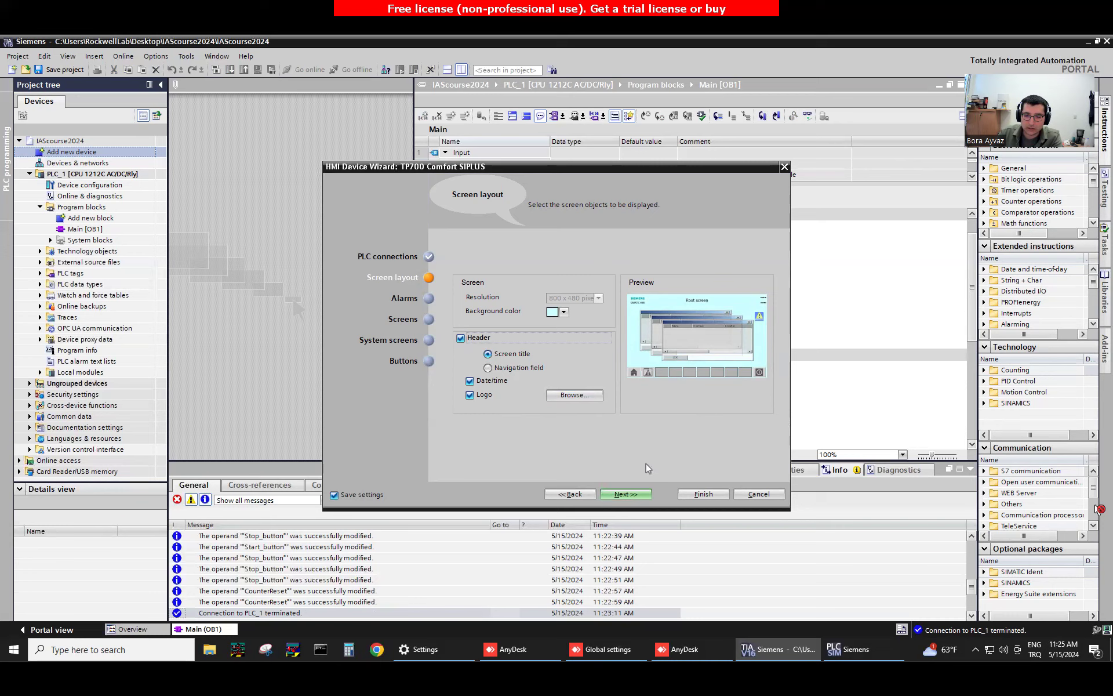
Accept the screen layout, the default alarm settings and the single root screen, continuing to the system screens
click(622, 497)
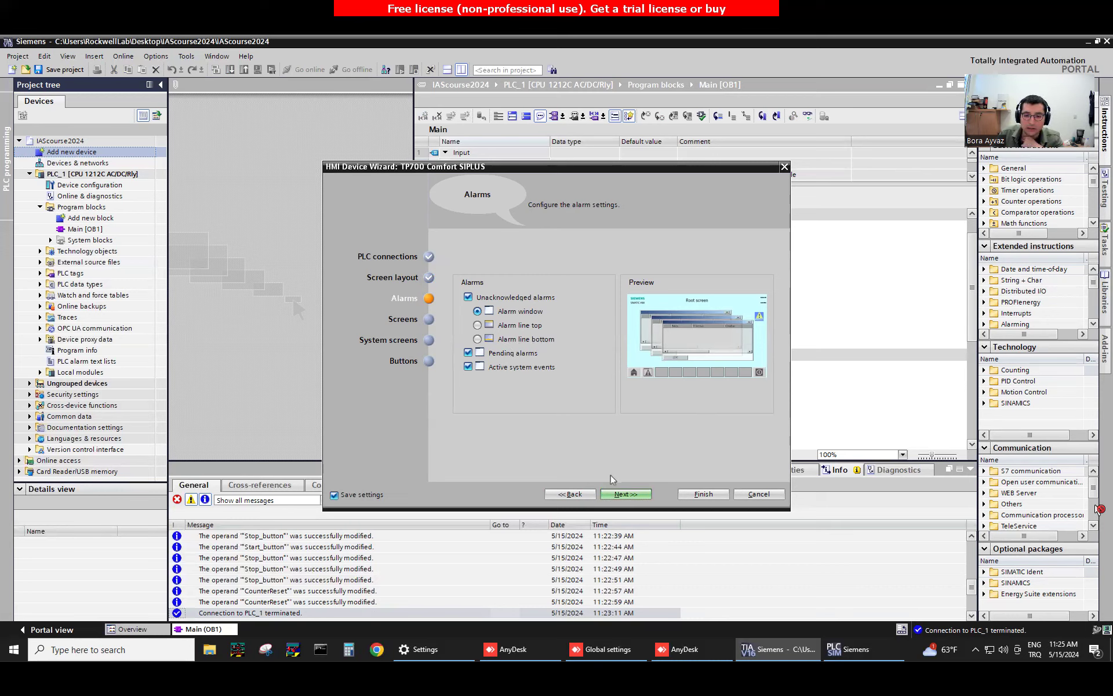
click(627, 497)
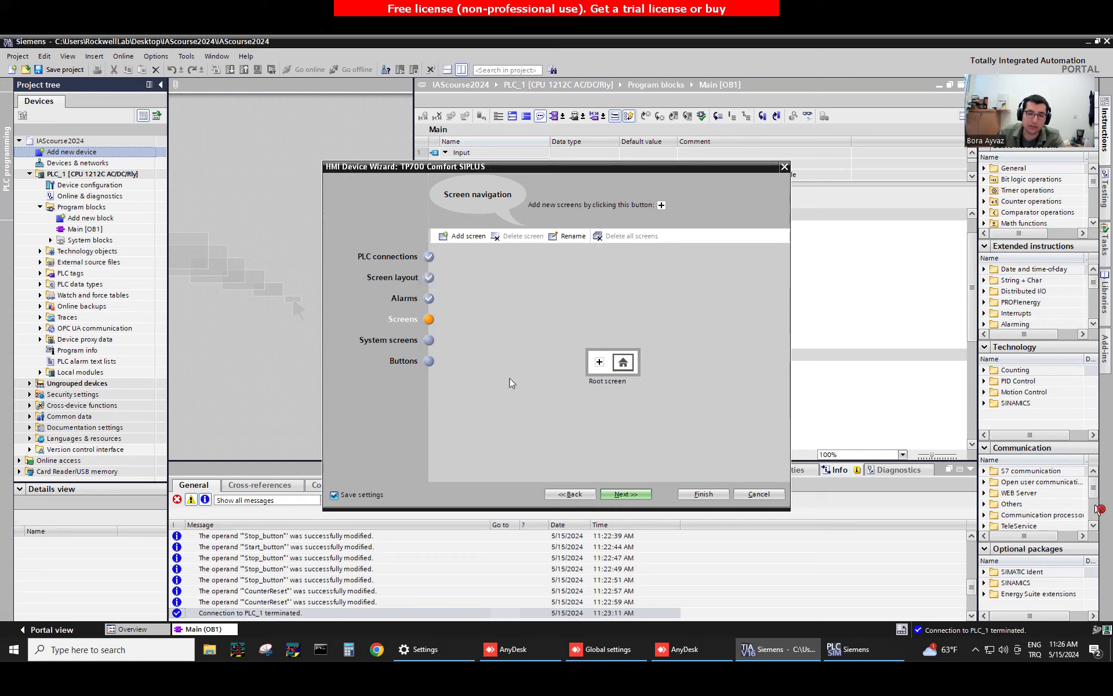
click(635, 495)
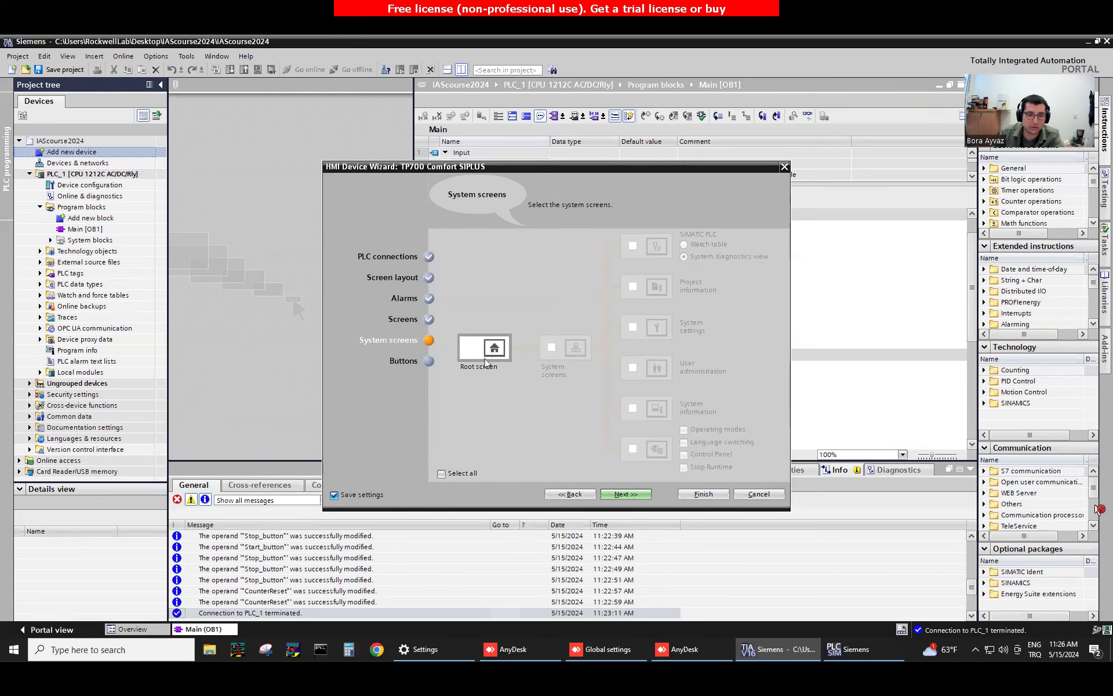
Accept the default system screens and buttons, finish the HMI device wizard, and widen the Root screen editor
click(630, 494)
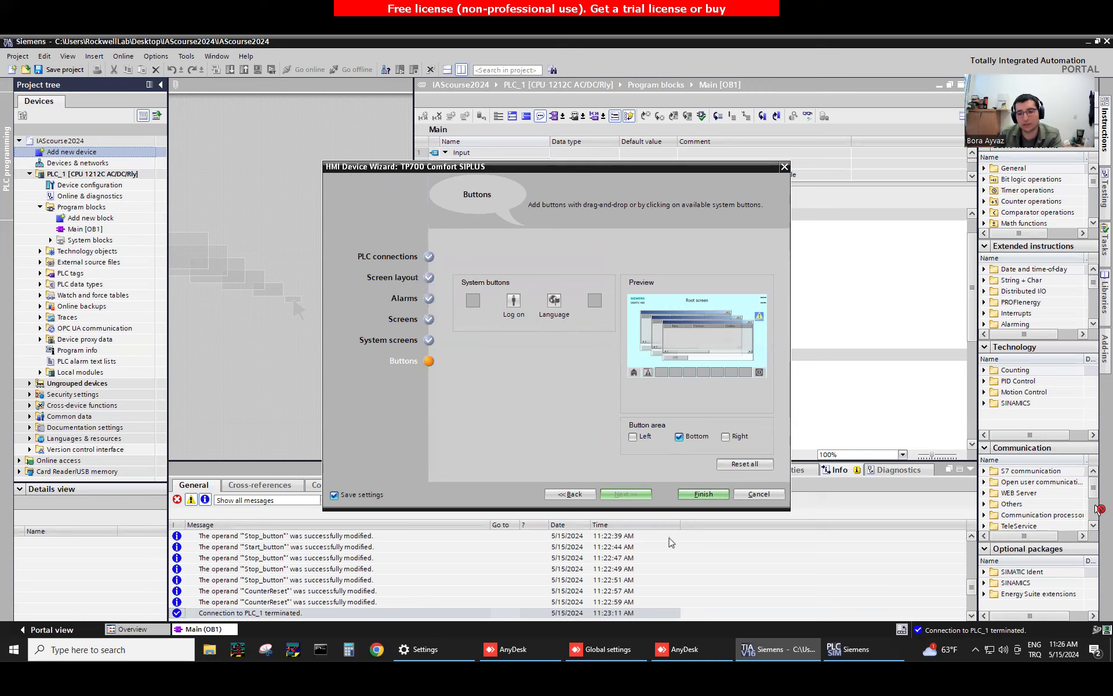
click(711, 497)
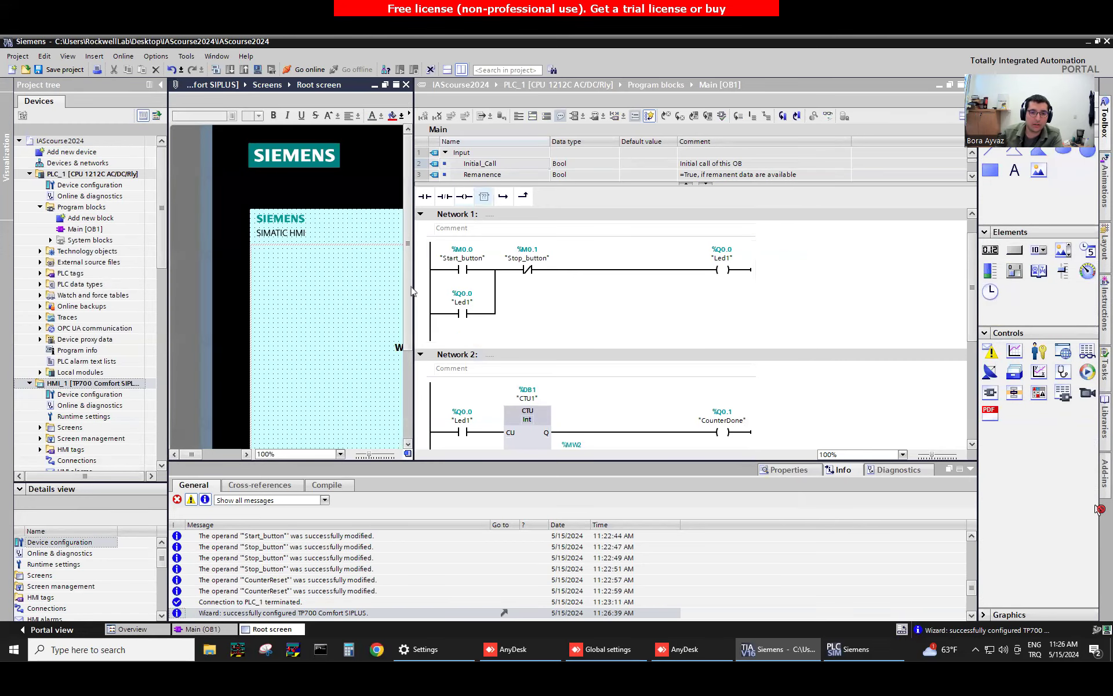
drag(412, 290, 857, 290)
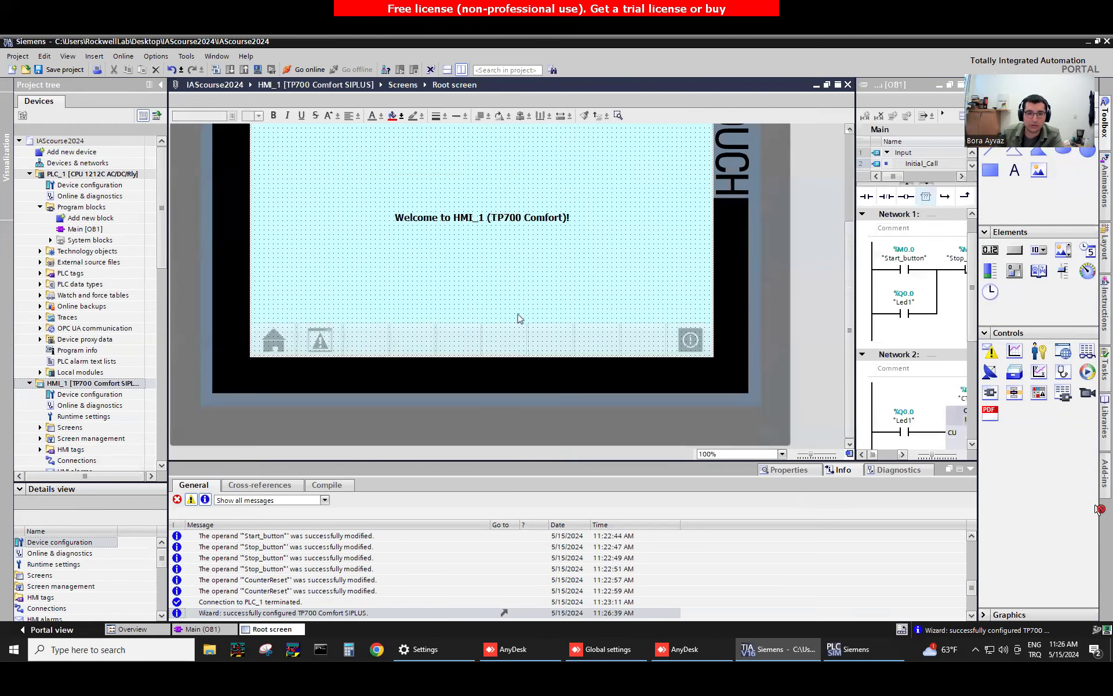
Set the Root screen's header title to font size 36 and color its text red
scroll(520, 319, up, 1)
double_click(480, 166)
click(274, 116)
click(274, 115)
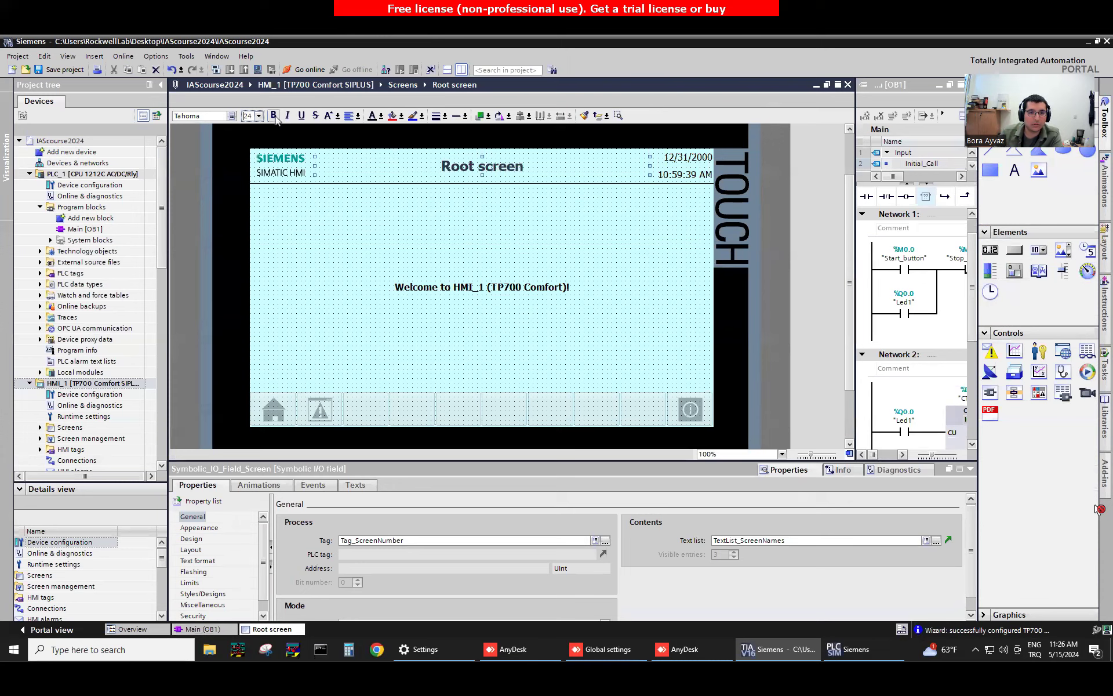
click(259, 116)
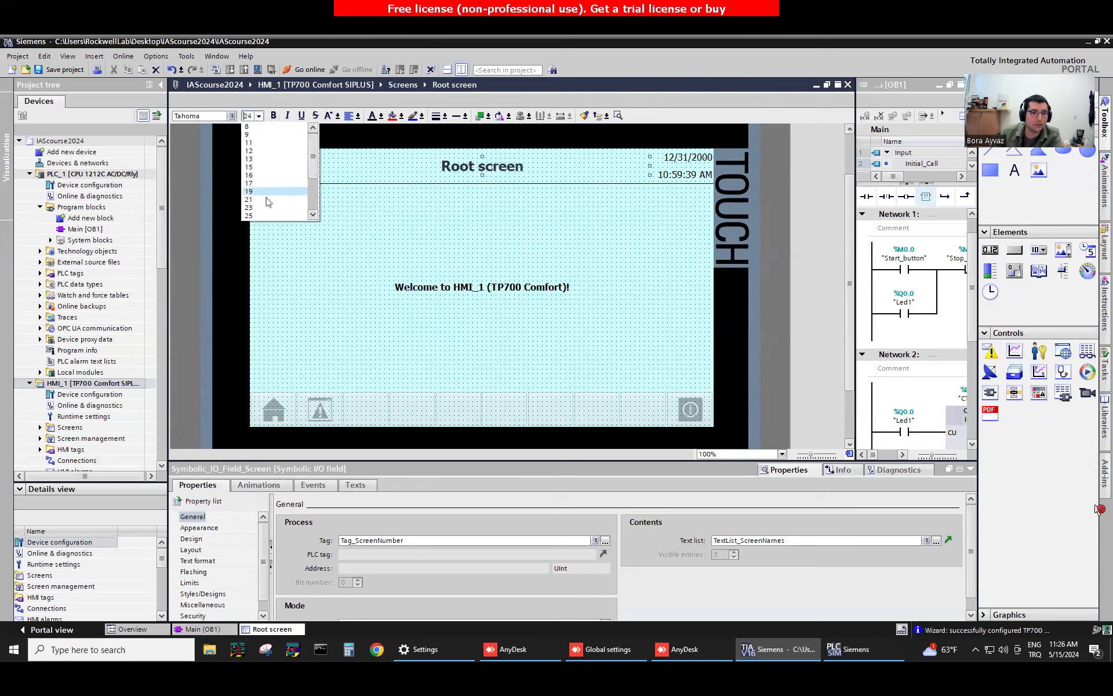
scroll(273, 206, down, 2)
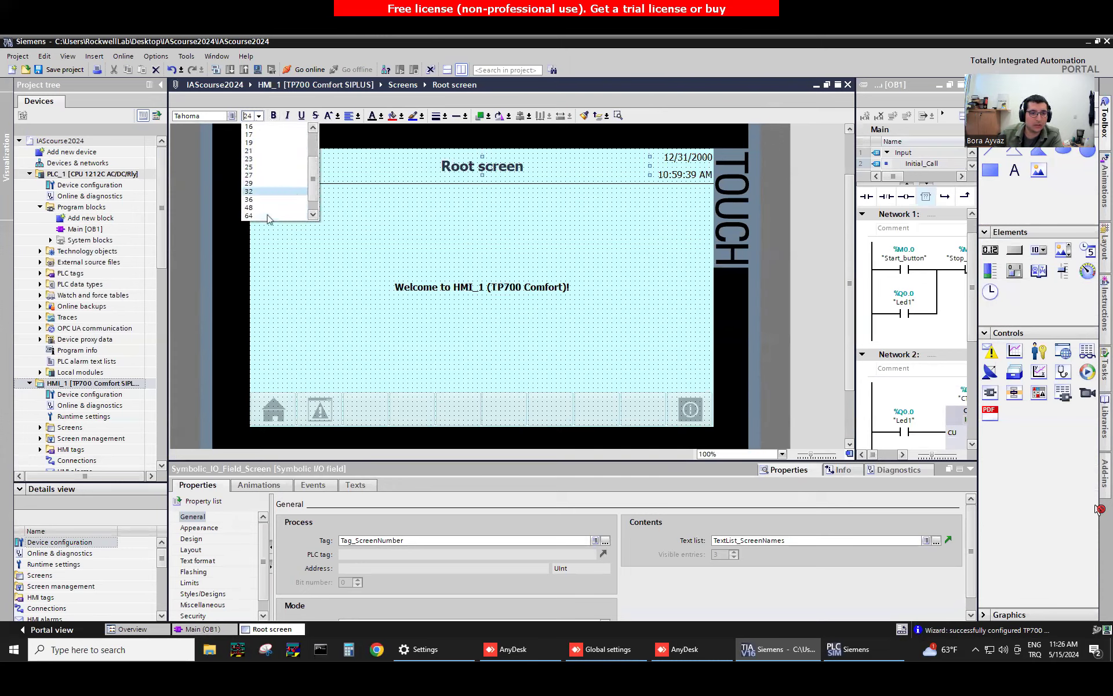
click(274, 199)
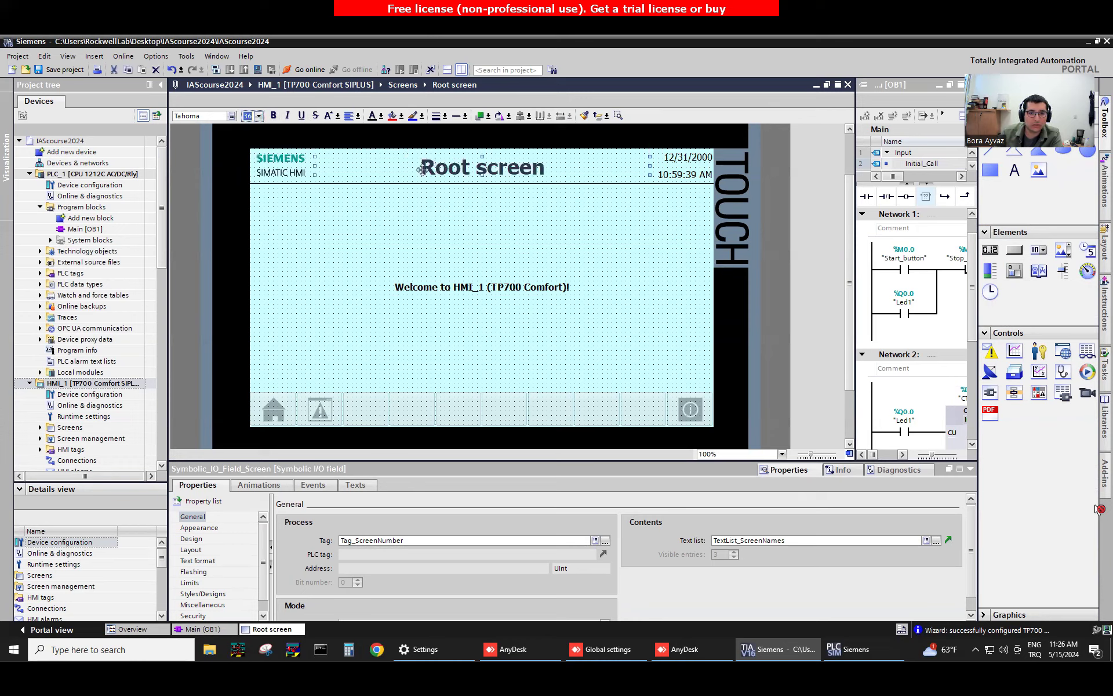
click(380, 116)
click(374, 150)
click(373, 256)
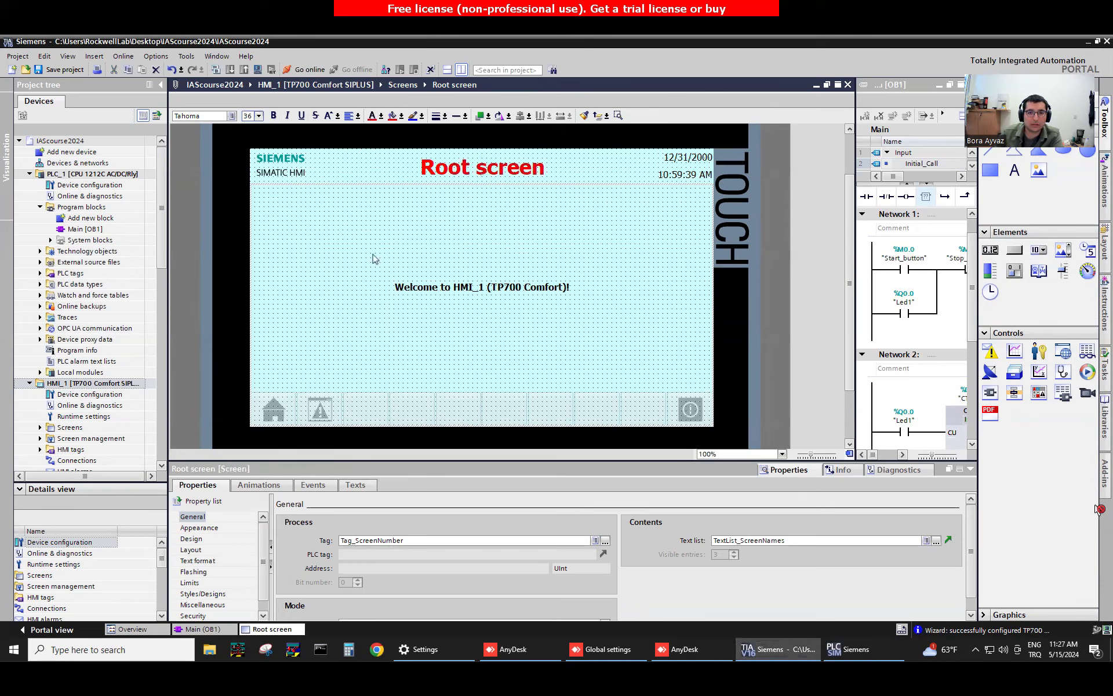
Move the welcome text field up toward the header and change its text to "Welcome to KON325"
click(506, 175)
click(529, 290)
drag(529, 290, 529, 233)
click(518, 171)
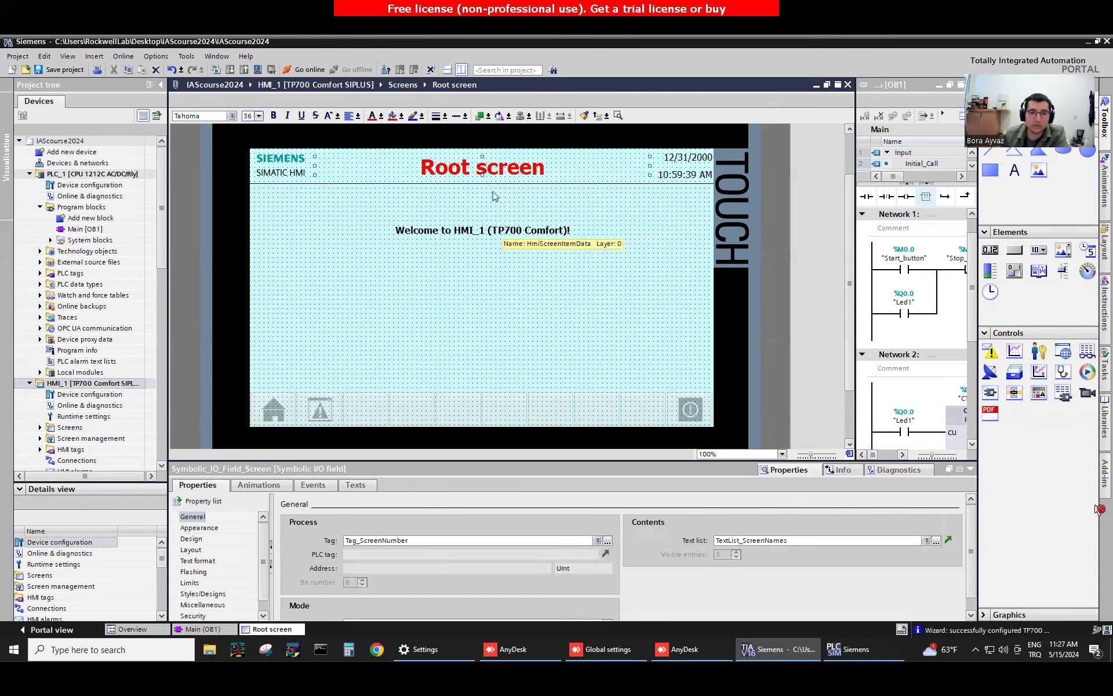
double_click(487, 230)
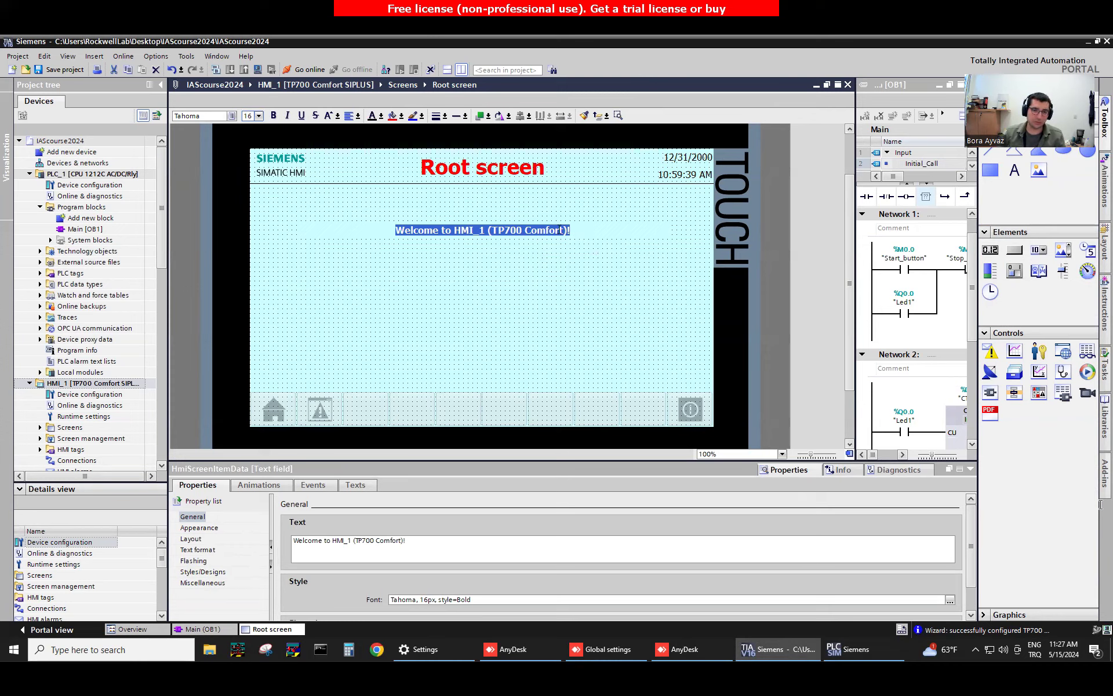
text(W)
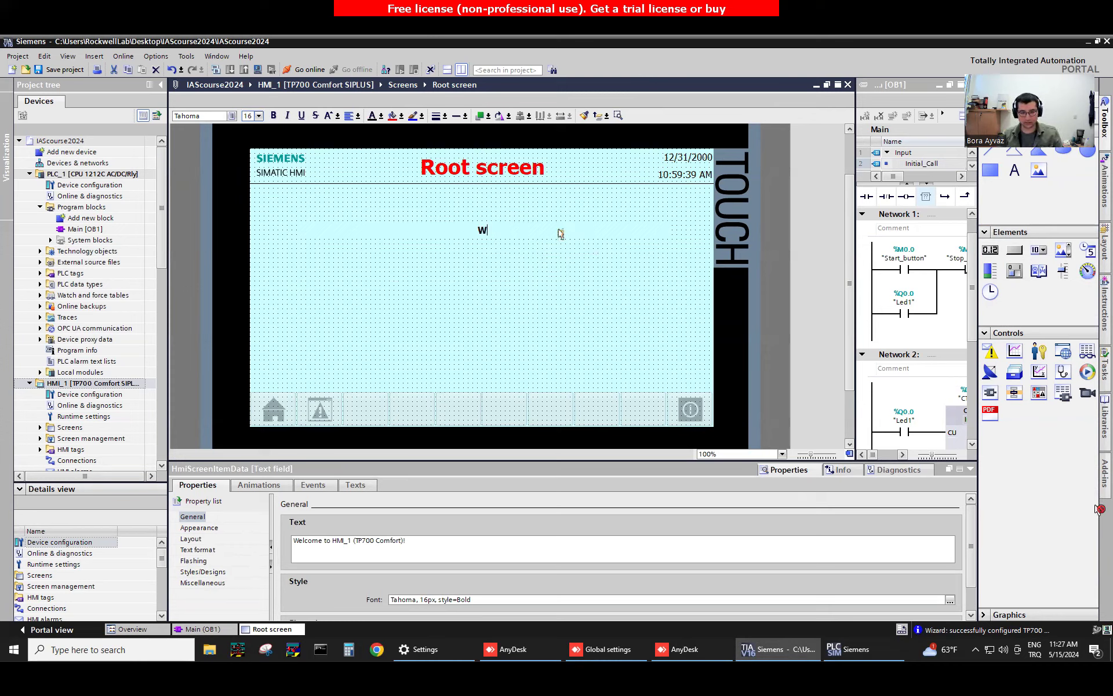
text(elcome )
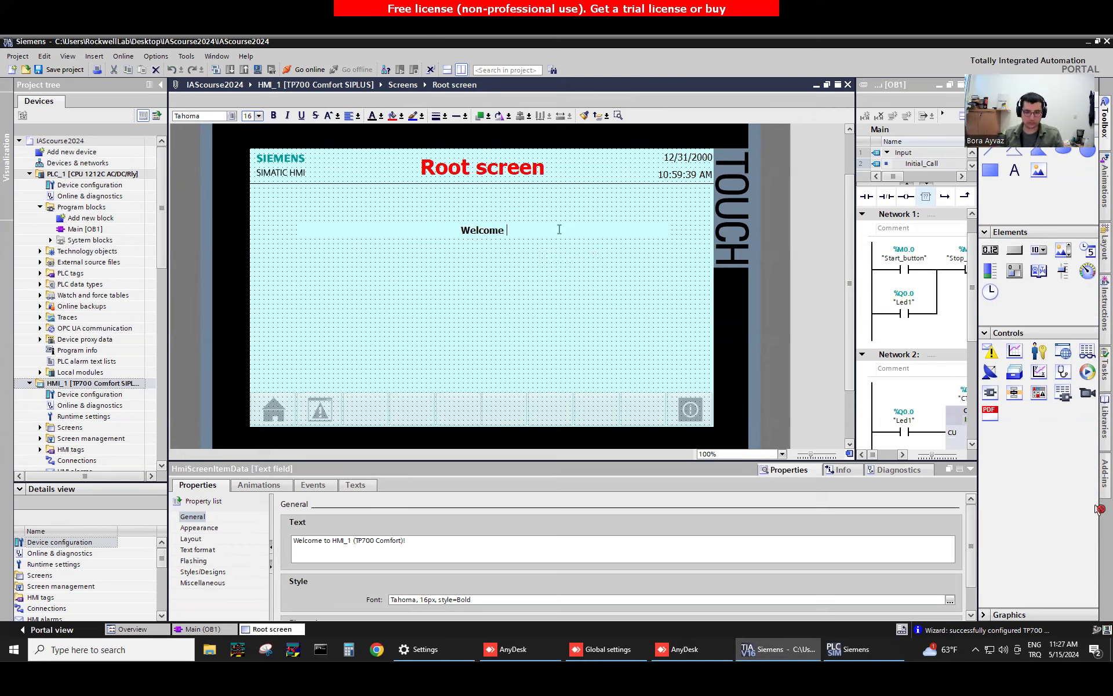
text(to K)
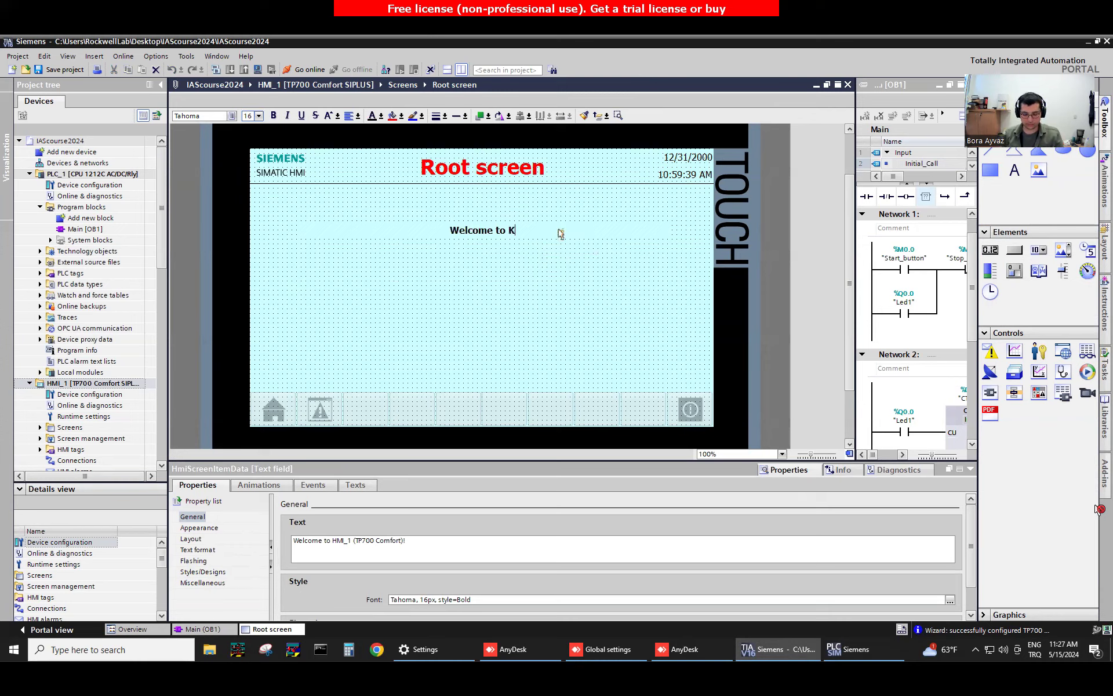
text(ON325)
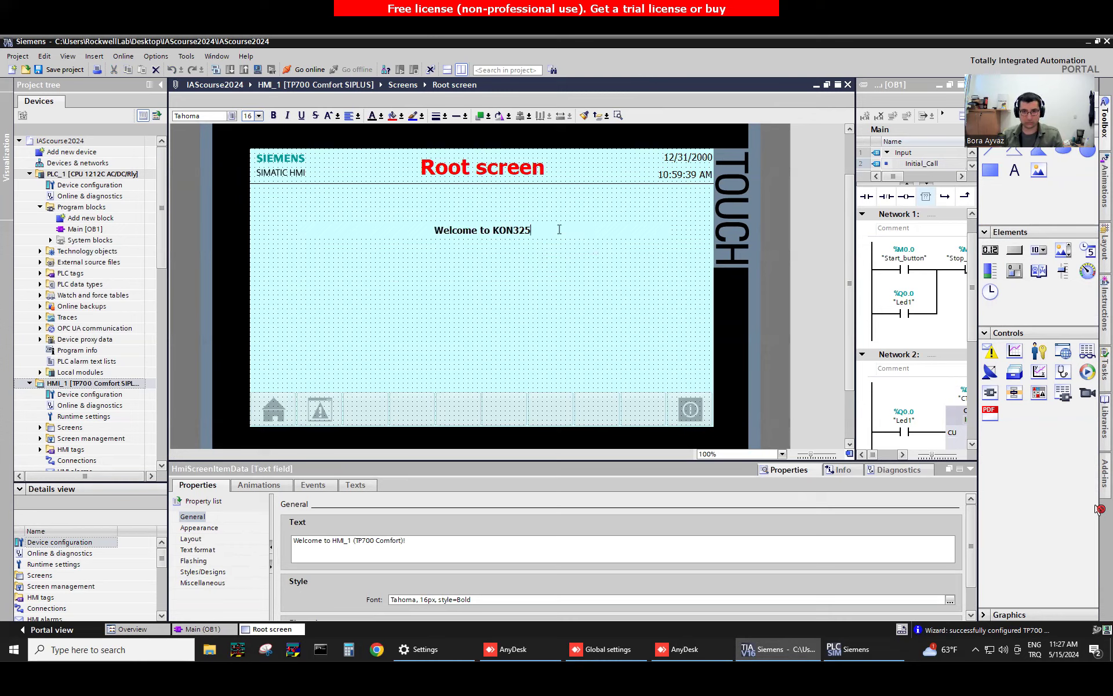
key(Return)
Set the welcome text to font size 48 and enlarge and position its box just below the header
drag(517, 234, 527, 233)
click(258, 115)
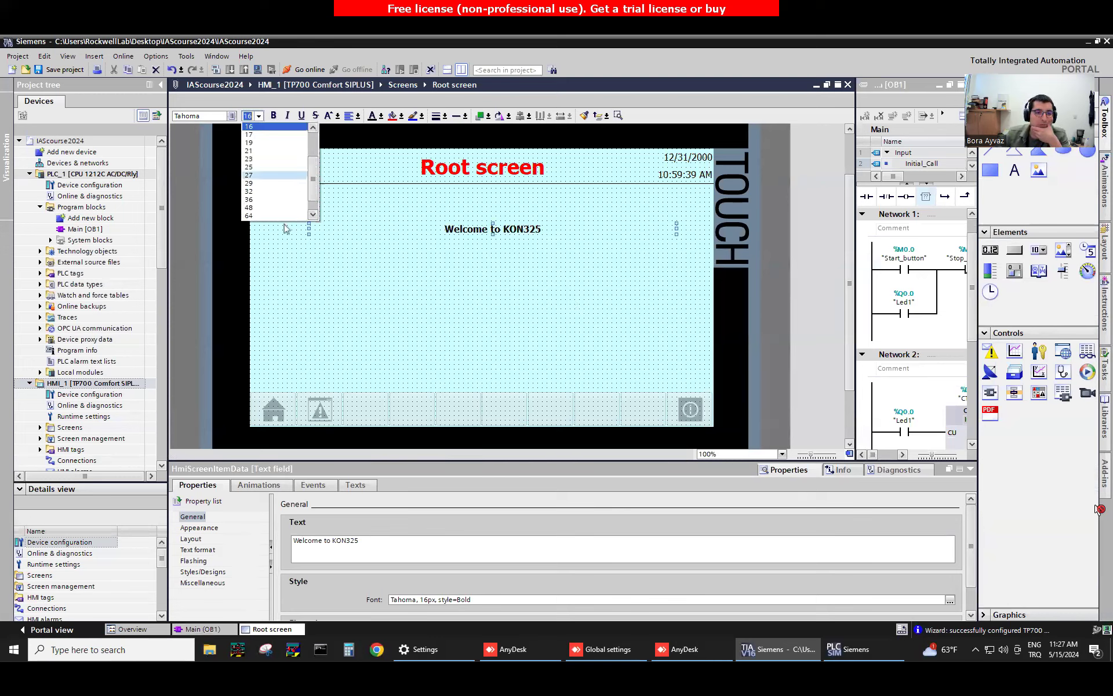
click(278, 221)
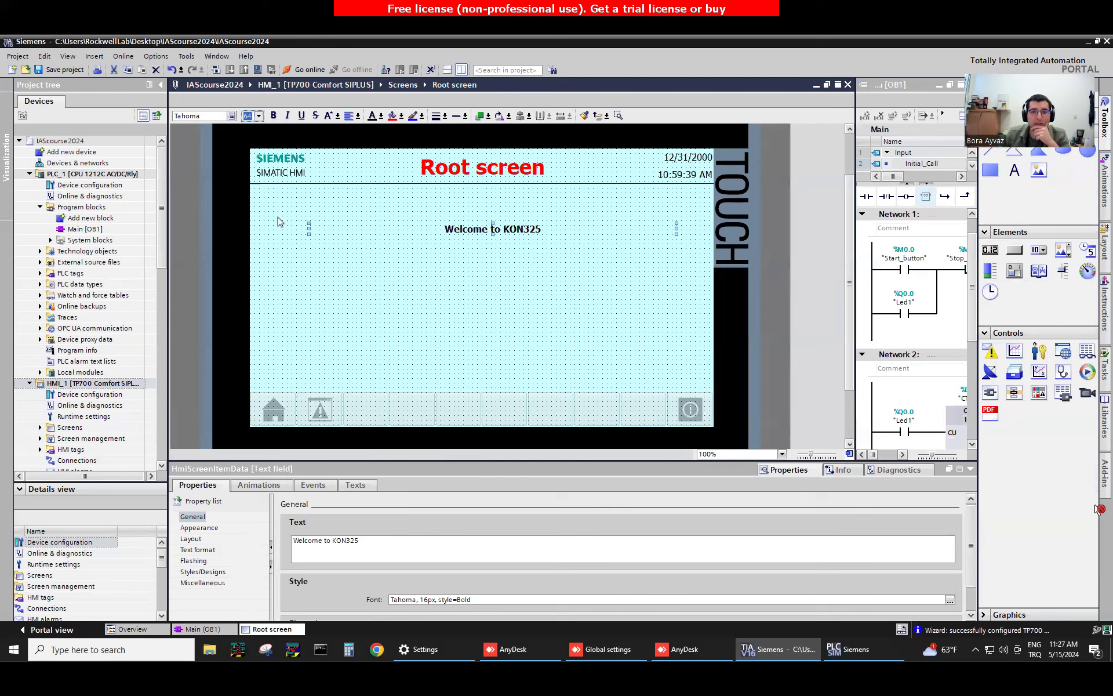
click(259, 117)
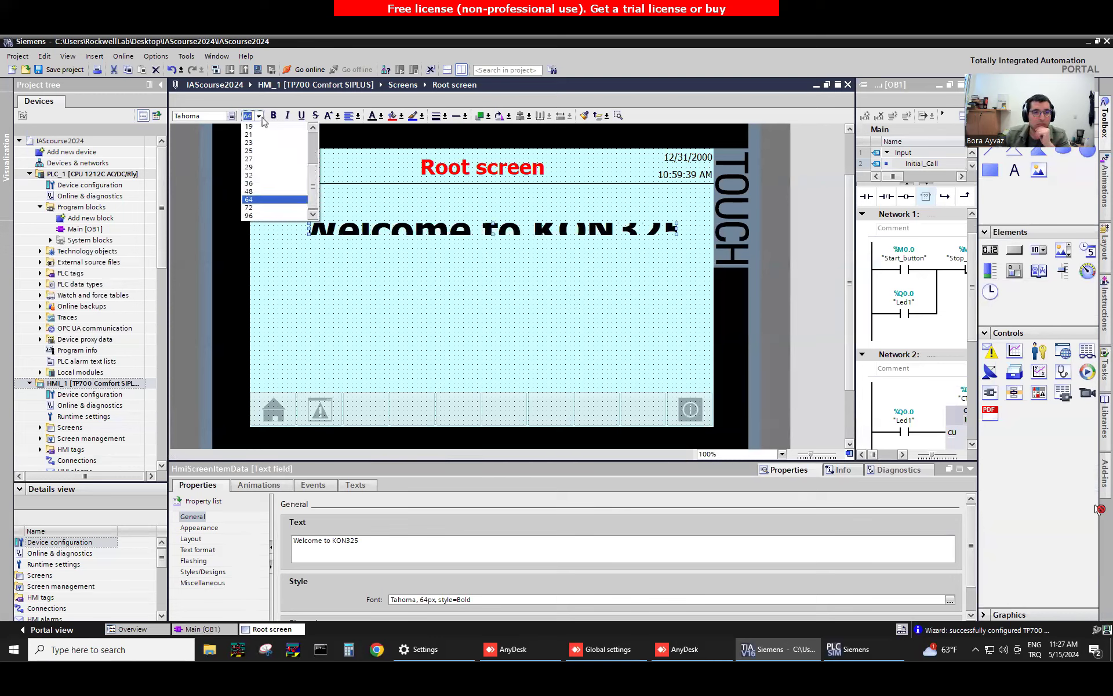
click(266, 191)
drag(493, 234, 497, 272)
drag(499, 255, 501, 225)
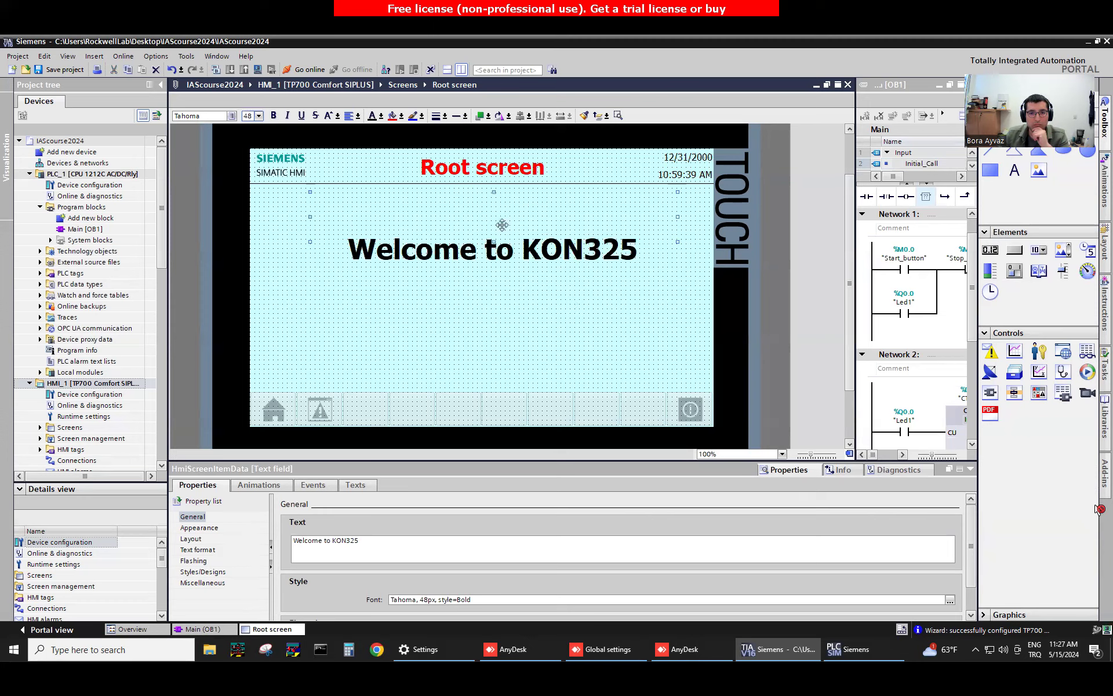
Color the "Welcome to KON325" text purple
click(380, 116)
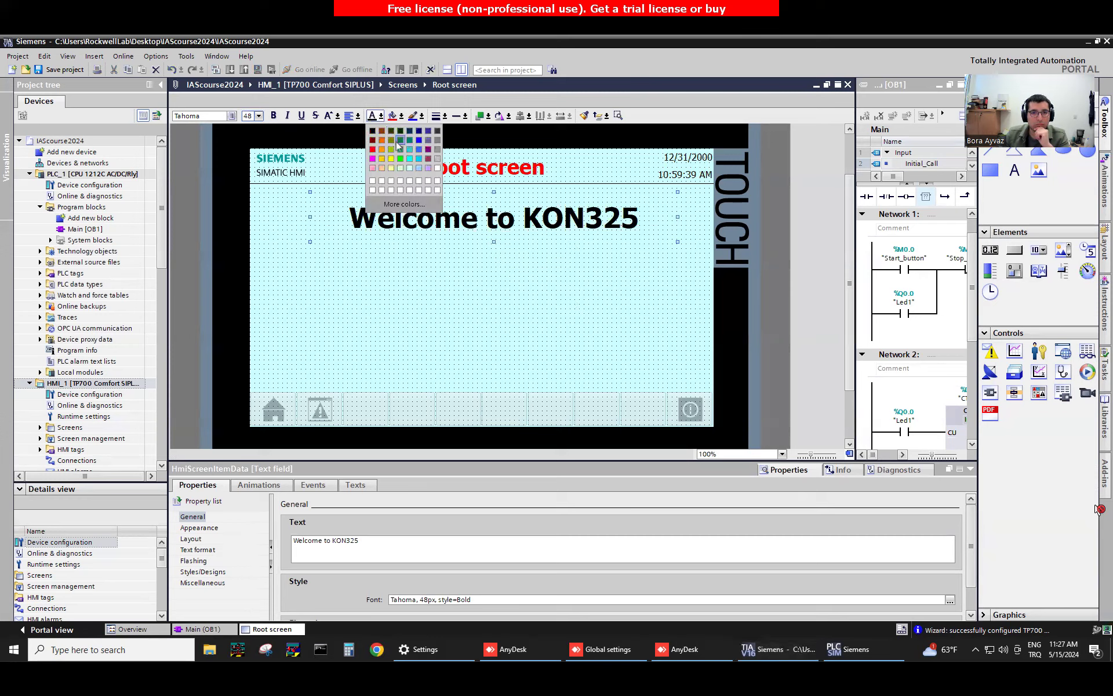
click(428, 149)
click(459, 281)
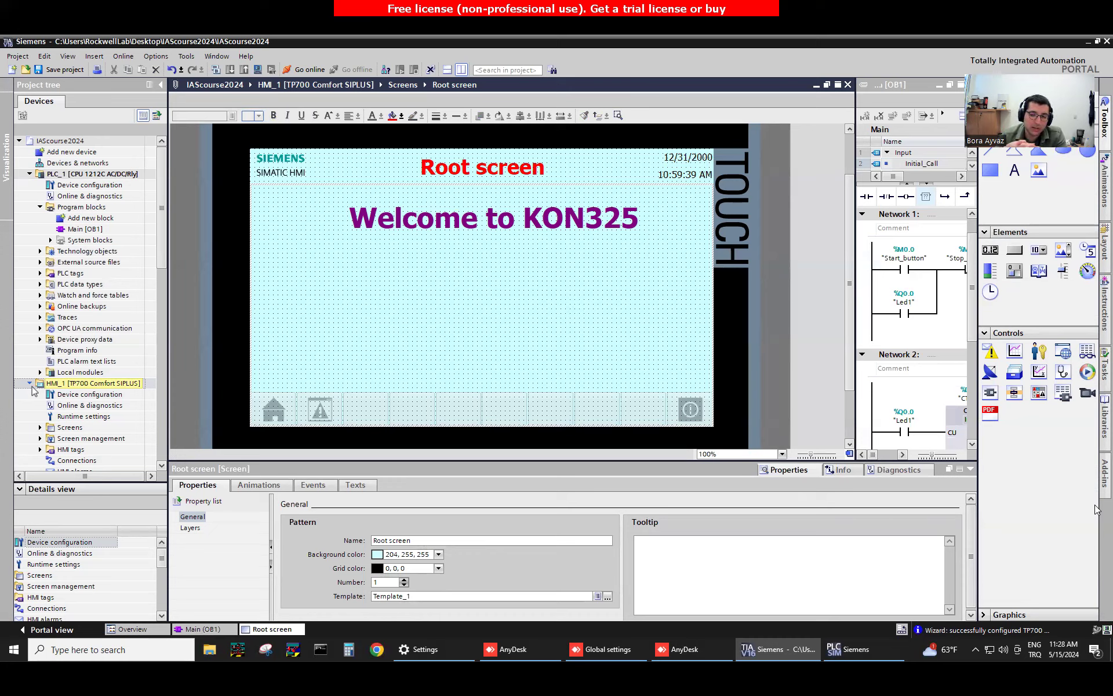
Widen the project tree and add a new screen under HMI_1, naming it ControlPanel
drag(168, 278, 232, 278)
drag(225, 262, 224, 332)
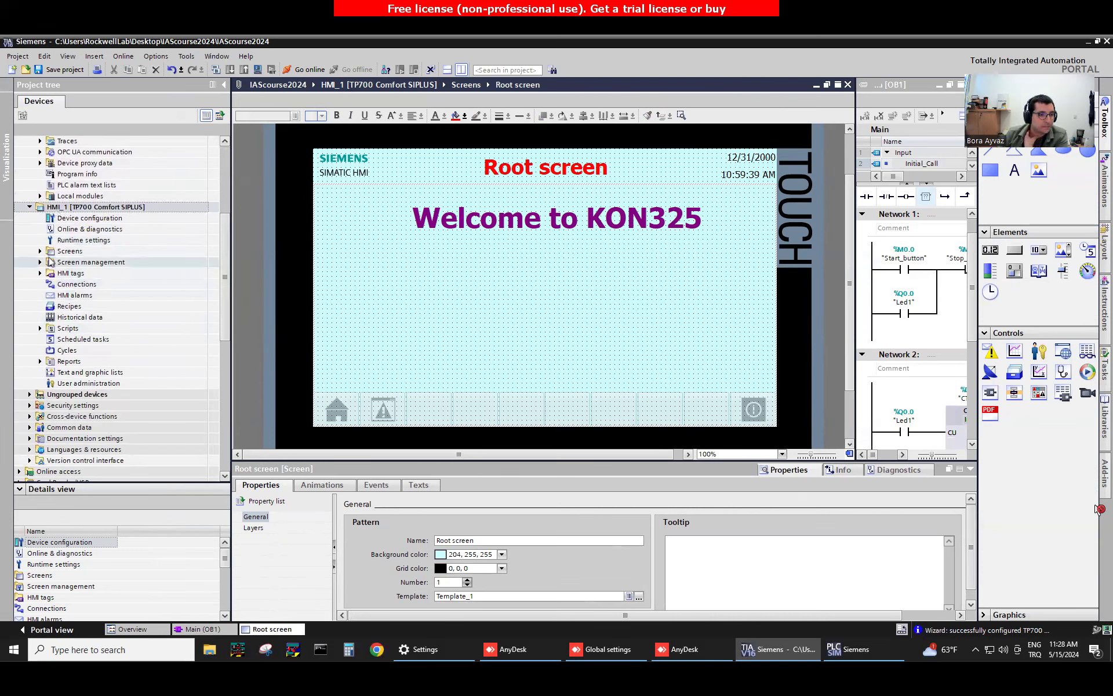
click(40, 251)
double_click(93, 261)
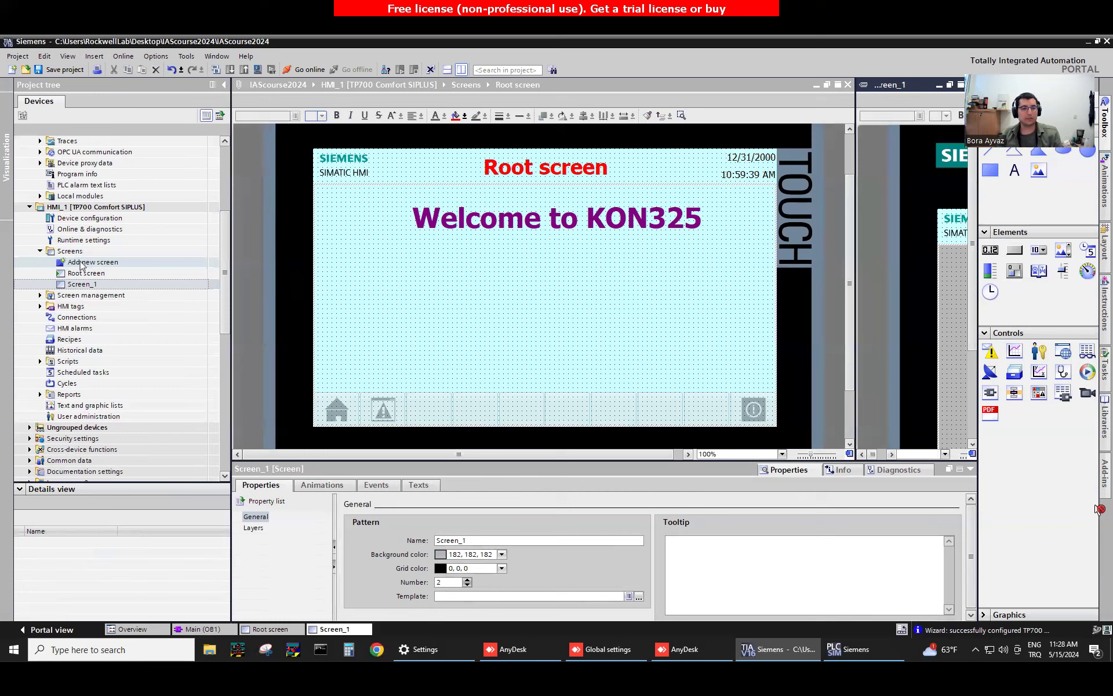
right_click(102, 284)
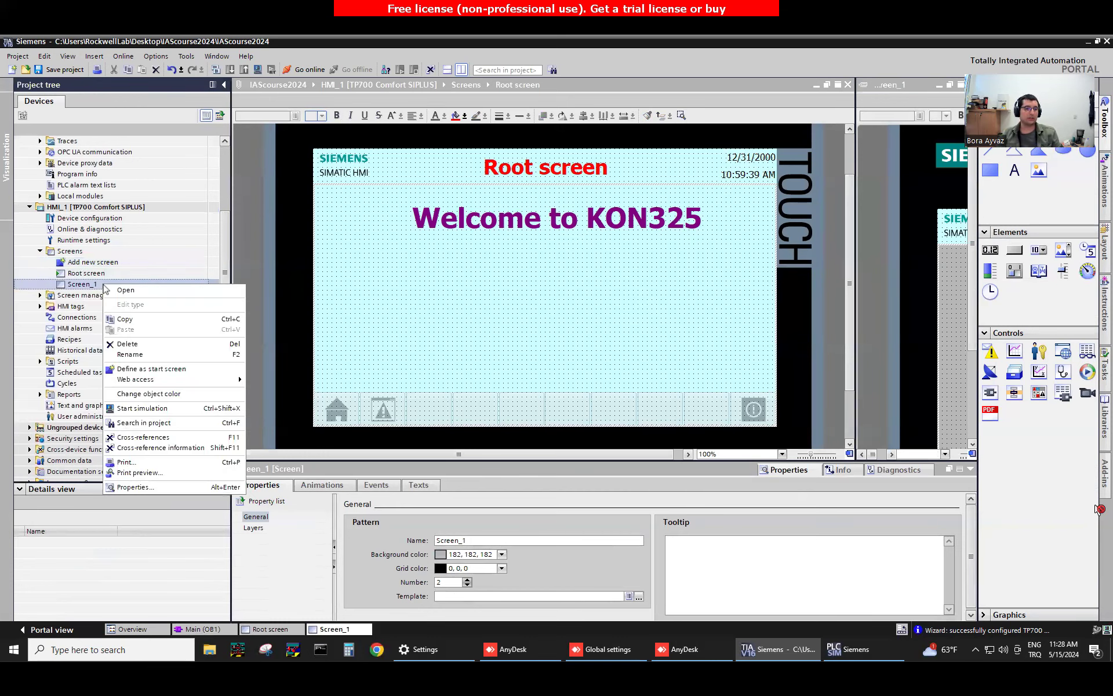
click(140, 355)
text(Contro)
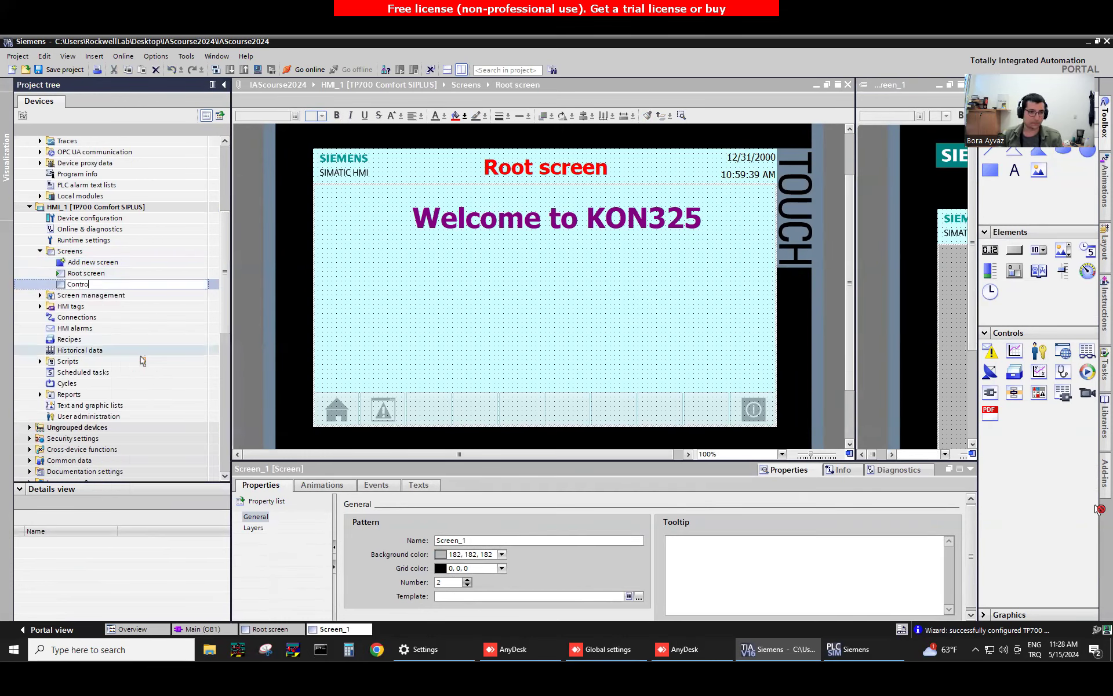
text(lPanel)
key(Return)
Add another new HMI screen and name it ProcessPanel
double_click(93, 261)
right_click(110, 295)
text(l)
click(140, 365)
text(ProcessPan)
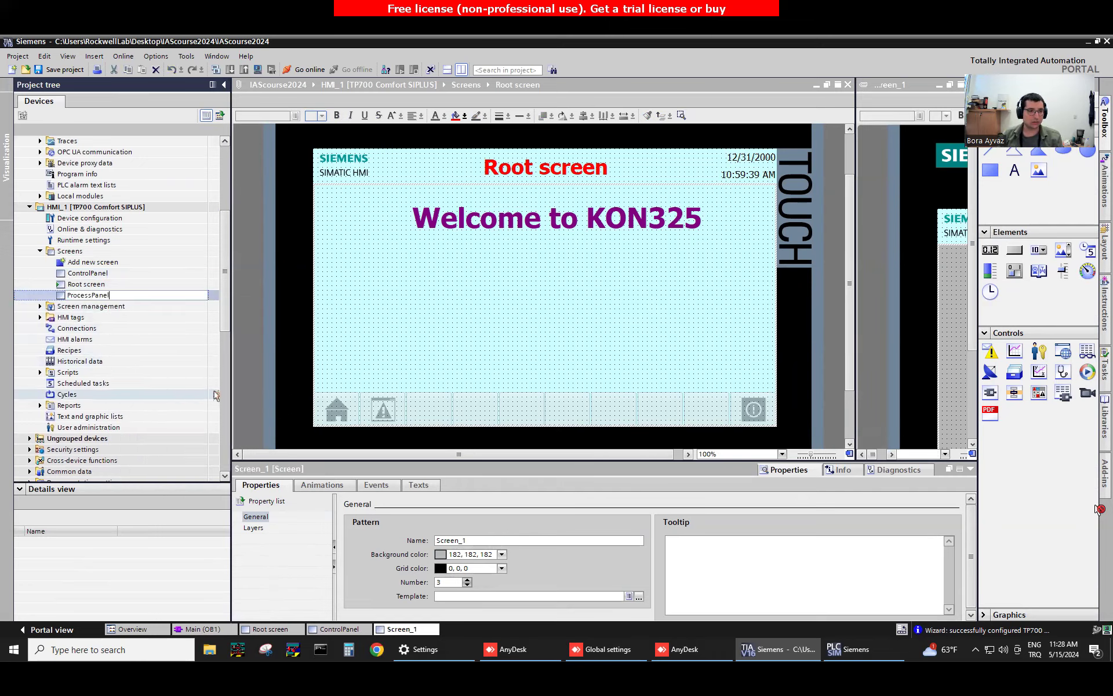
click(178, 251)
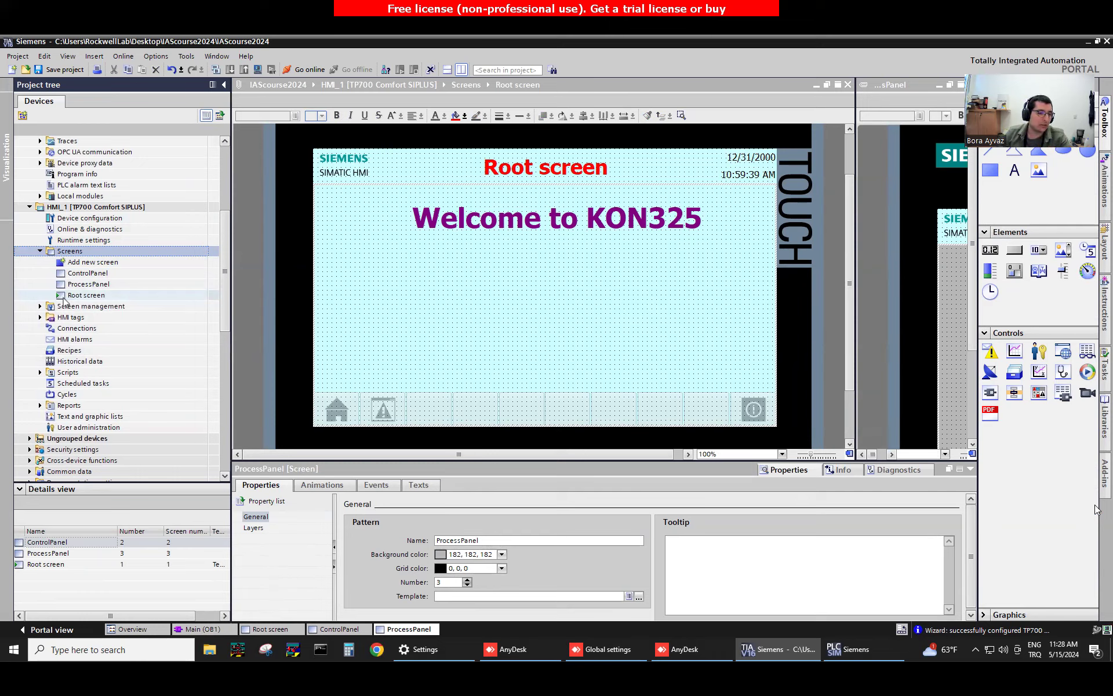
Look through the HMI screens, opening ControlPanel and ProcessPanel from the project tree
click(498, 295)
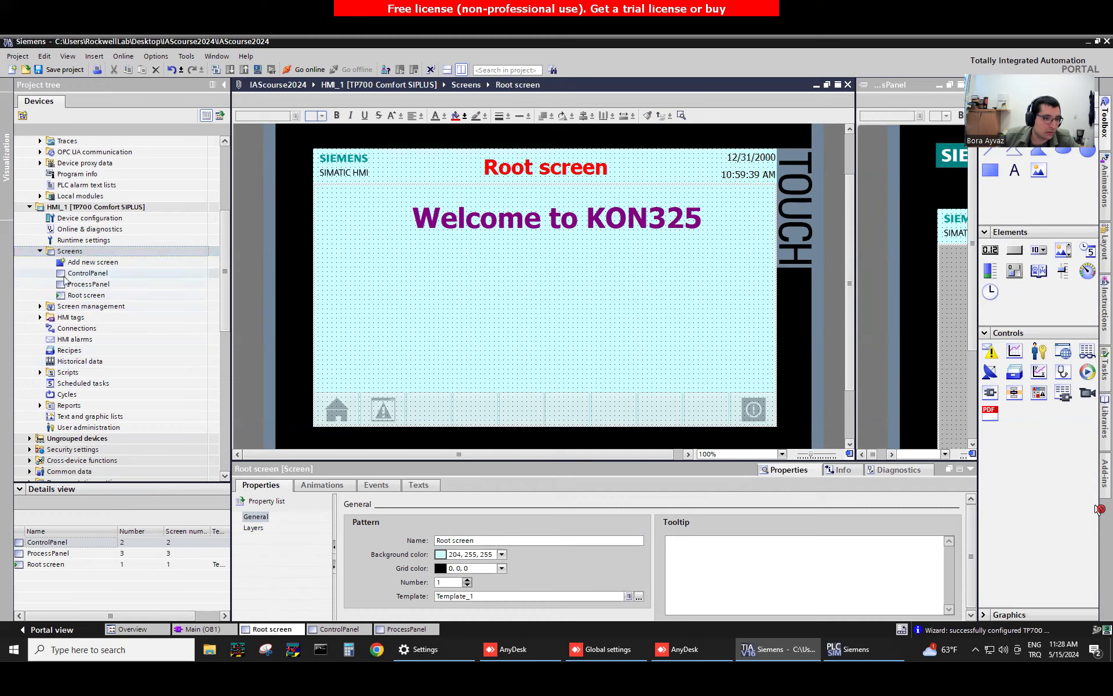
click(92, 296)
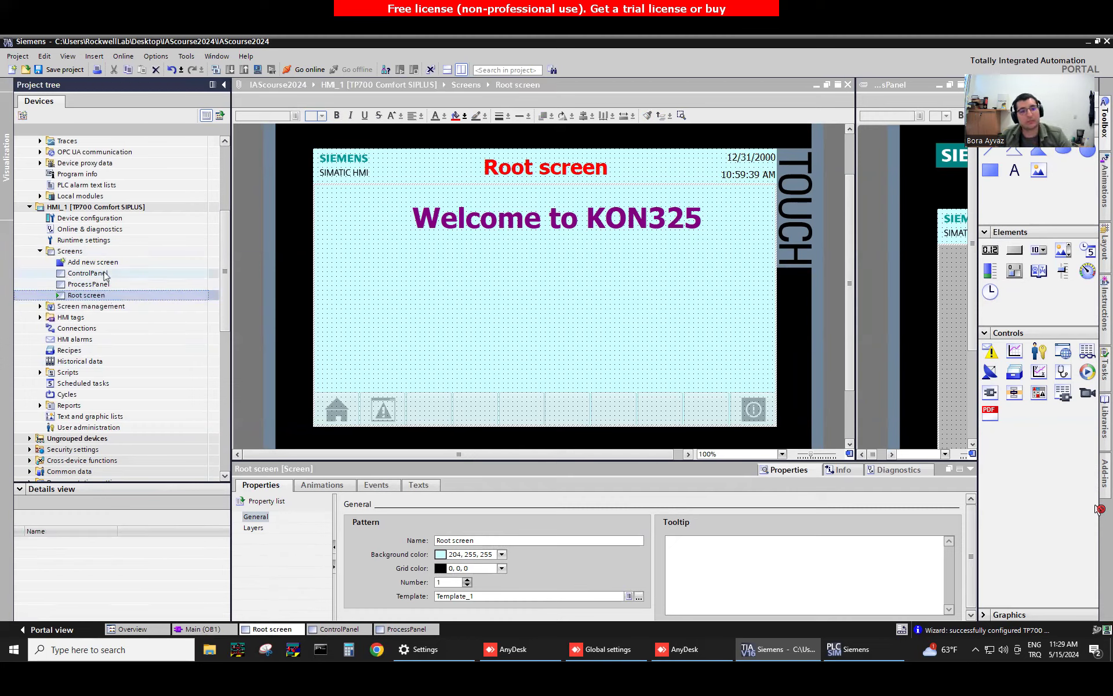
double_click(102, 274)
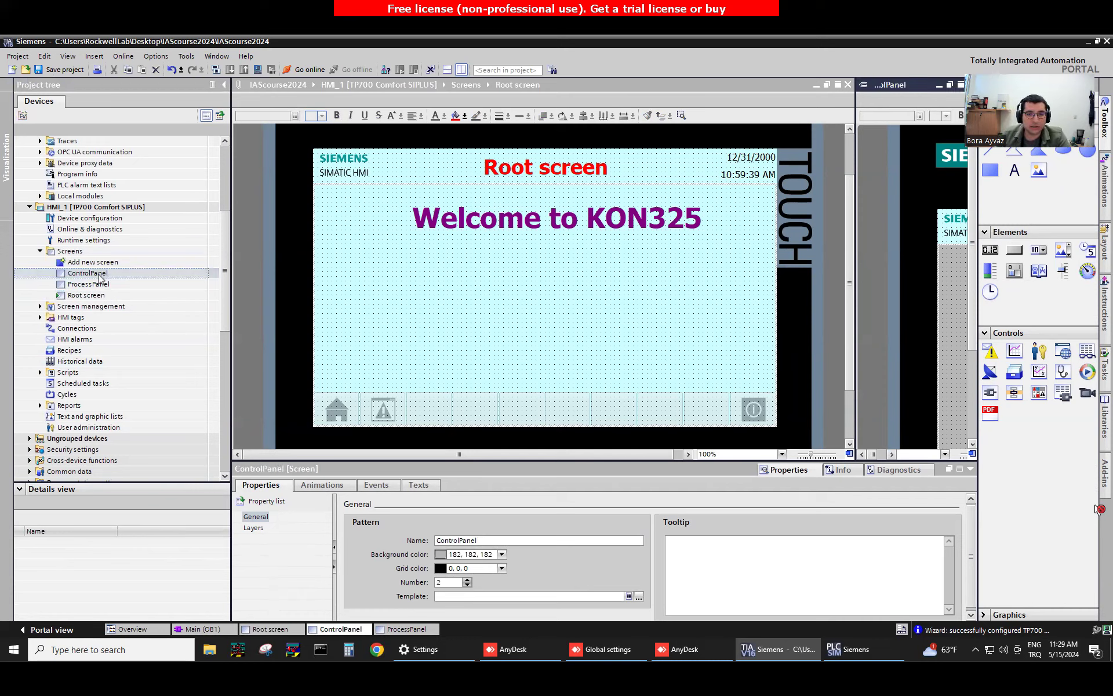
click(108, 295)
double_click(106, 284)
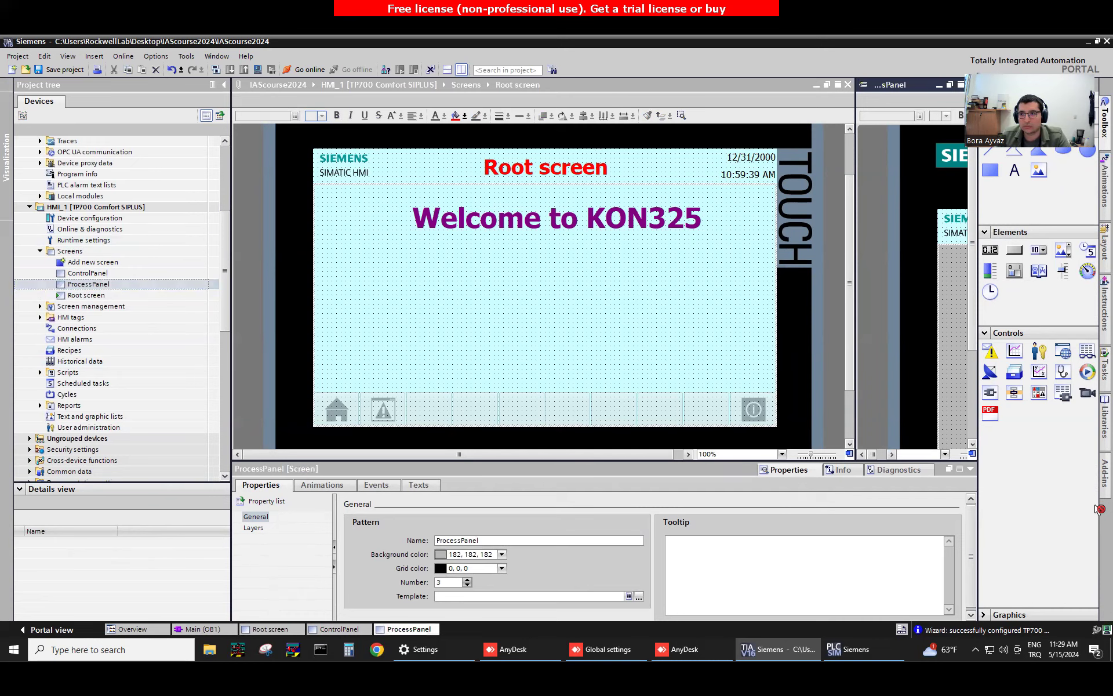
Close the Root screen, ProcessPanel and ControlPanel editors, leaving only Main [OB1] open
click(850, 85)
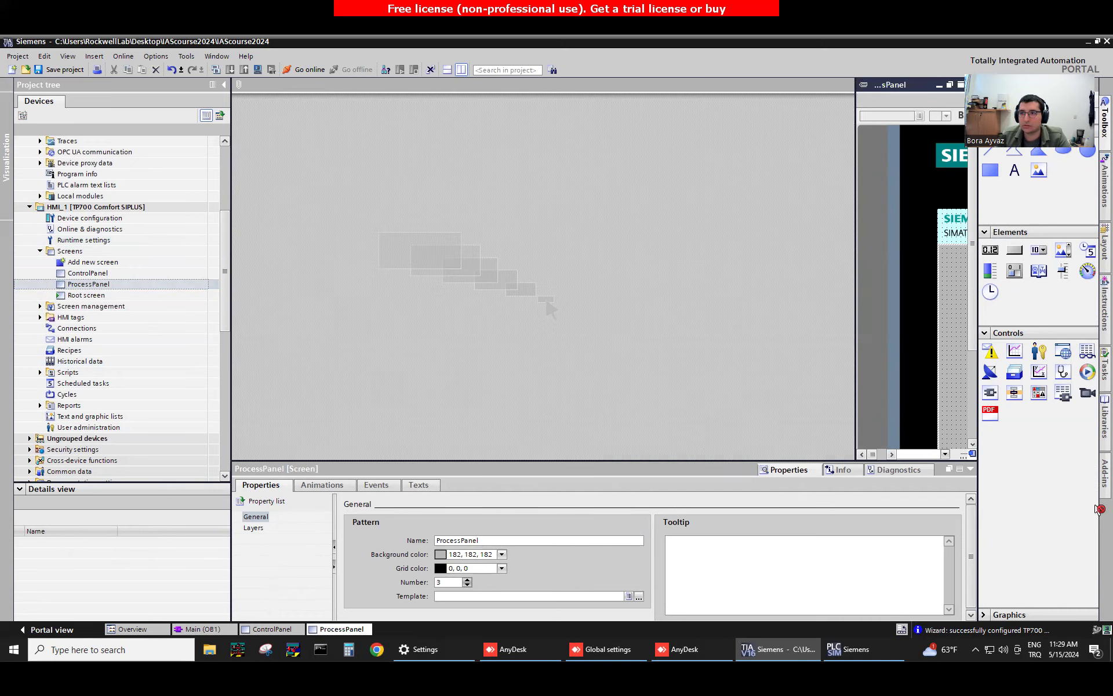
click(971, 85)
click(971, 85)
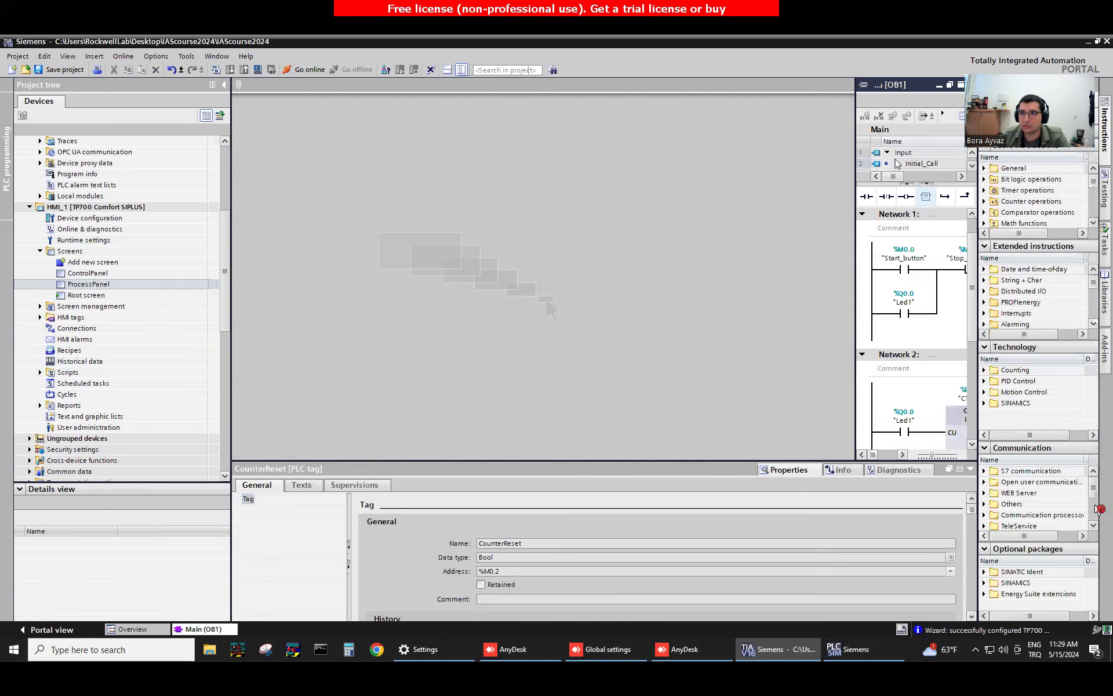
Open ControlPanel in the wide editor area, select its header title field, and open the Root screen
double_click(93, 275)
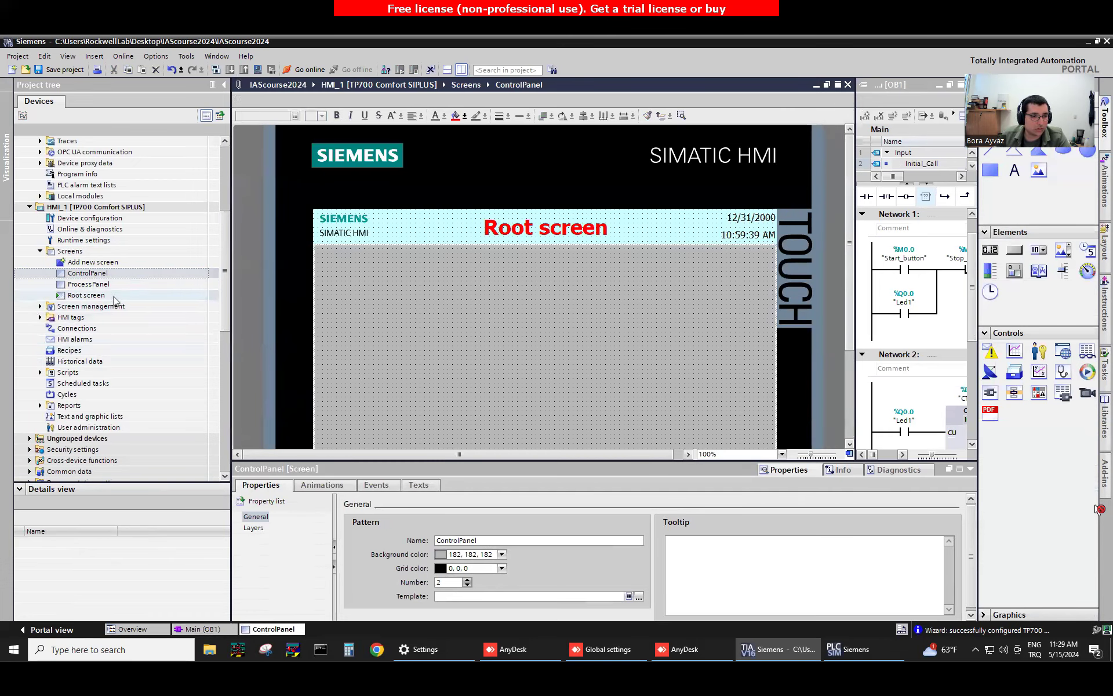
click(604, 231)
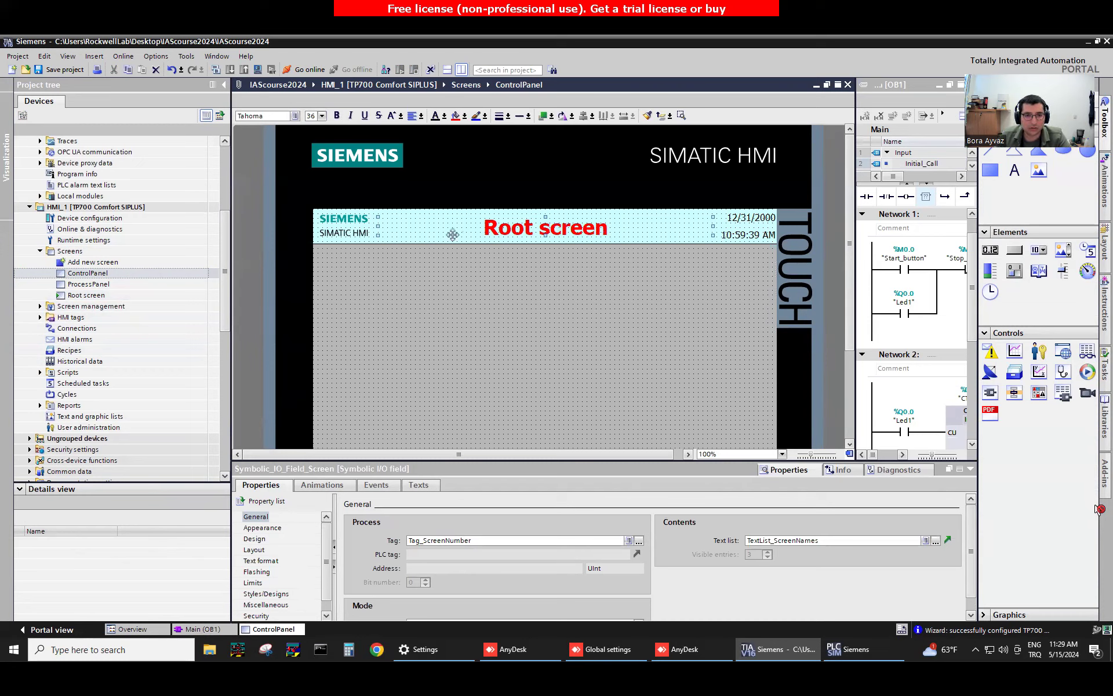
double_click(87, 295)
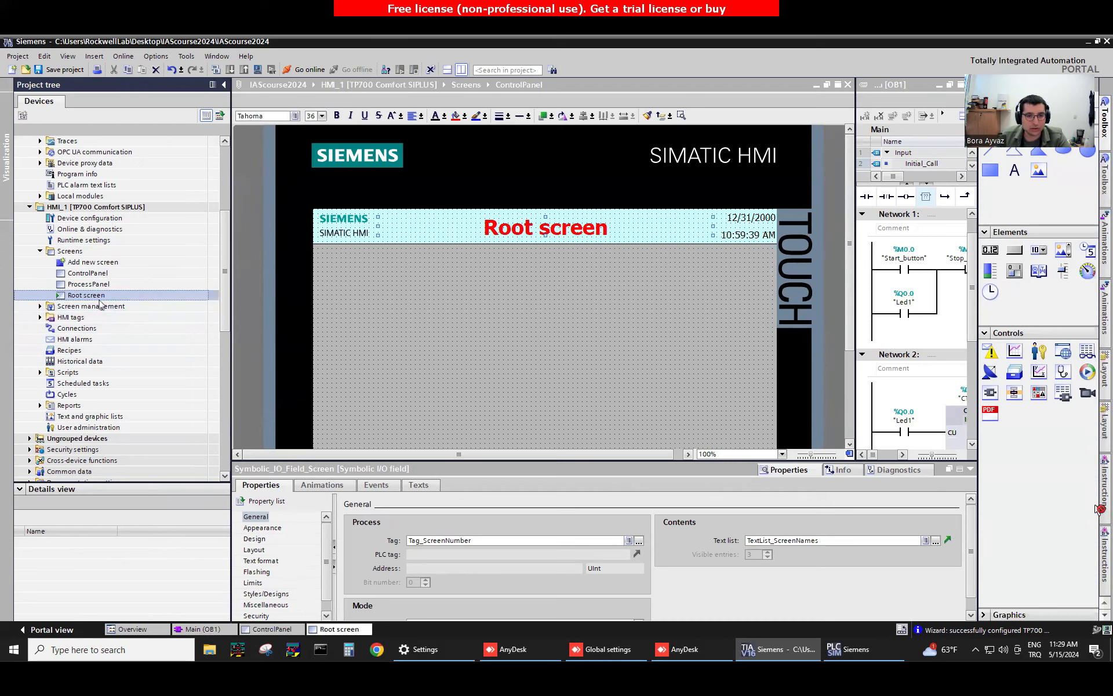
Open ProcessPanel and compare the ControlPanel and Root screen editors side by side, including in the enlarged view
double_click(102, 286)
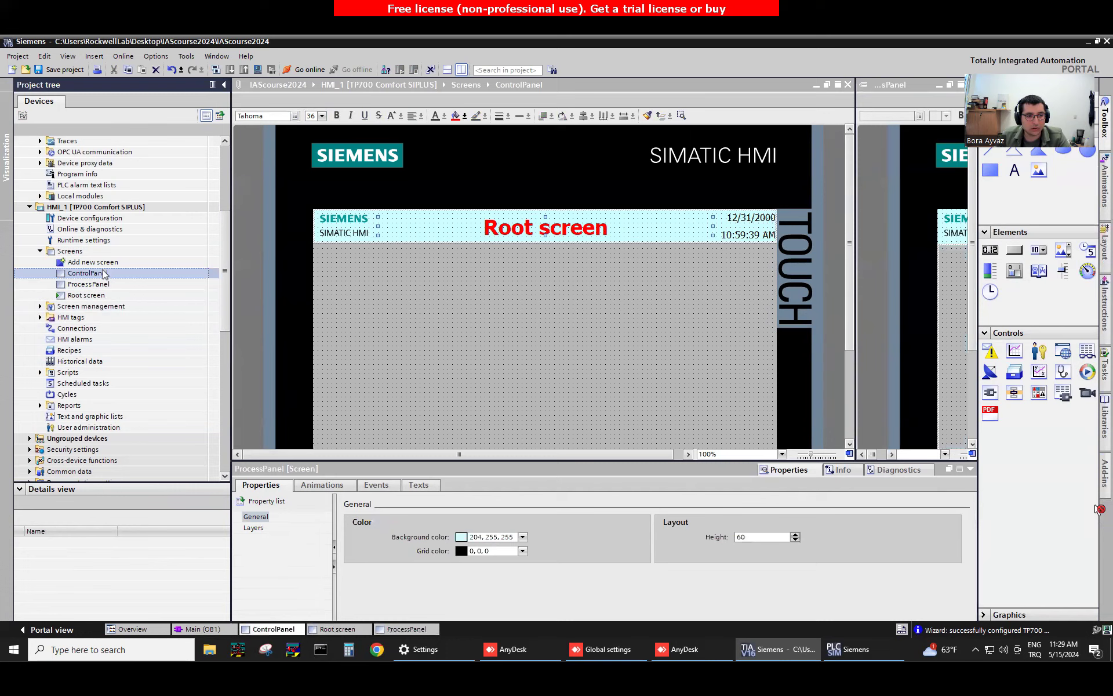
click(486, 295)
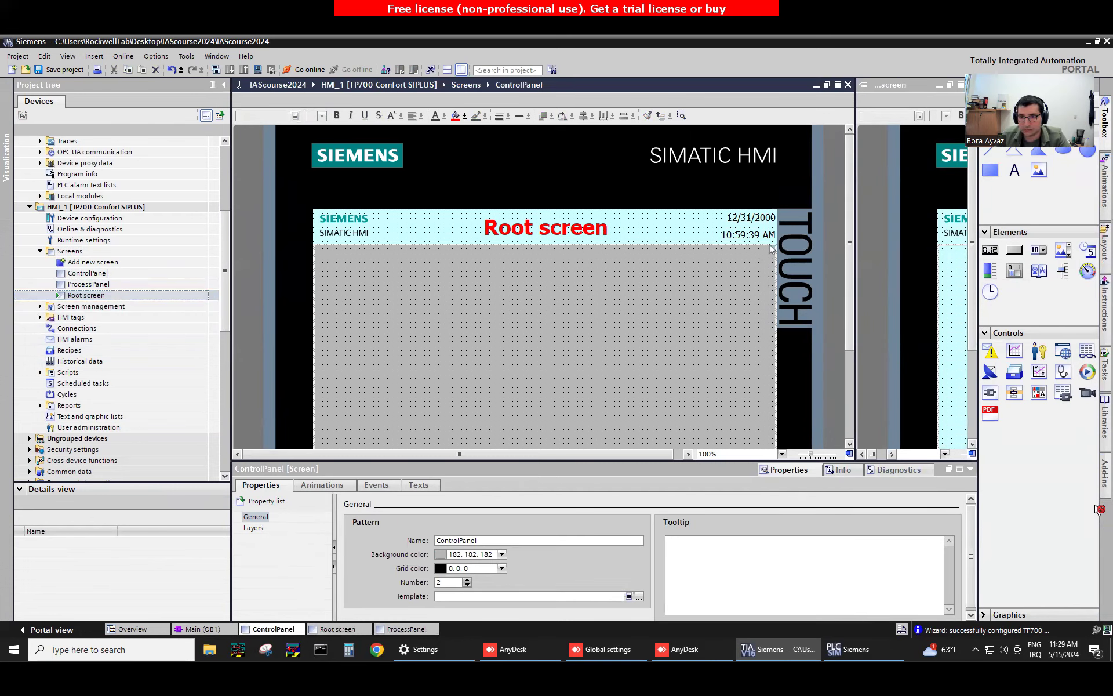
click(939, 254)
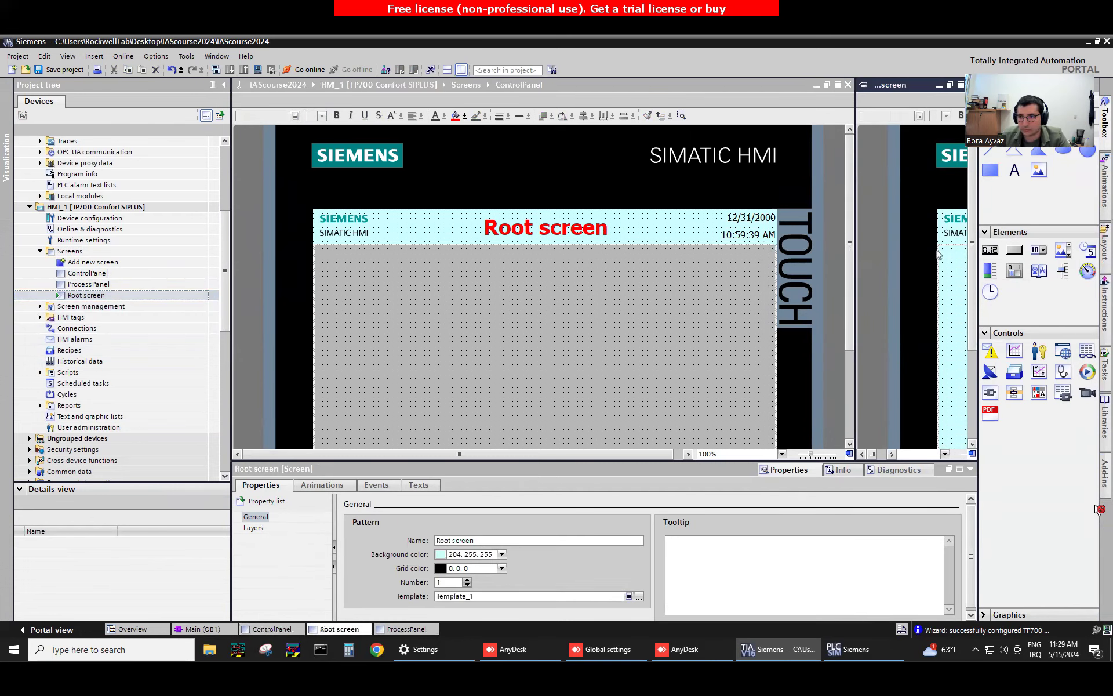
double_click(943, 86)
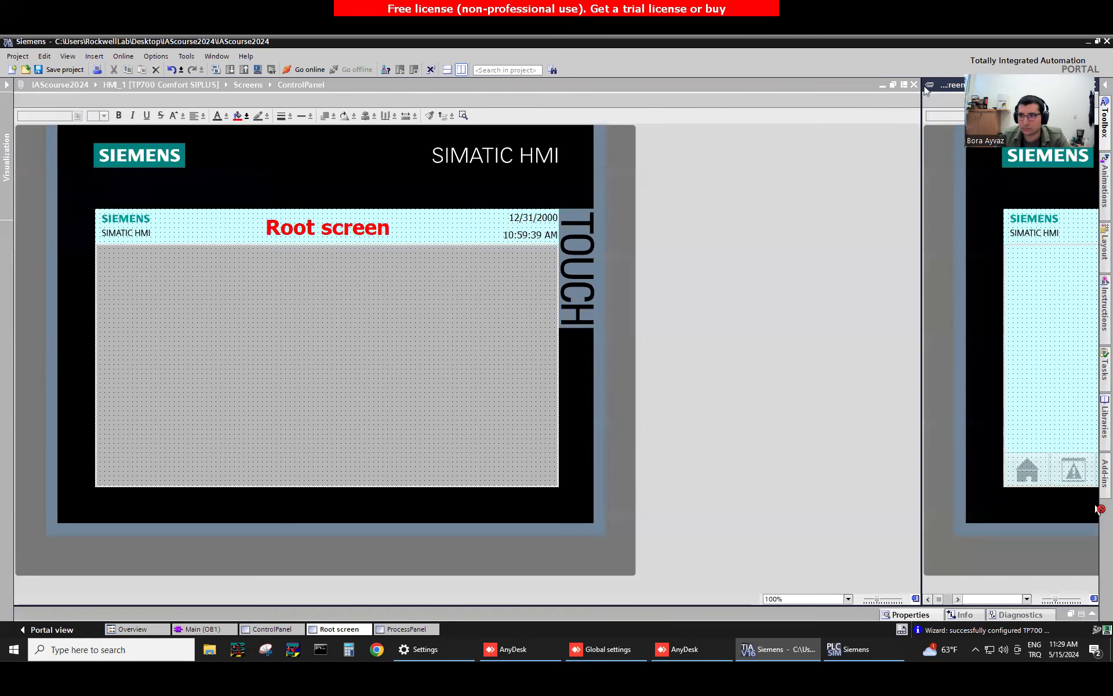
double_click(868, 88)
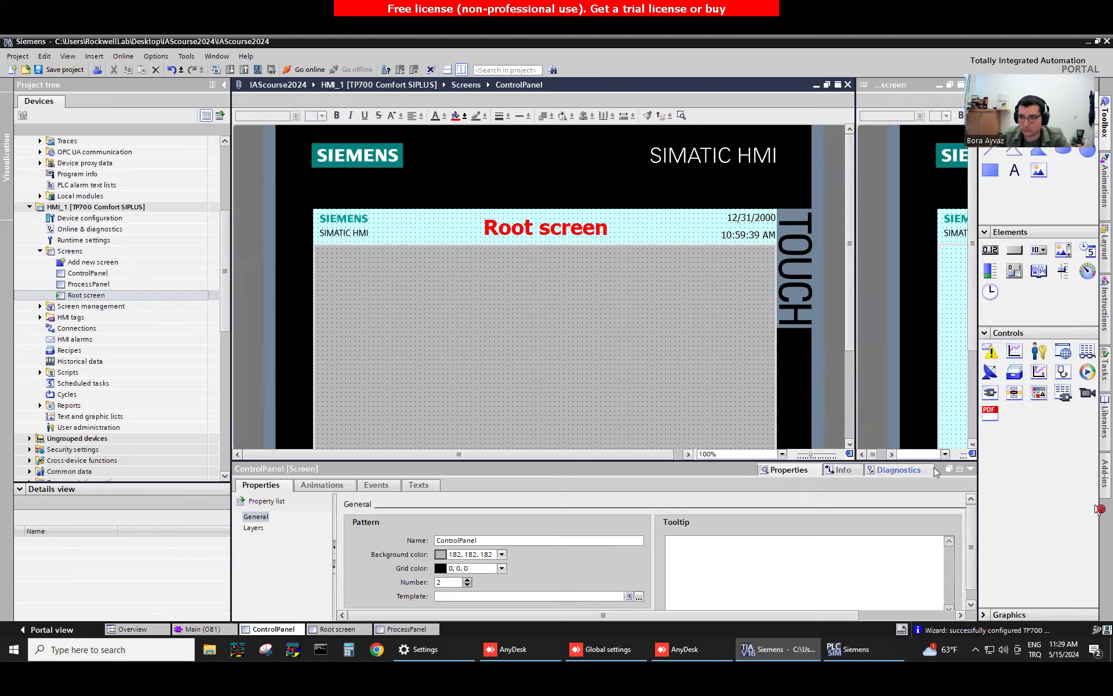
Inspect ControlPanel's header title field and adjust the split to compare it with the Root screen
click(970, 469)
double_click(580, 231)
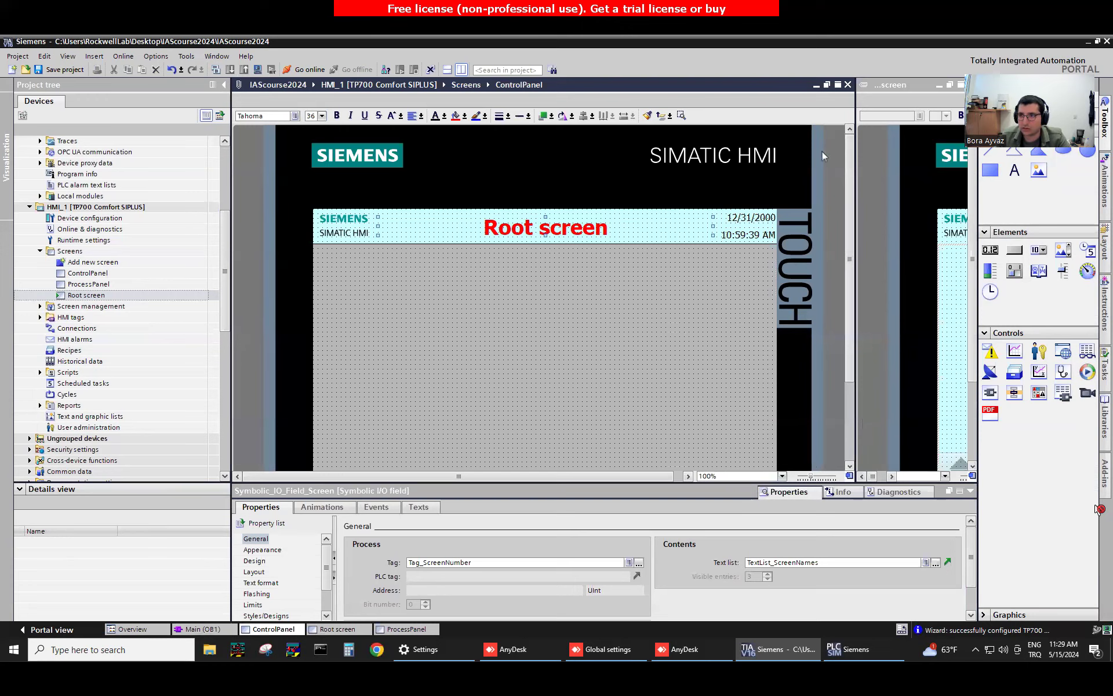
click(913, 87)
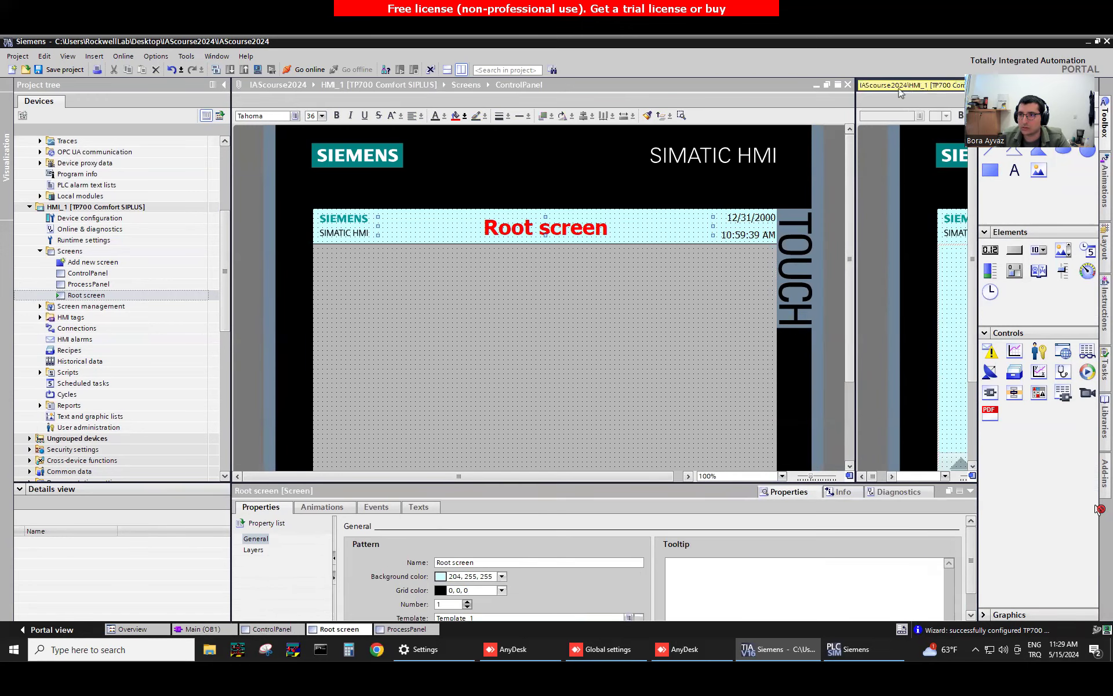
drag(854, 142, 413, 218)
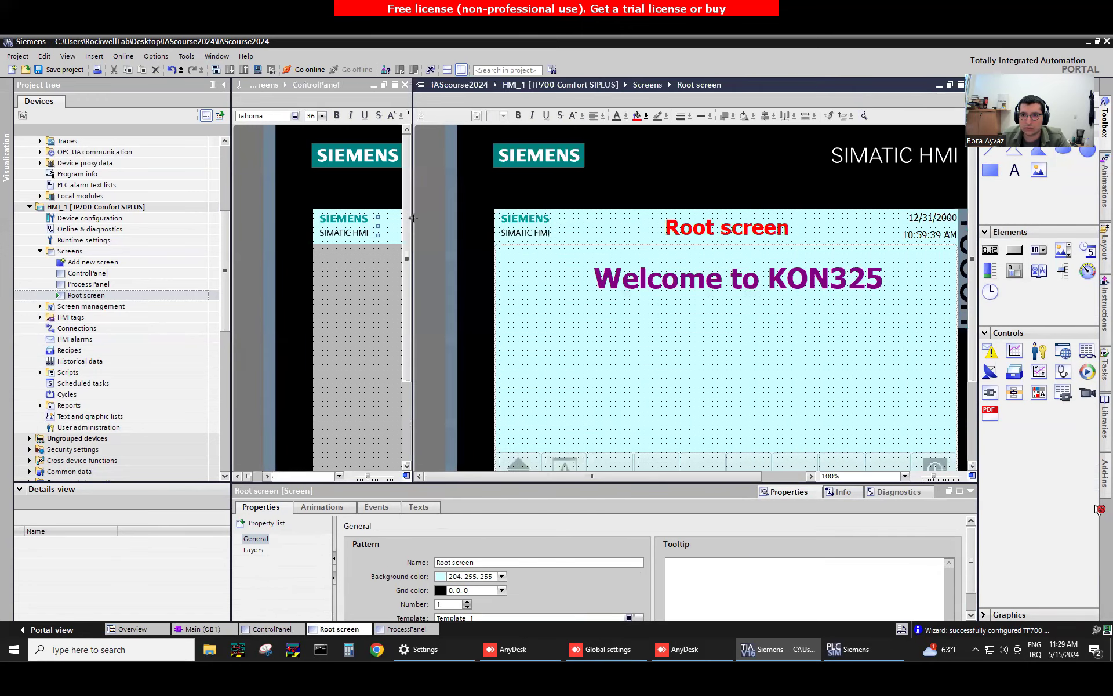
drag(413, 312, 743, 313)
Delete the "Root screen" title field from ControlPanel's header area
click(542, 232)
right_click(542, 235)
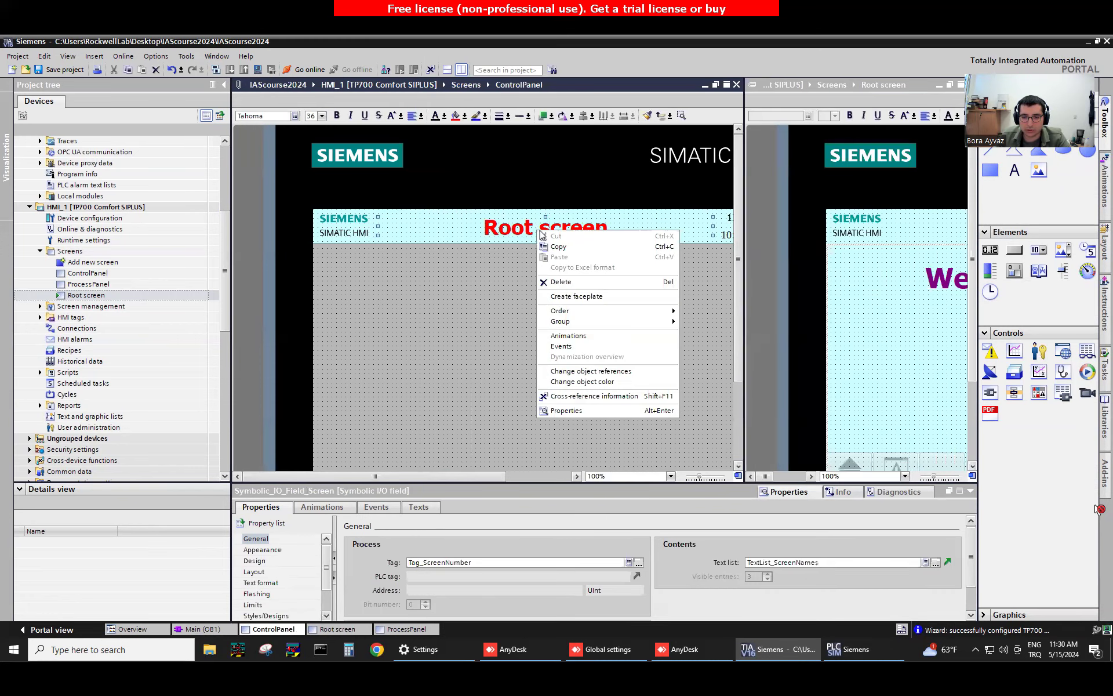
click(515, 227)
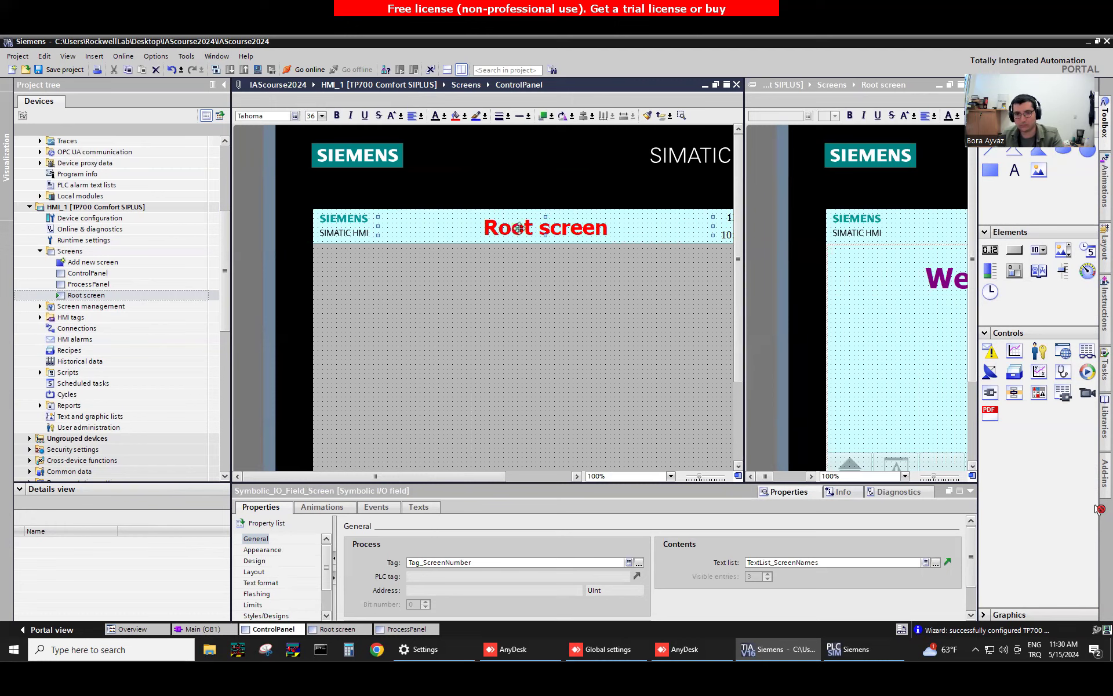
key(Delete)
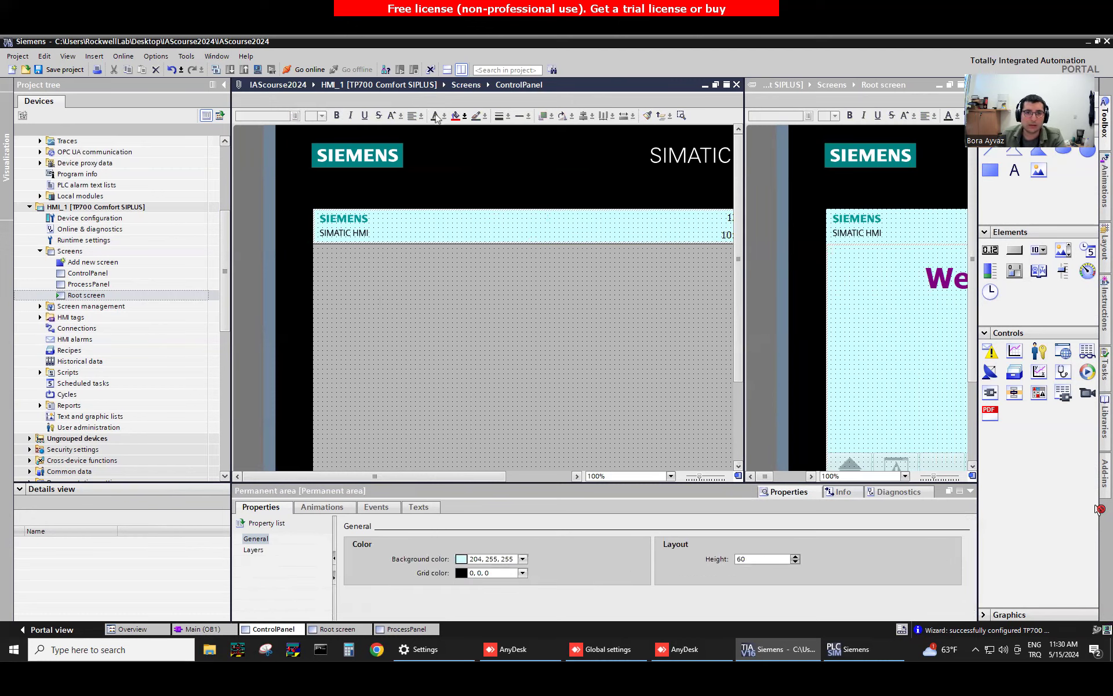
Check the header and background areas of ControlPanel, and close the Root screen and ProcessPanel editors
click(410, 273)
click(416, 237)
click(422, 251)
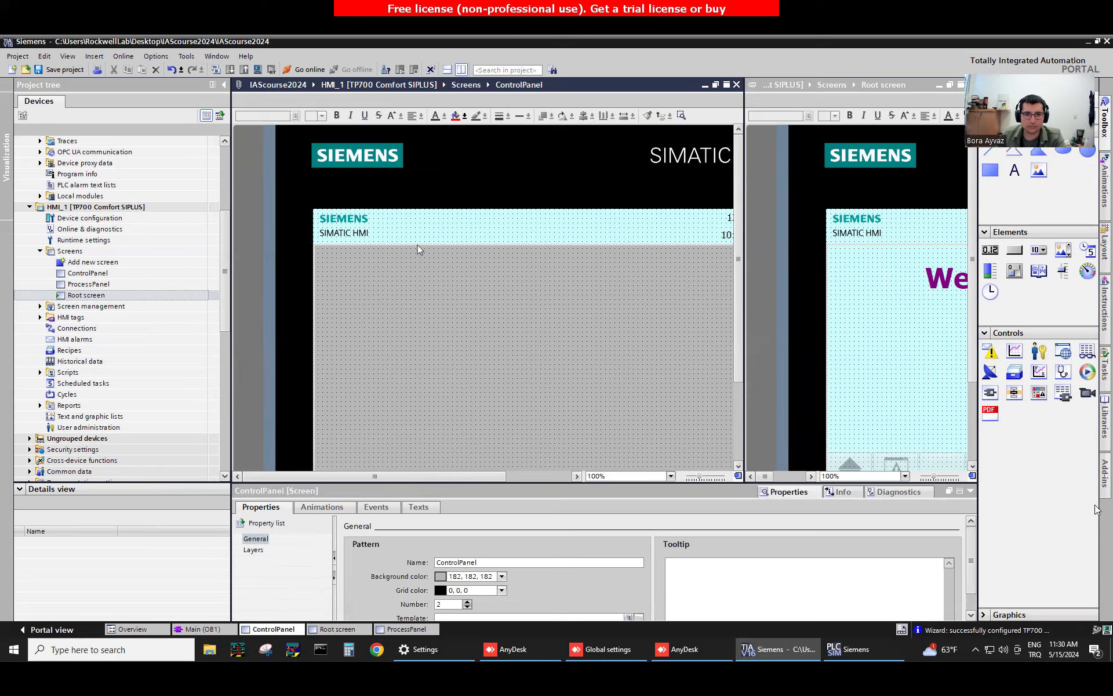
right_click(409, 289)
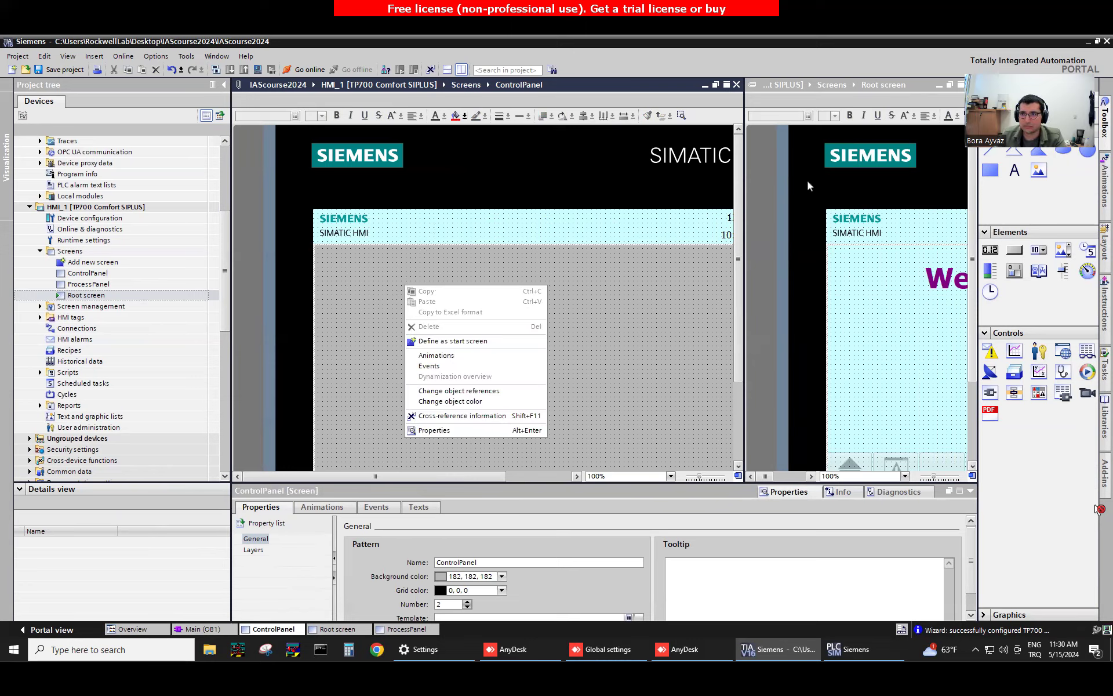
click(971, 84)
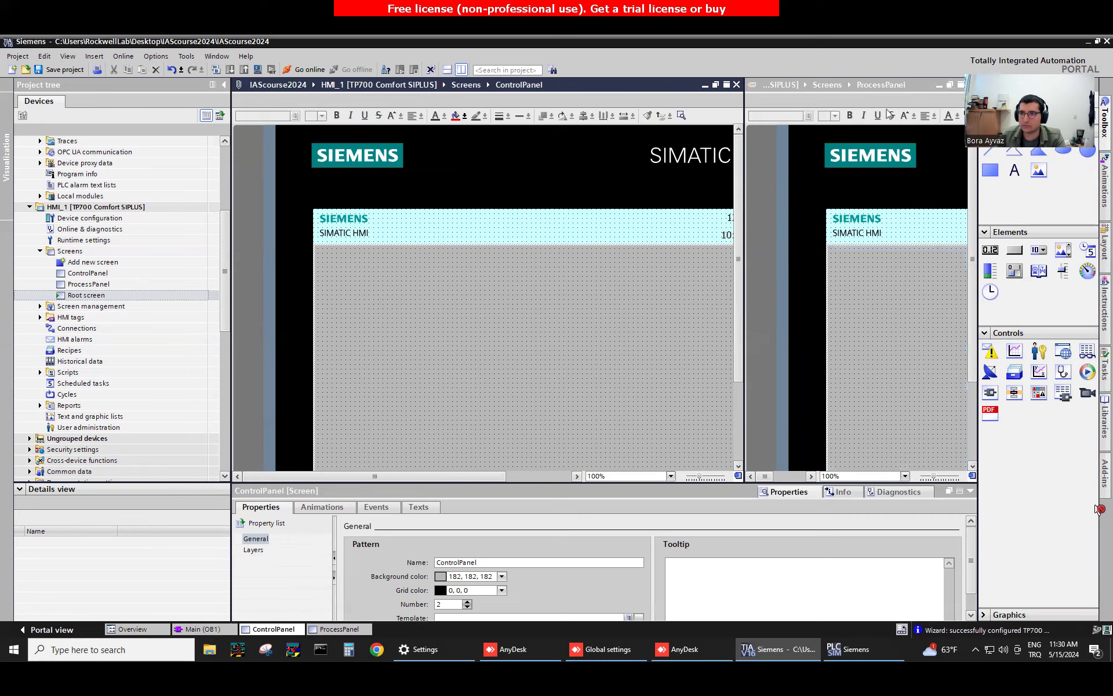
click(971, 85)
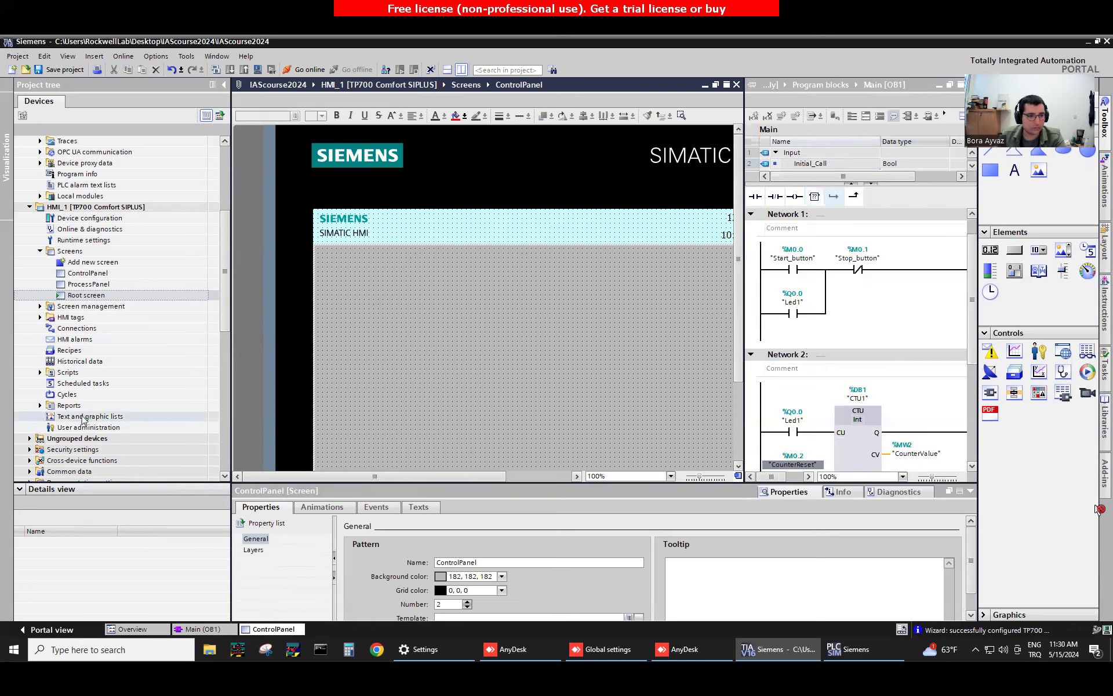
Reopen the Root screen and ProcessPanel beside a widened ControlPanel editor, and close both again
double_click(86, 295)
double_click(88, 285)
drag(744, 290, 856, 290)
click(970, 85)
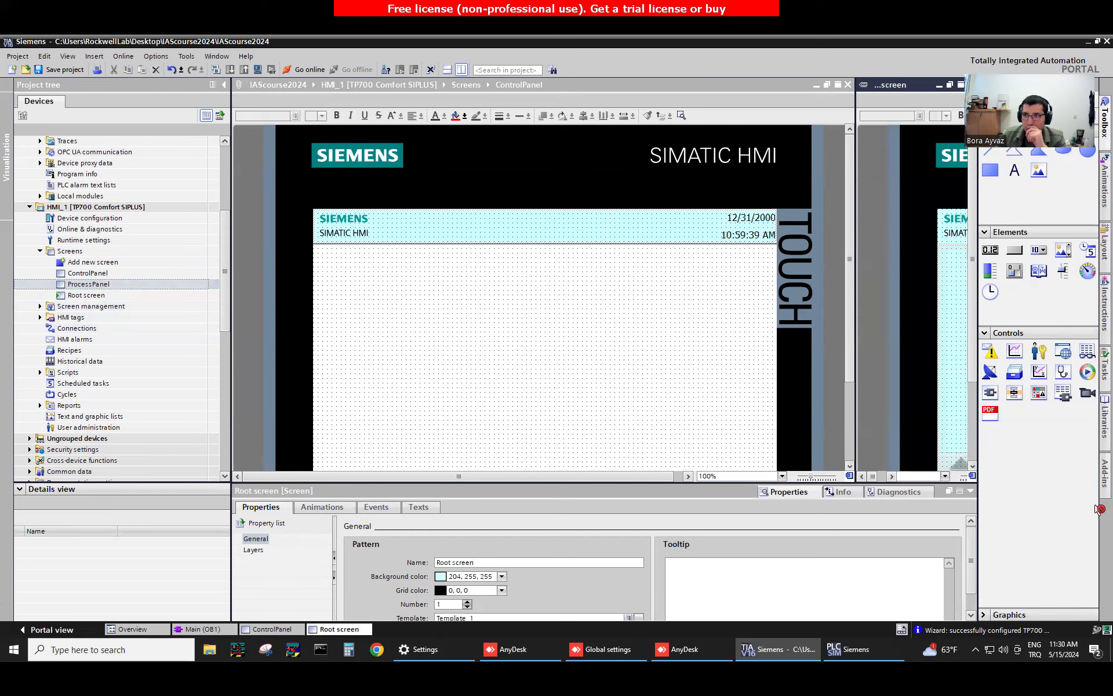
click(970, 84)
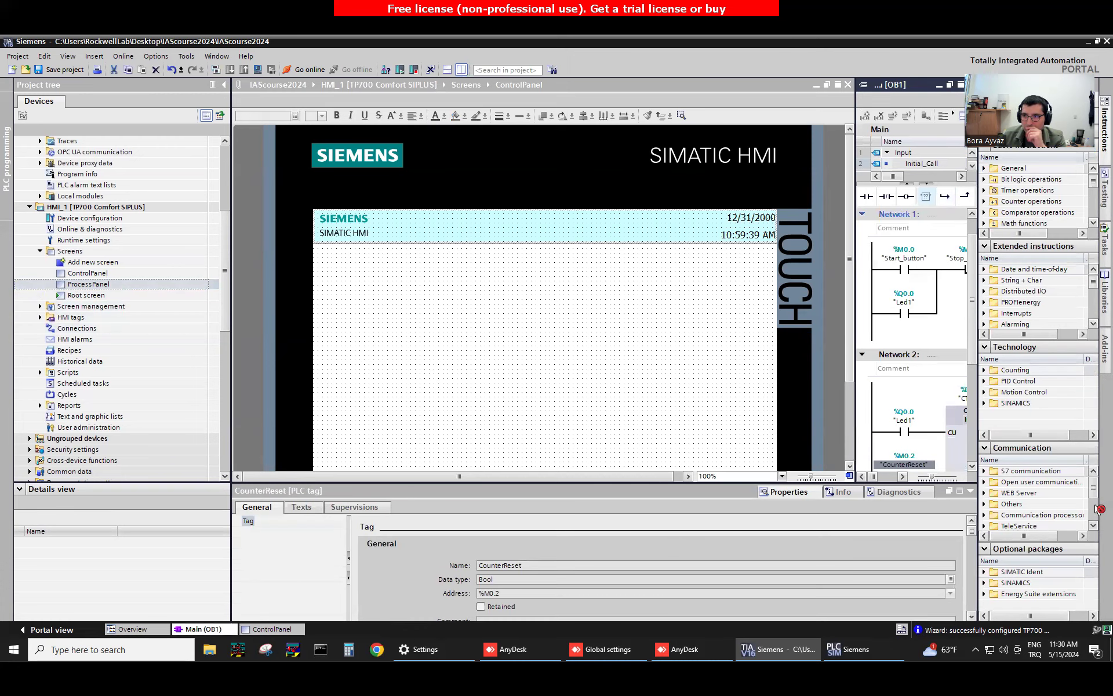
Close the Main [OB1] editor so only ControlPanel stays open, and select its header area
drag(978, 509, 1100, 509)
click(1091, 85)
click(417, 218)
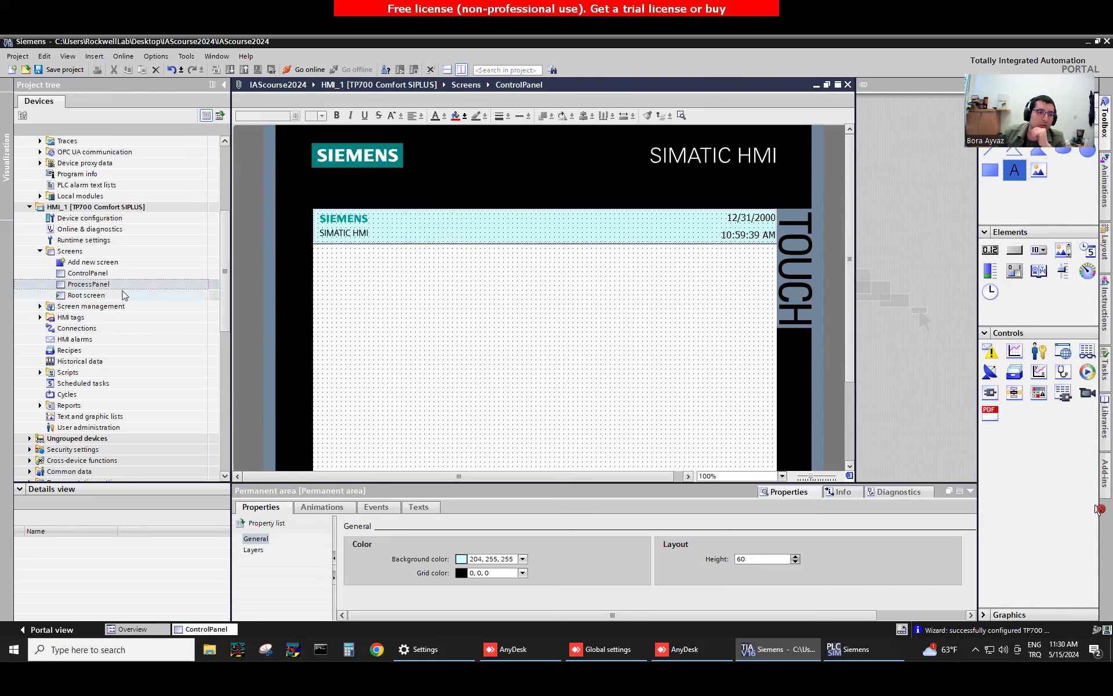
Place a text field in ControlPanel's header area and enter the text Control Panel
double_click(107, 276)
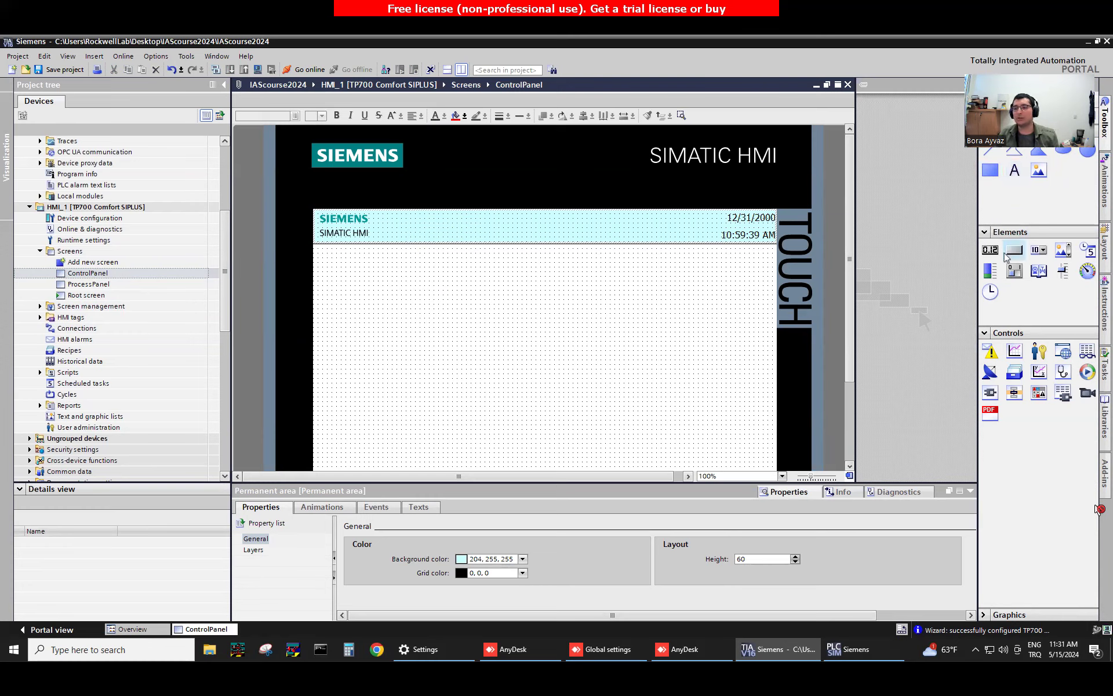
click(1014, 170)
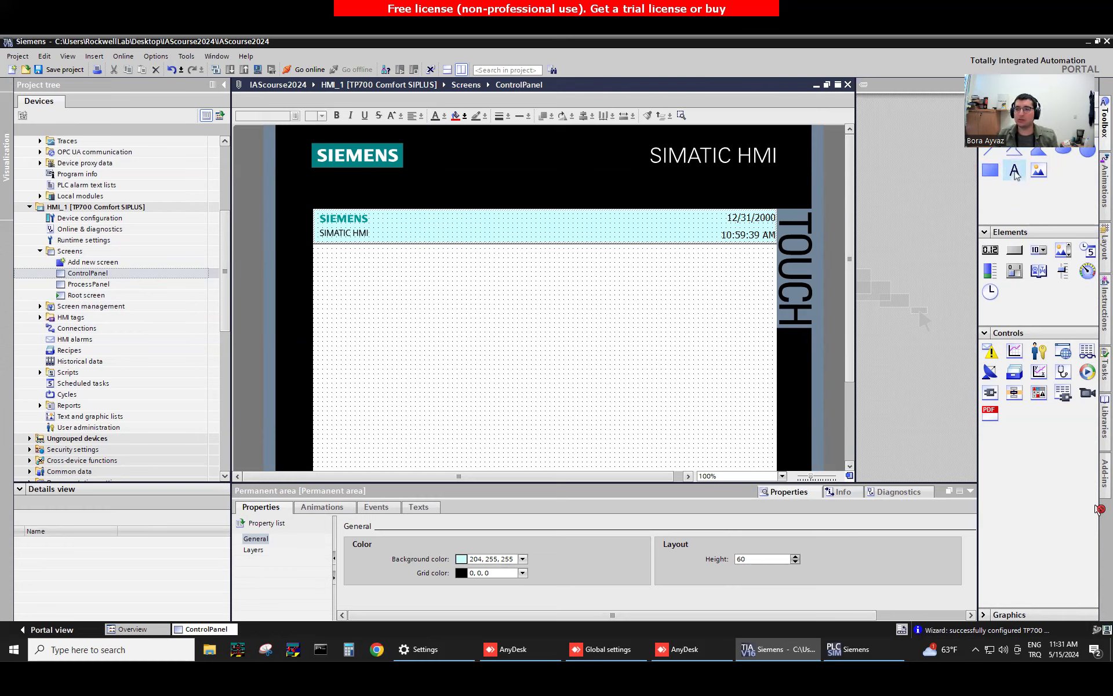
click(450, 222)
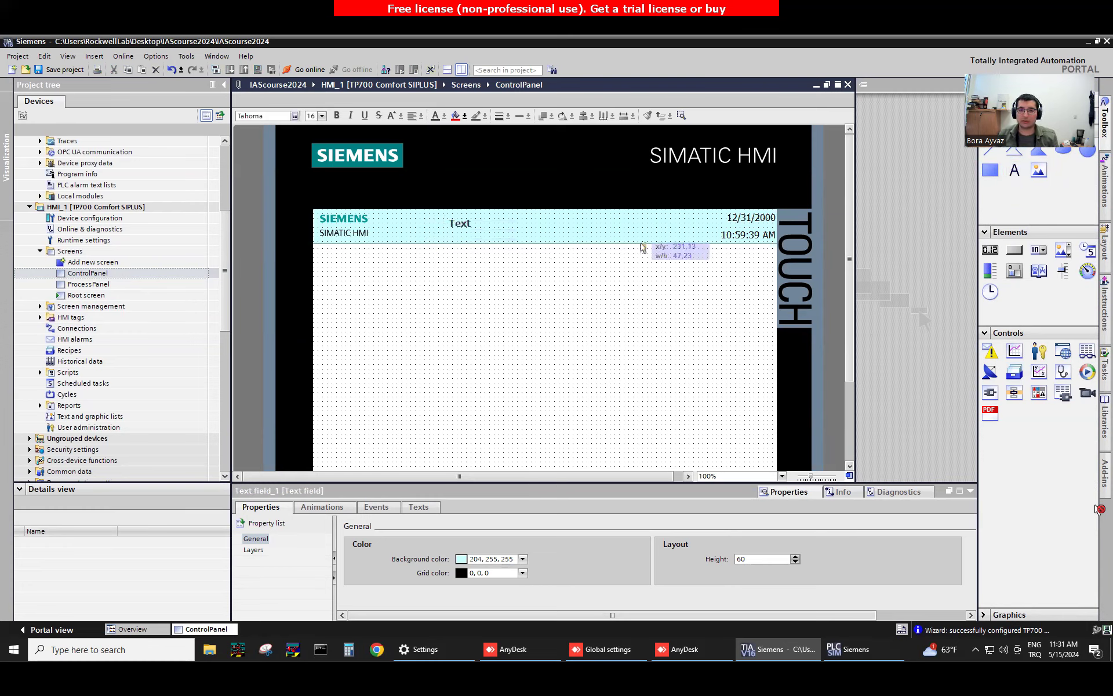
text(Control)
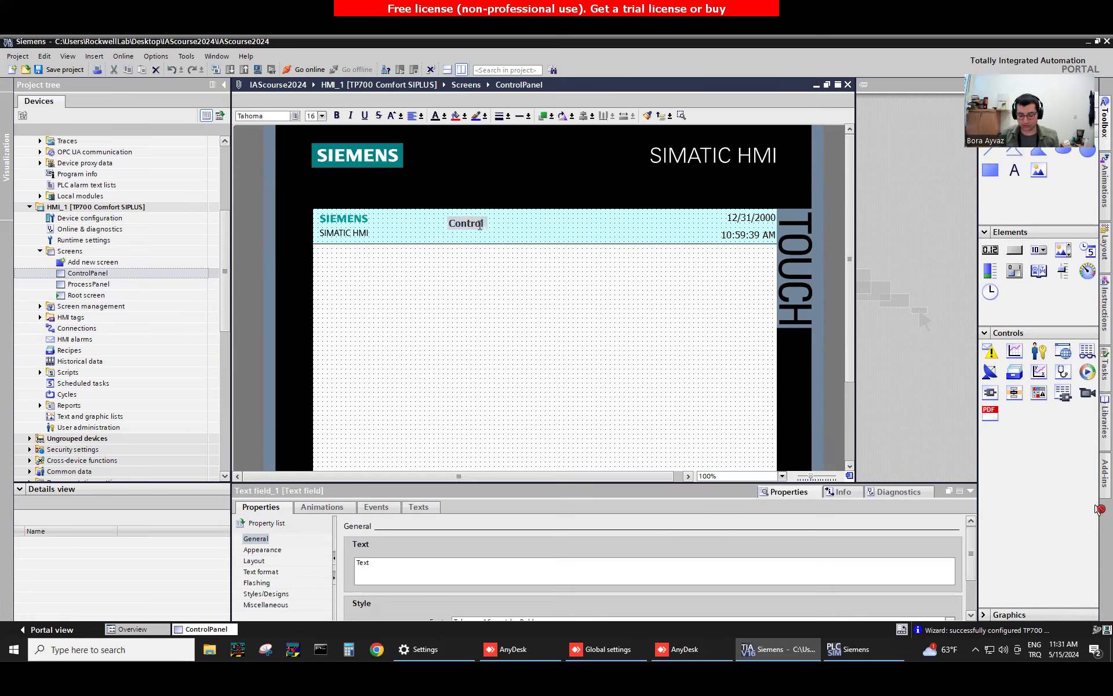
text( Panel)
key(Return)
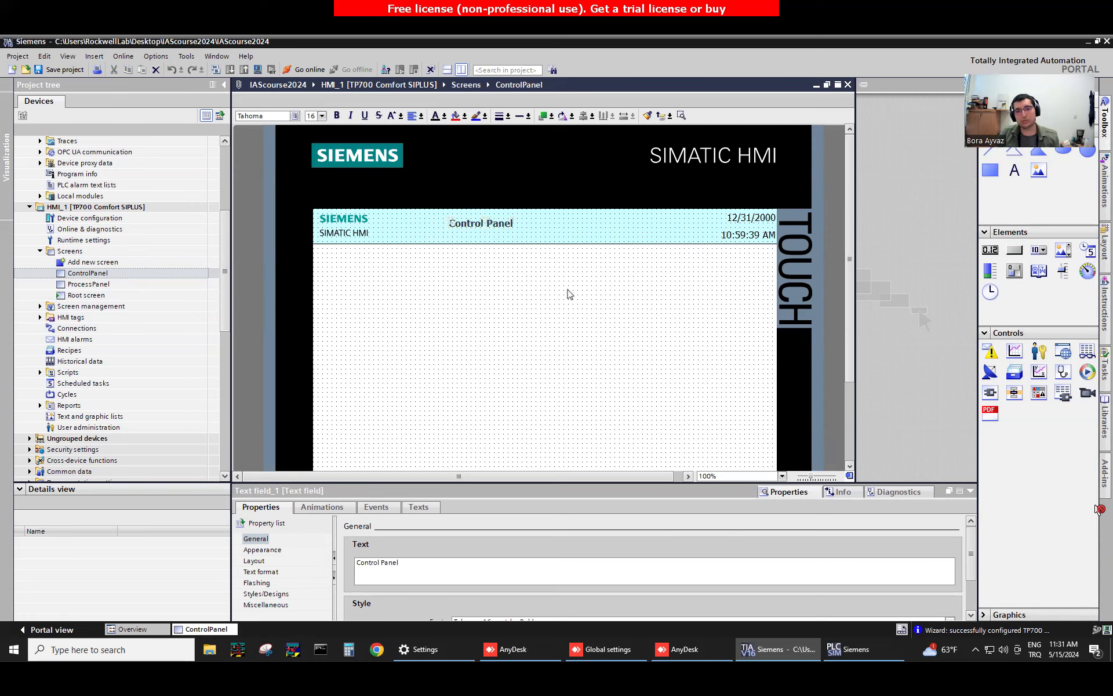
Format the Control Panel title in red at font size 36 and move it to the header's centre
click(444, 116)
click(436, 150)
click(322, 116)
click(311, 223)
drag(485, 232, 520, 230)
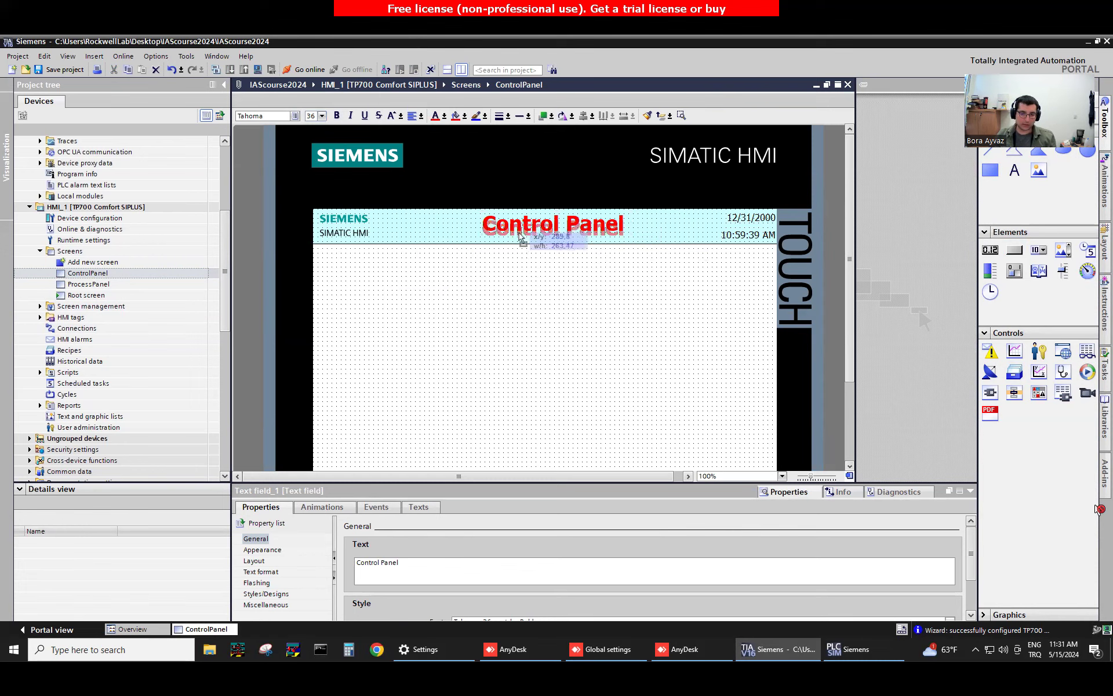
Open ProcessPanel beside ControlPanel, try deleting its "Control Panel" header title, and undo the deletion
double_click(85, 286)
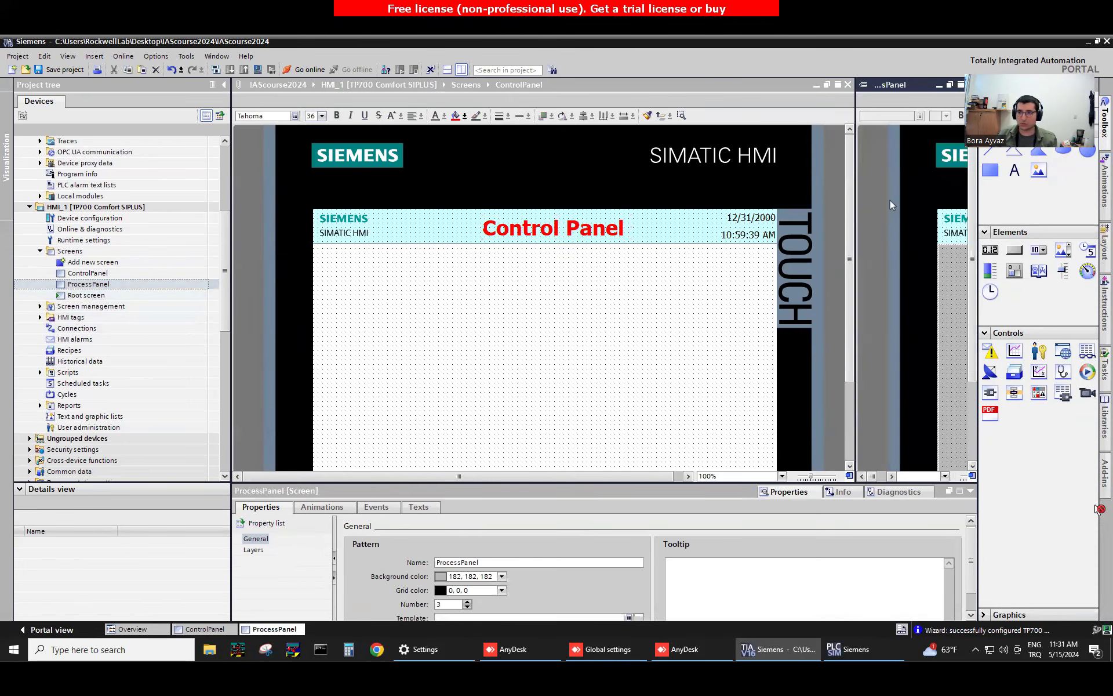
drag(857, 205, 737, 209)
click(800, 231)
key(ctrl+z)
click(825, 240)
click(884, 230)
key(Delete)
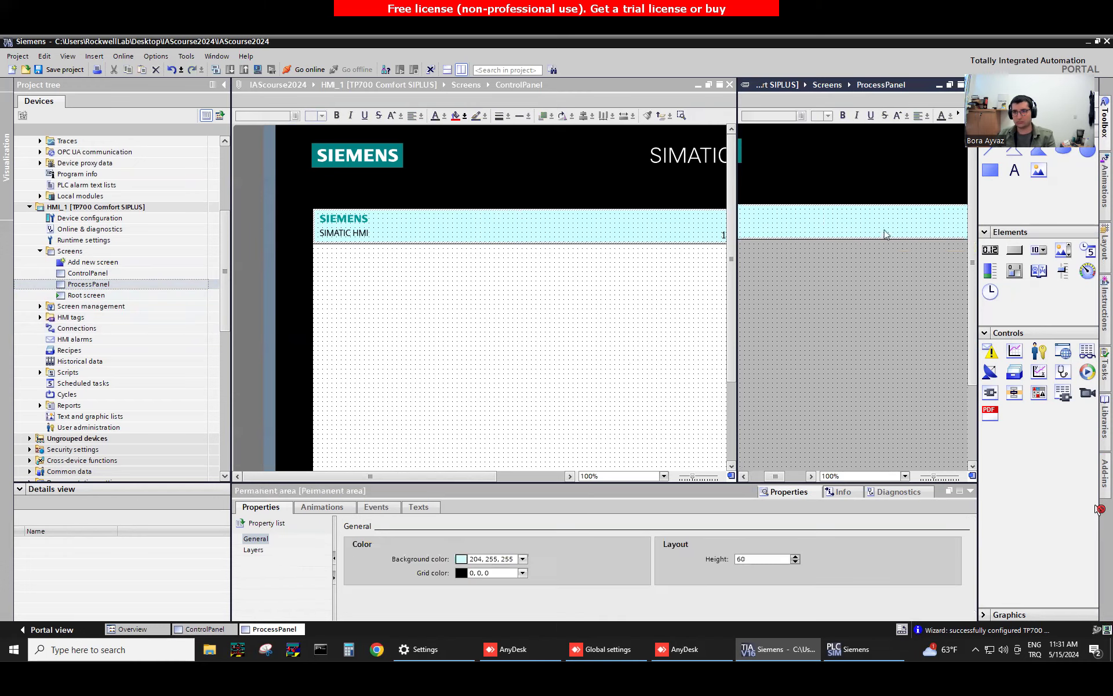
key(ctrl+z)
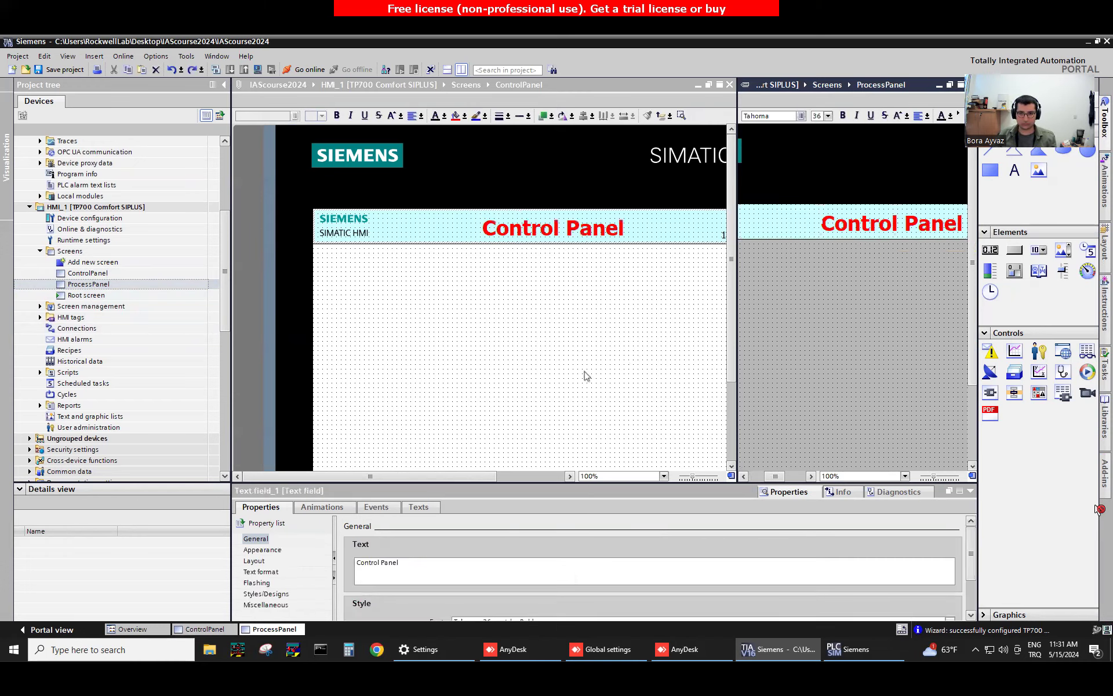
Try changing the header title on ProcessPanel to Process Panel
click(641, 269)
click(884, 227)
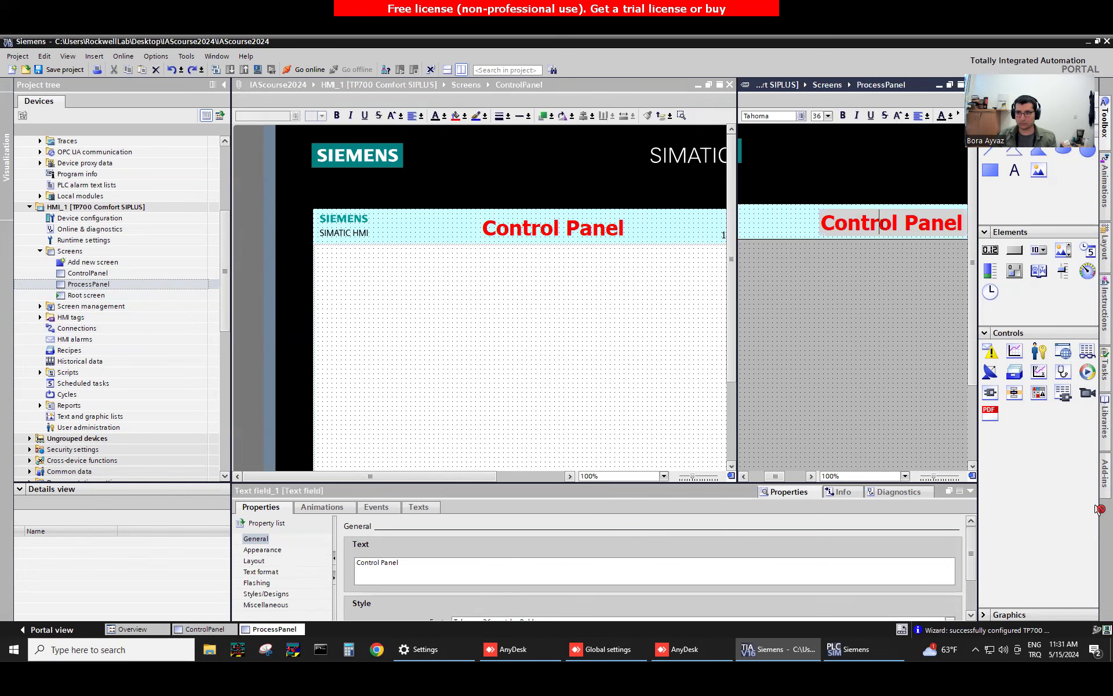
double_click(884, 226)
text(Process)
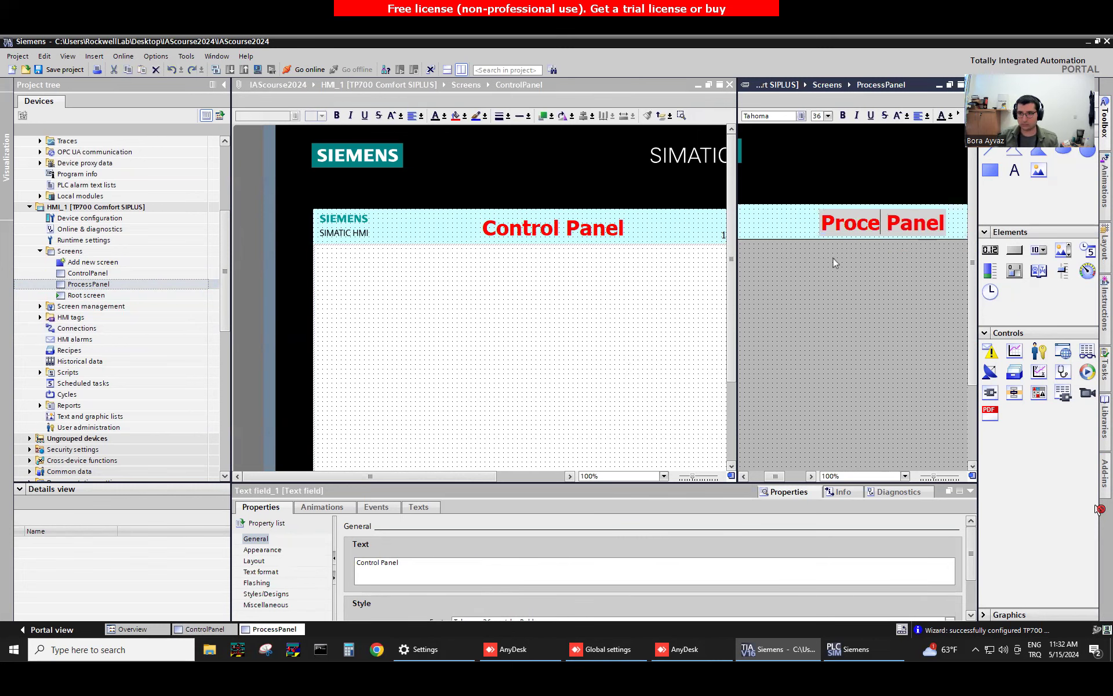
key(Return)
Widen the ProcessPanel editor, undo the title change and save the project
drag(736, 276, 591, 276)
key(ctrl+z)
click(64, 70)
Try changing the header title to Process Panel through its text property, and undo the change
click(377, 563)
key(BackSpace)
key(BackSpace)
key(BackSpace)
key(BackSpace)
key(BackSpace)
key(BackSpace)
key(BackSpace)
text(Process)
key(Tab)
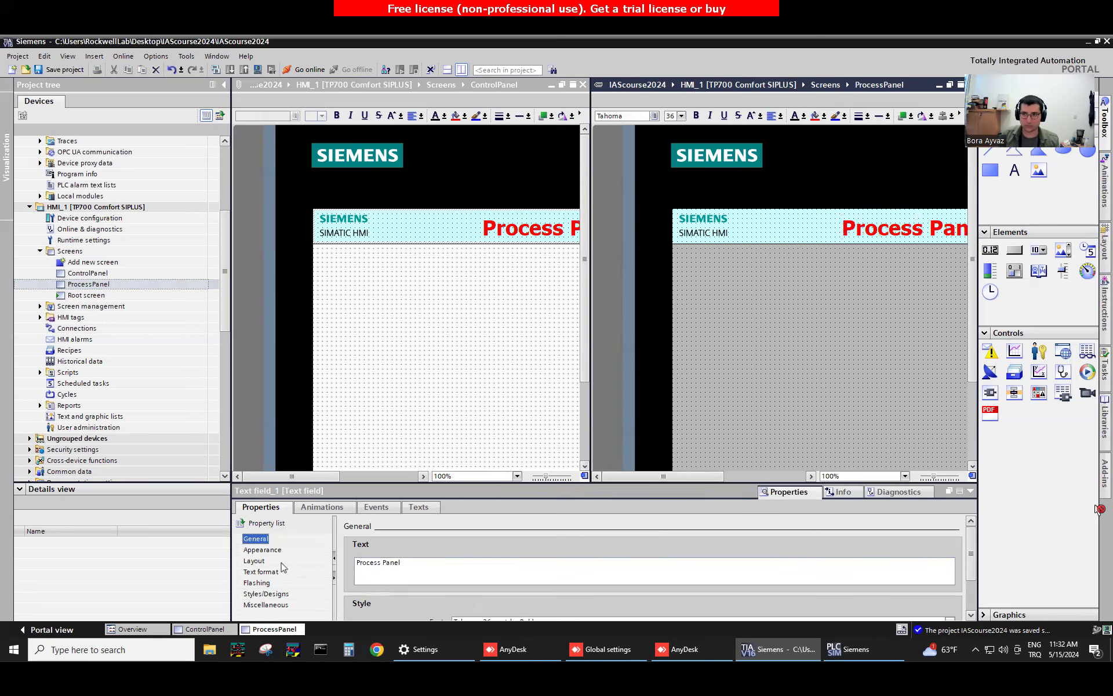
key(ctrl+z)
Delete the header title on ProcessPanel and place a new default text field in the header area
click(858, 325)
click(869, 234)
key(Delete)
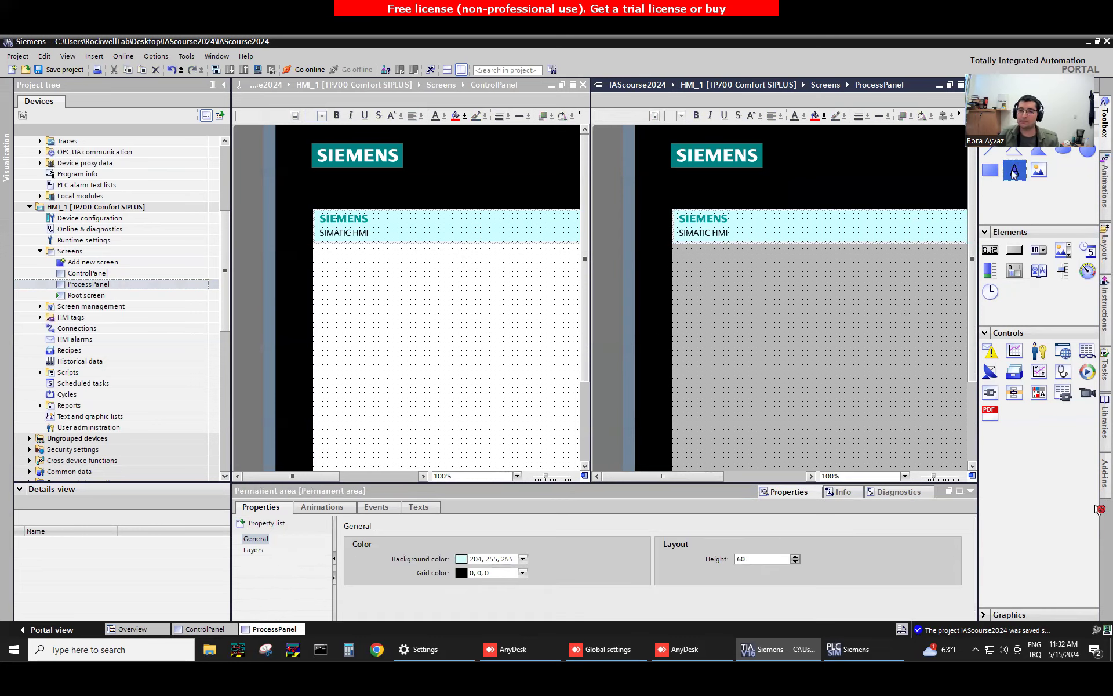
click(770, 220)
click(453, 237)
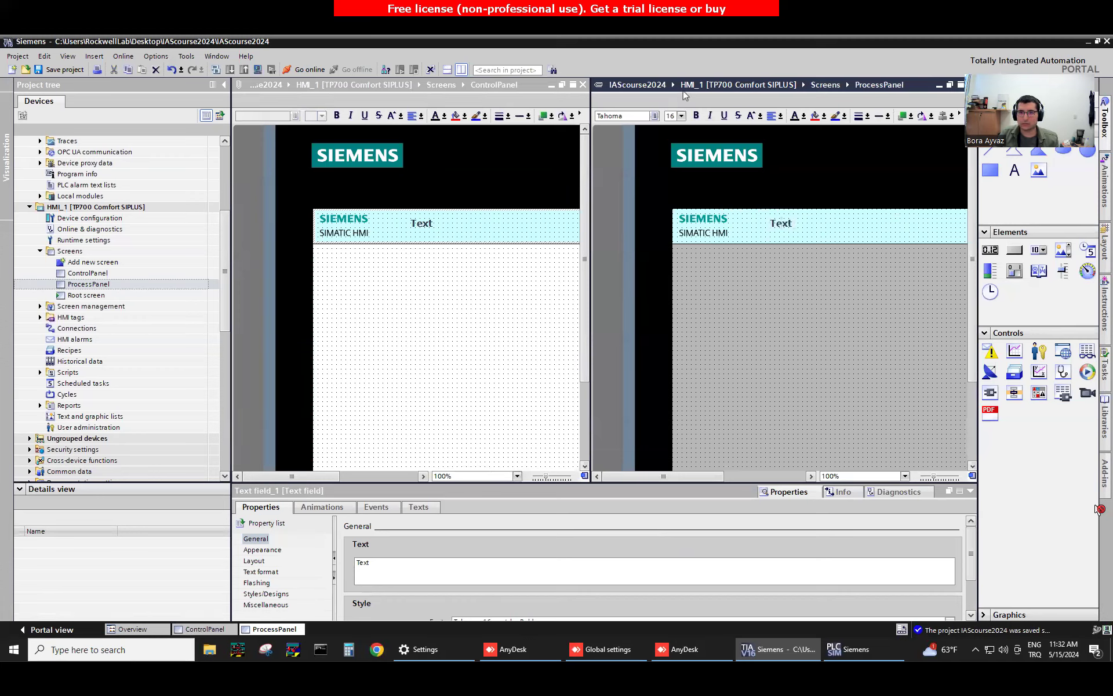
Collapse the object properties area, close the ProcessPanel editor and widen the ControlPanel editor
click(970, 490)
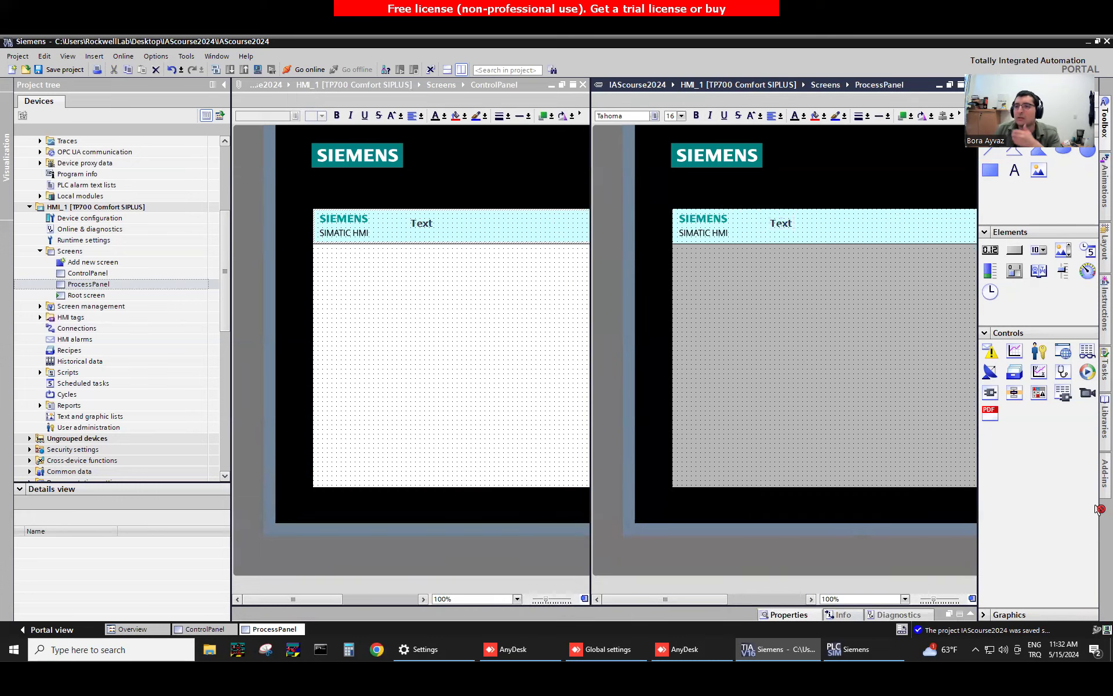
click(970, 85)
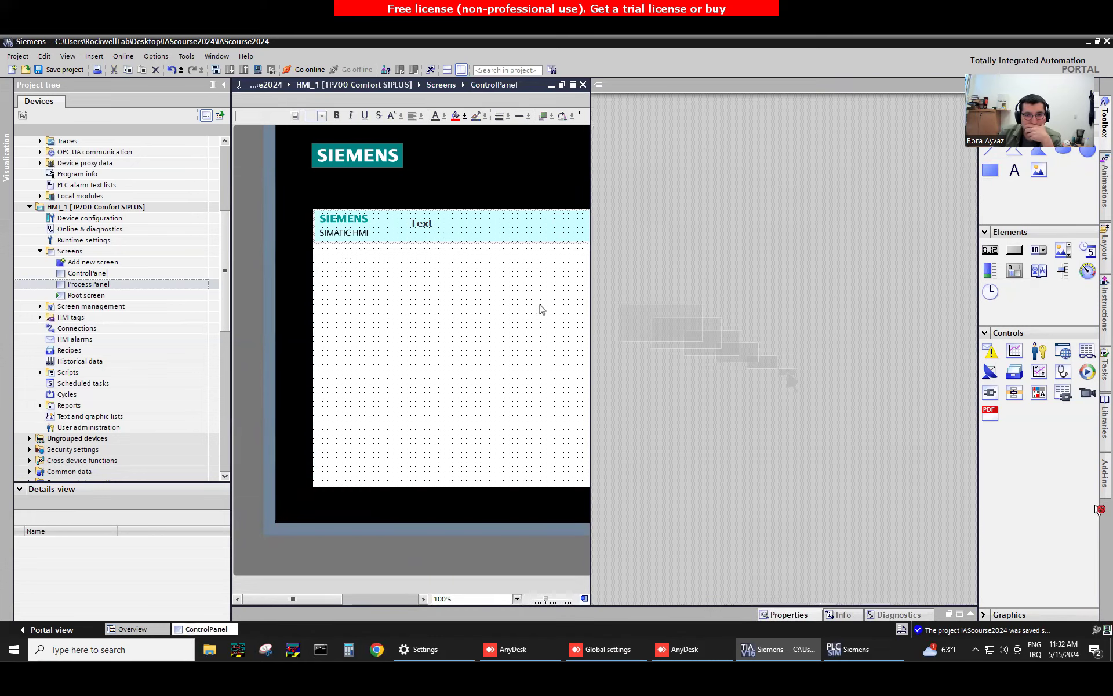
drag(589, 296, 944, 318)
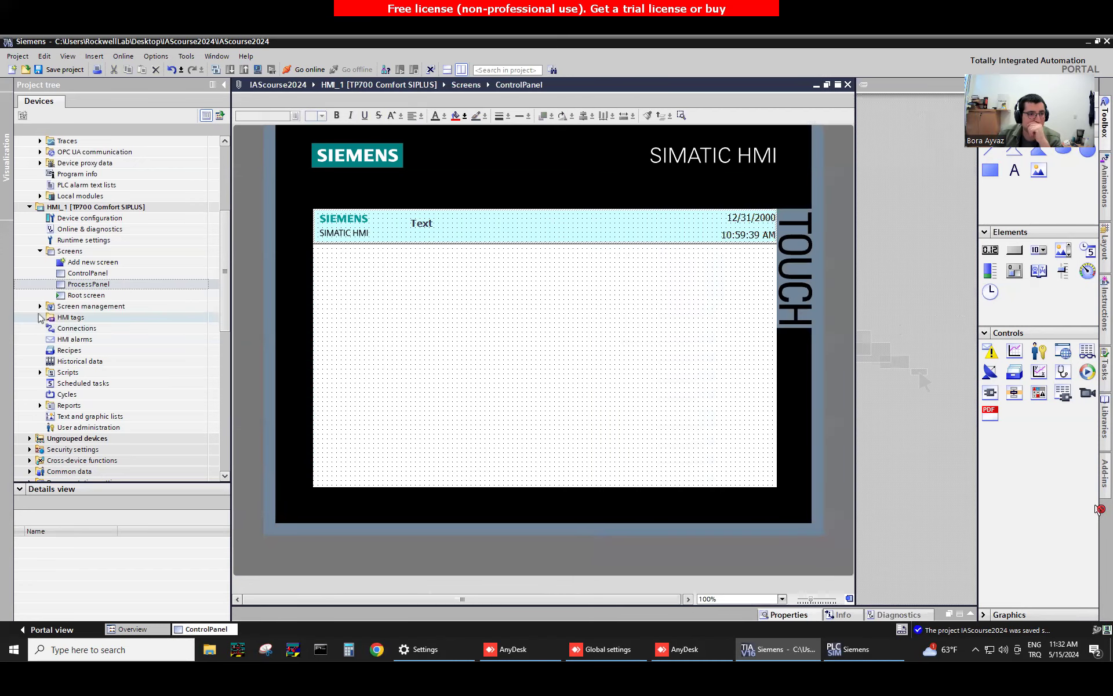
Delete the ProcessPanel screen from HMI_1 and confirm the deletion
click(103, 286)
right_click(103, 285)
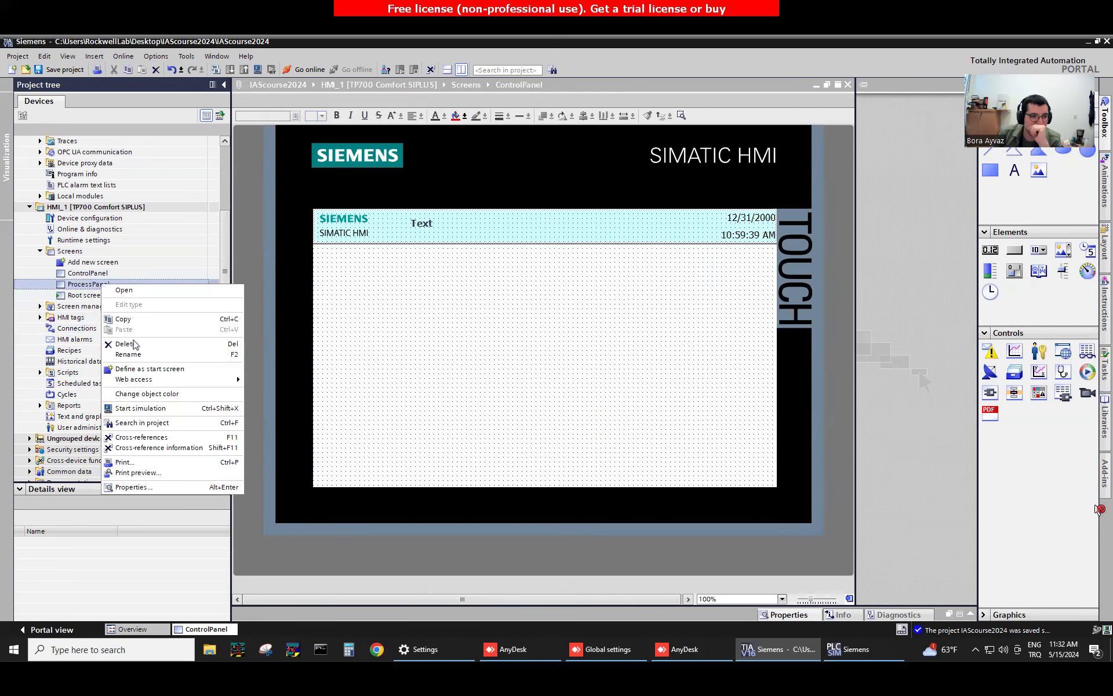
click(134, 344)
click(593, 372)
Set the ControlPanel header text to "Control Panel" and move it towards the middle of the header
double_click(421, 223)
text(Control Panel)
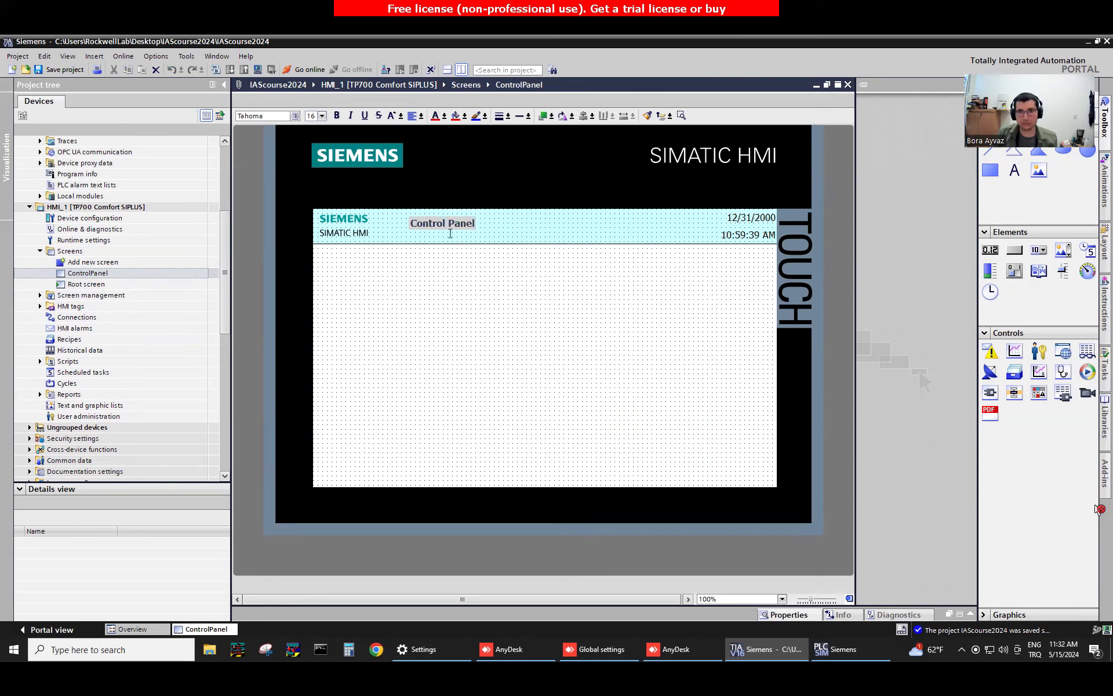
drag(452, 225, 534, 222)
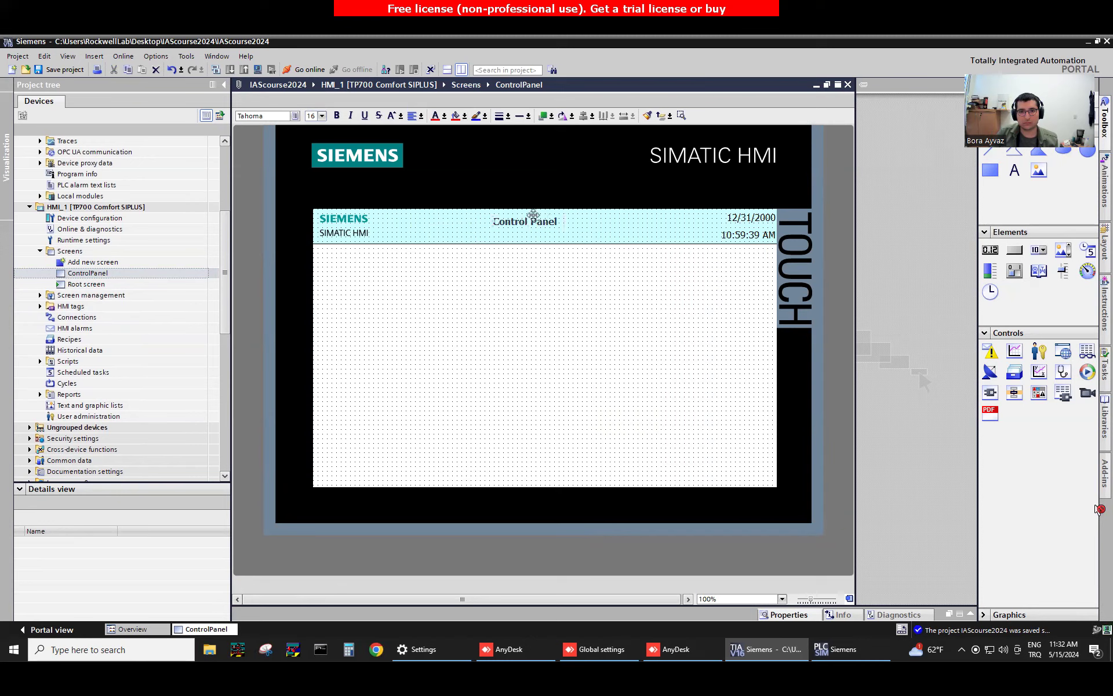
Format the Control Panel title in red at size 48, centre it in the header and save the project
click(435, 116)
click(322, 117)
click(341, 209)
drag(568, 242, 530, 236)
click(547, 321)
key(ctrl+s)
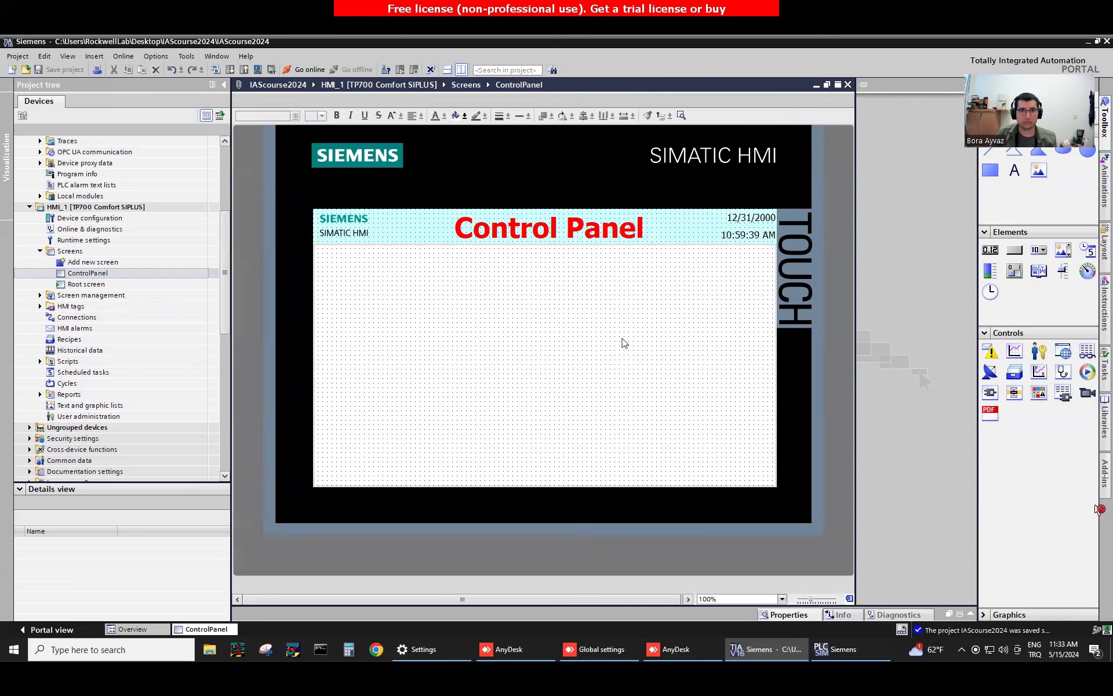
Close the ControlPanel editor, add a new screen to HMI_1 and change its title to "Process Panel"
click(848, 85)
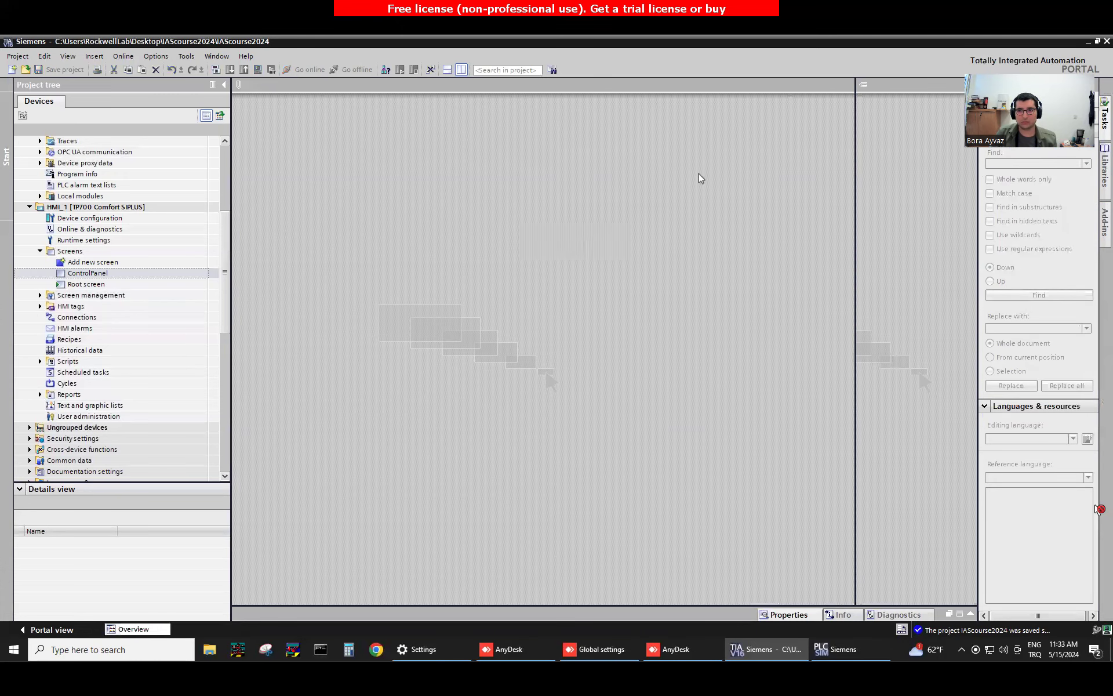
double_click(78, 263)
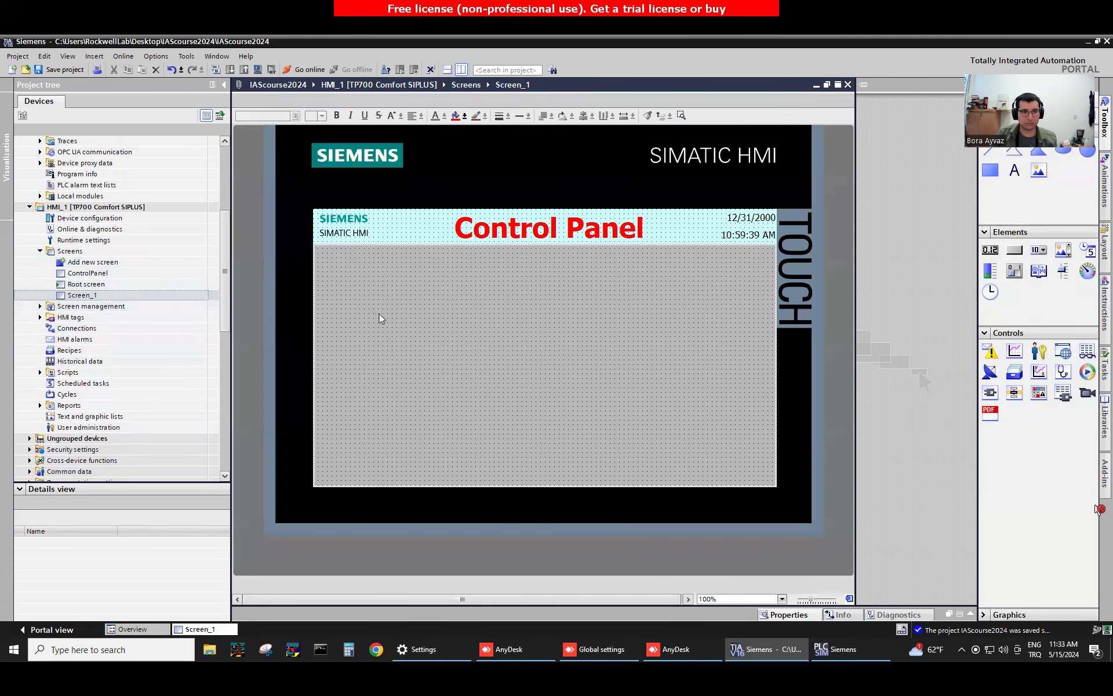
double_click(557, 230)
drag(557, 229, 440, 236)
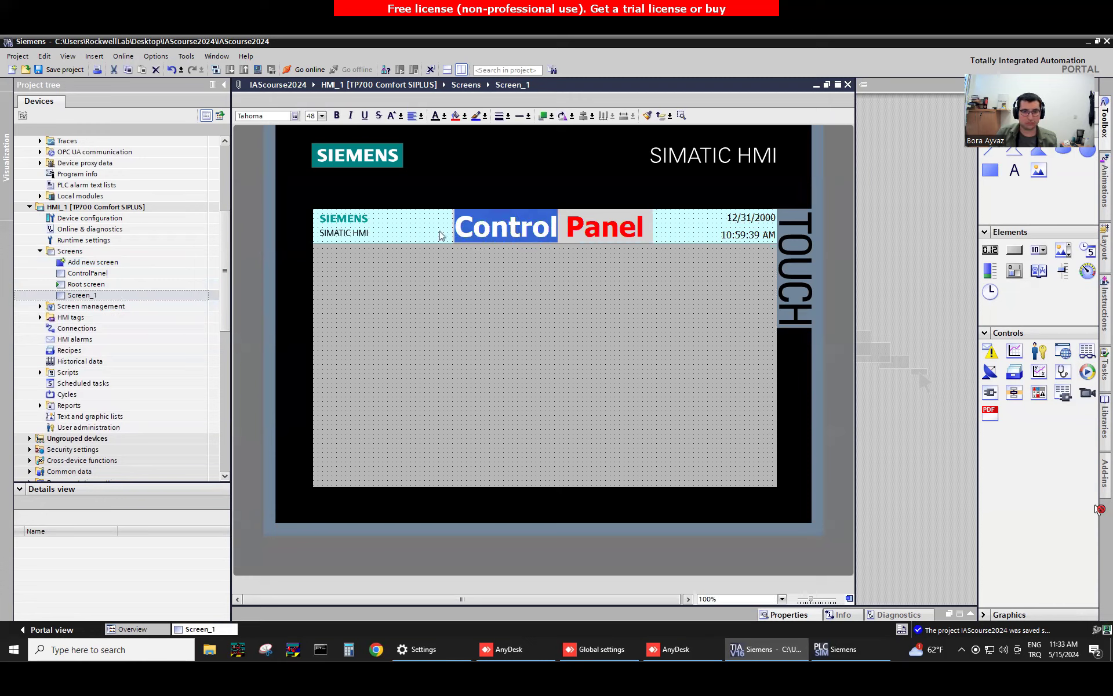
text(Process)
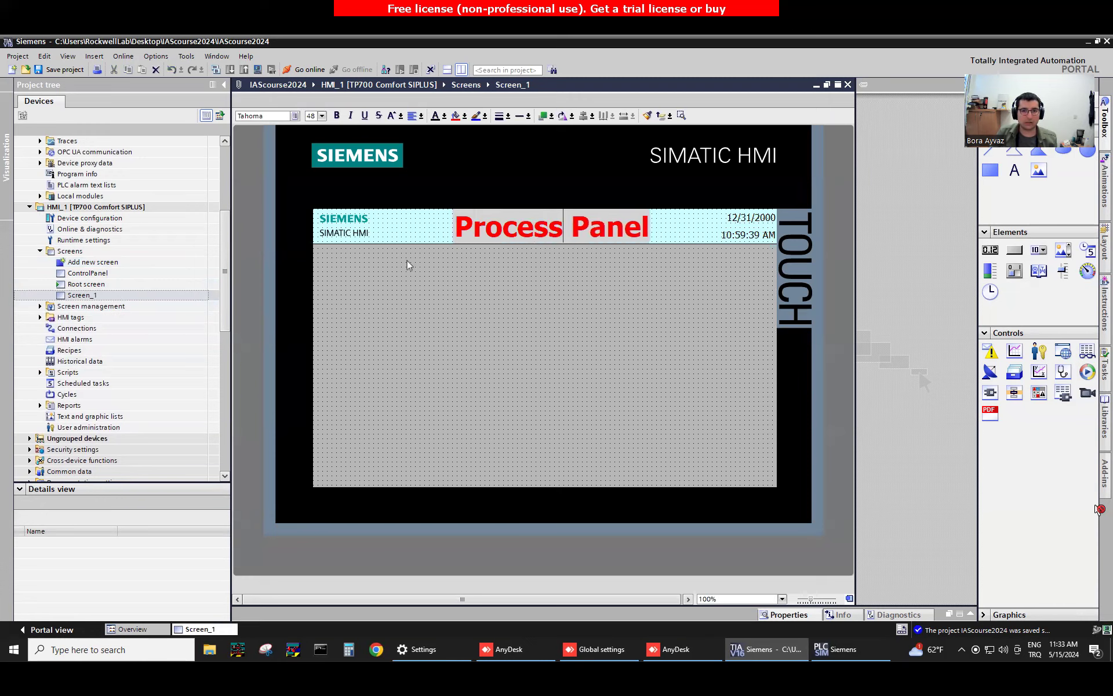
click(410, 264)
Show ControlPanel beside Screen_1, align the Process Panel title with the Control Panel title and save the project
drag(89, 283, 636, 286)
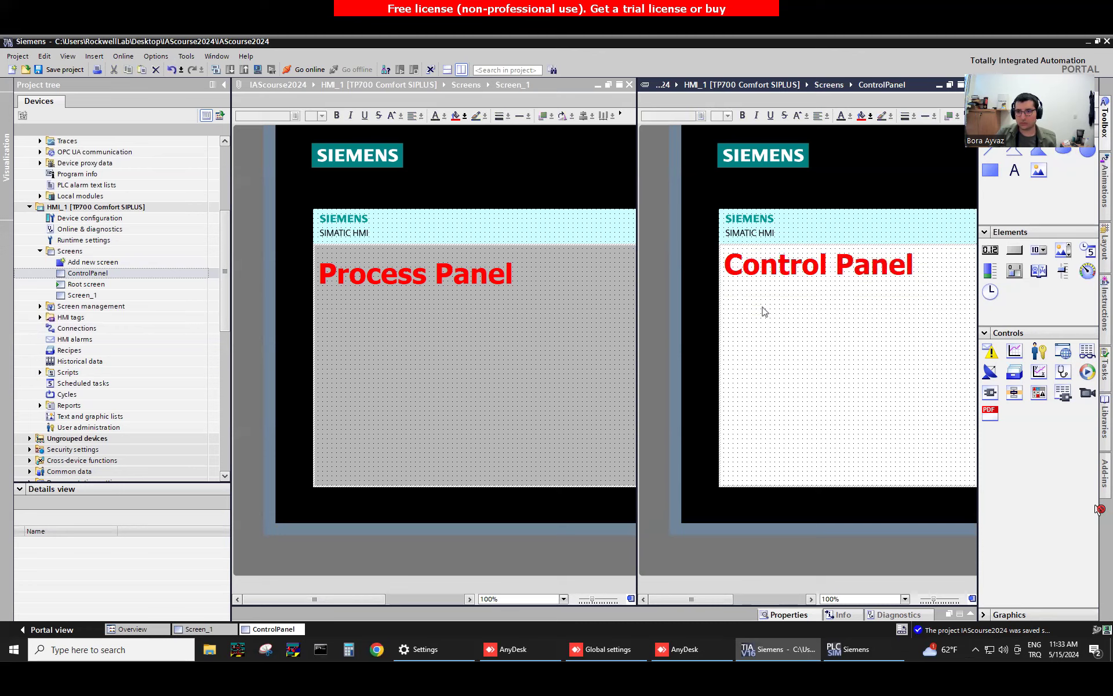
drag(442, 277, 447, 267)
click(814, 266)
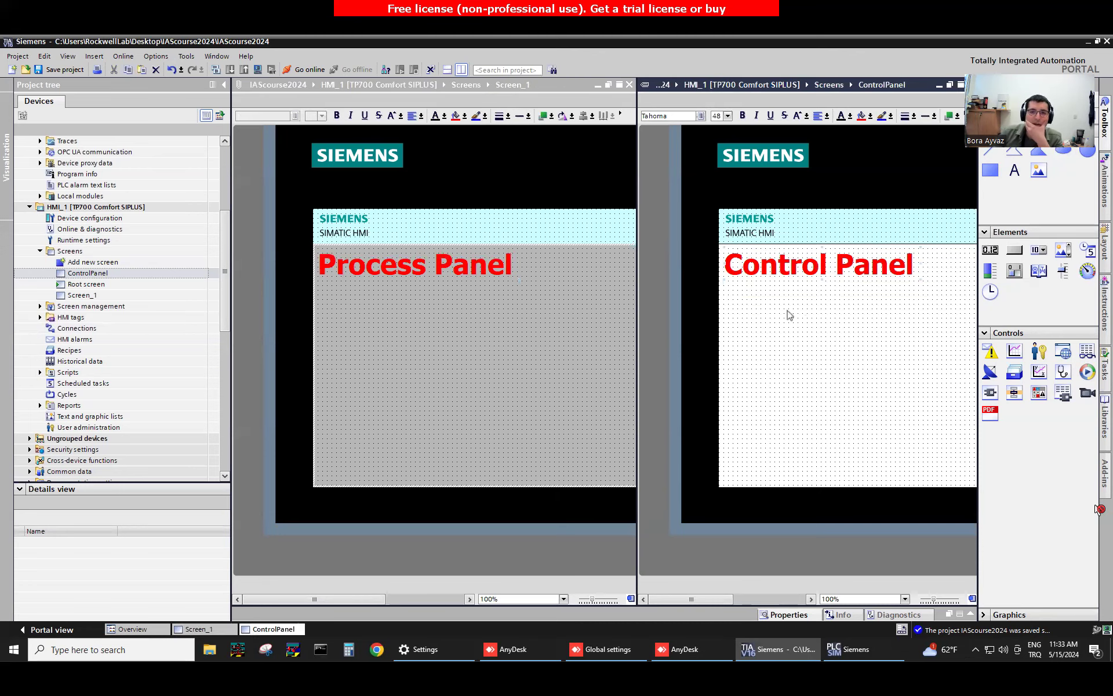
click(451, 339)
click(64, 69)
Close both screen editors and rename Screen_1 as ProcessPanel
click(629, 84)
click(971, 85)
right_click(82, 295)
click(143, 384)
text(ProcessPanel)
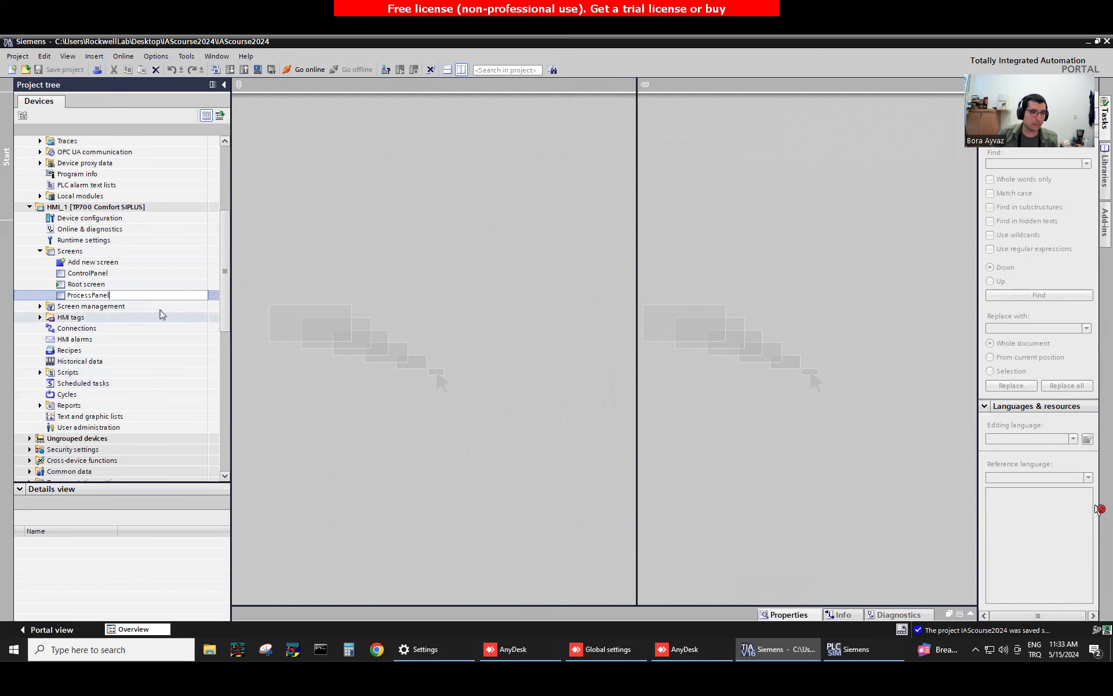
key(Return)
Open the ProcessPanel and Root screens, check the compiled HMI in runtime simulation and exit the runtime
double_click(130, 286)
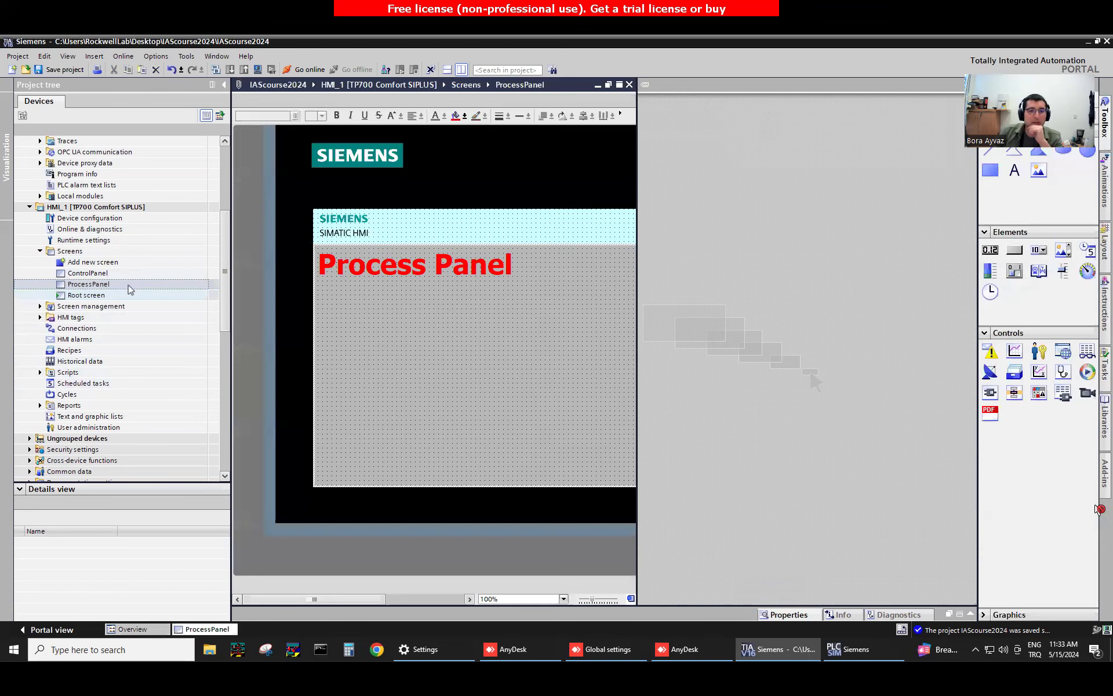
click(114, 295)
double_click(87, 295)
key(ctrl+b)
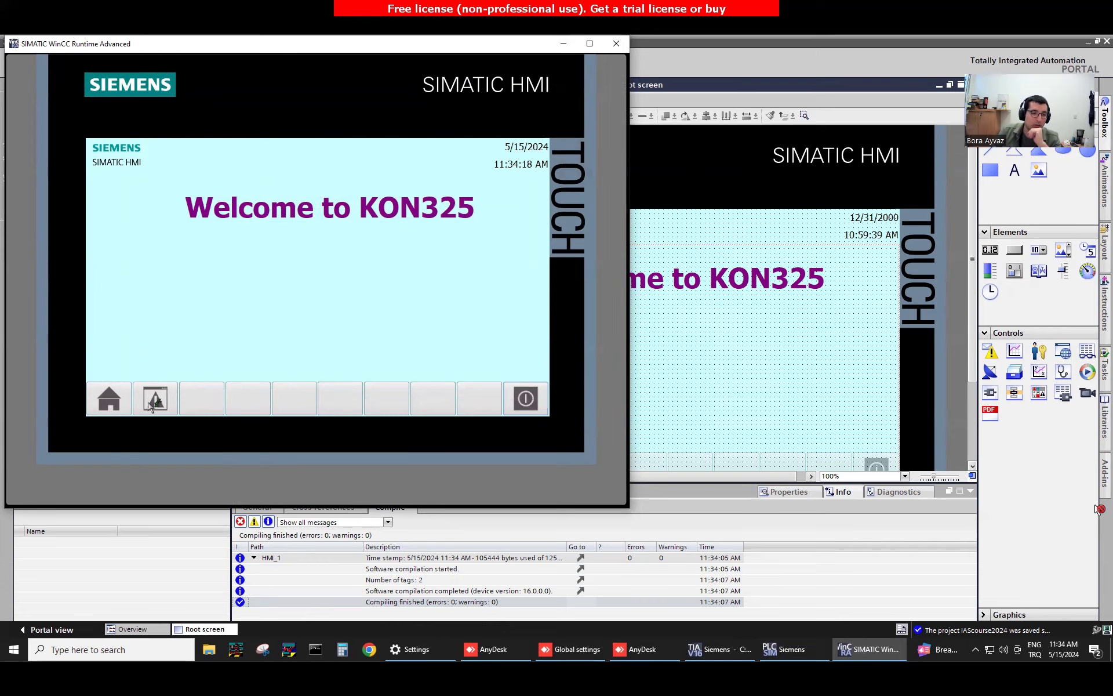
click(532, 401)
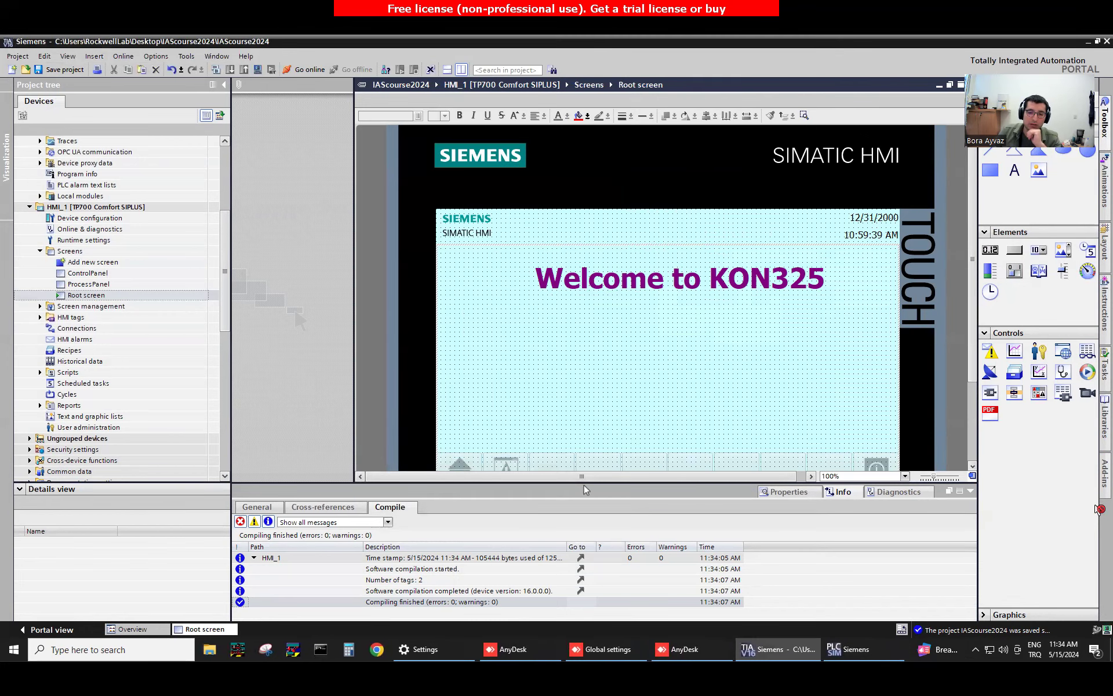
Place a button in the lower left of the Root screen, label it "Control Panel" and enlarge it to fit
drag(585, 486, 585, 537)
drag(1014, 250, 501, 412)
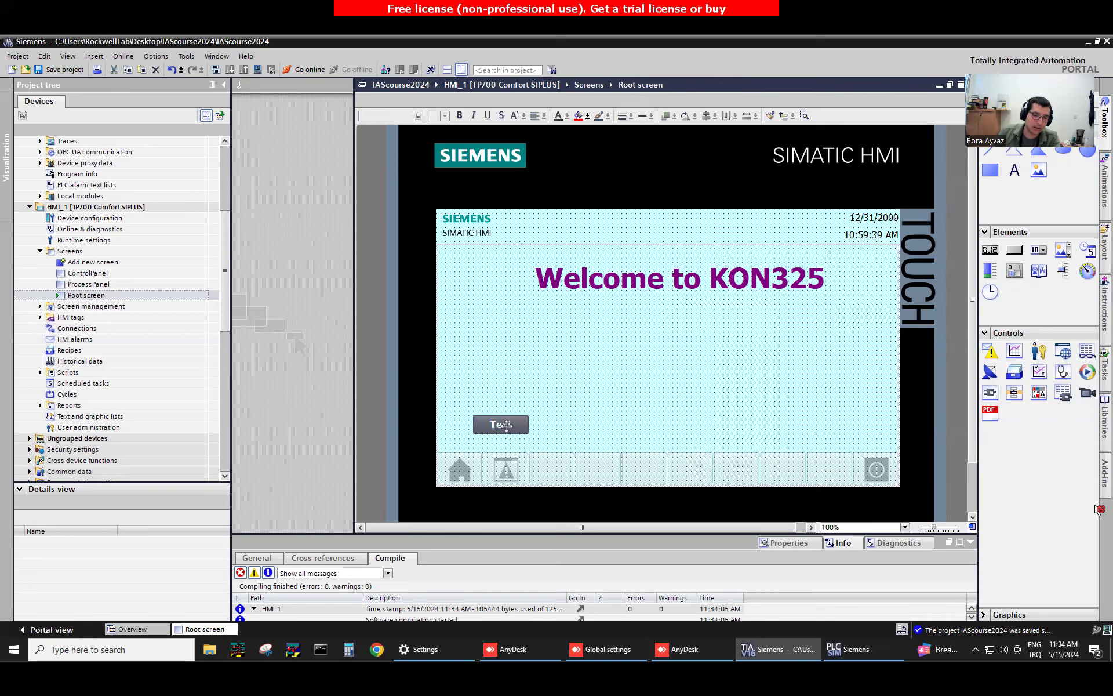
double_click(504, 412)
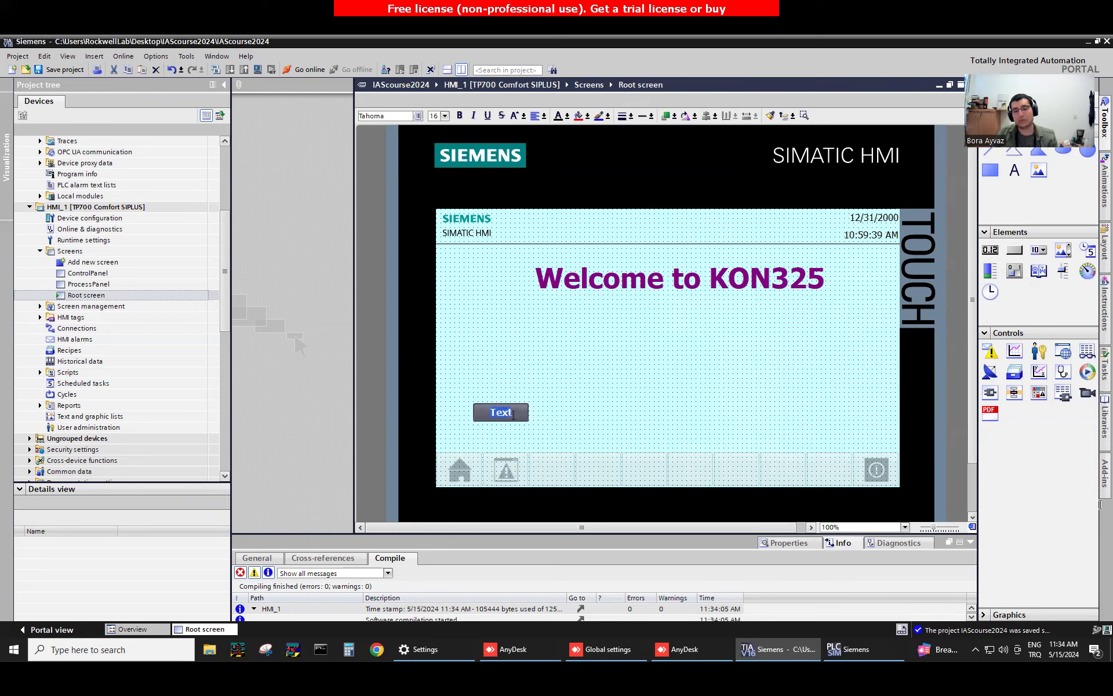
click(512, 369)
double_click(501, 413)
text(Control Panel)
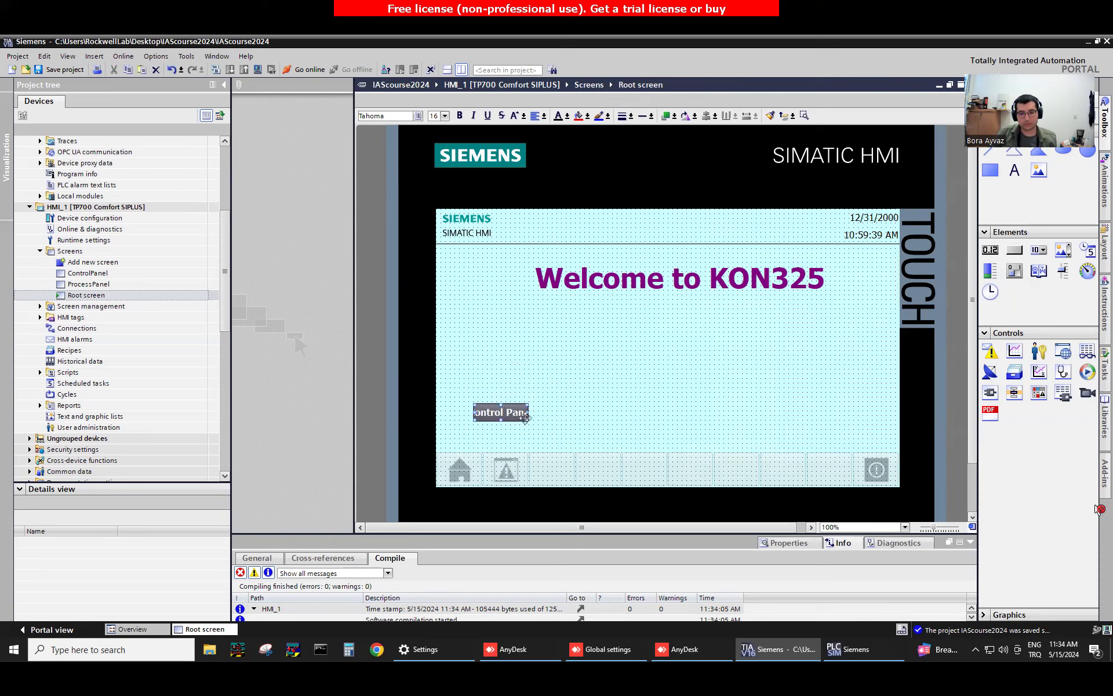
mouse_move(528, 420)
mouse_down()
mouse_move(549, 427)
mouse_move(523, 417)
mouse_up()
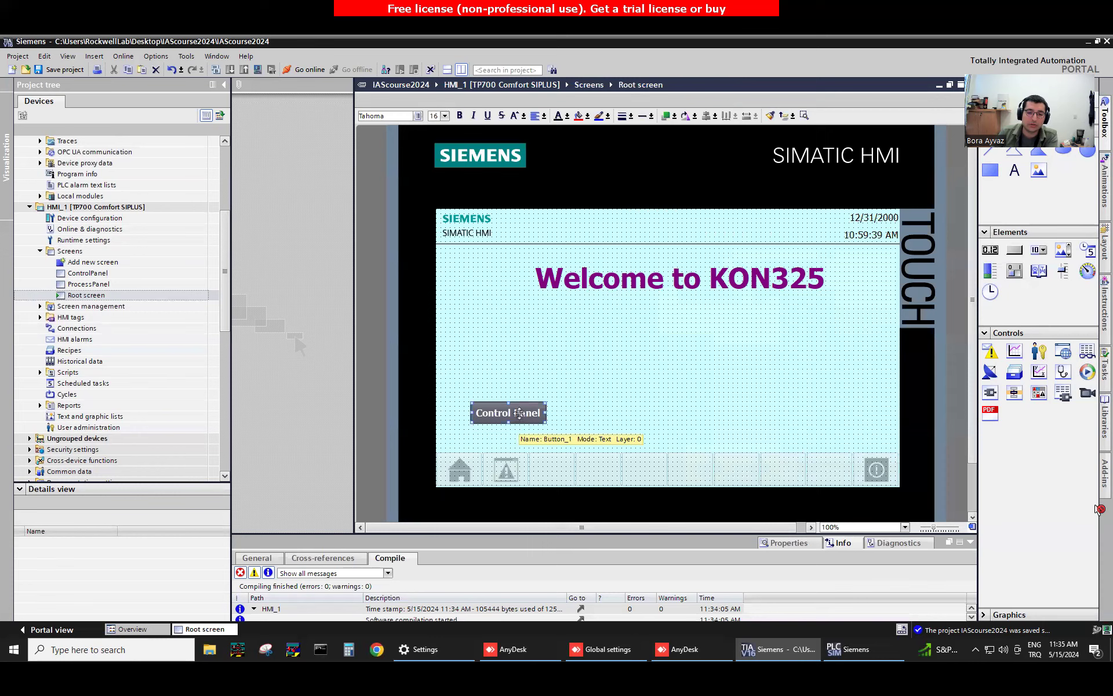
Open the Control Panel button's properties, enlarge the properties area and show its Click event
right_click(511, 407)
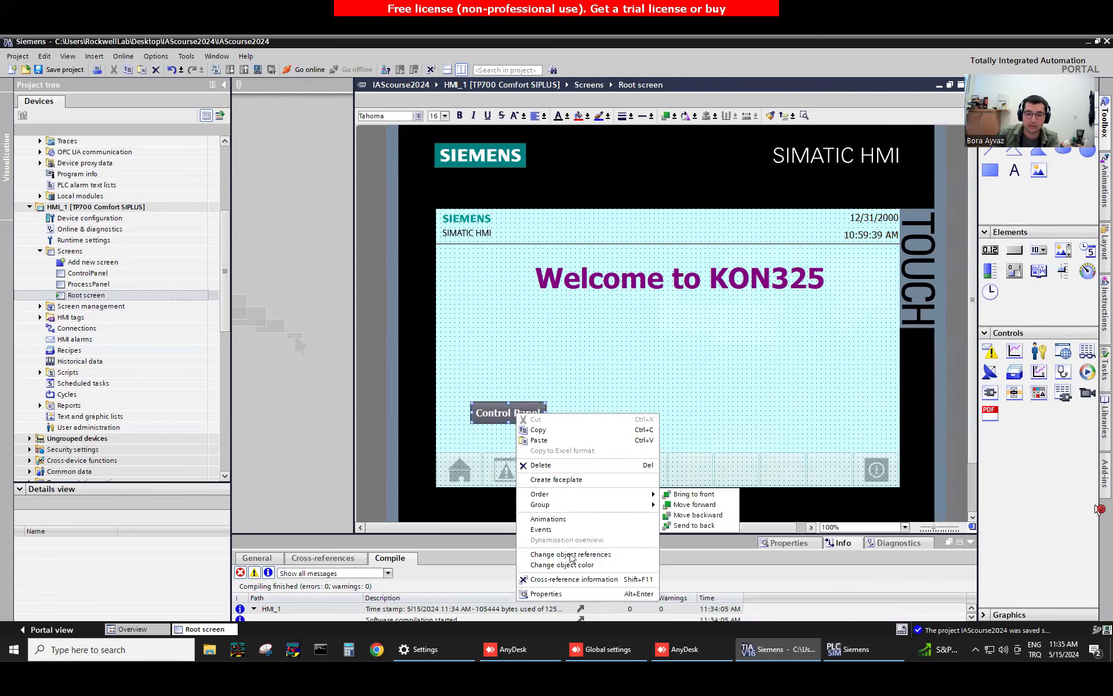
click(577, 597)
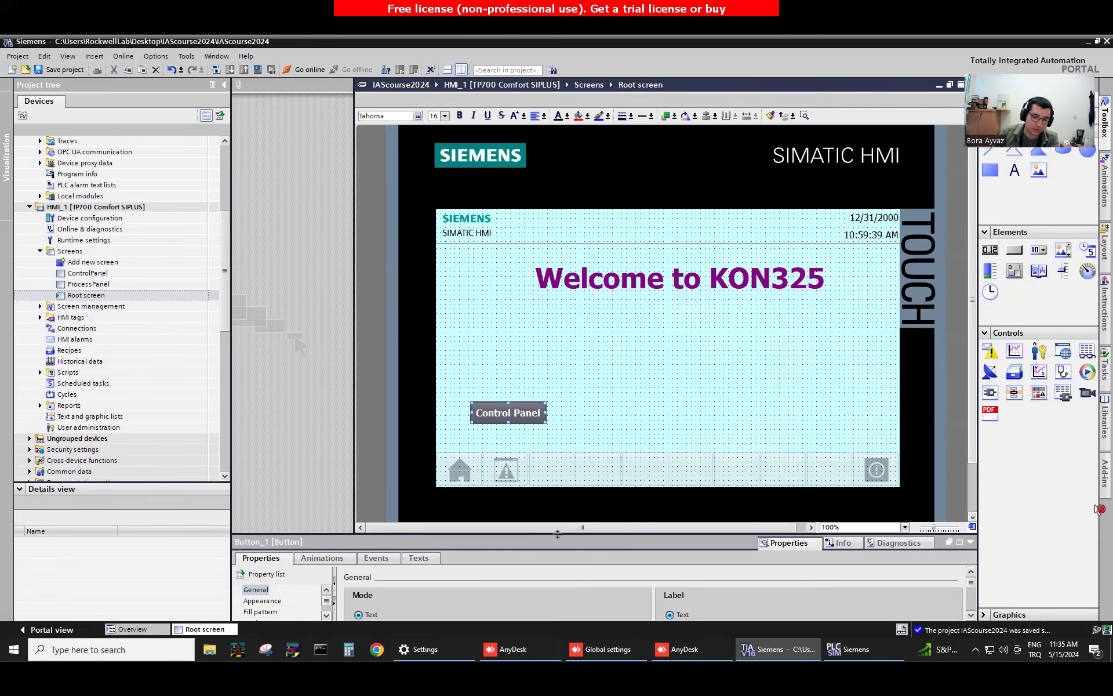
drag(558, 534, 563, 441)
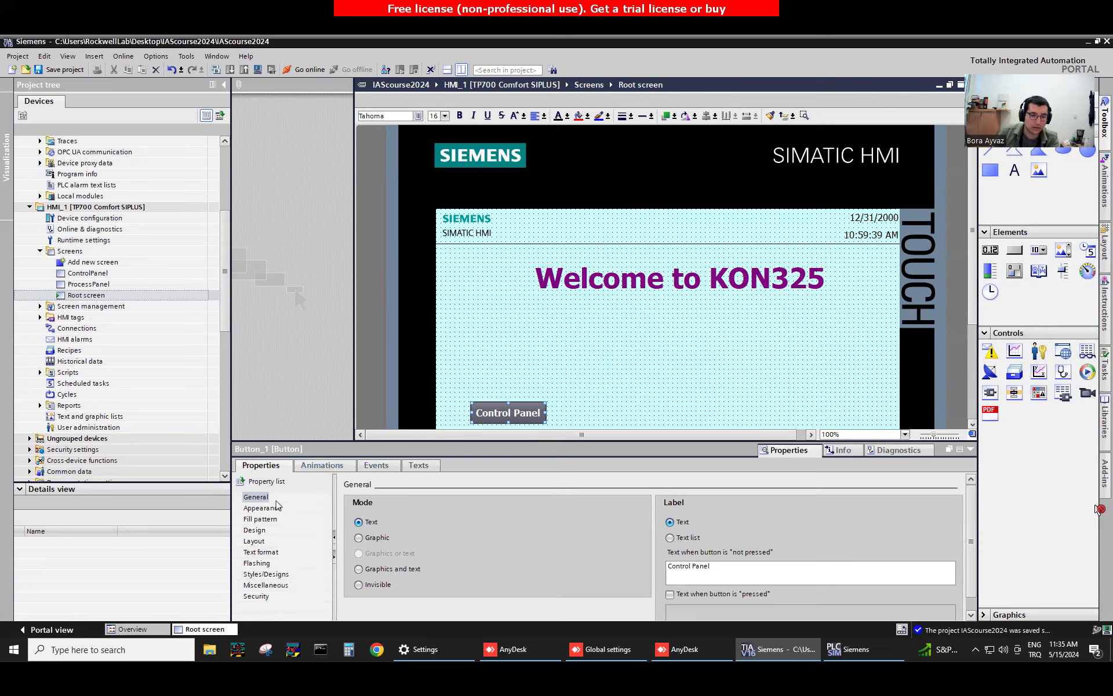
click(376, 465)
click(263, 496)
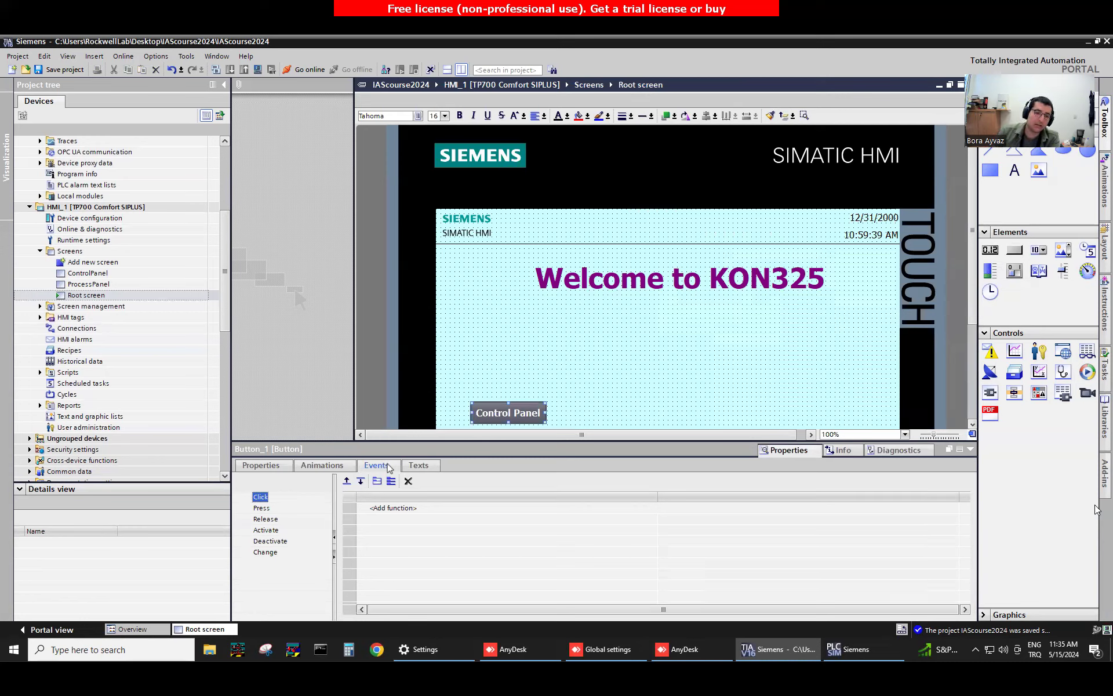
Add the ActivateScreen system function from the Screens group to the button's Click event
click(394, 508)
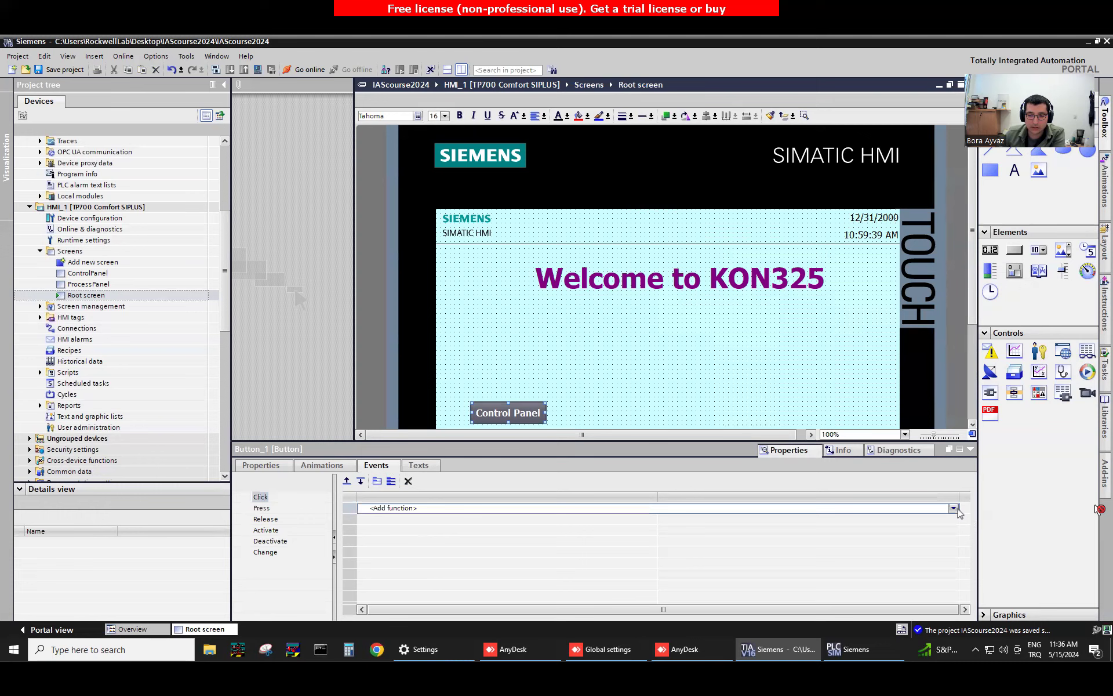
click(953, 508)
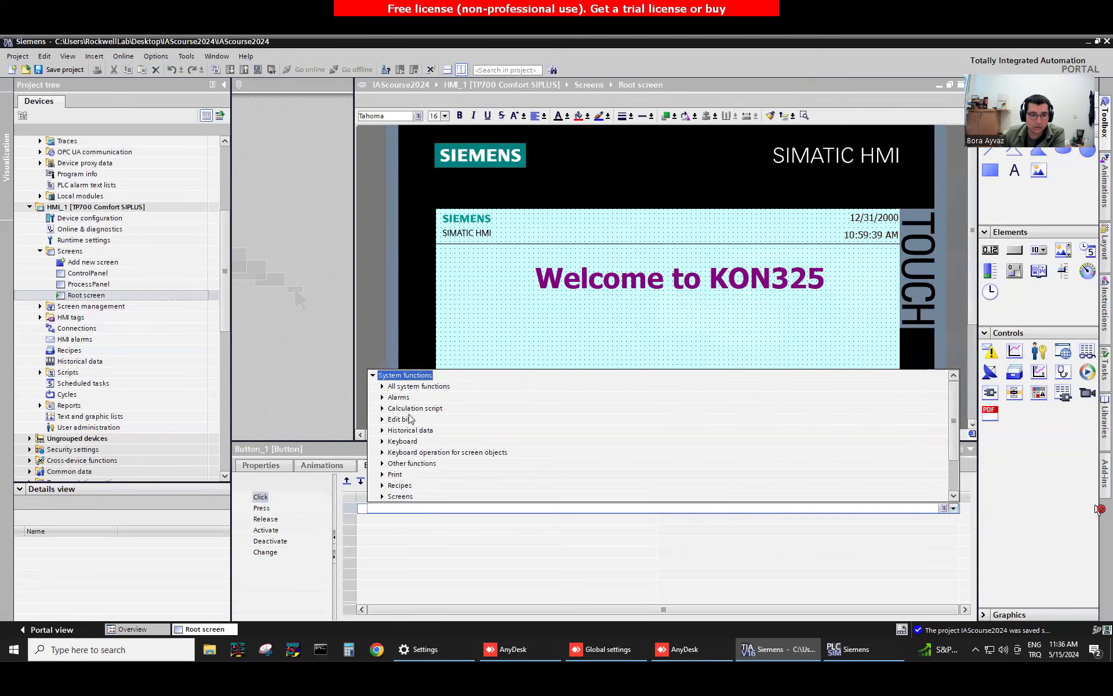
scroll(452, 451, down, 3)
scroll(453, 450, up, 3)
scroll(406, 452, down, 3)
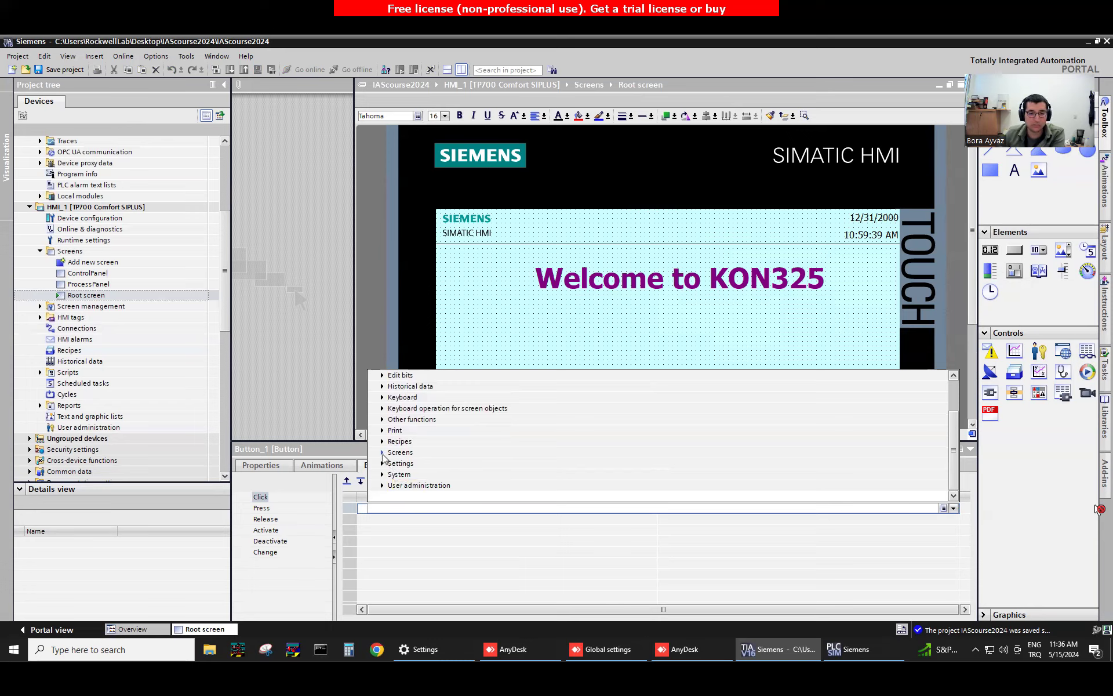
click(383, 462)
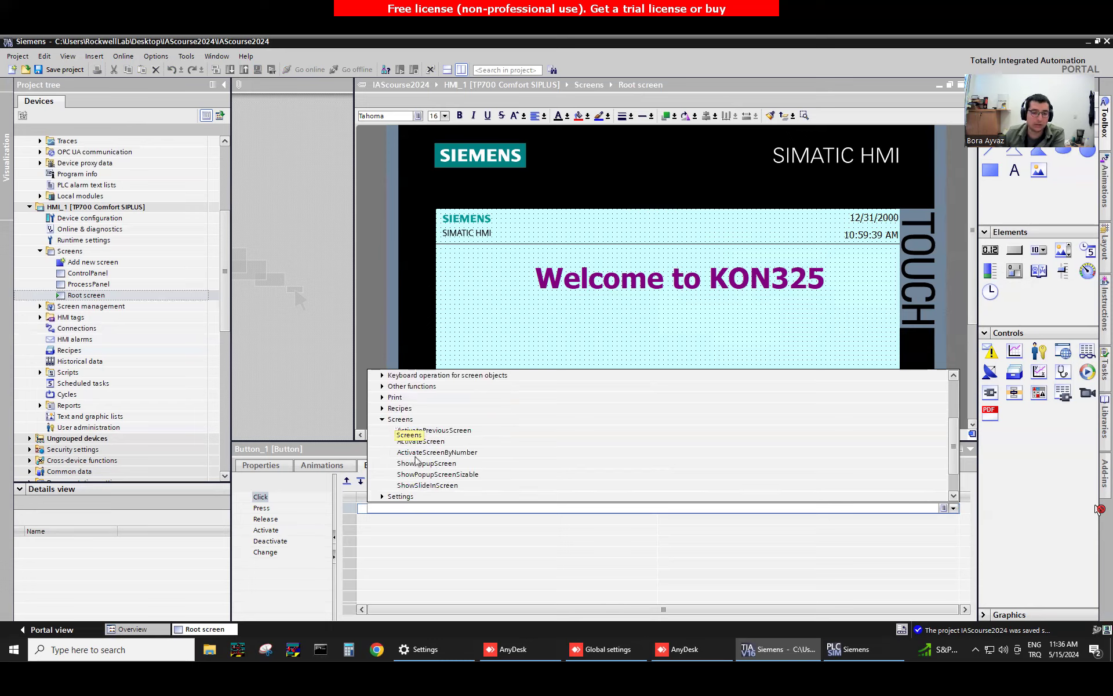
click(427, 441)
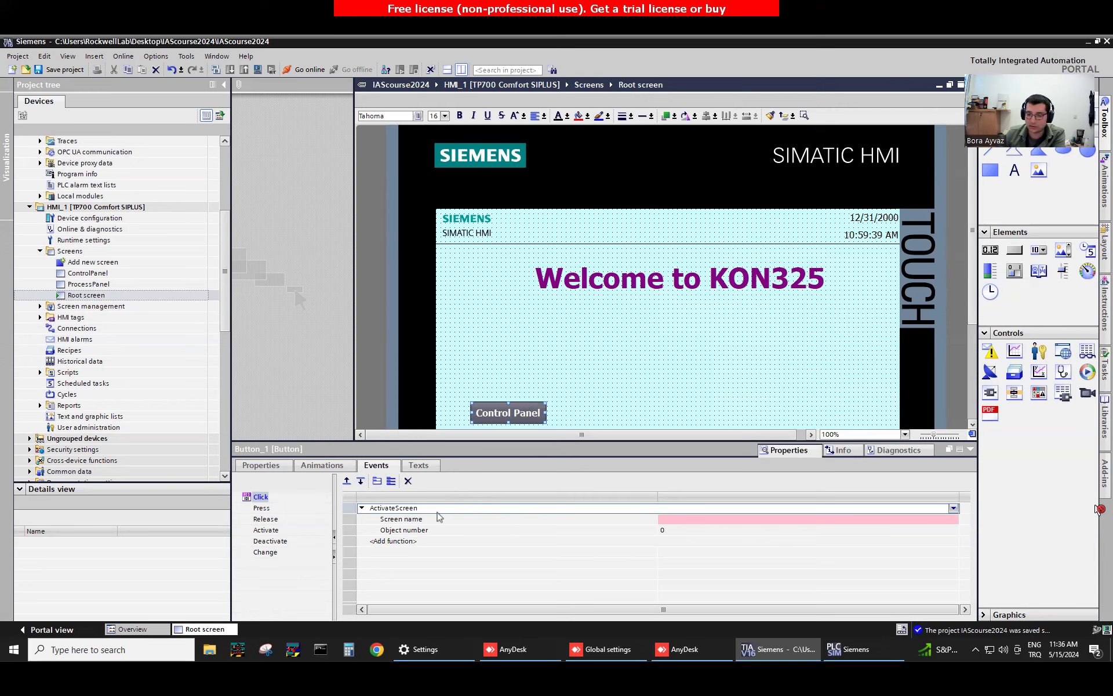
Choose ControlPanel as the screen name for the ActivateScreen function
click(450, 530)
click(423, 517)
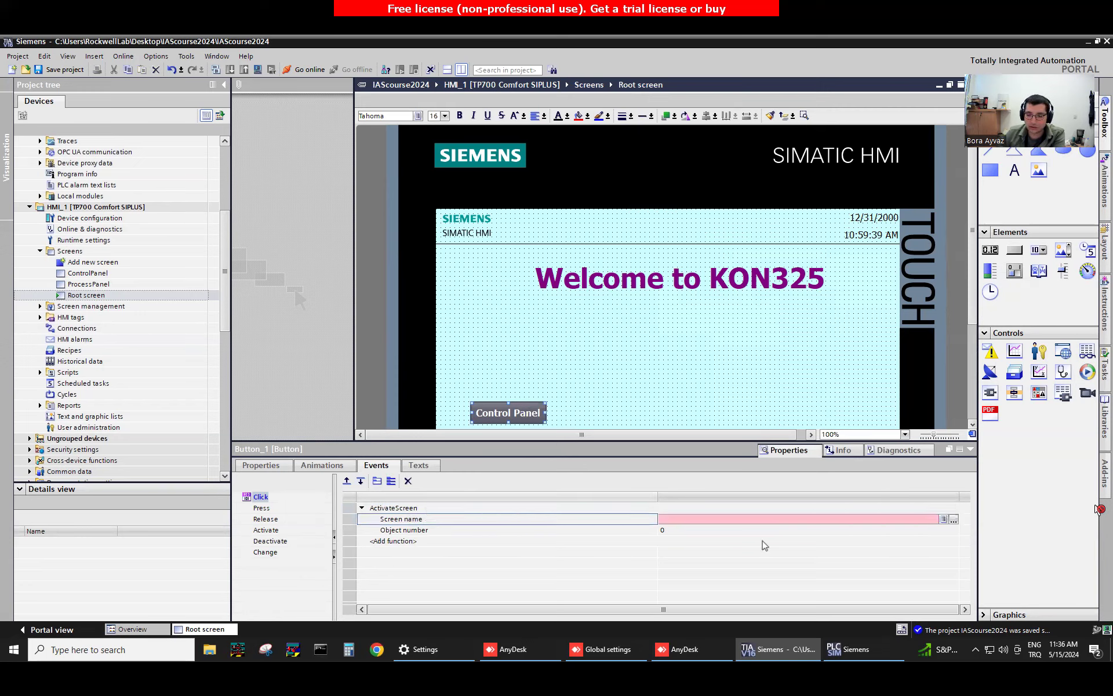
click(801, 520)
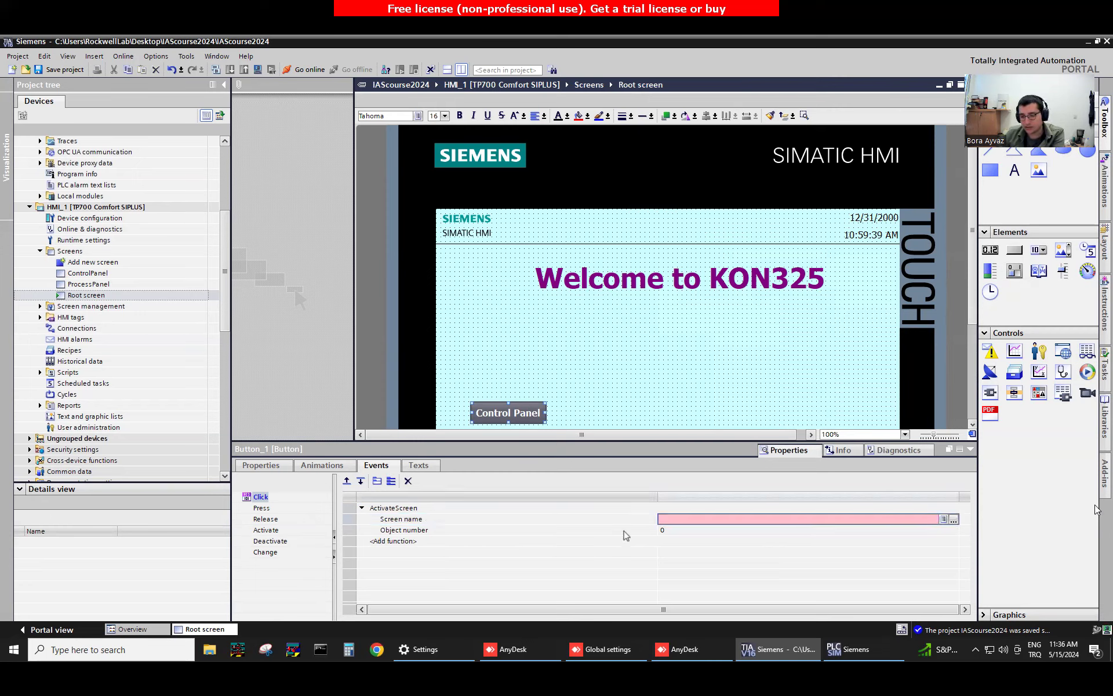
click(953, 519)
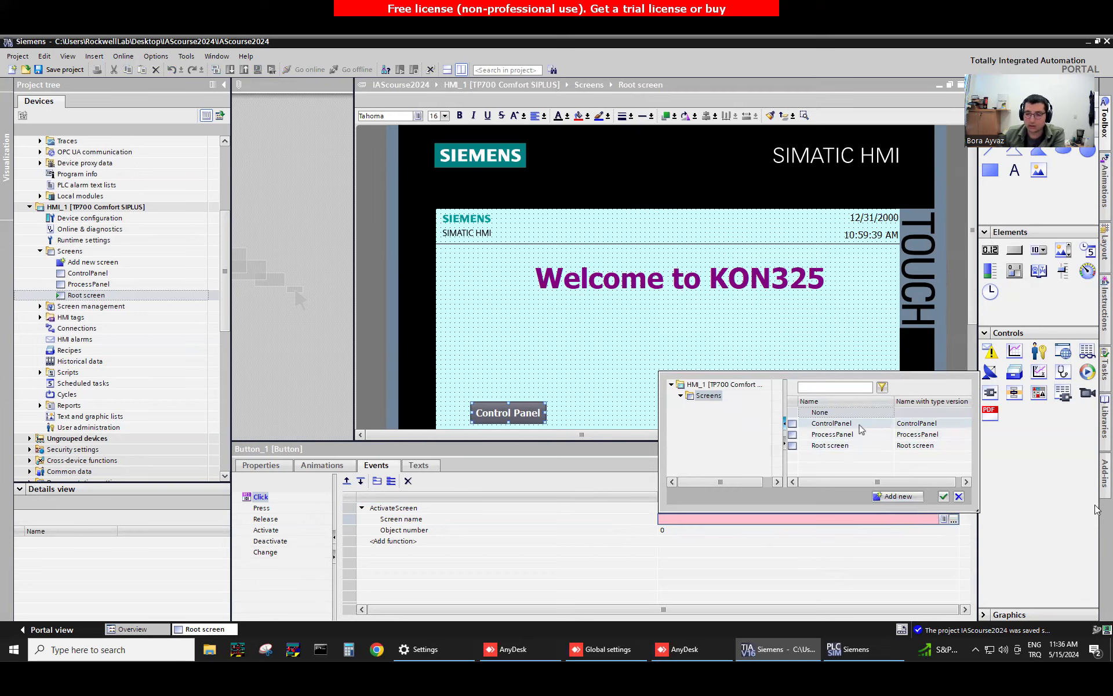
click(852, 423)
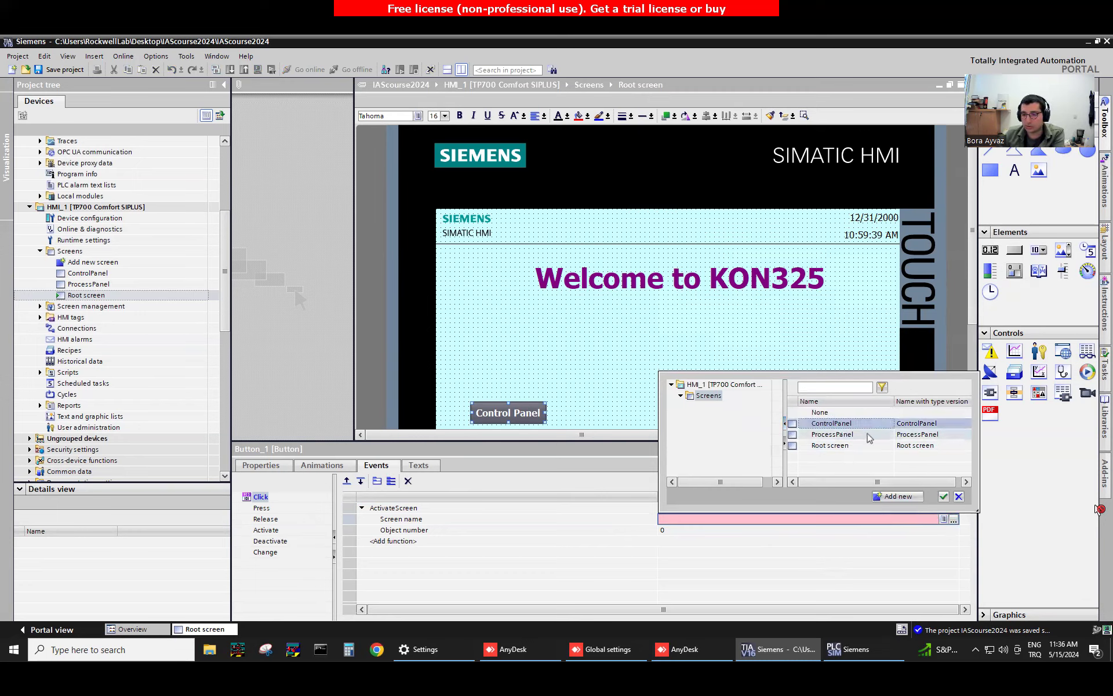
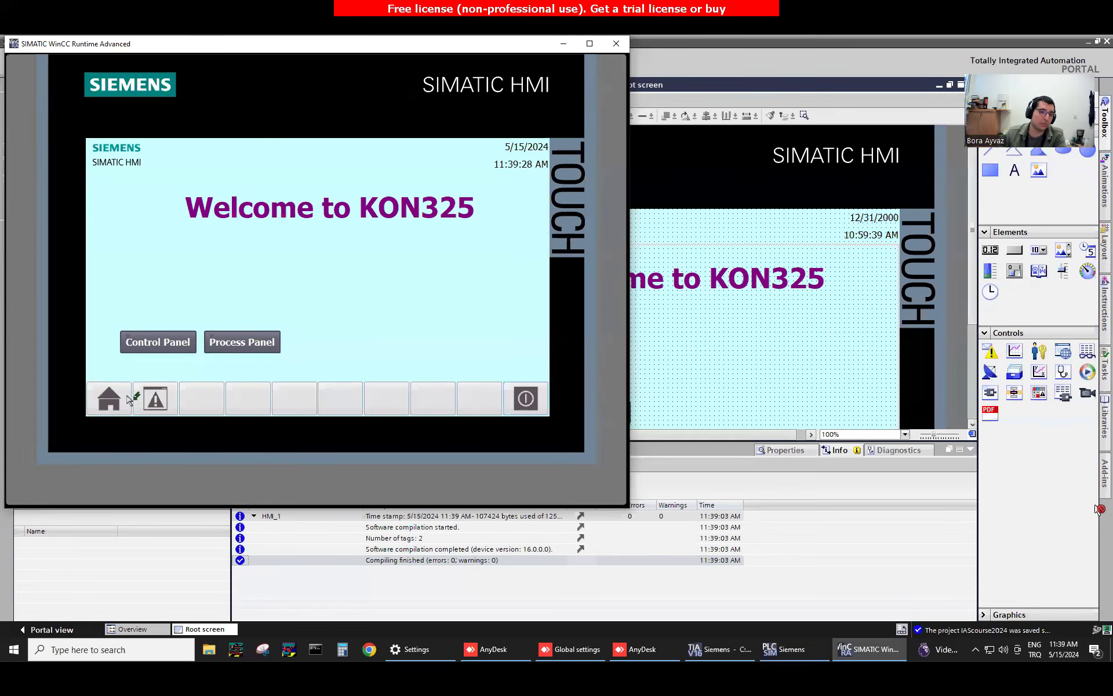
Test switching between the Root screen and ControlPanel with their buttons in the runtime simulation, and exit the runtime
click(146, 343)
click(145, 392)
click(166, 345)
click(154, 393)
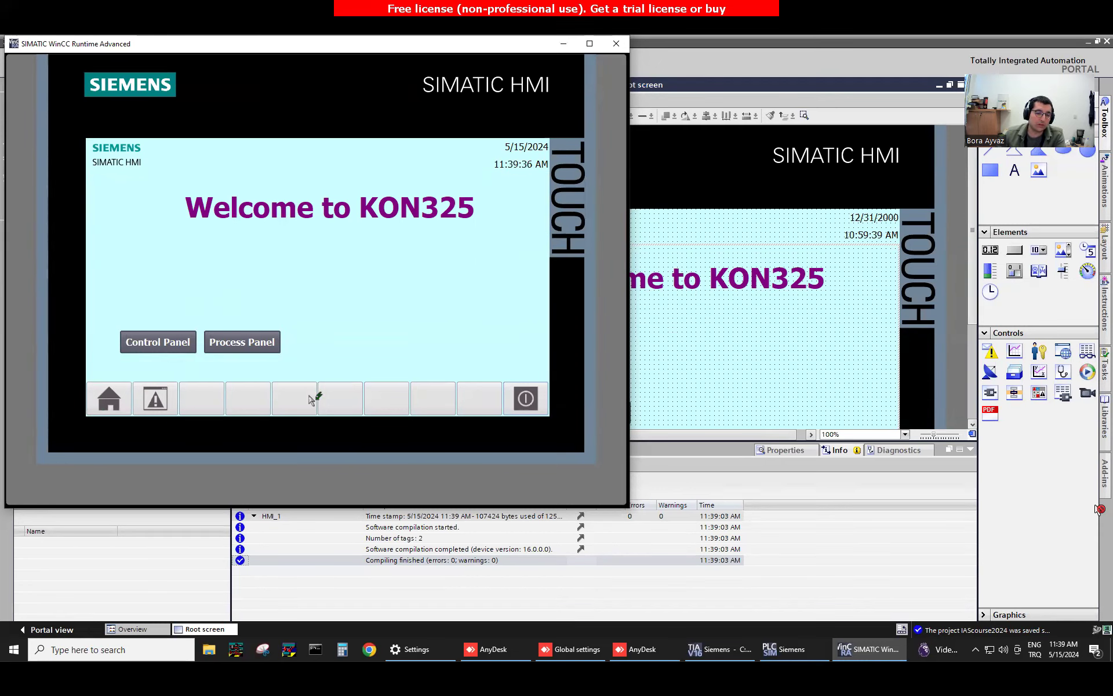
click(526, 399)
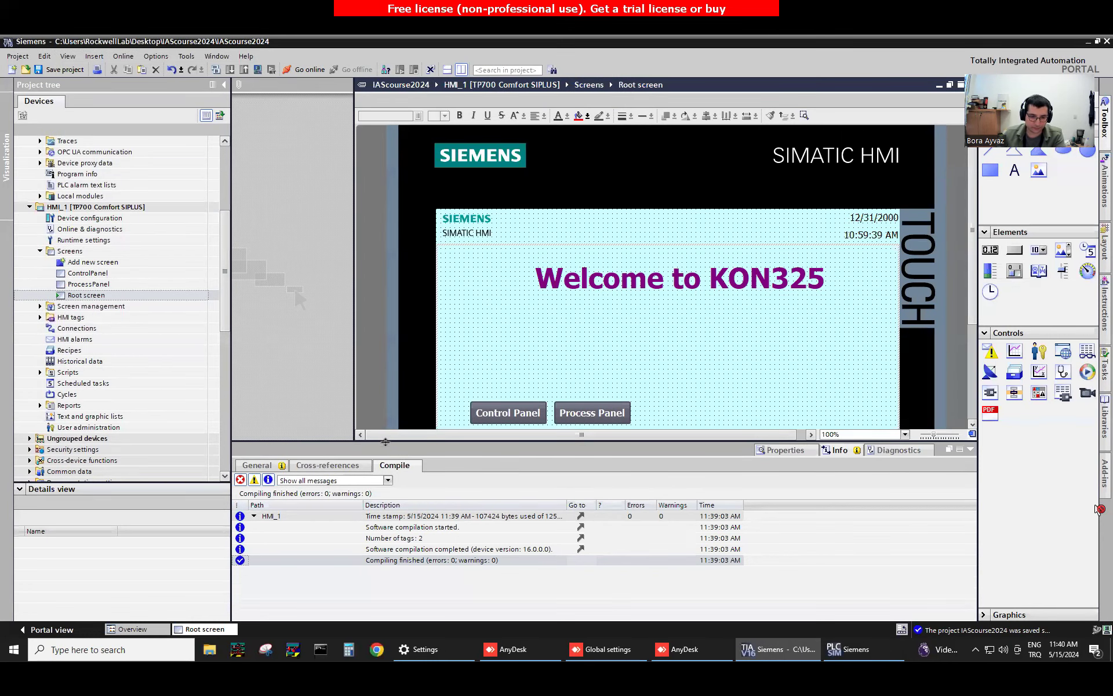
Shrink the compile information area, close the Root screen, and open ControlPanel in a widened editor
drag(385, 441, 393, 518)
click(971, 84)
double_click(88, 273)
drag(354, 281, 874, 313)
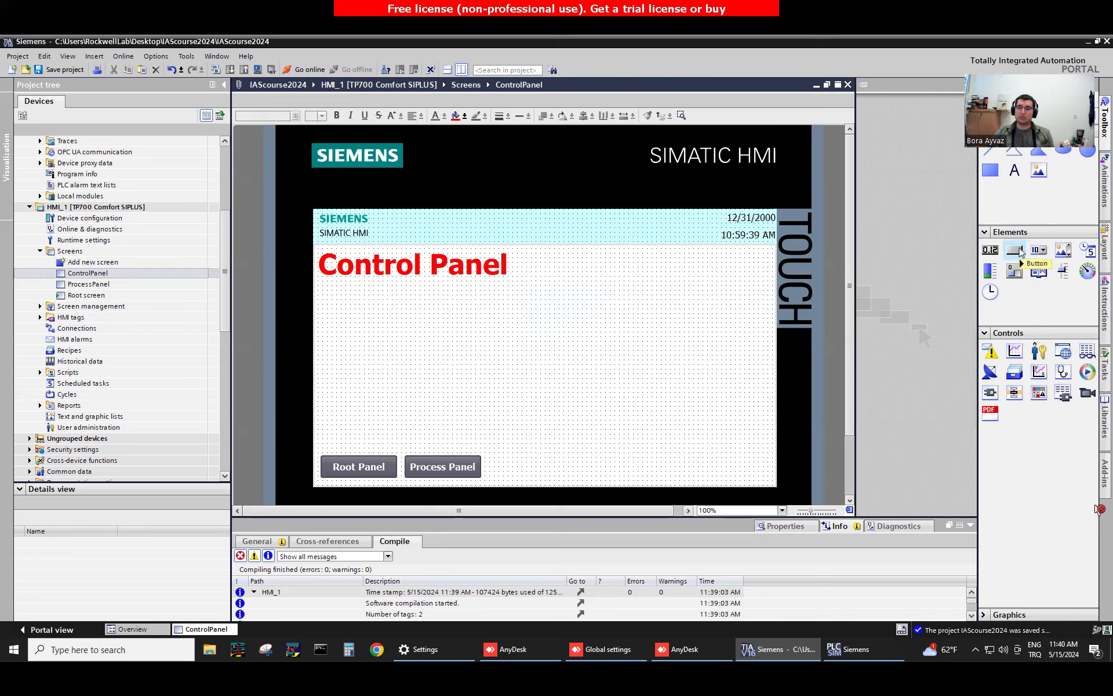
Add a button labelled Start below the Control Panel title, and view its general and appearance properties in an enlarged properties area
drag(1021, 252, 378, 304)
text(Start)
double_click(394, 305)
drag(452, 518, 459, 385)
click(260, 409)
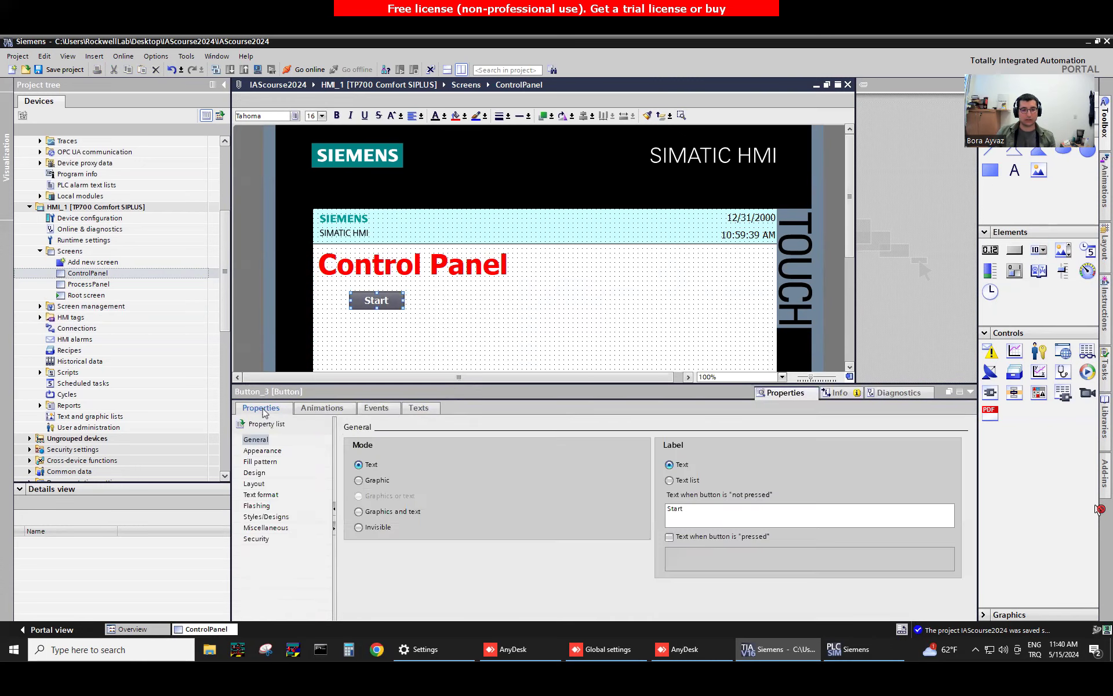
click(258, 440)
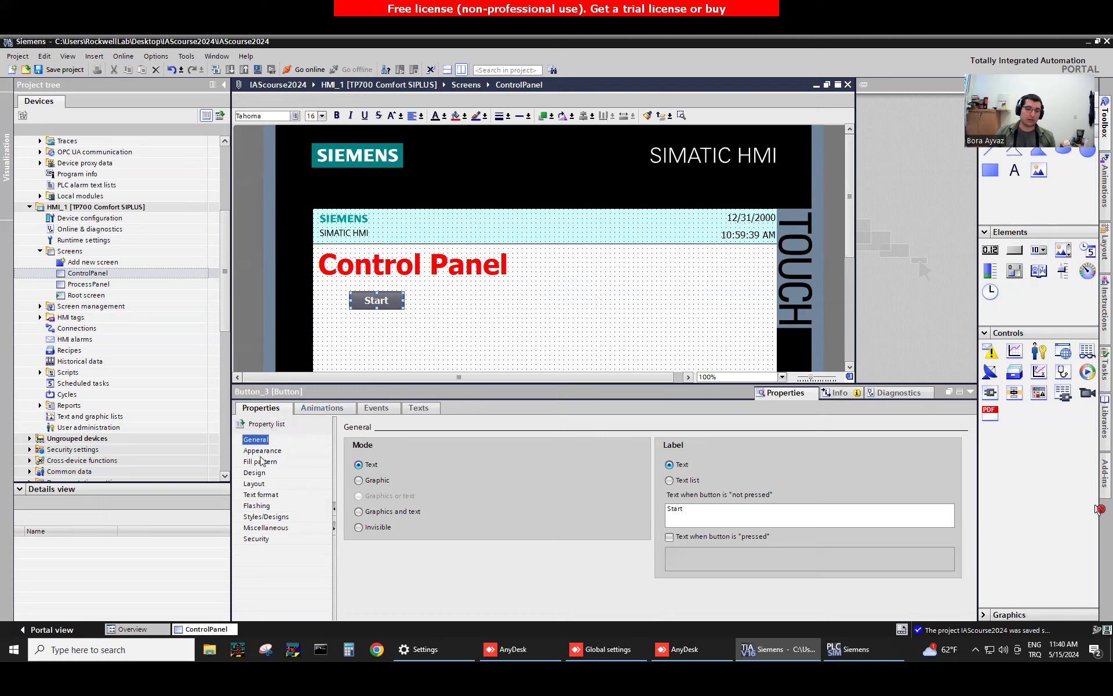
click(272, 451)
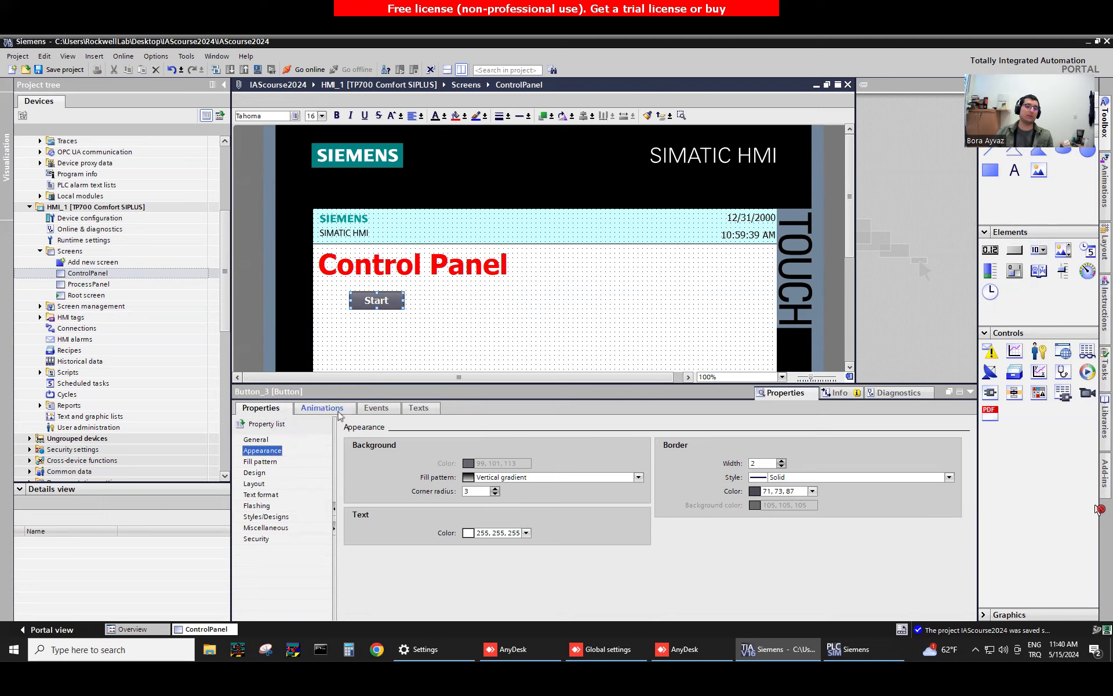
Add the SetBitWhileKeyPressed system function from the Edit bits group to the Start button's Press event
click(377, 408)
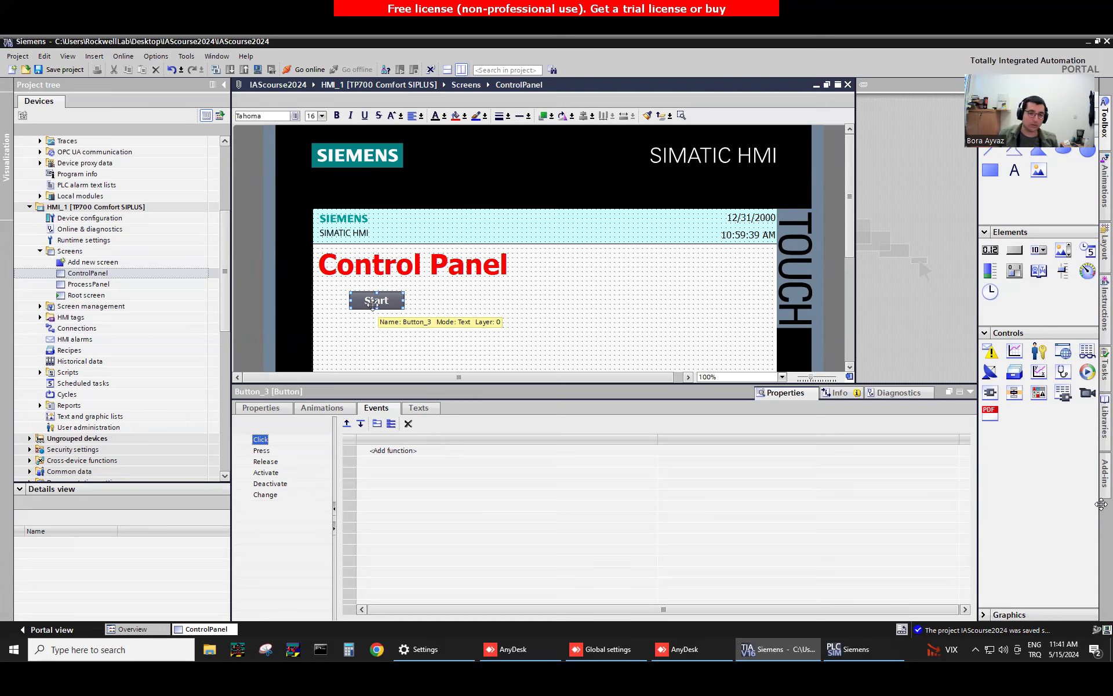
click(268, 454)
click(393, 450)
click(953, 450)
scroll(427, 553, up, 2)
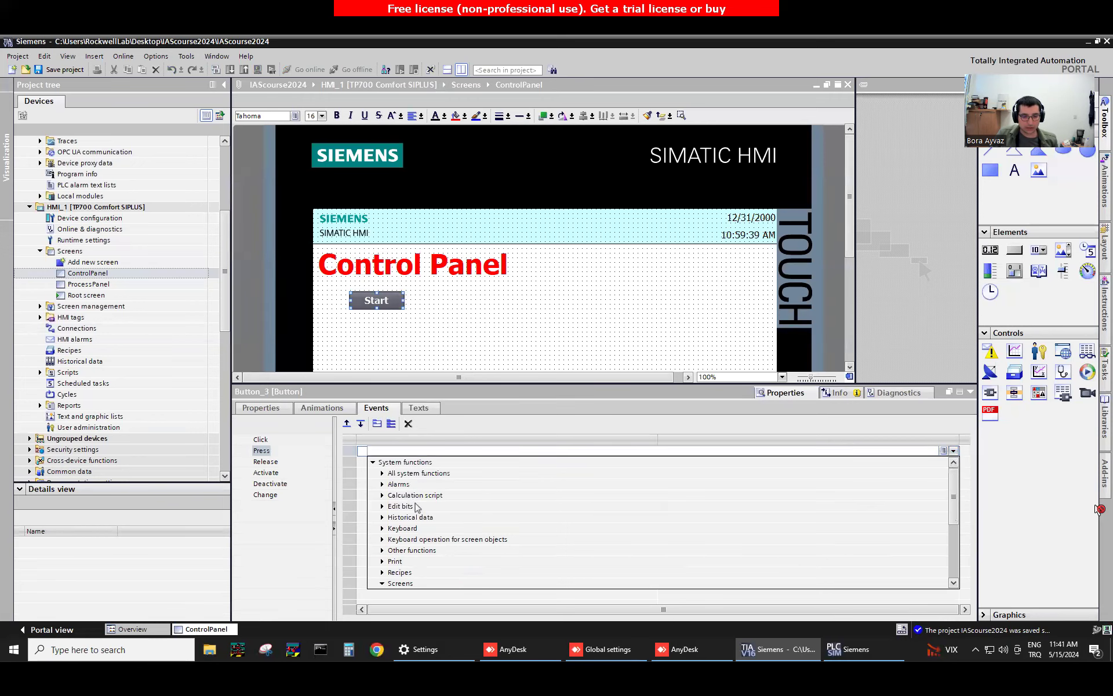
scroll(394, 565, down, 4)
click(382, 473)
scroll(400, 563, up, 2)
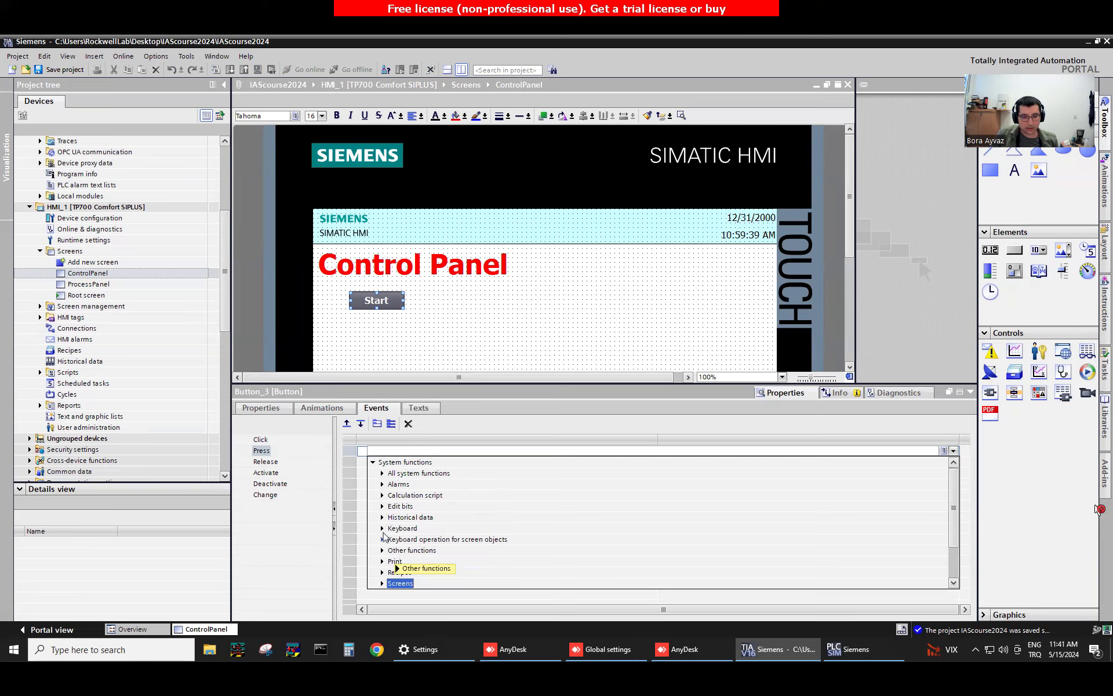
click(382, 507)
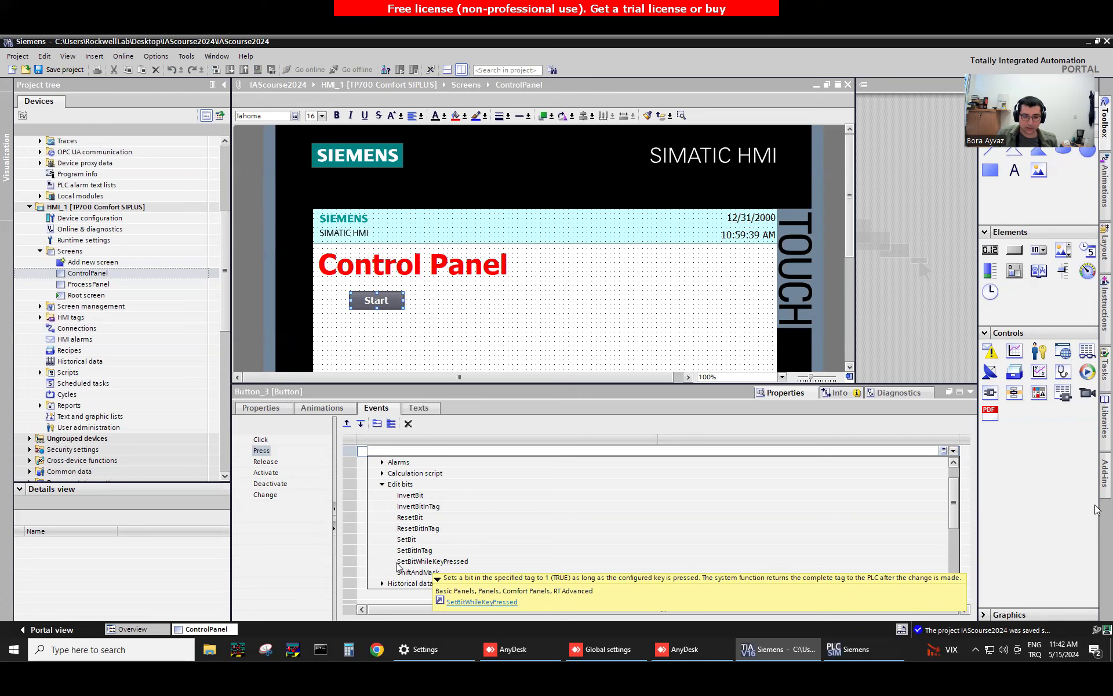
click(422, 561)
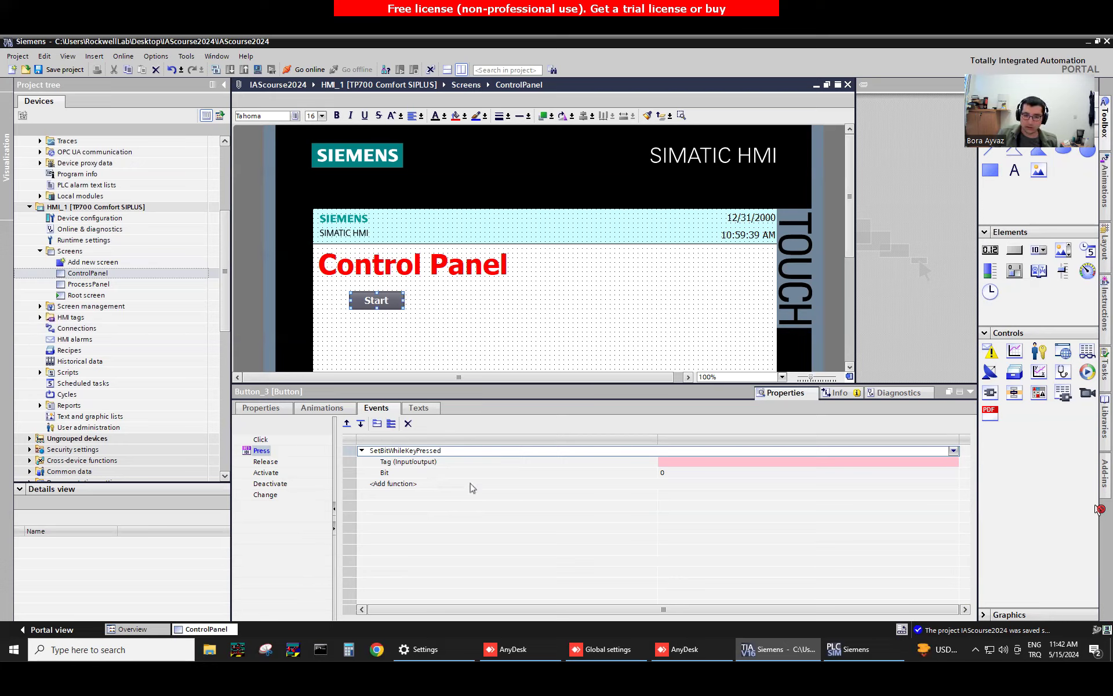
Assign the PLC tag Start_button from the PLC's default tag table to the SetBitWhileKeyPressed function
click(433, 462)
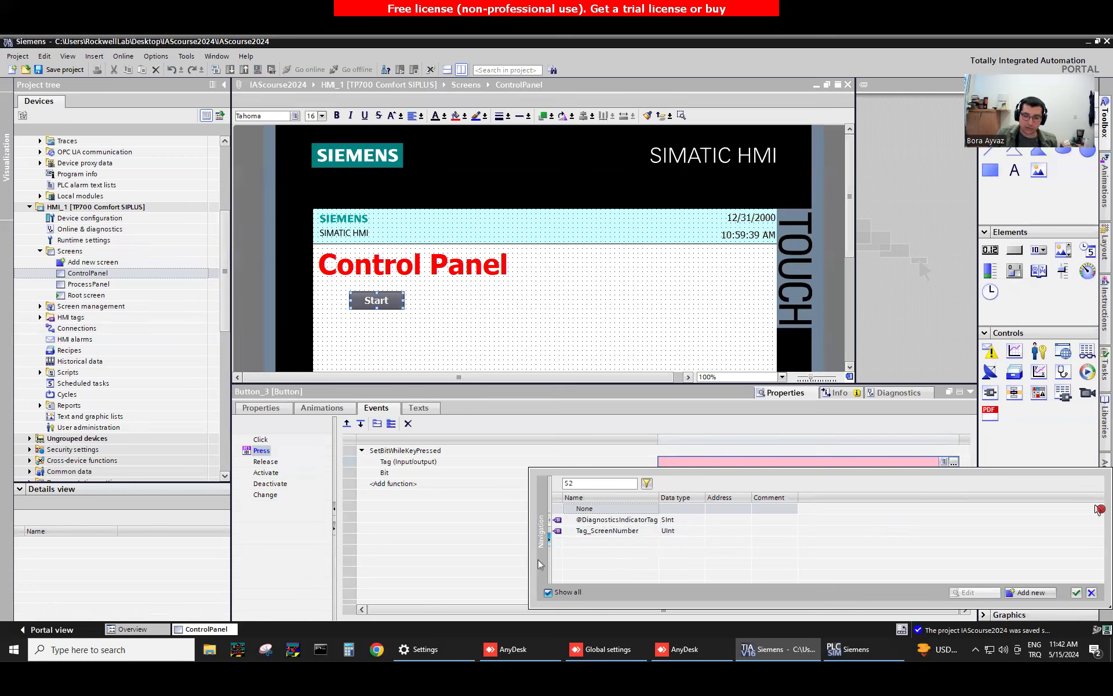
click(550, 544)
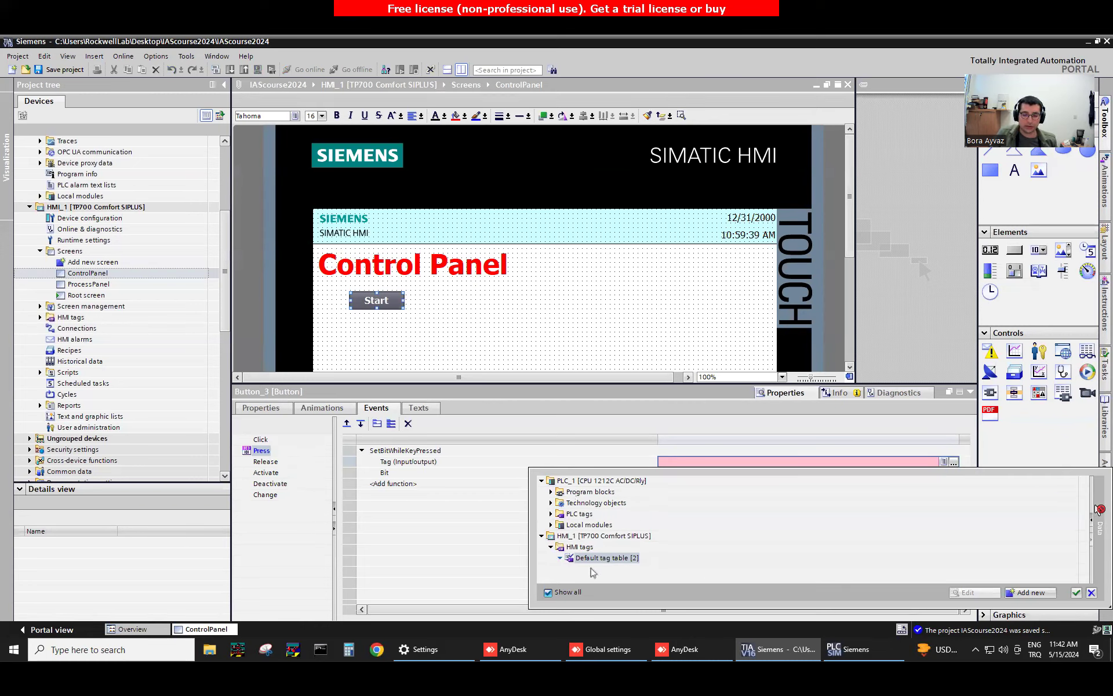
click(551, 513)
click(608, 525)
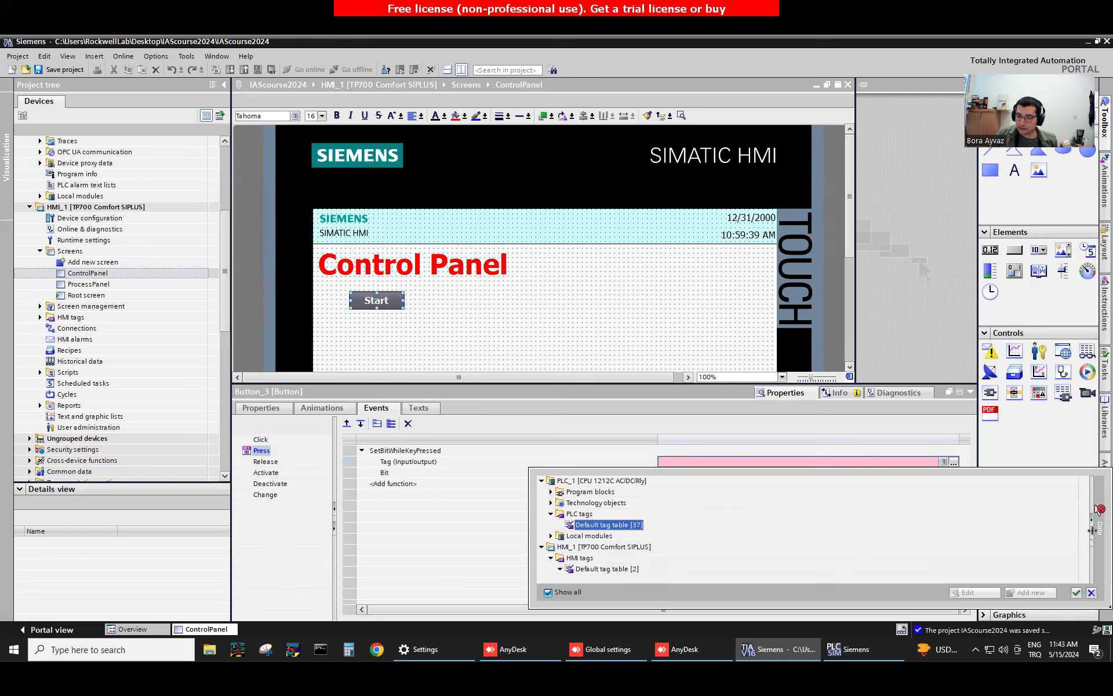
click(1093, 527)
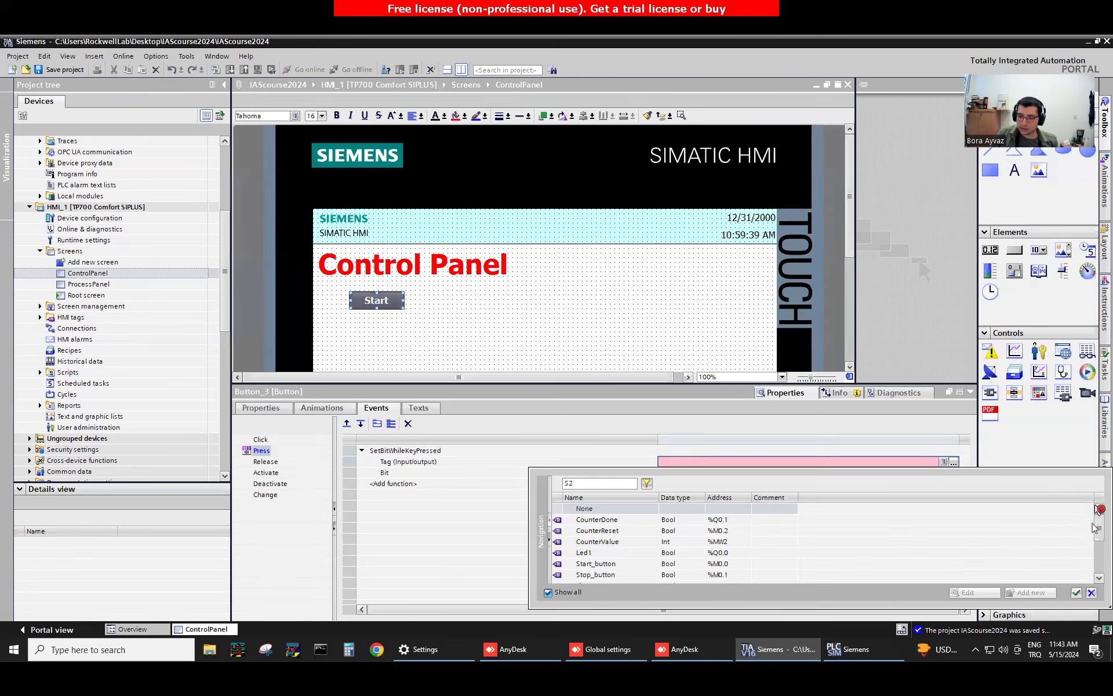
click(621, 562)
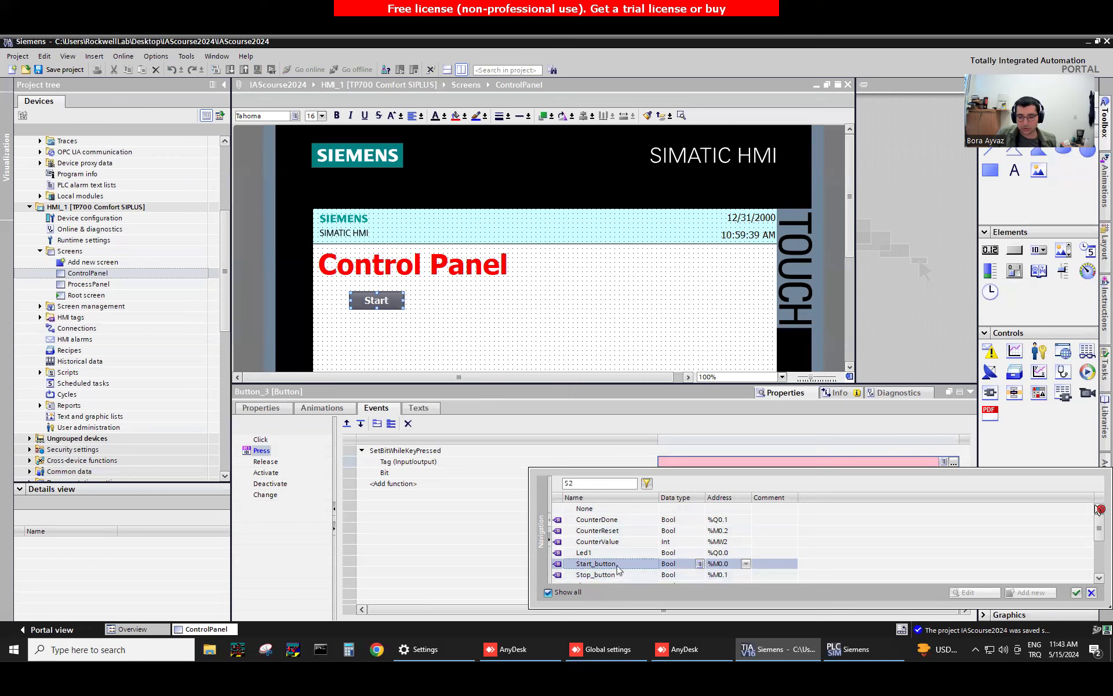
click(1090, 593)
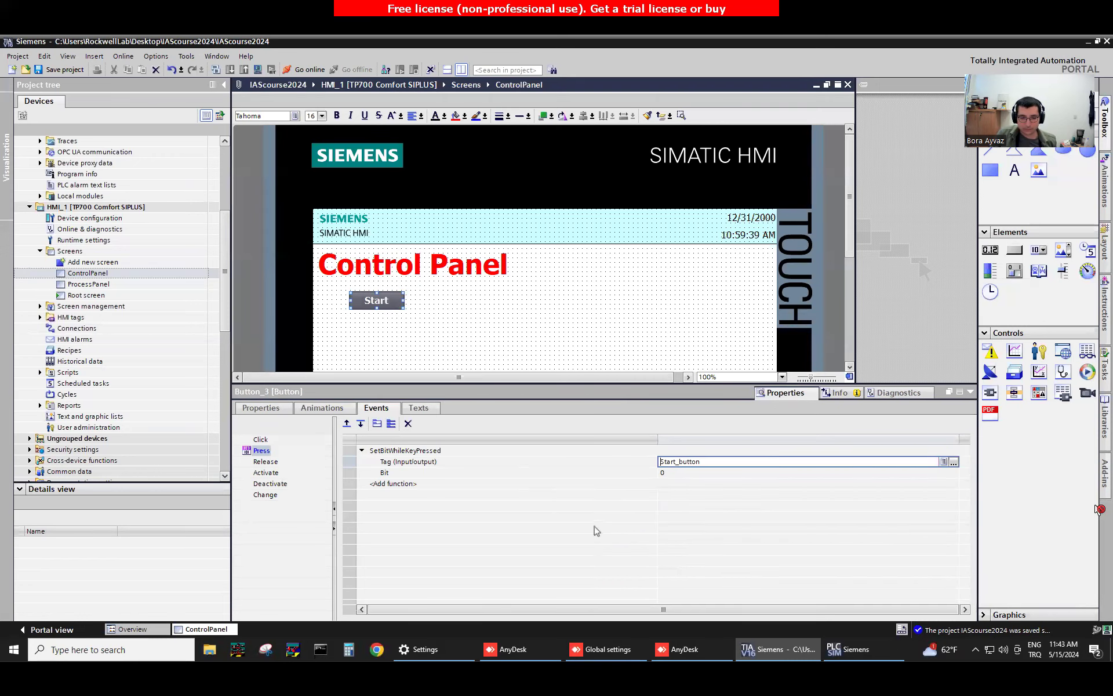
Add an Appearance animation to the Start button and select Start_button as its tag
click(328, 411)
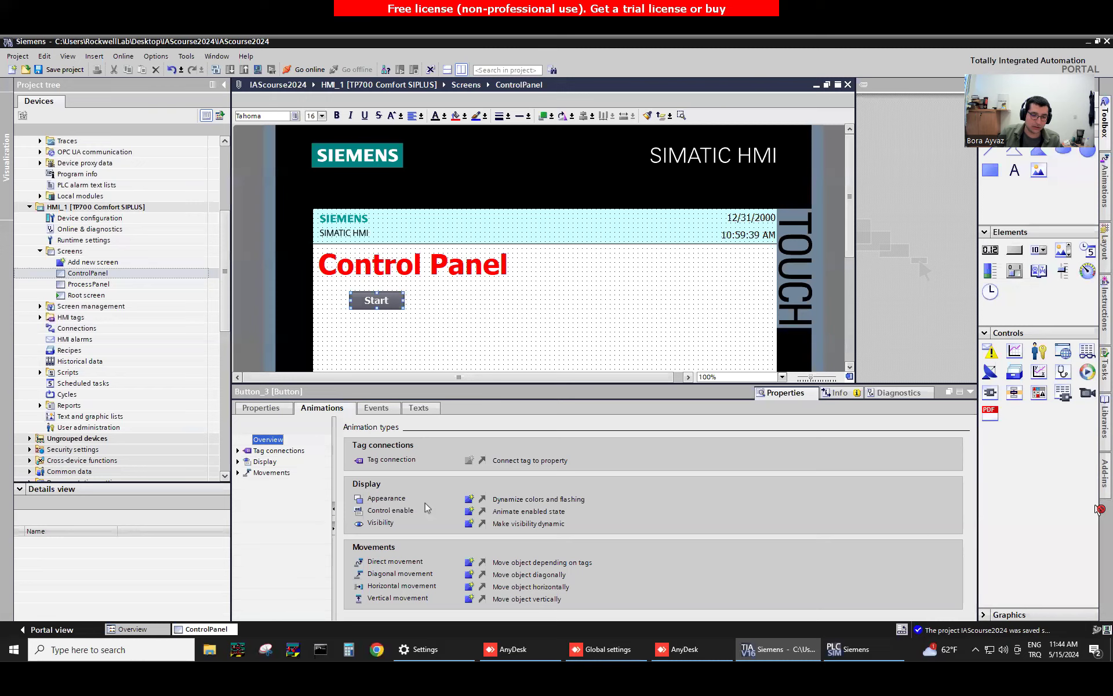
click(470, 500)
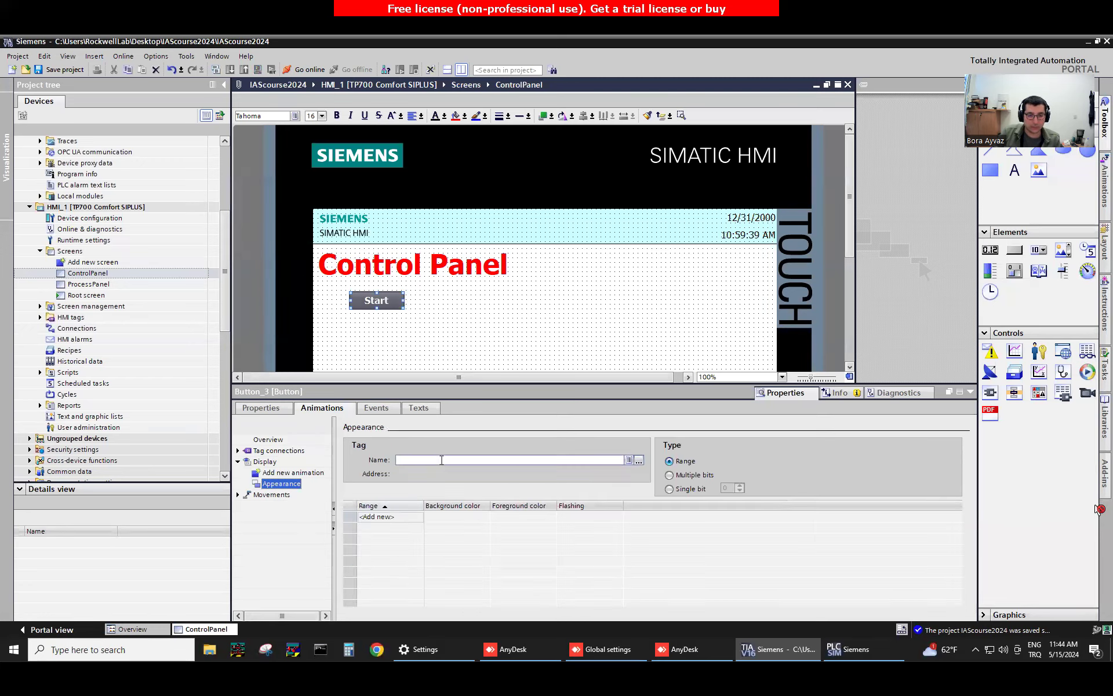
click(639, 460)
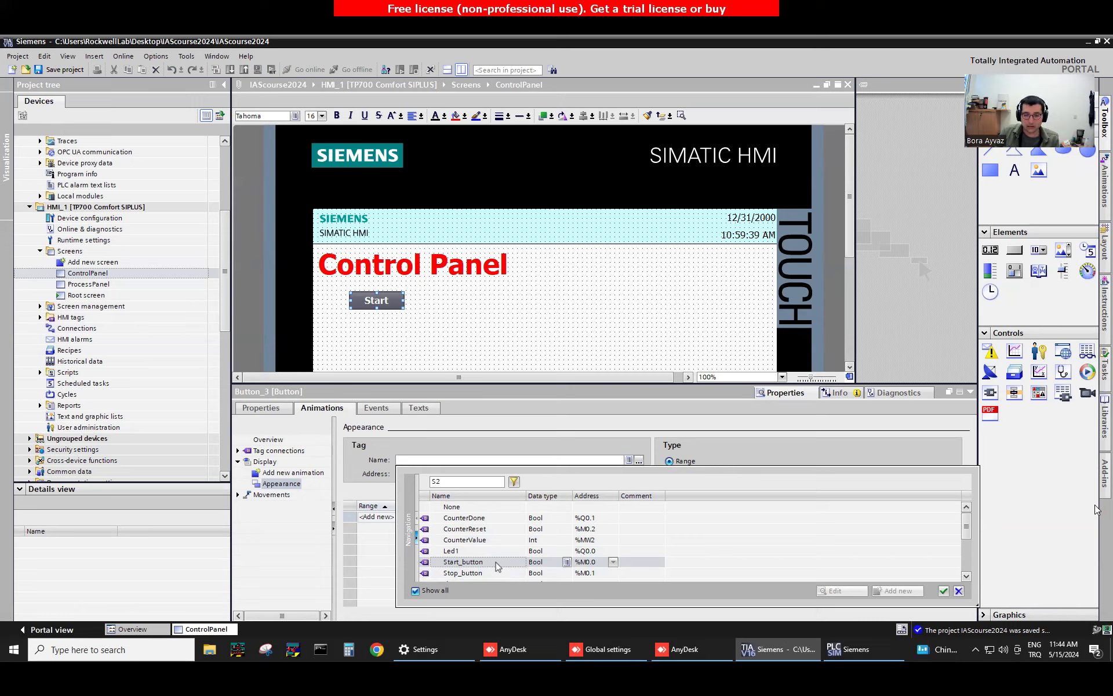
click(497, 564)
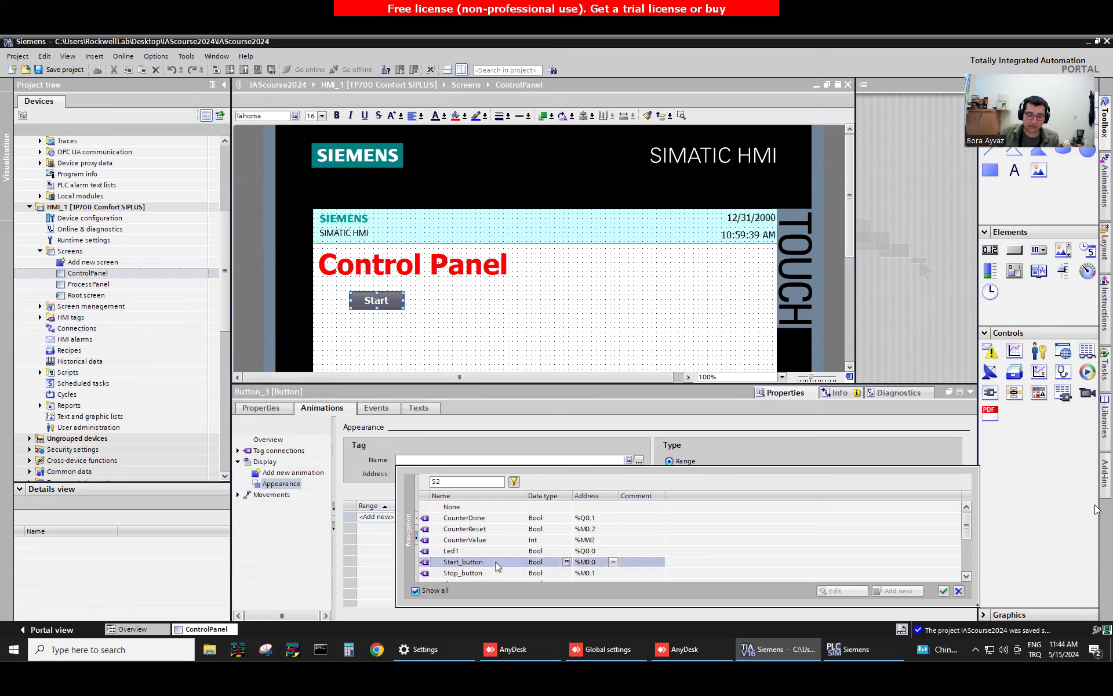
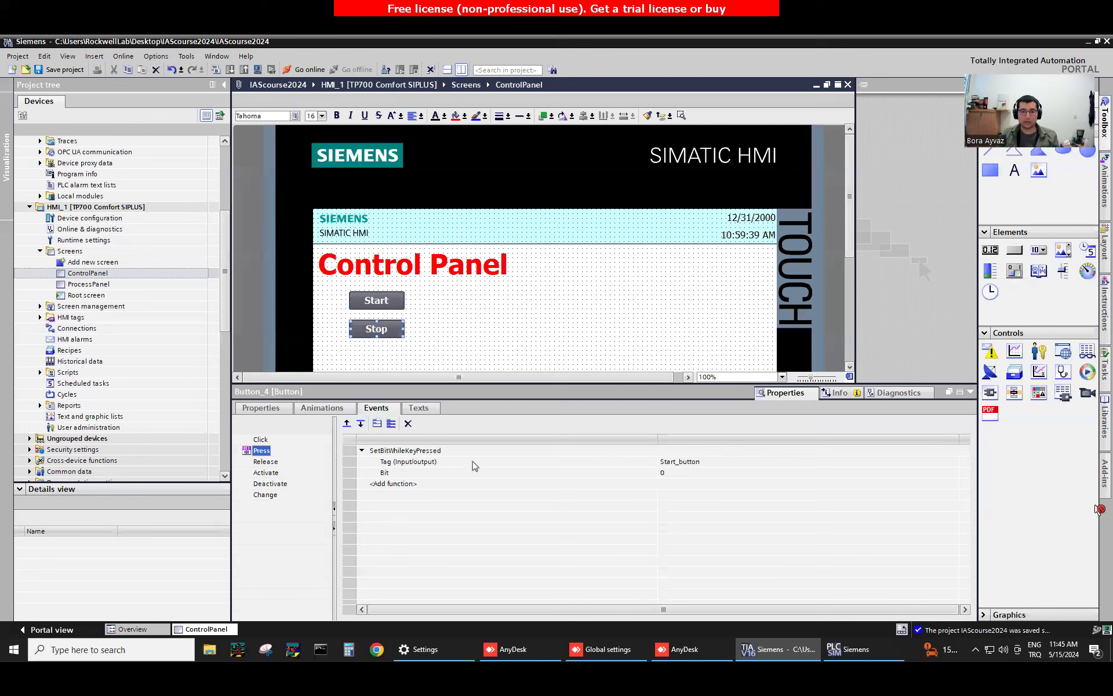
Change the tag of the Stop button's SetBitWhileKeyPressed function to Stop_button
click(724, 462)
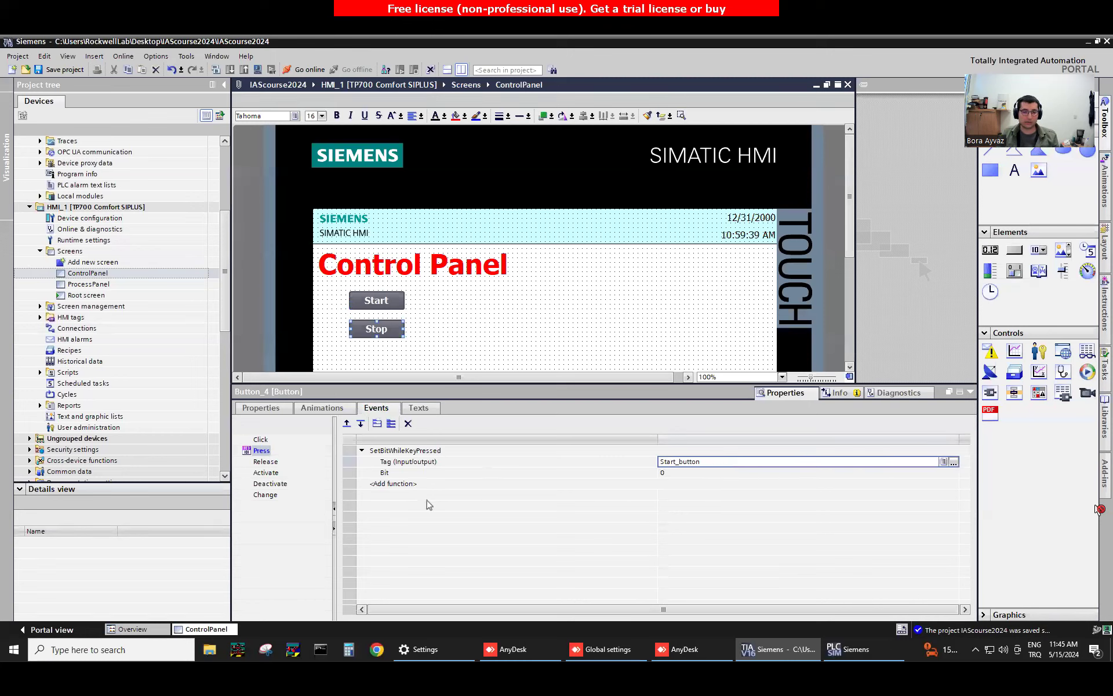
click(945, 462)
click(549, 539)
click(1076, 592)
Change the tag of the Stop button's Appearance animation to Stop_button
click(321, 408)
click(281, 484)
click(639, 460)
click(462, 540)
click(944, 591)
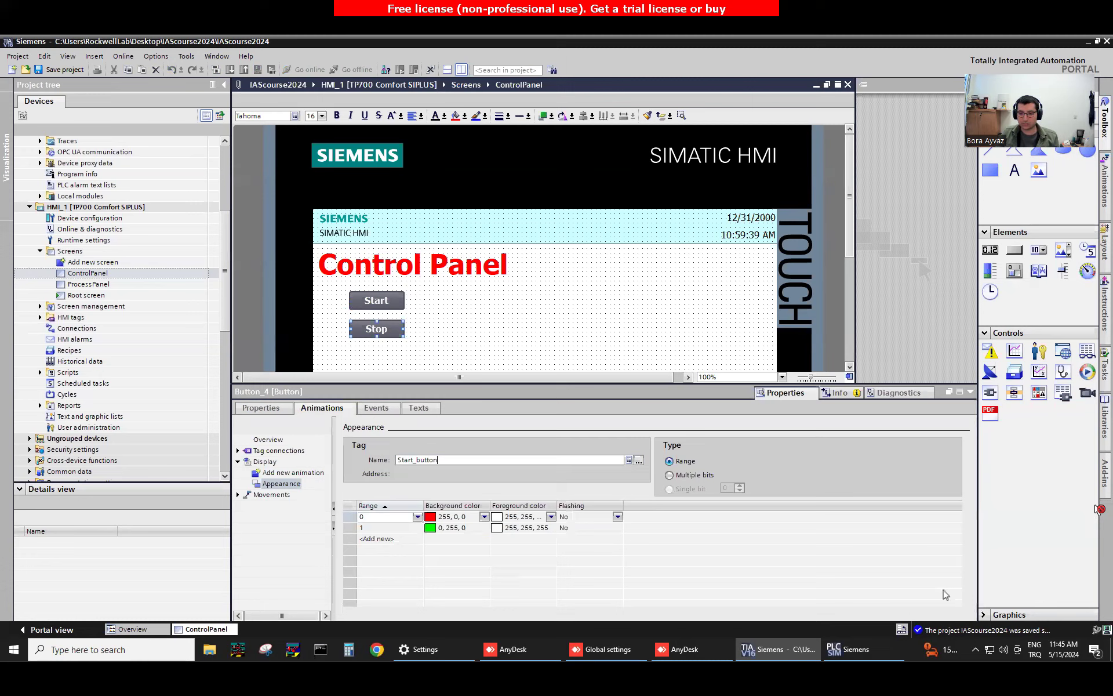
click(454, 557)
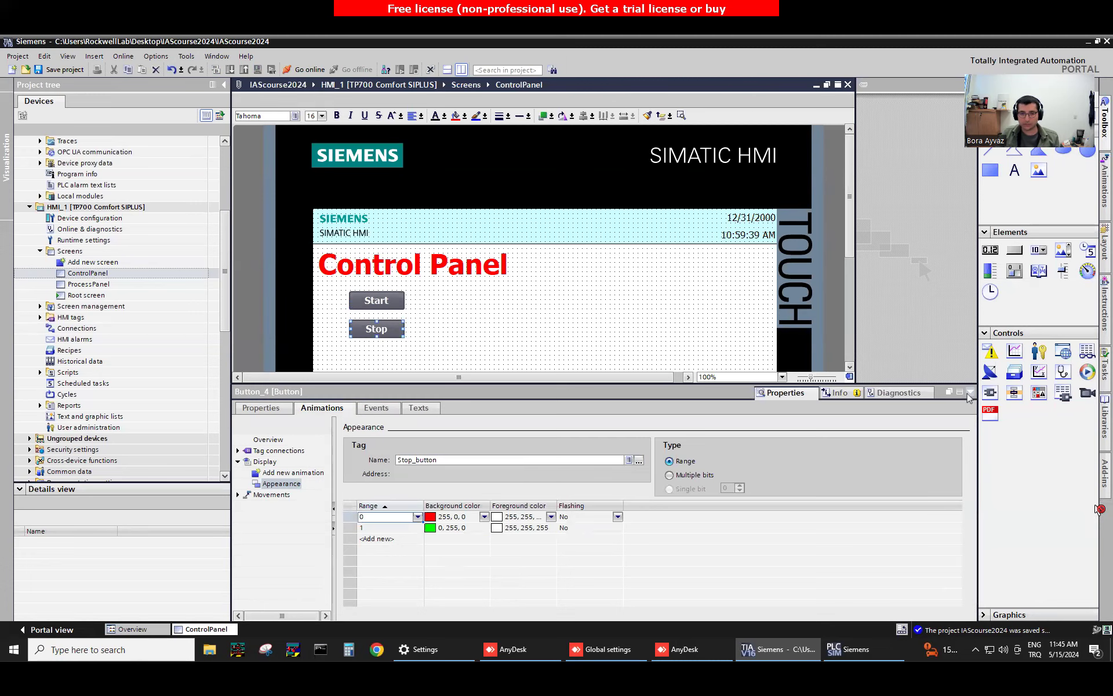
Collapse the properties area, duplicate the Stop button directly below it, and label the copy Reset
click(970, 392)
click(535, 378)
click(400, 330)
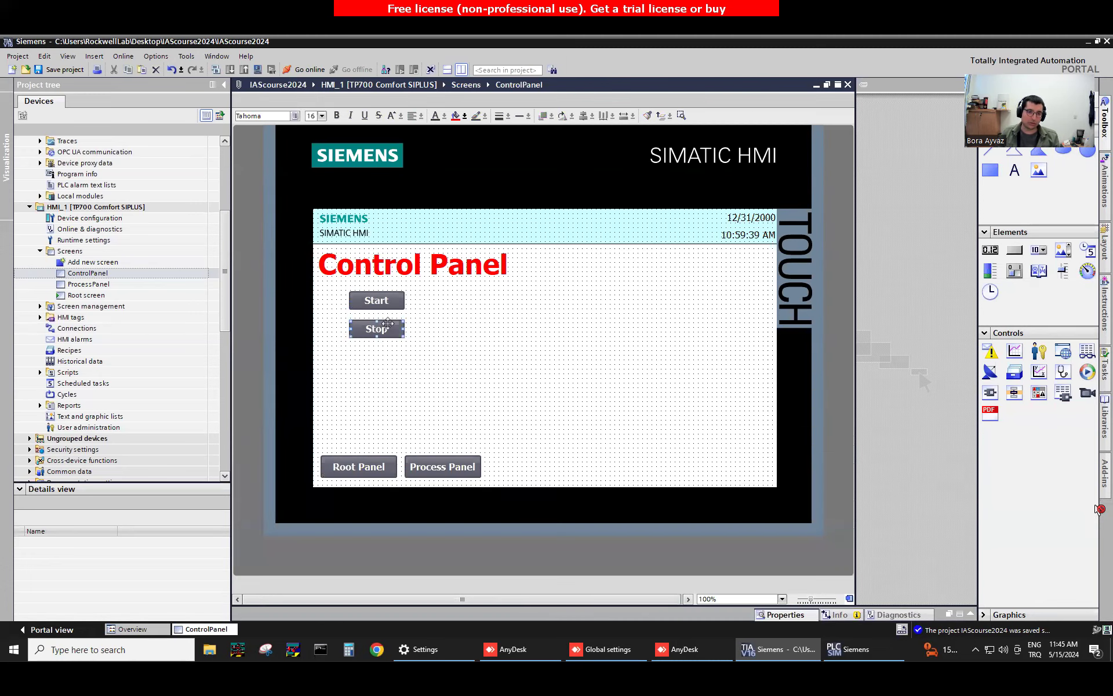
drag(400, 330, 394, 360)
double_click(394, 357)
text(Cou)
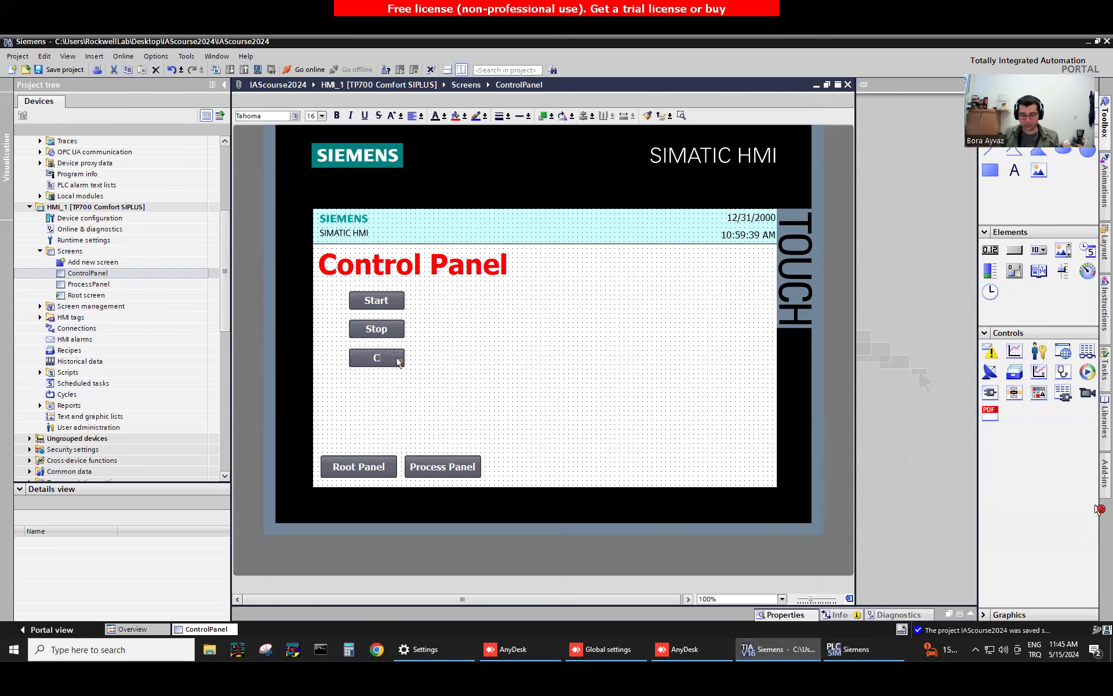
key(BackSpace)
key(BackSpace)
key(BackSpace)
text(Reset)
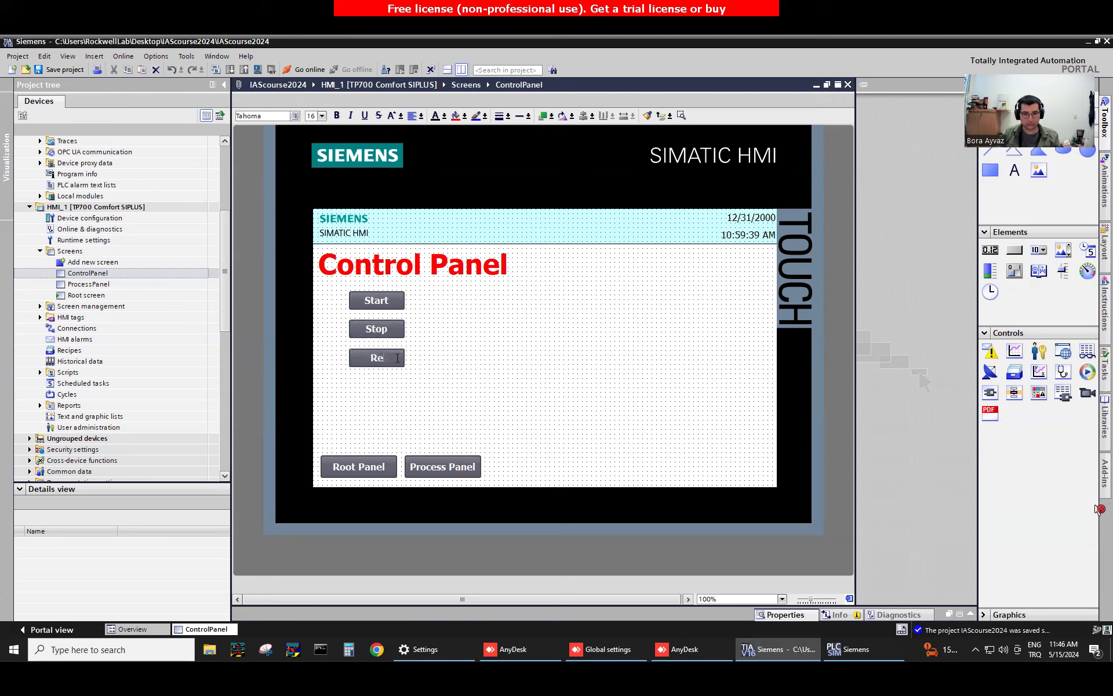
Assign the PLC tag CounterReset to the SetBitWhileKeyPressed function in the Reset button's Press event
click(380, 361)
right_click(379, 361)
click(452, 538)
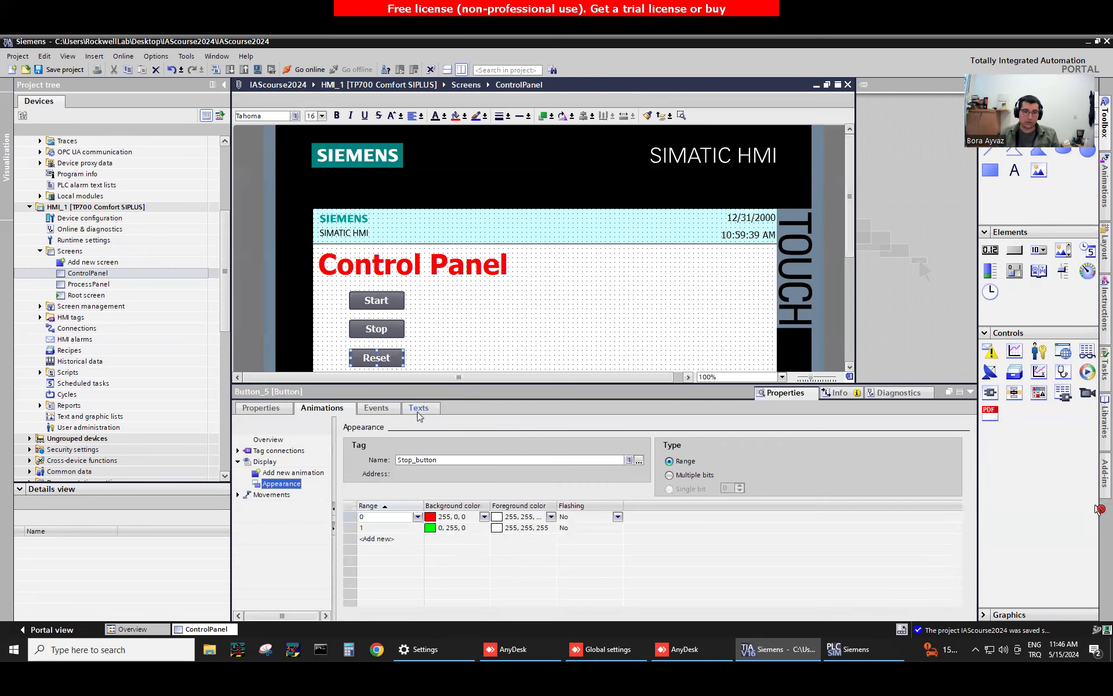
click(377, 408)
click(759, 464)
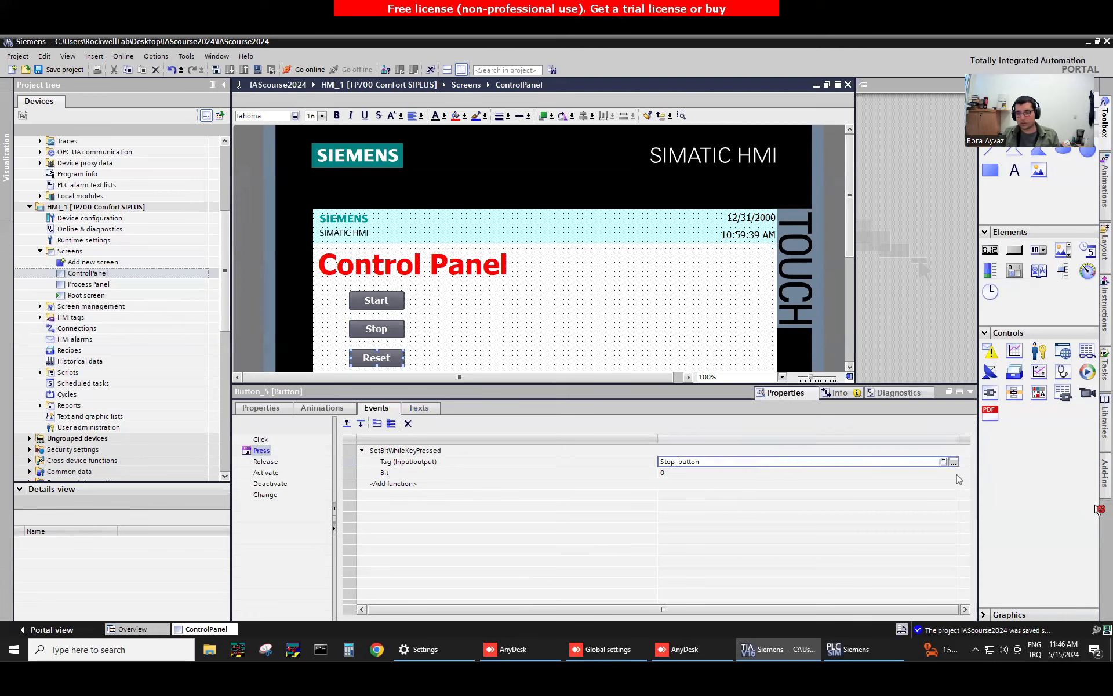
click(953, 462)
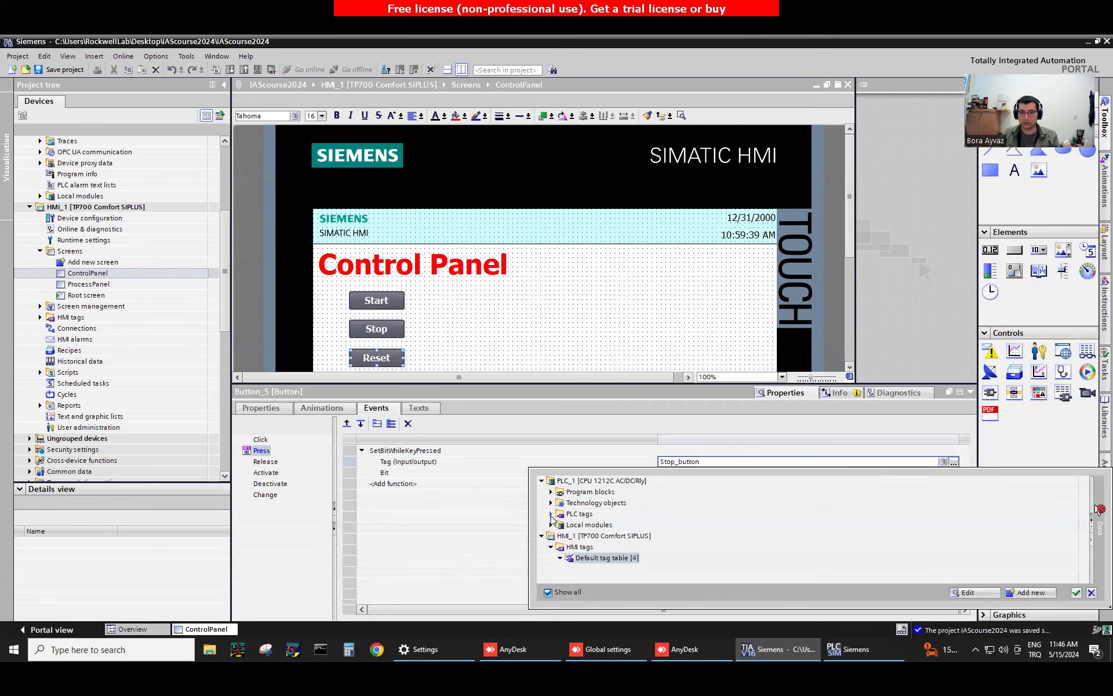
click(552, 514)
click(597, 525)
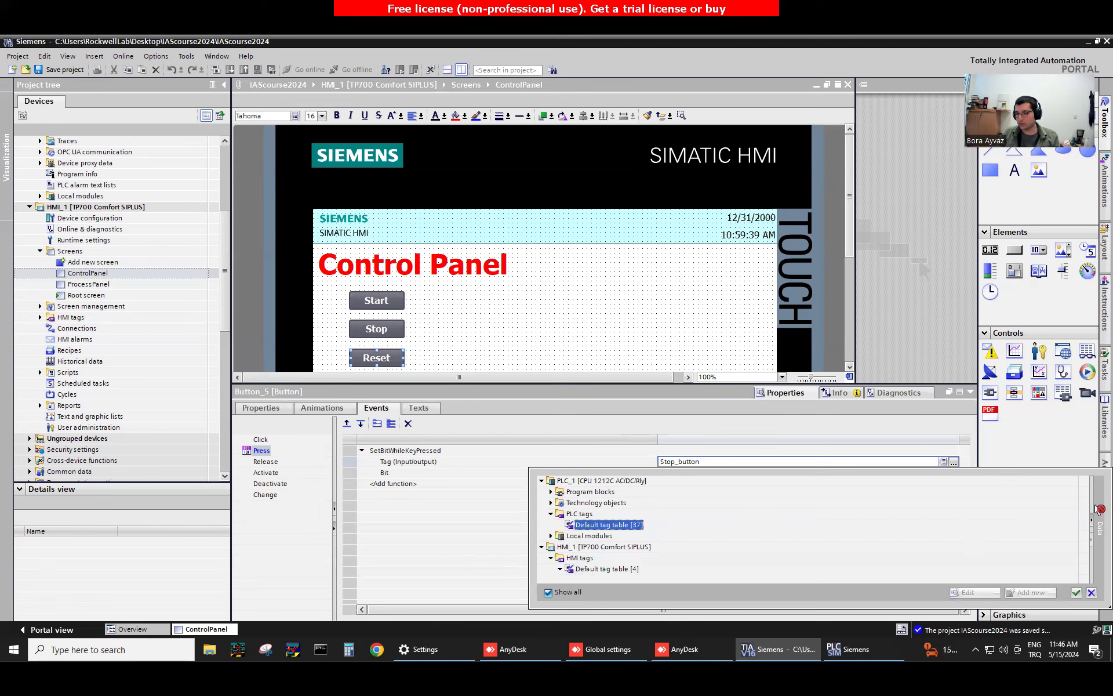
click(1094, 522)
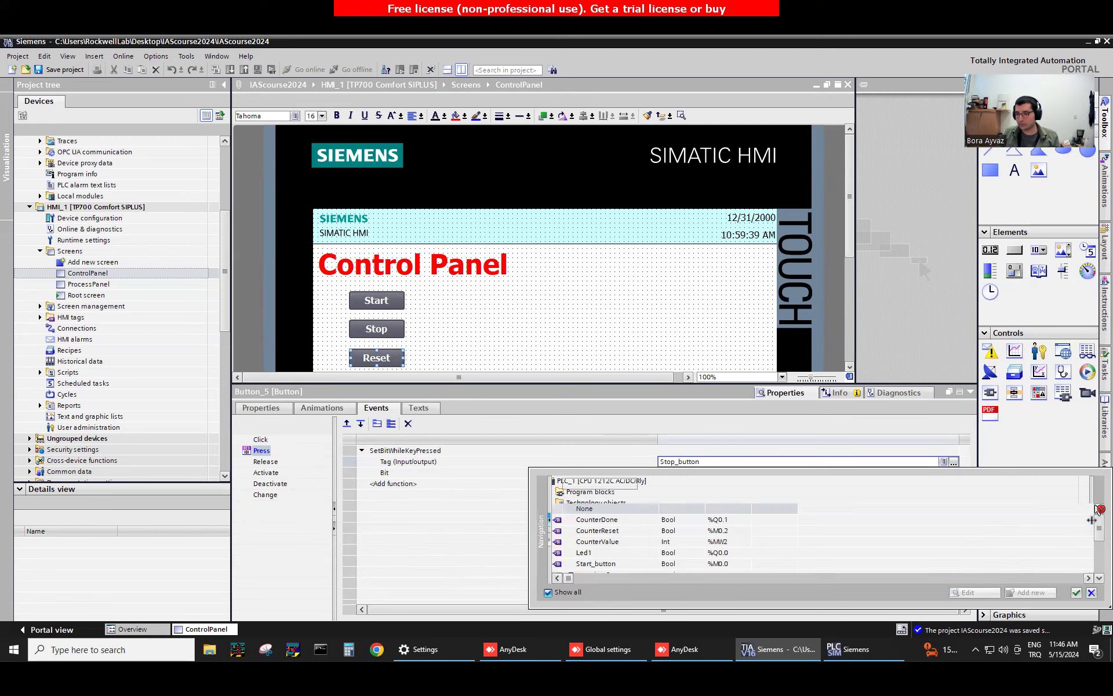
click(609, 531)
click(1077, 593)
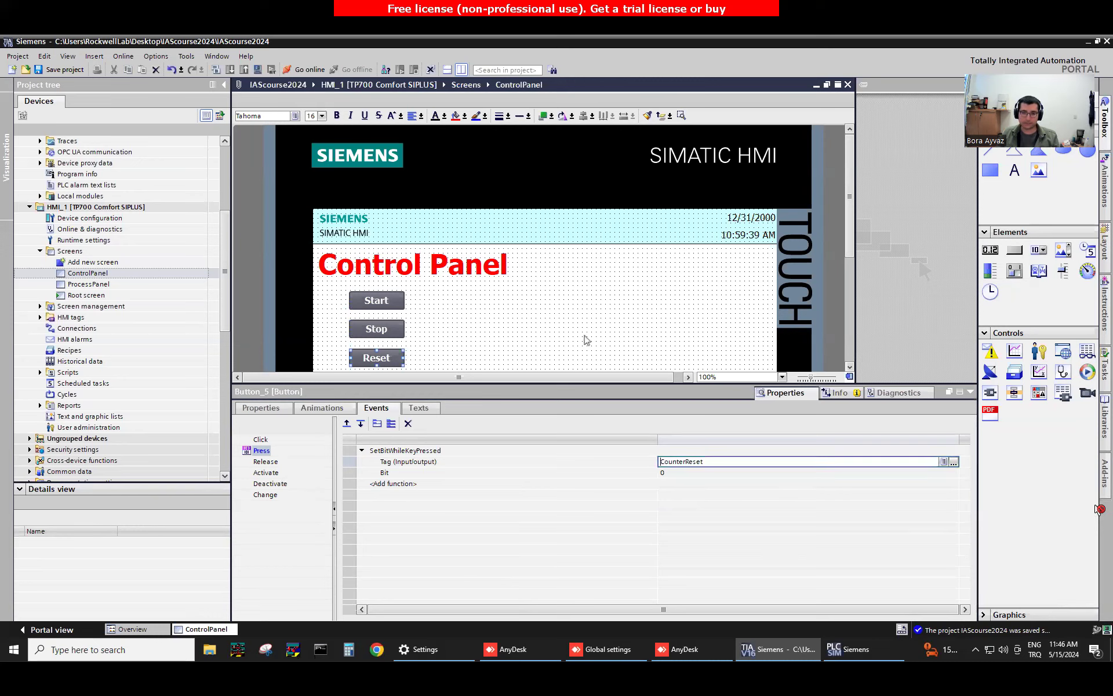
Choose the tag that drives the Reset button's appearance animation from the HMI tag list
click(603, 317)
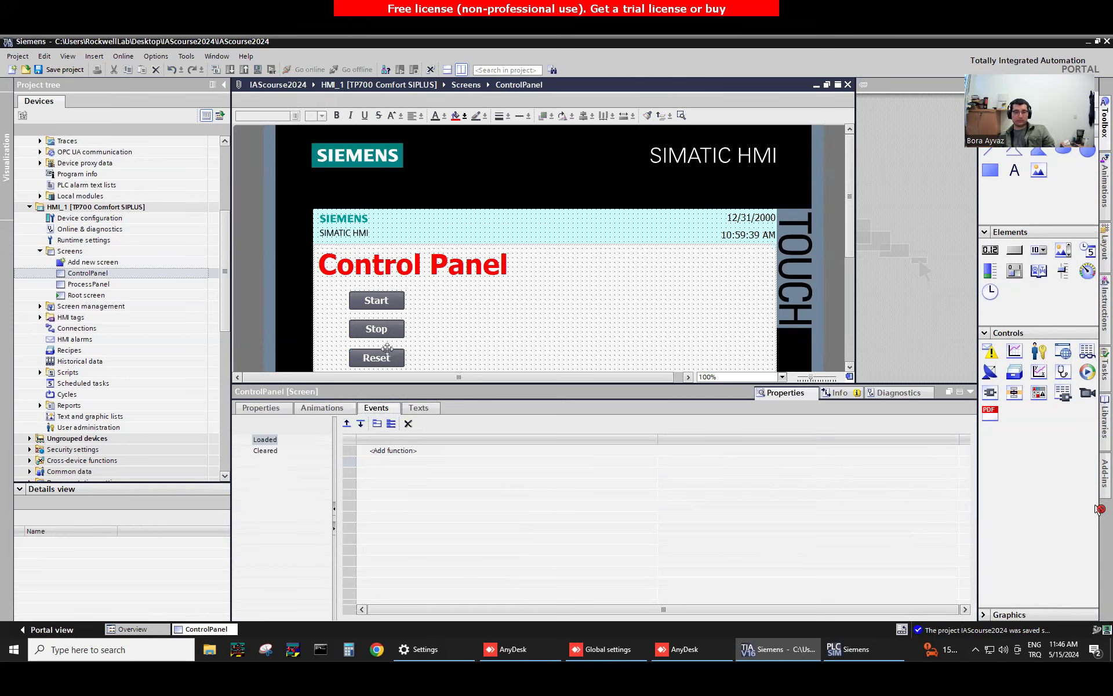
click(324, 407)
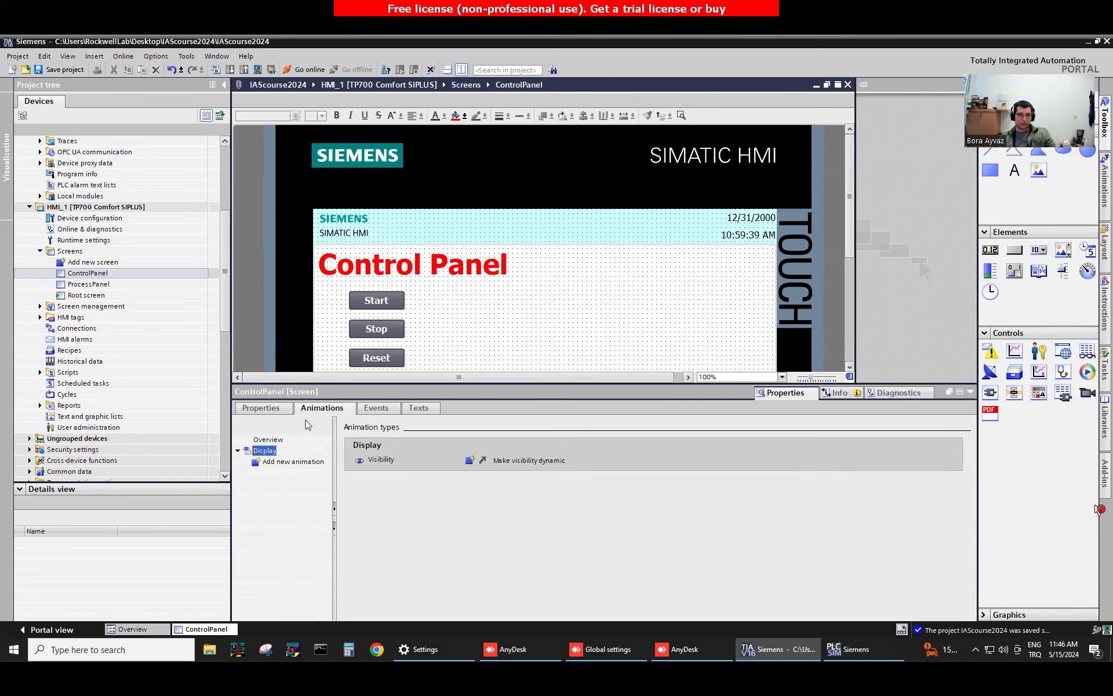
click(373, 364)
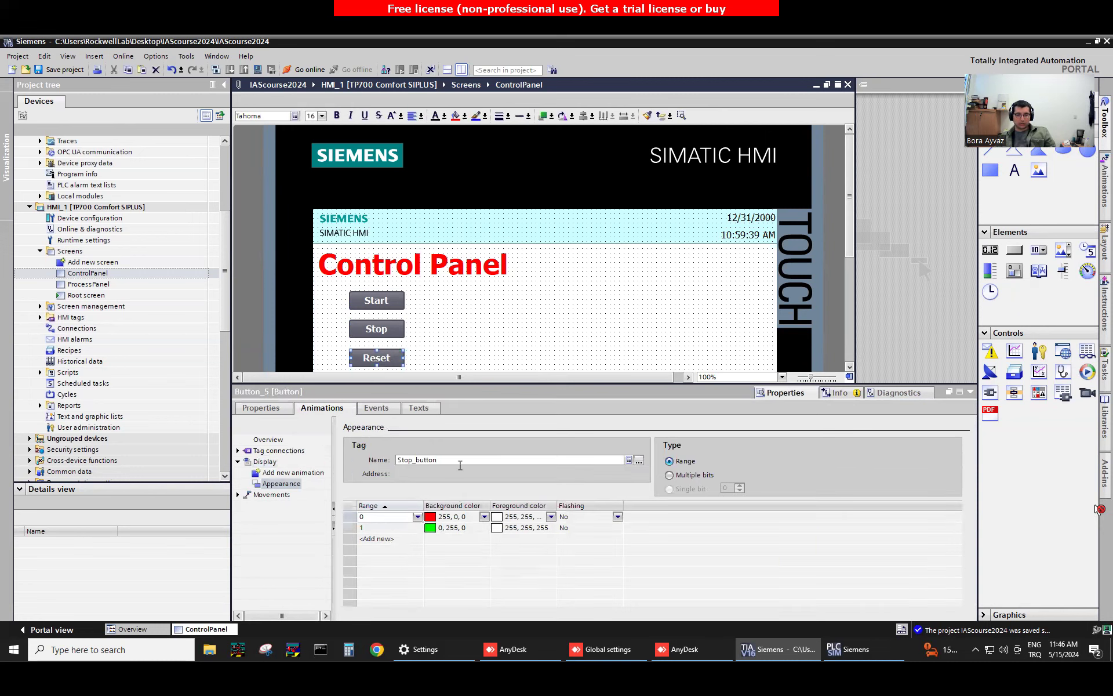
click(639, 460)
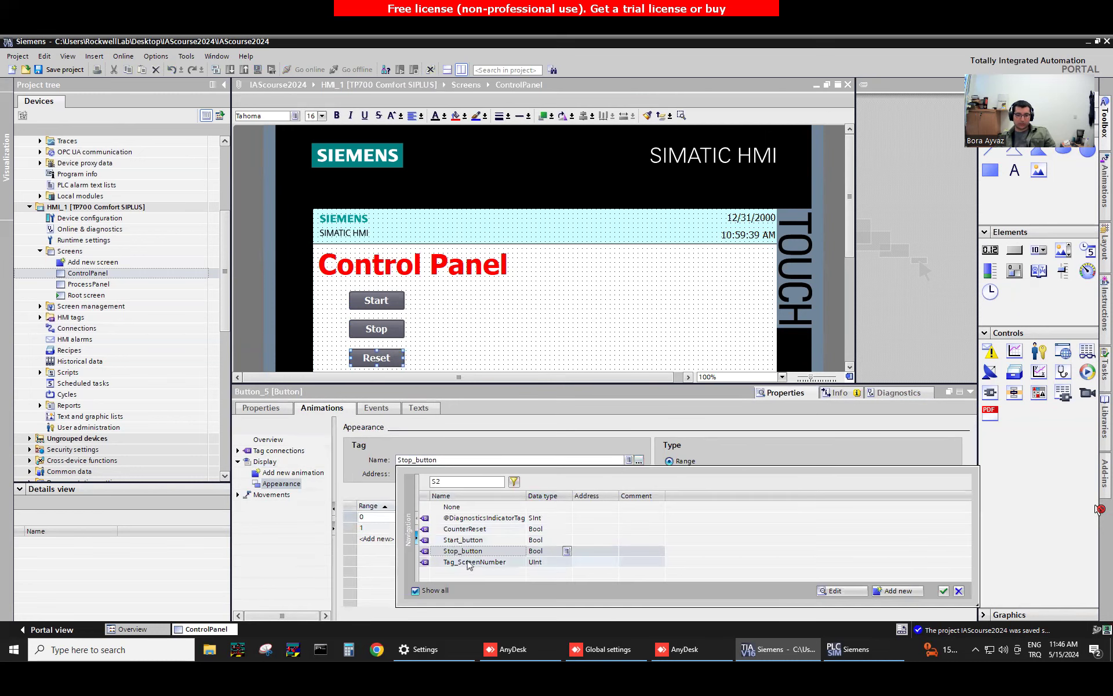
click(943, 590)
click(971, 393)
click(592, 362)
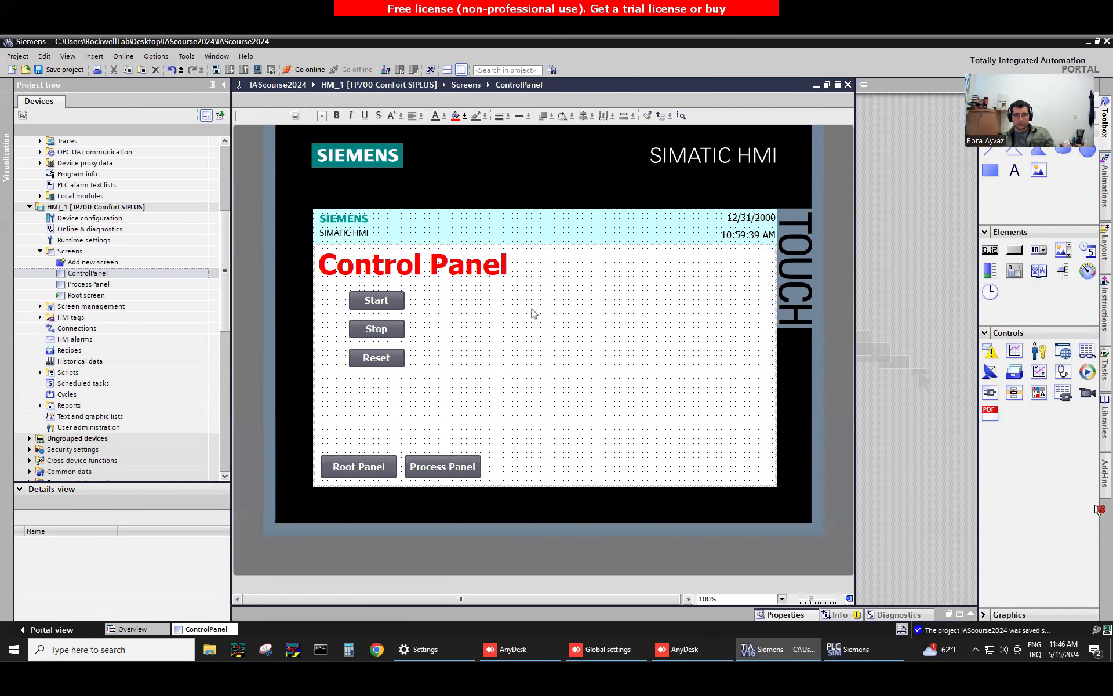
Draw a circle beside the Start button and give it an appearance animation linked to the tag Led1
click(1087, 150)
click(515, 288)
right_click(517, 303)
click(573, 486)
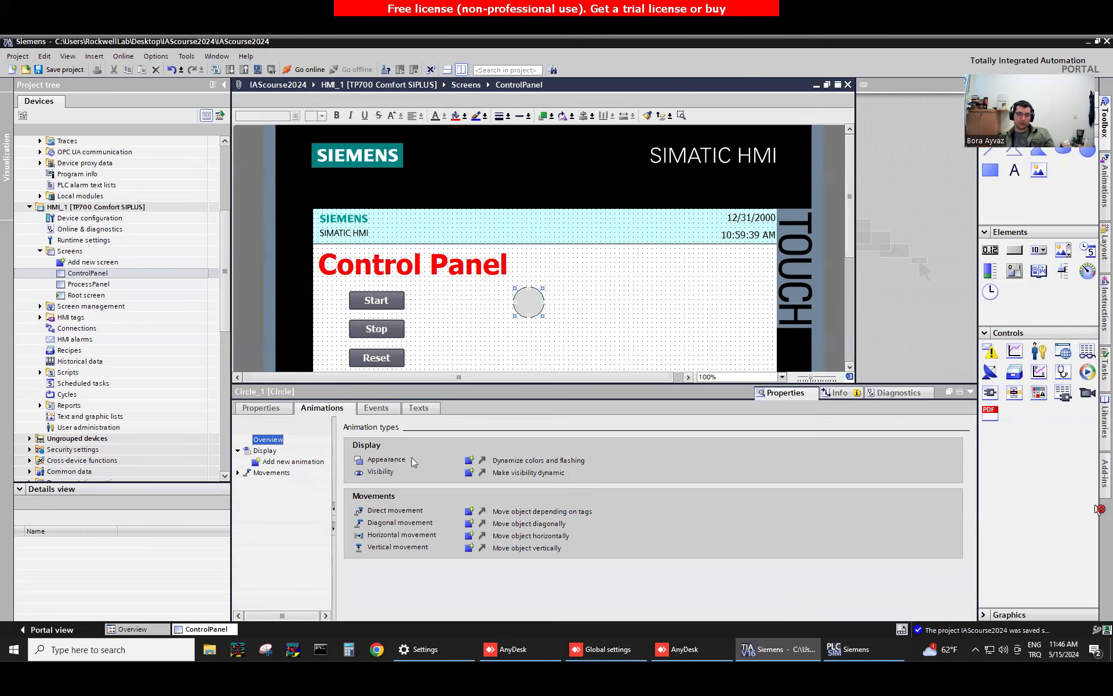
click(470, 461)
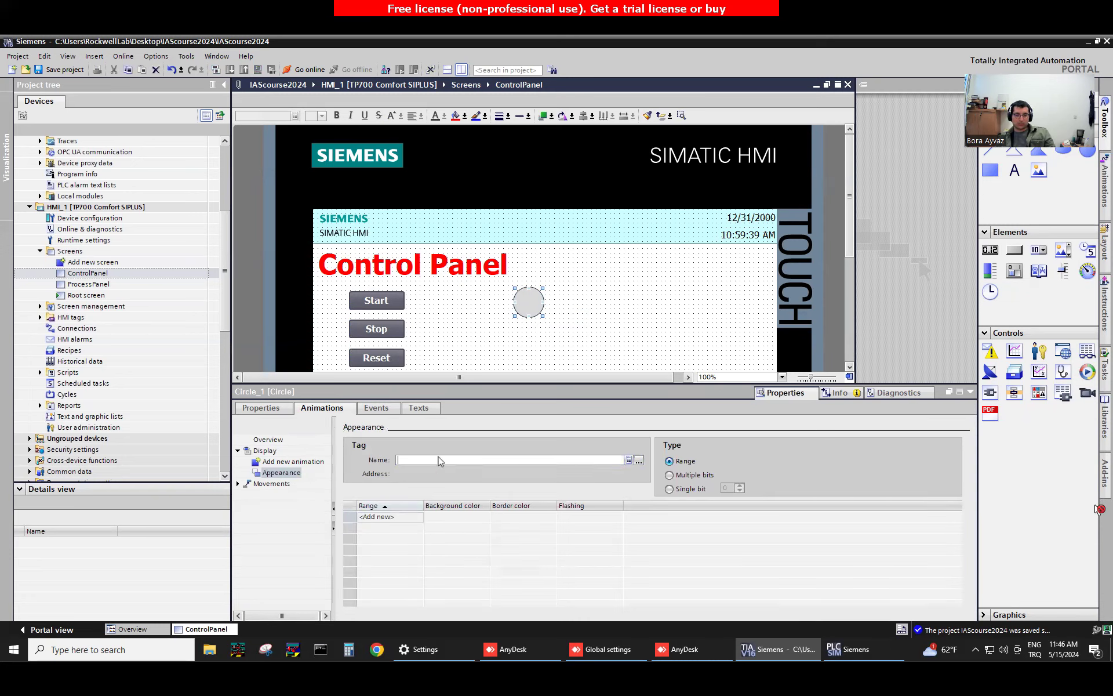
click(509, 460)
text(Led1)
key(Return)
Add ranges 0 and 1 to the circle's appearance, with background 217, 217, 217 for 0 and green 0, 255, 0 for 1
double_click(377, 516)
double_click(377, 527)
click(433, 518)
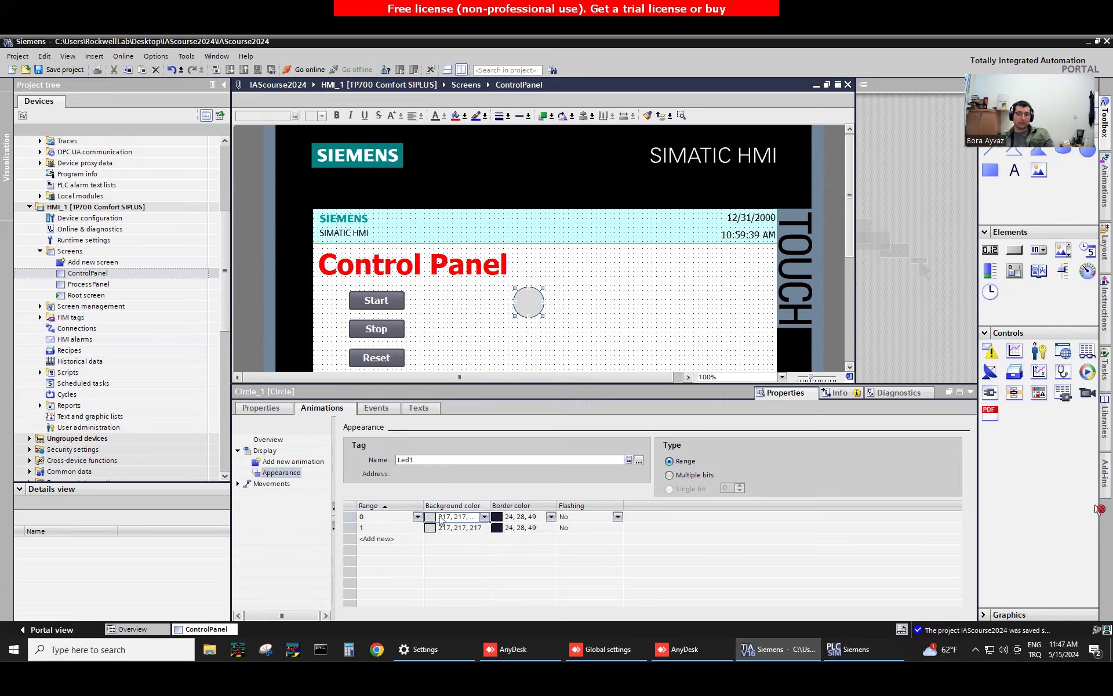
click(432, 518)
click(447, 550)
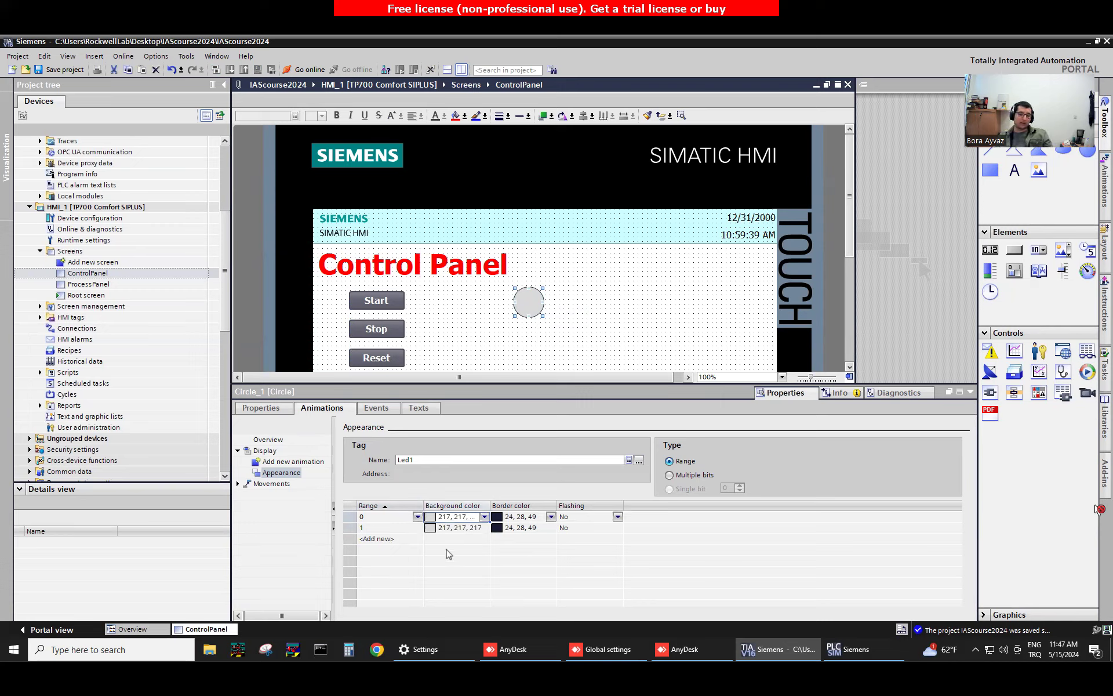
click(485, 516)
click(504, 554)
click(458, 528)
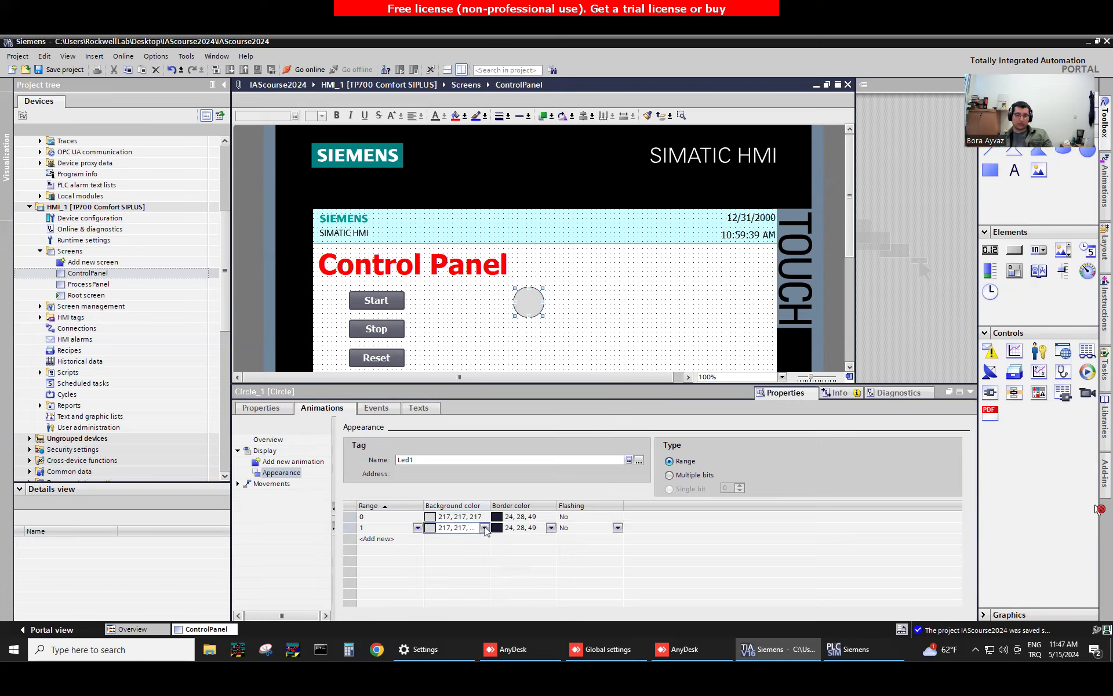
click(484, 527)
click(458, 569)
Add the text label "Led" beside the circle and paste two more copies of the circle and label below it
click(971, 392)
click(1014, 170)
text(Led)
key(ctrl+c)
key(ctrl+v)
key(ctrl+v)
click(482, 389)
Move the Start, Stop and Reset buttons down so that each lines up with one of the three circles
drag(480, 284, 612, 416)
click(386, 375)
drag(376, 360, 376, 390)
drag(377, 331, 377, 345)
drag(377, 302, 377, 306)
click(464, 365)
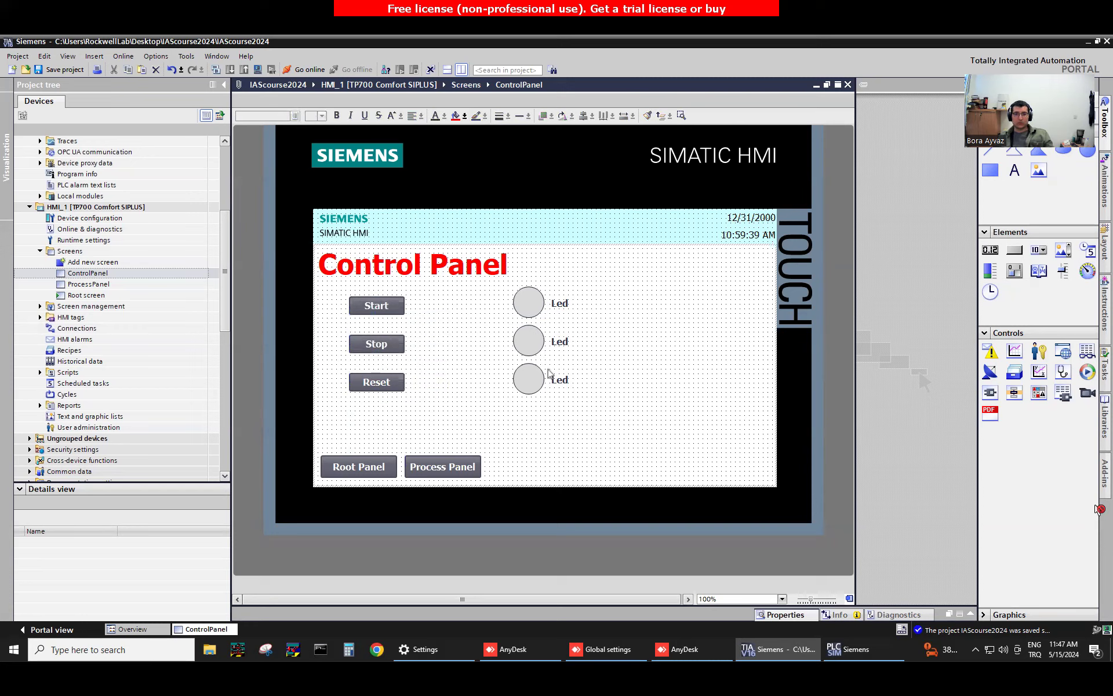
Relabel the second and third indicators "Counter Done" and "Timer Done", and move all three circles and labels closer to the buttons
double_click(555, 339)
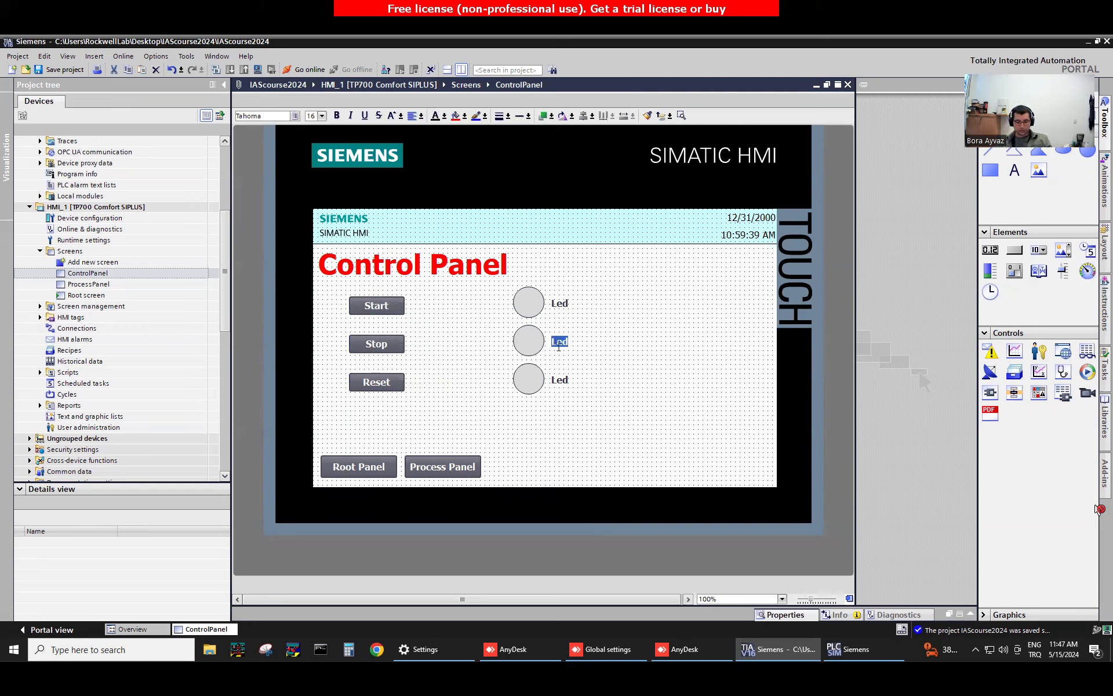
text(Counter Done)
drag(499, 278, 638, 409)
drag(529, 341, 453, 342)
Link the Counter Done circle's appearance animation to the PLC tag CounterDone
right_click(448, 338)
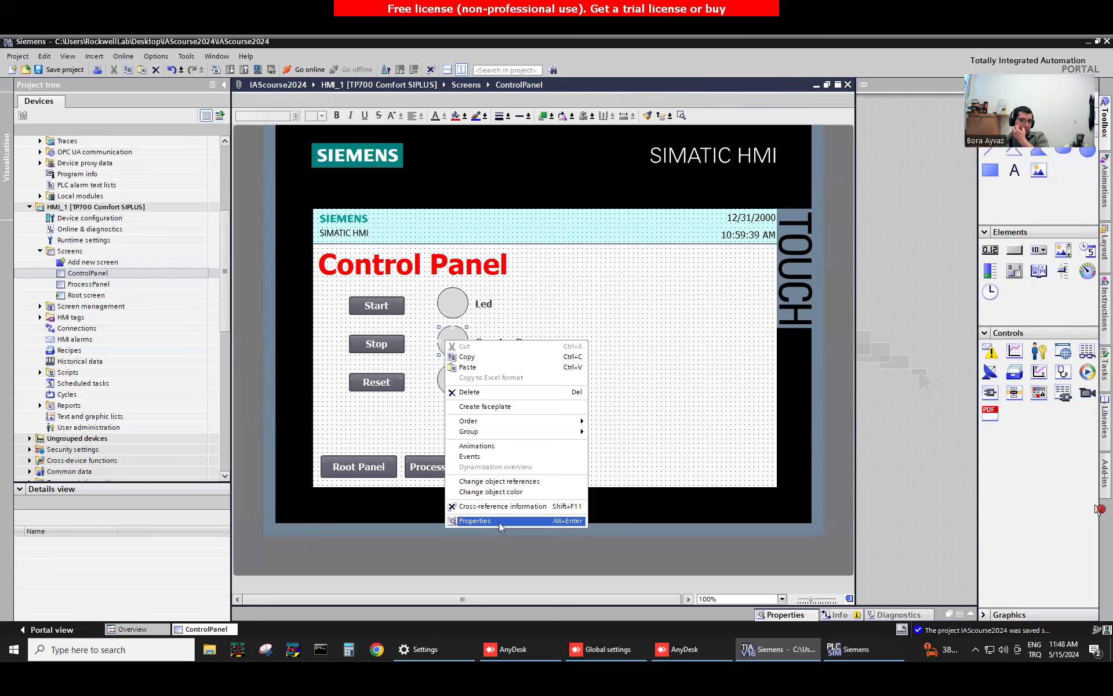
click(499, 523)
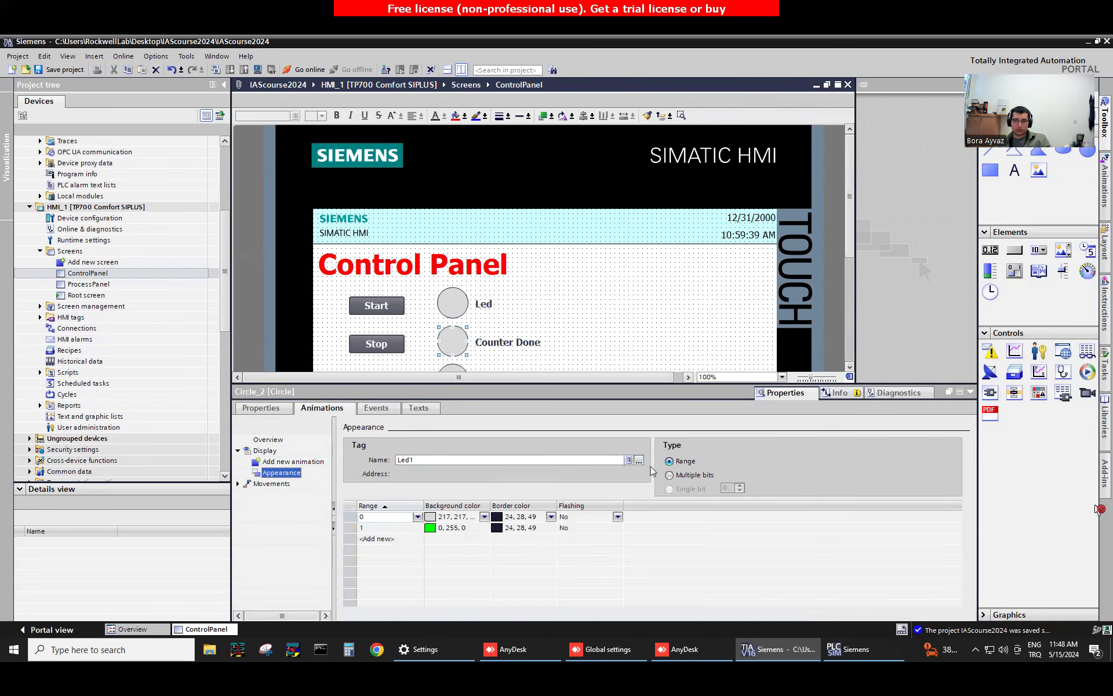
click(628, 459)
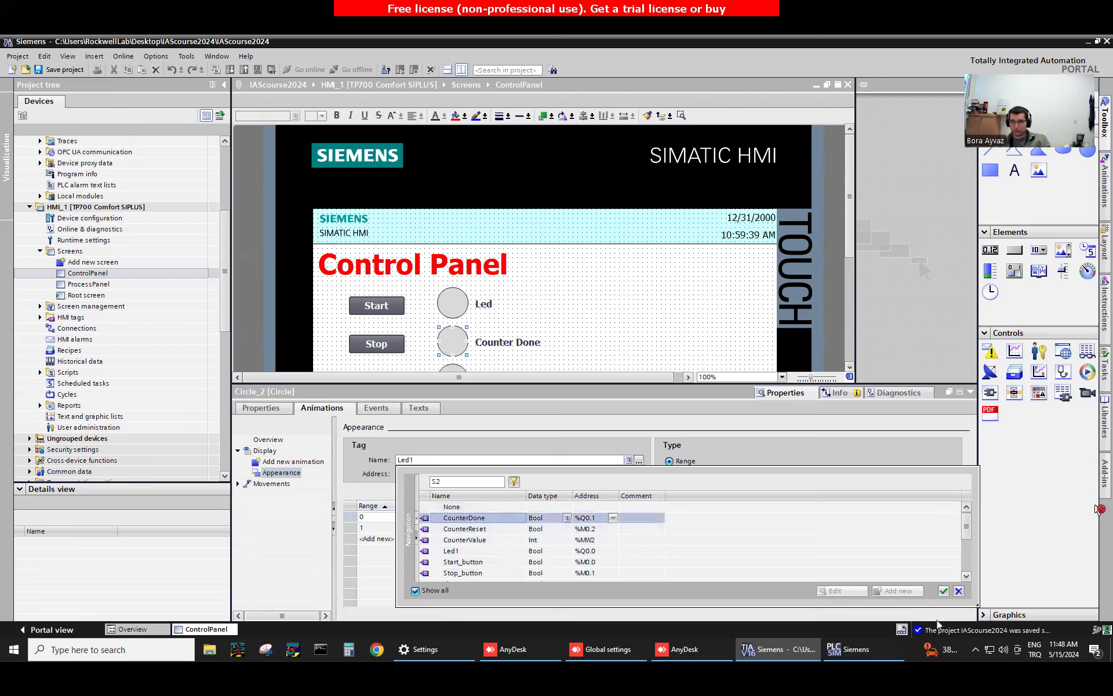
click(943, 590)
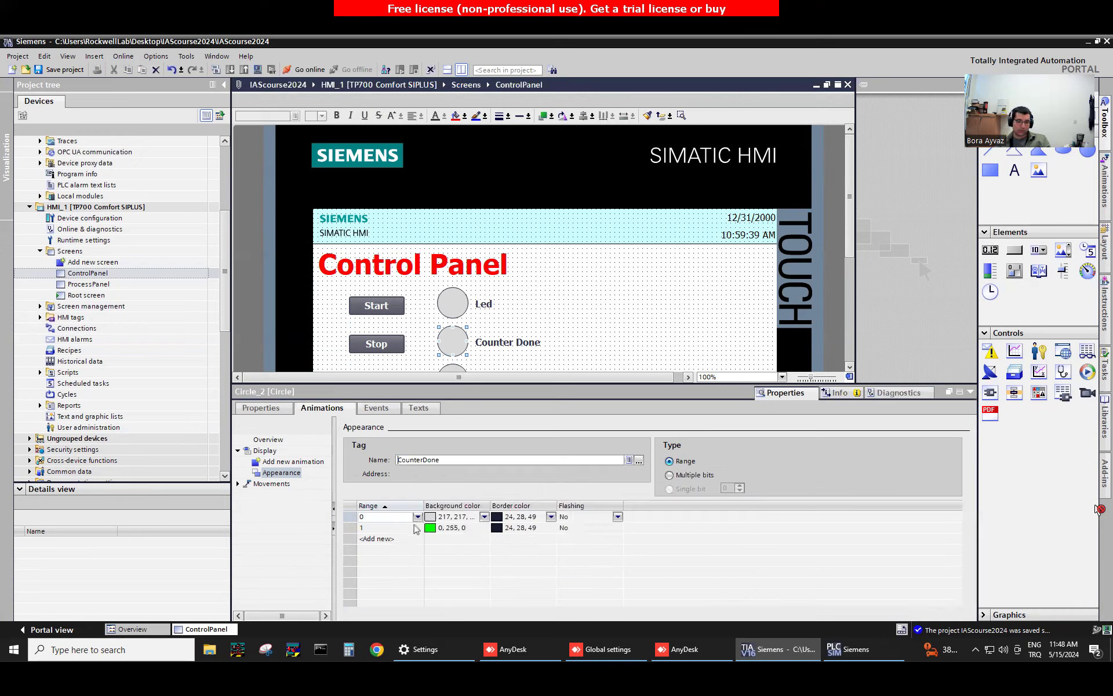
Choose the PLC tag that drives the appearance animation of the Timer Done circle
click(453, 368)
click(639, 460)
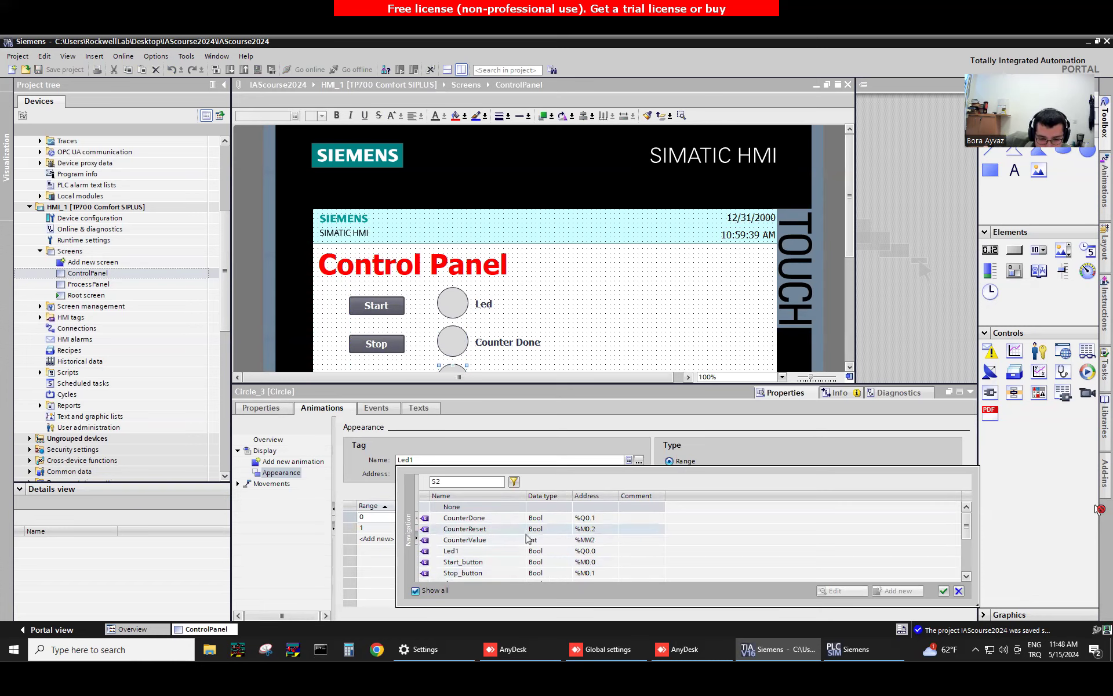
scroll(967, 545, down, 1)
scroll(967, 545, down, 3)
double_click(500, 529)
click(970, 392)
click(736, 354)
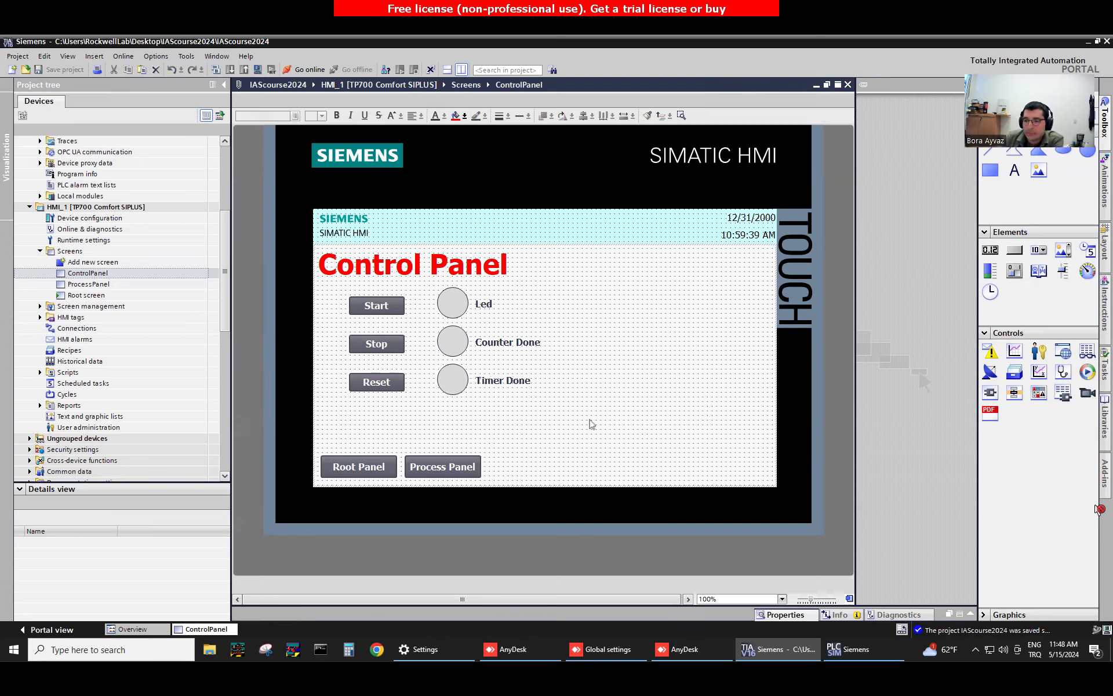
click(450, 301)
click(526, 380)
click(465, 342)
click(519, 344)
click(640, 392)
Start the HMI simulation and operate the Start, Stop and Reset buttons to test the Led, Counter Done and Timer Done indicators
click(257, 70)
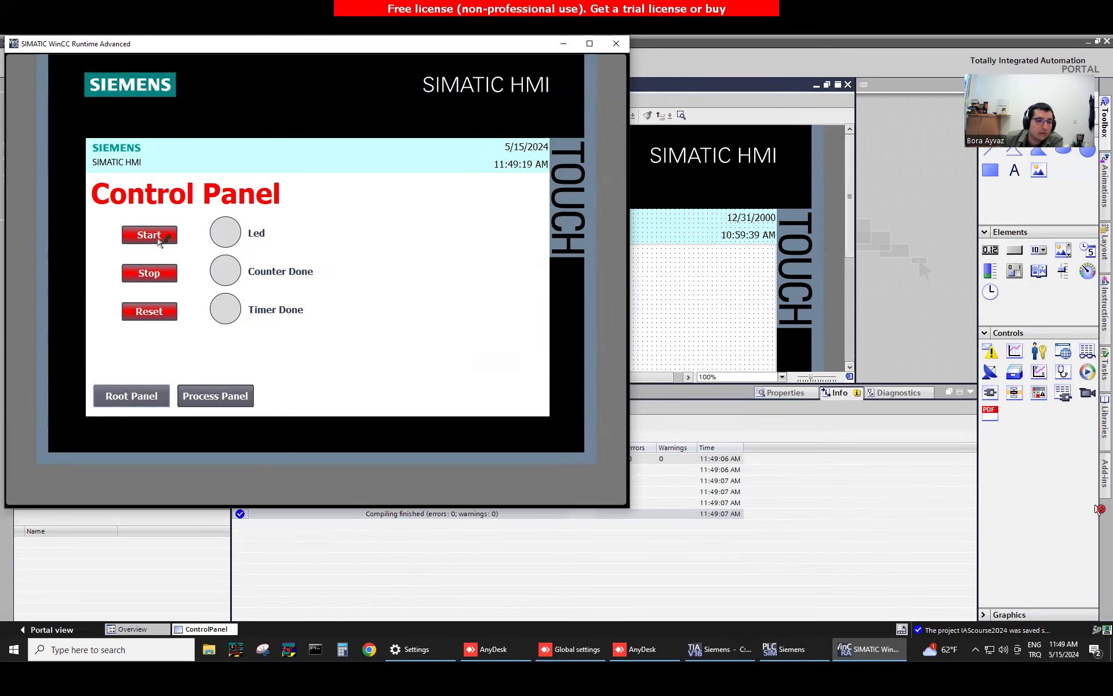
click(159, 240)
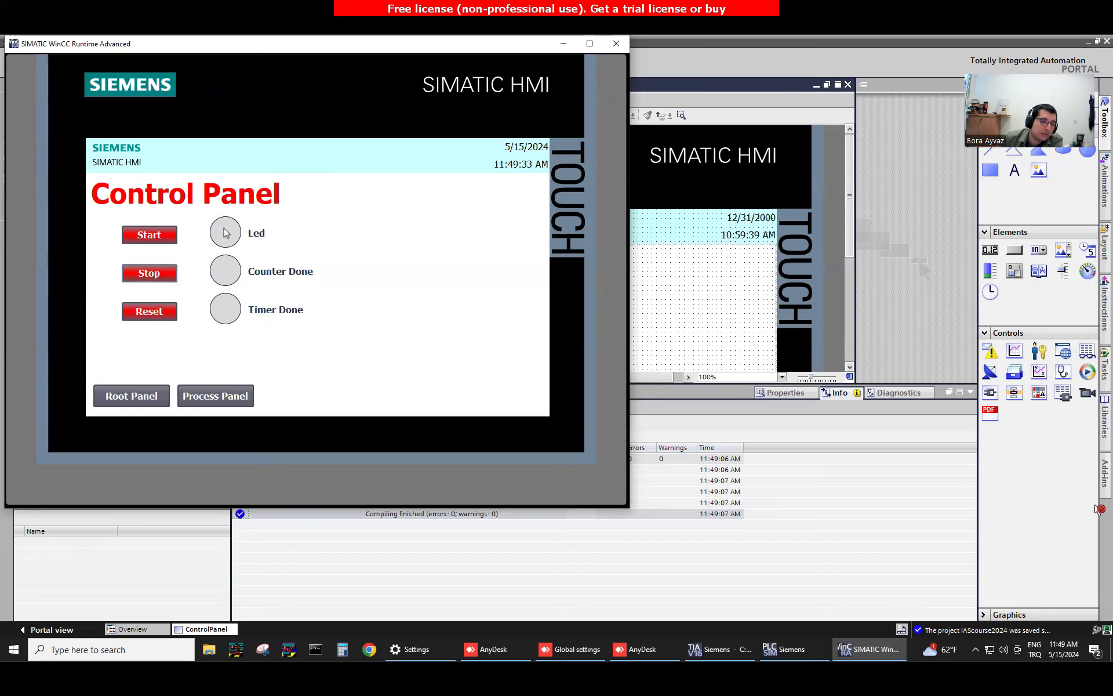
click(164, 235)
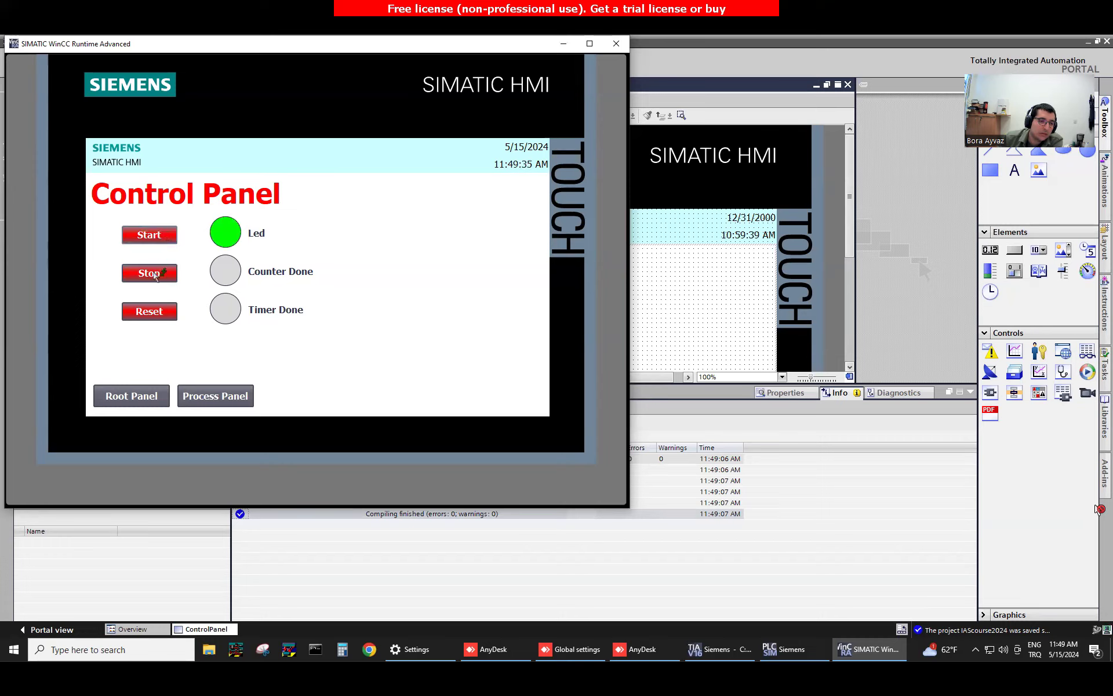
click(158, 275)
click(162, 236)
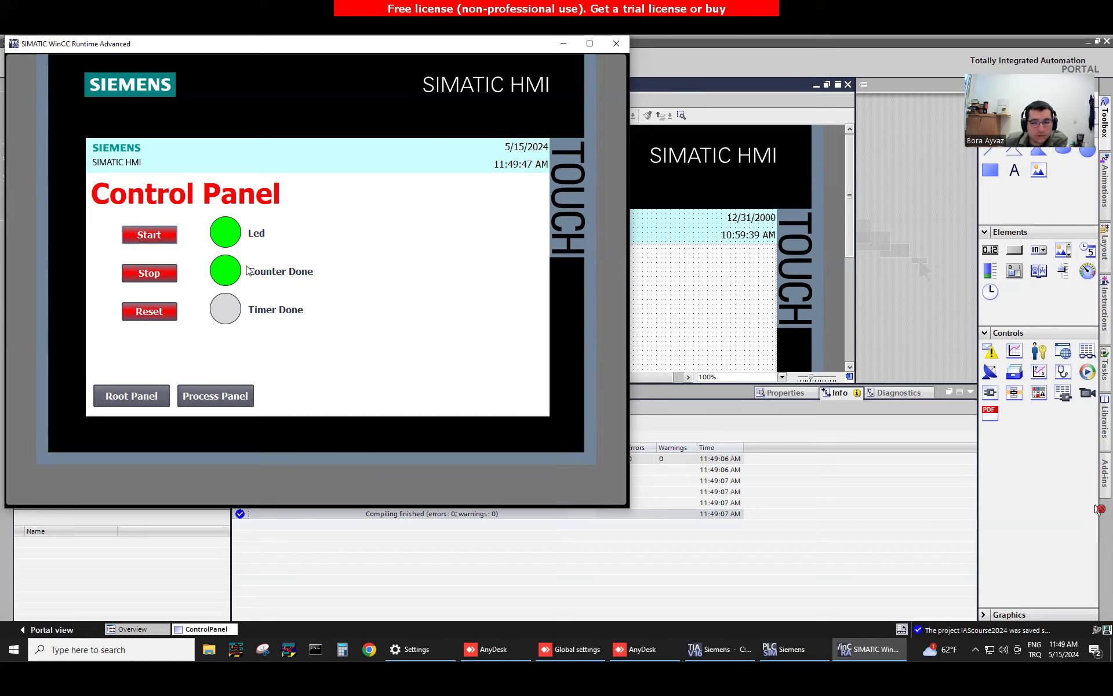
click(140, 240)
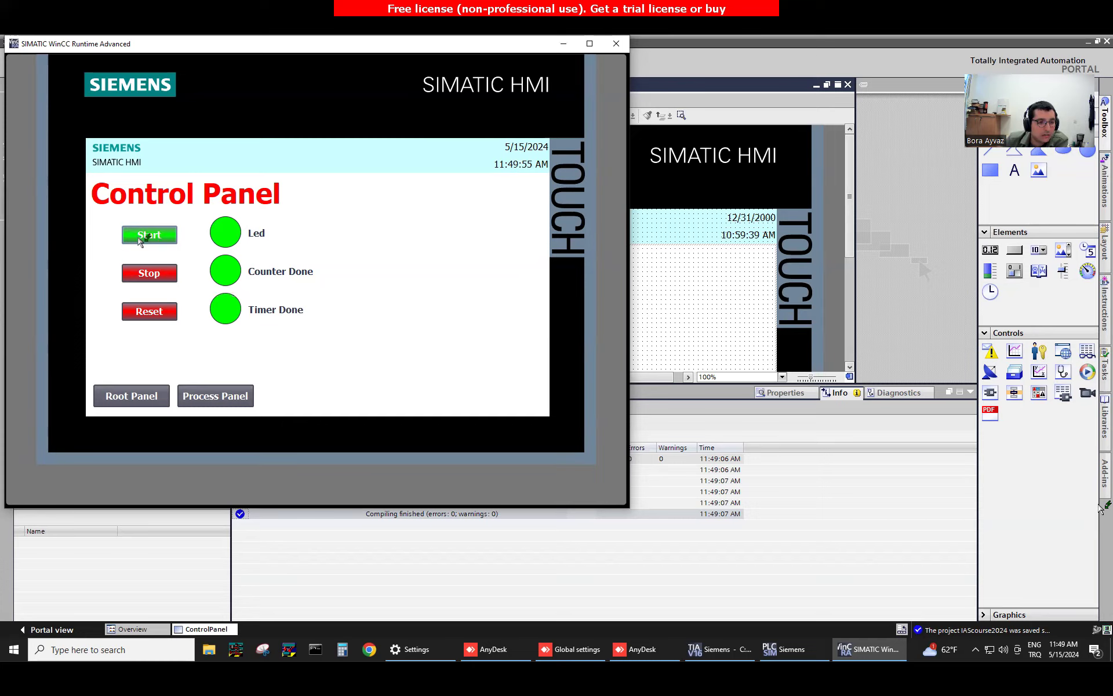
click(139, 241)
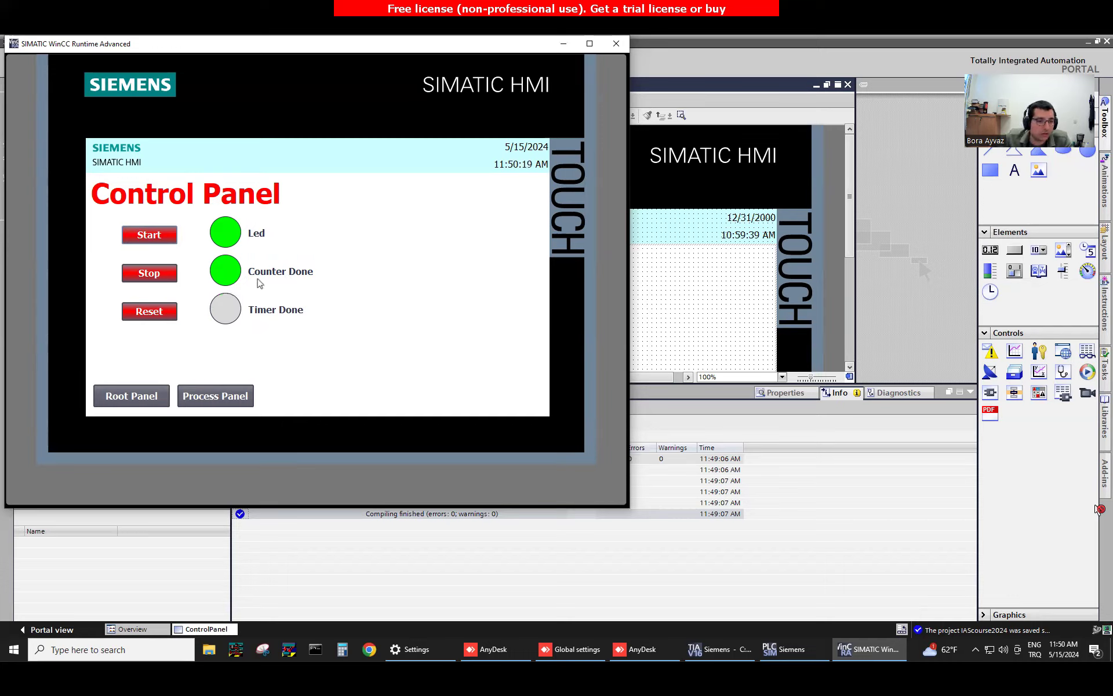
click(174, 311)
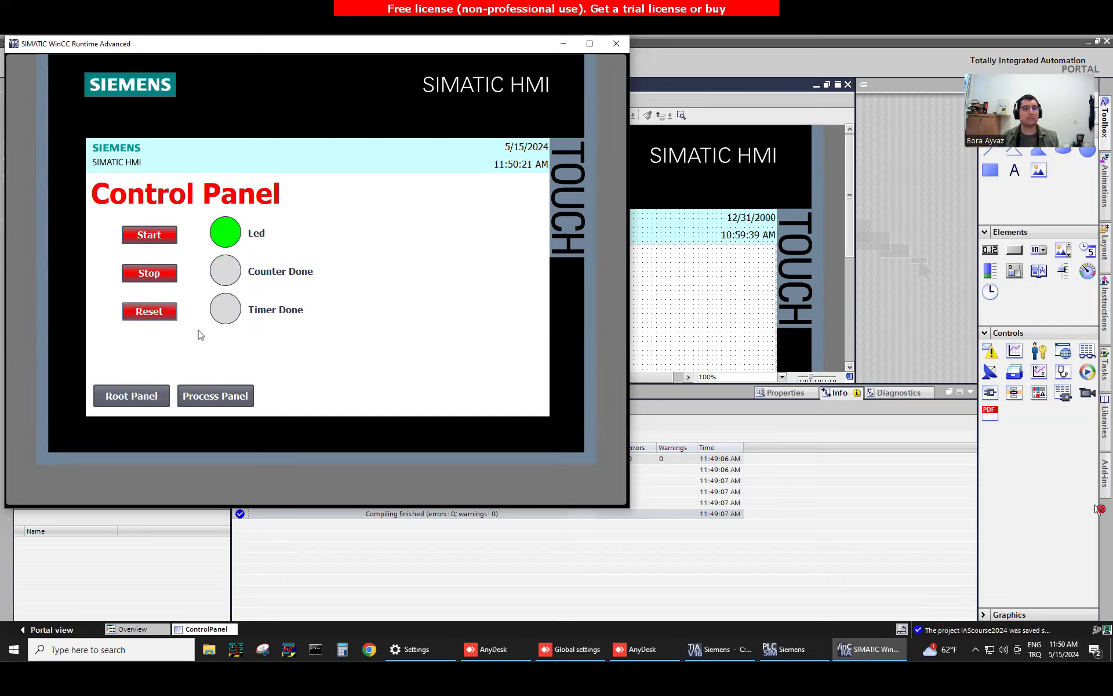
click(146, 277)
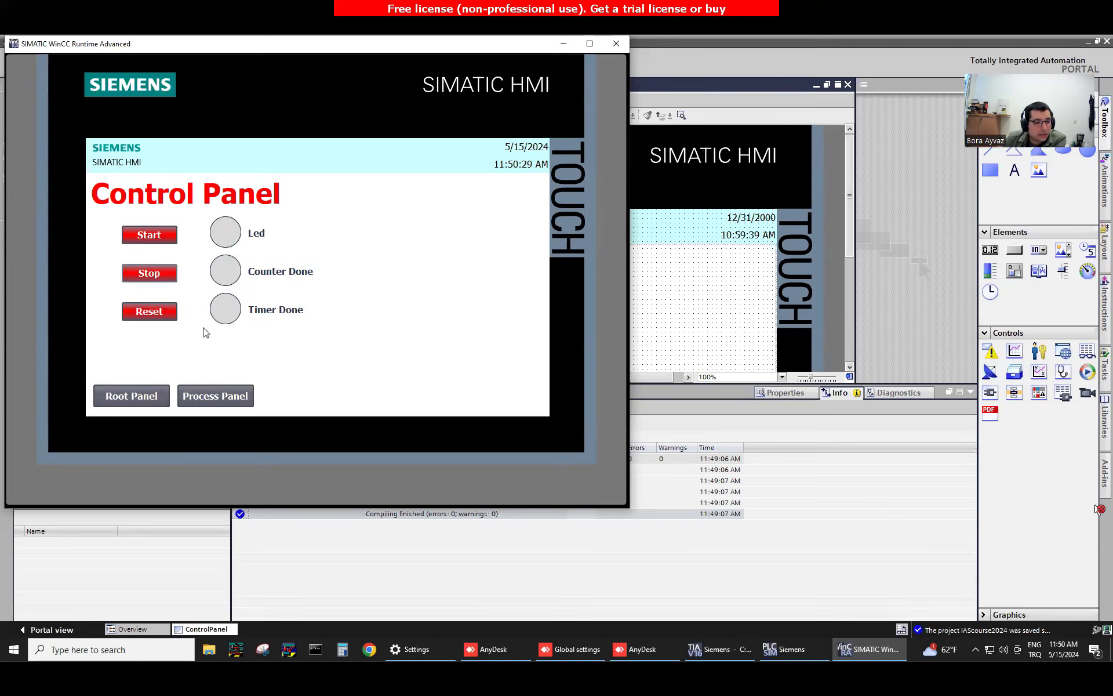
Go to the root screen in the simulation, exit the runtime and collapse the compile results
click(141, 397)
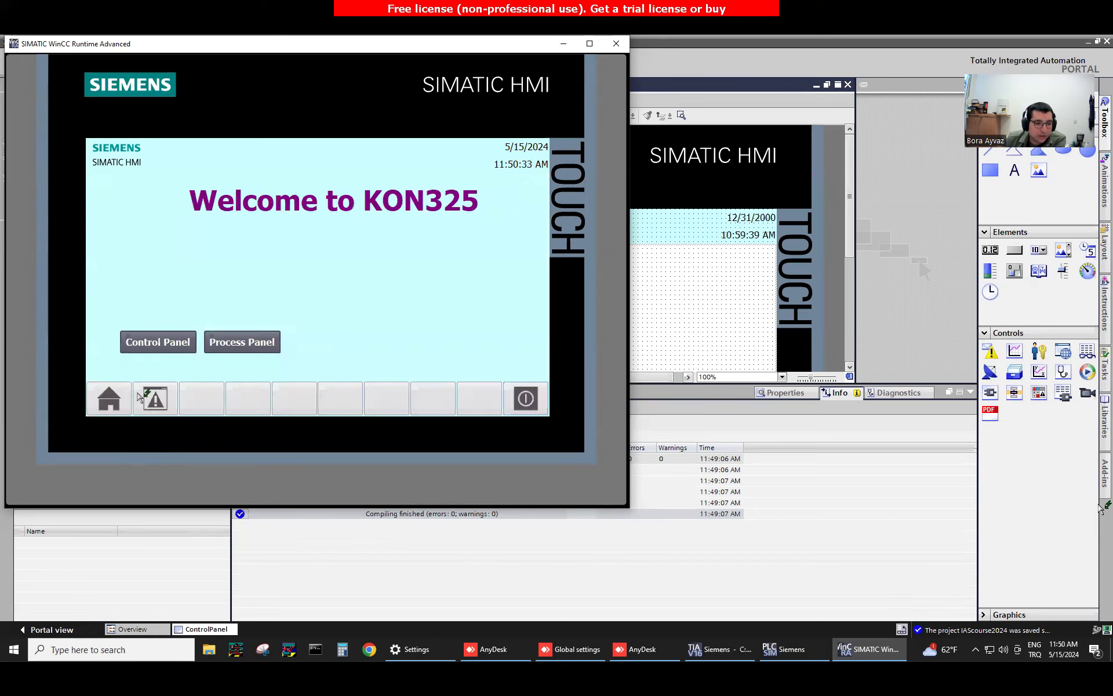
click(527, 399)
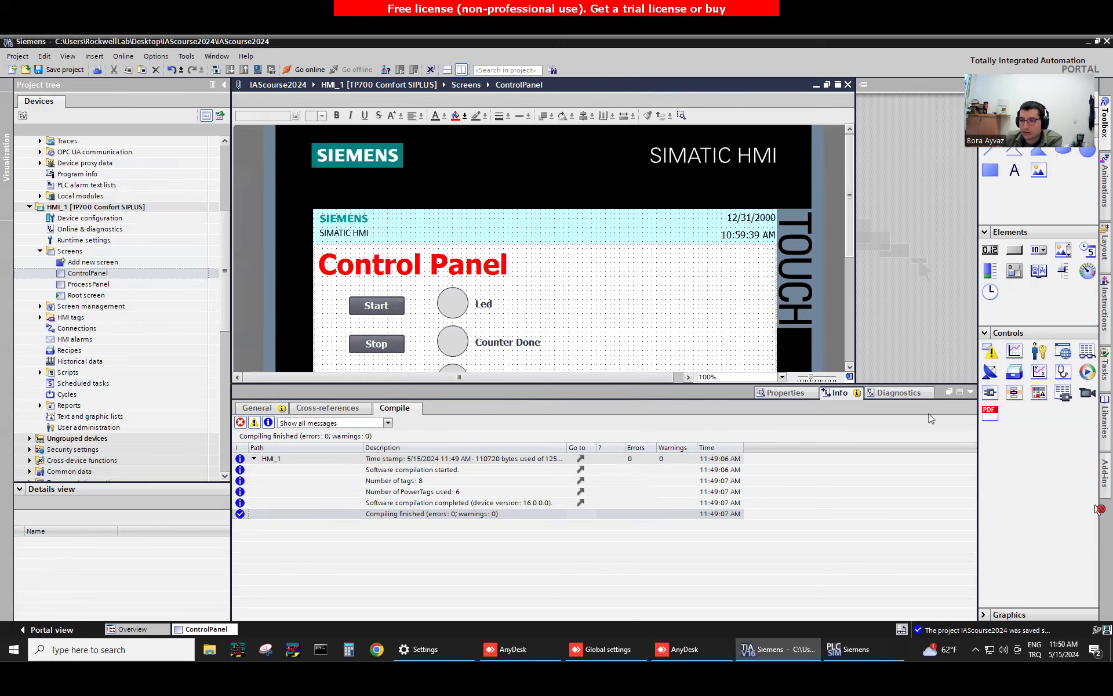
click(969, 395)
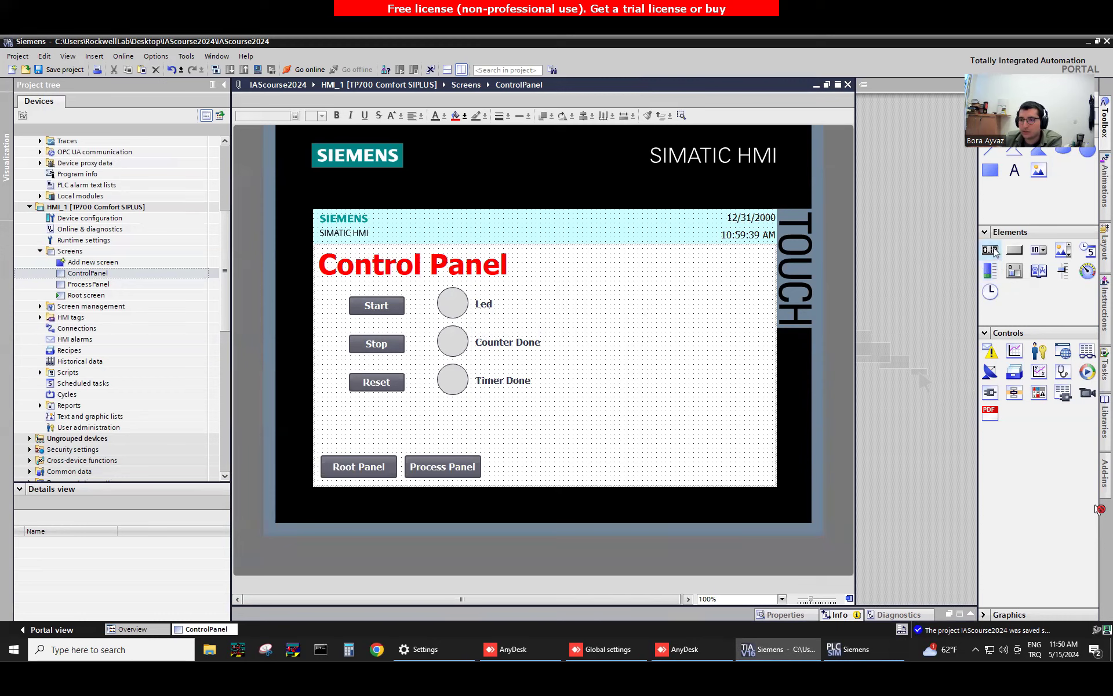
Add two I/O fields to the ControlPanel screen, stacked near the upper edge beside the TOUCH side of the display
drag(990, 250, 585, 332)
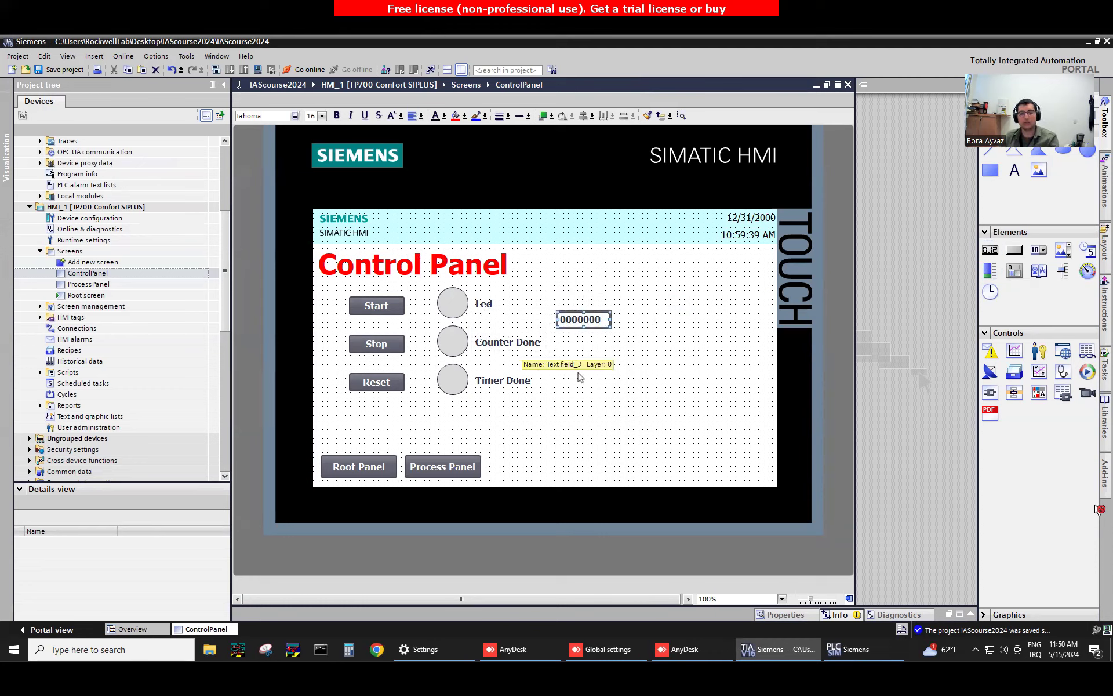
drag(577, 325, 588, 356)
drag(581, 308, 758, 269)
drag(581, 346, 747, 305)
Duplicate the Led label, change its text to "Counter Value" and place it in front of the upper I/O field
click(487, 306)
key(ctrl+c)
key(ctrl+v)
drag(492, 308, 684, 271)
double_click(684, 272)
text(Counter Value)
drag(686, 272, 660, 274)
click(659, 290)
click(662, 300)
Duplicate the Counter Value label in front of the lower I/O field and change its text to "Timer Value"
click(652, 269)
key(ctrl+c)
key(ctrl+v)
drag(671, 282, 668, 301)
double_click(669, 303)
click(638, 309)
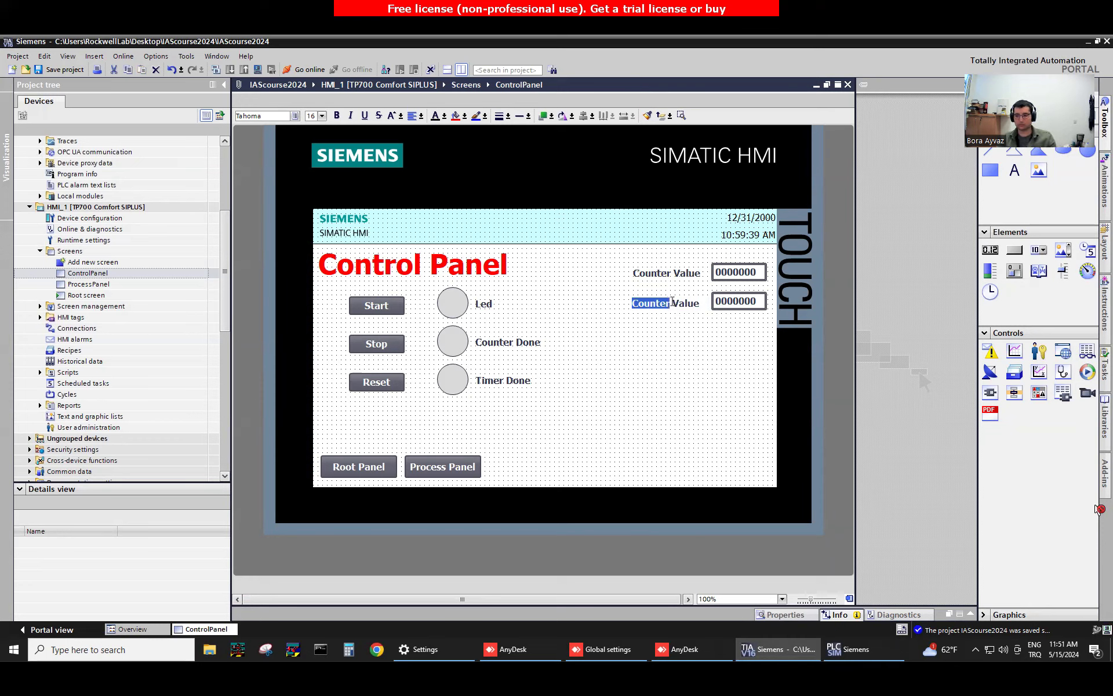
text(Timer)
click(598, 394)
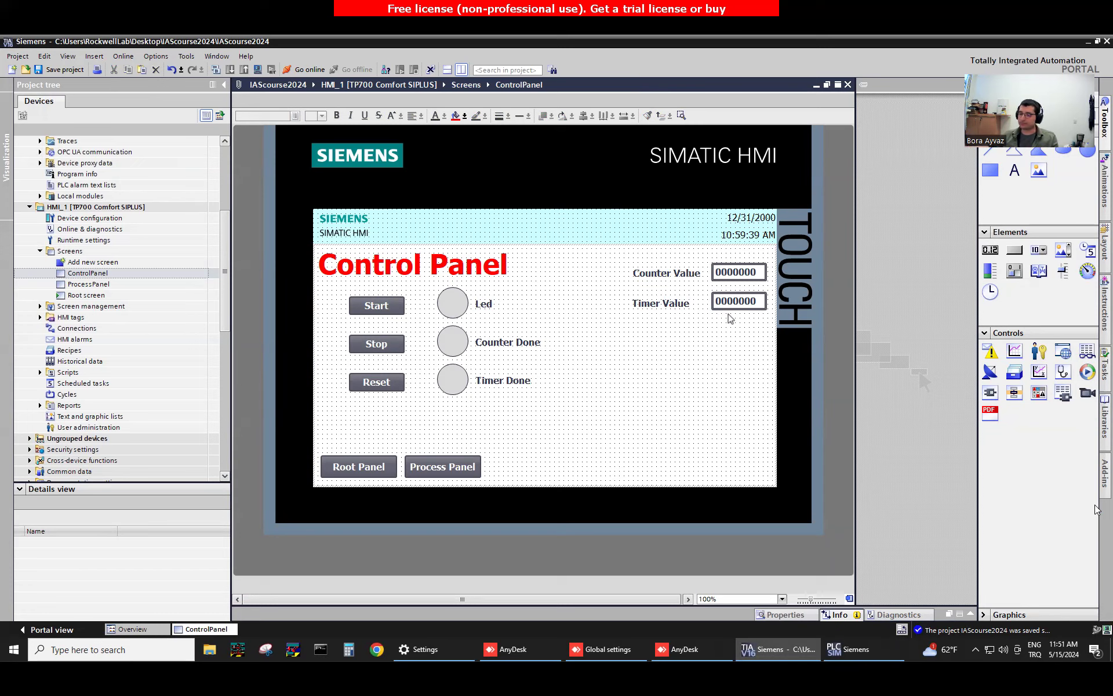
Open the properties of the Counter Value I/O field
right_click(729, 275)
click(758, 453)
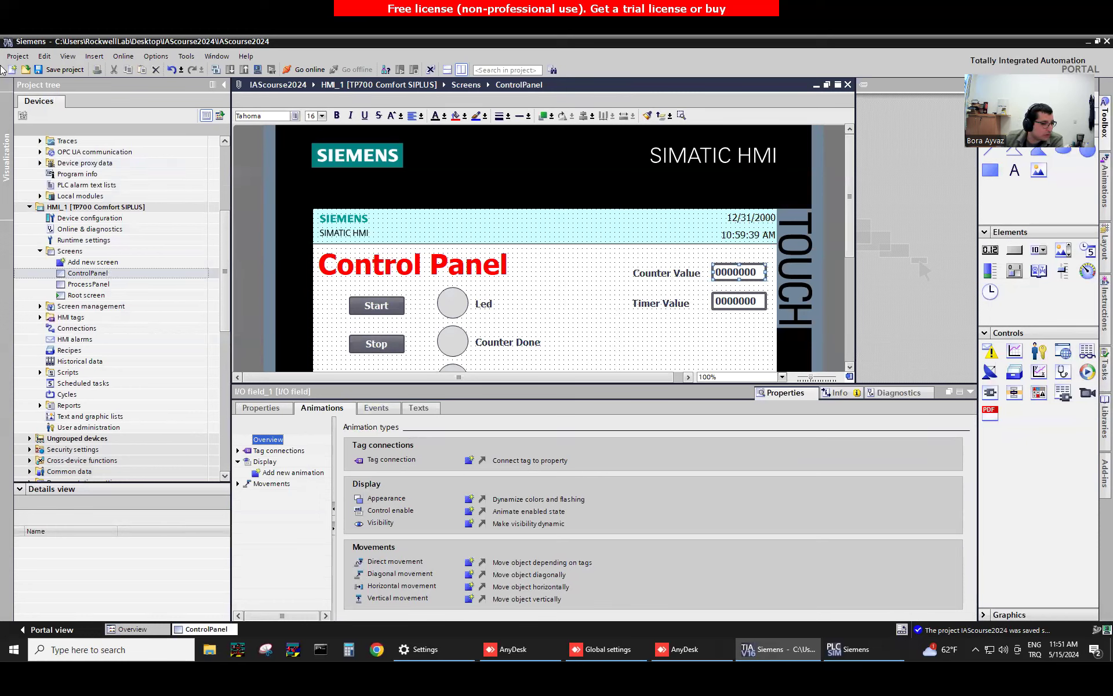
Exit the remote session's full-screen view and return to it
mouse_move(486, 8)
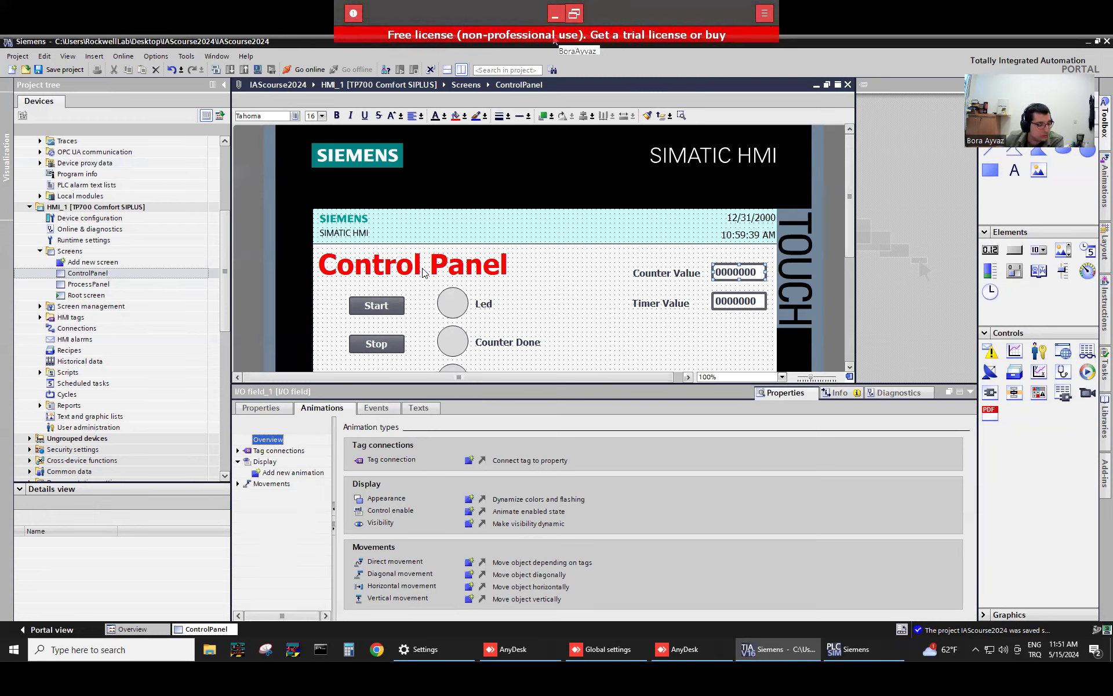
click(574, 13)
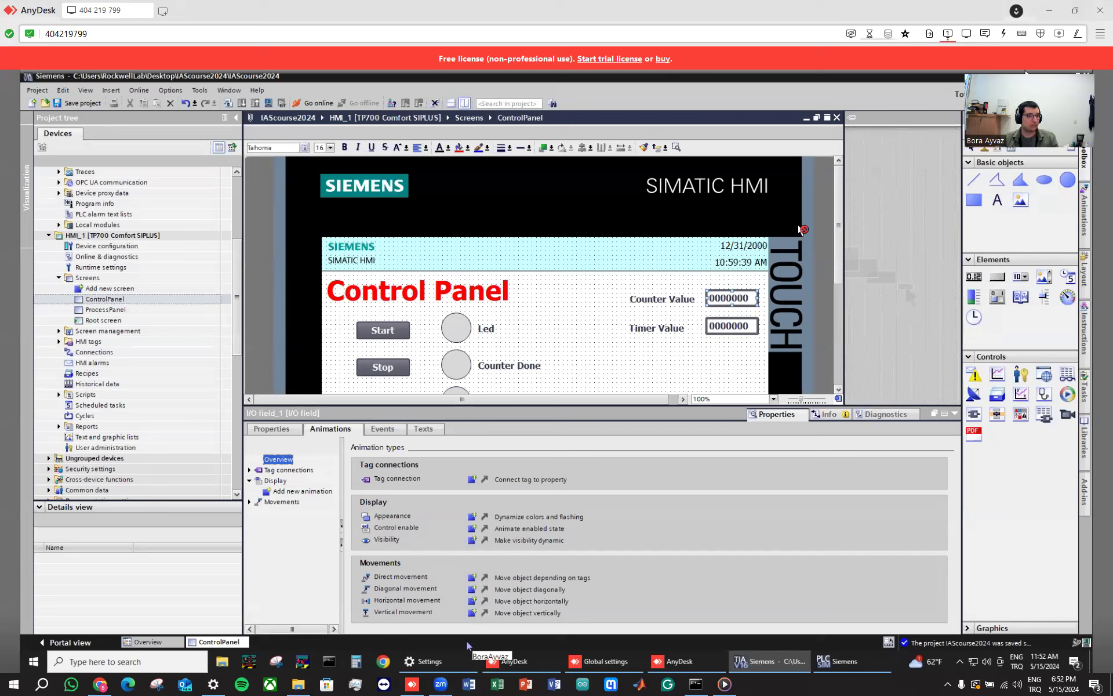
click(972, 35)
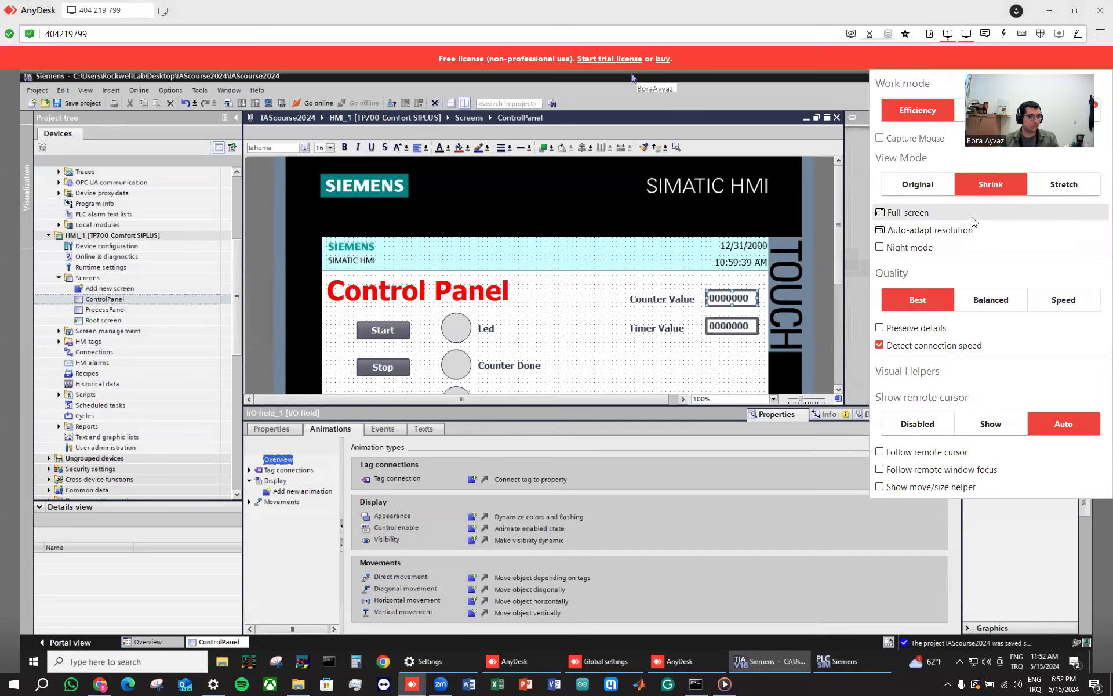
click(913, 215)
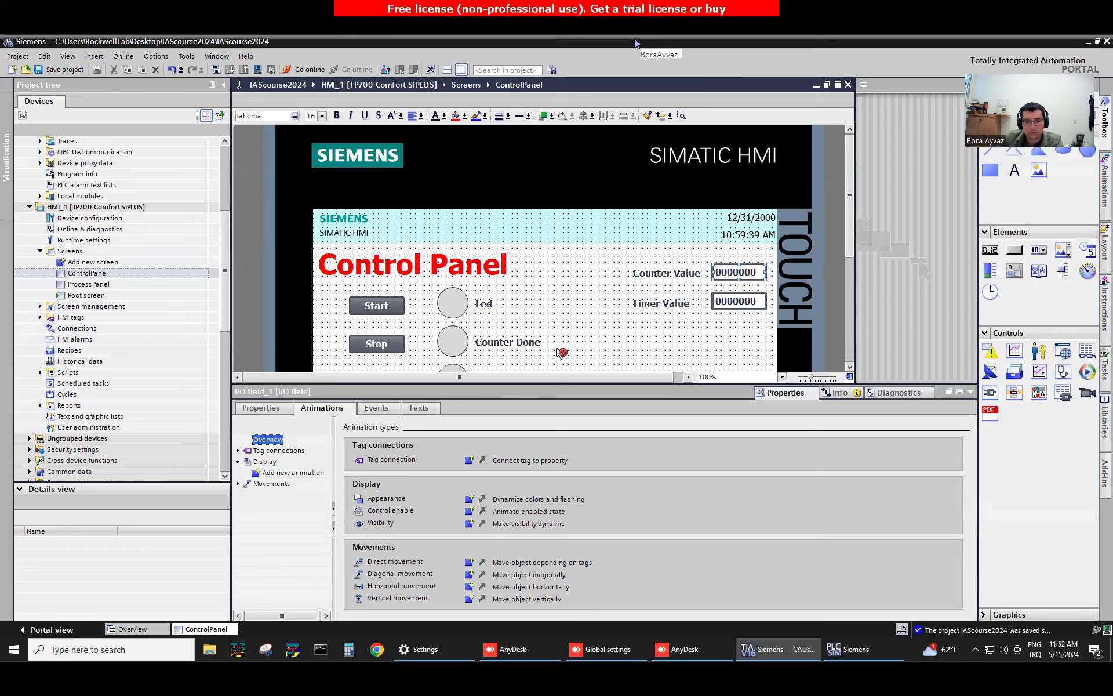
Look through the Counter Value I/O field's properties, events and animation categories for where a tag is connected
click(595, 307)
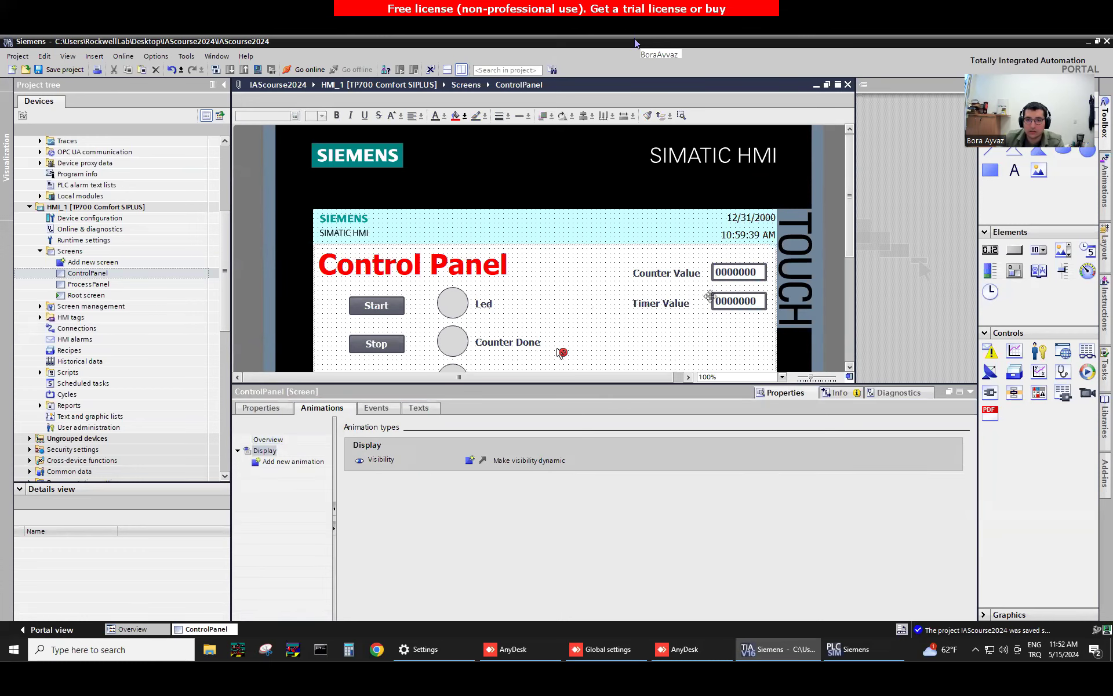
click(723, 272)
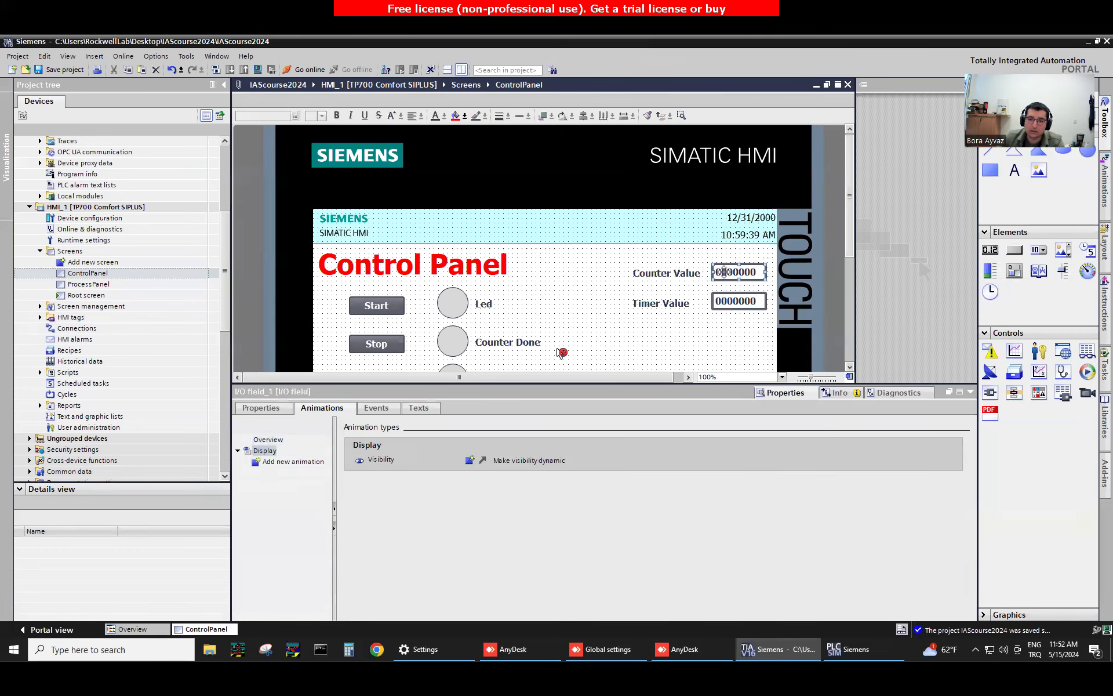
click(558, 313)
click(717, 276)
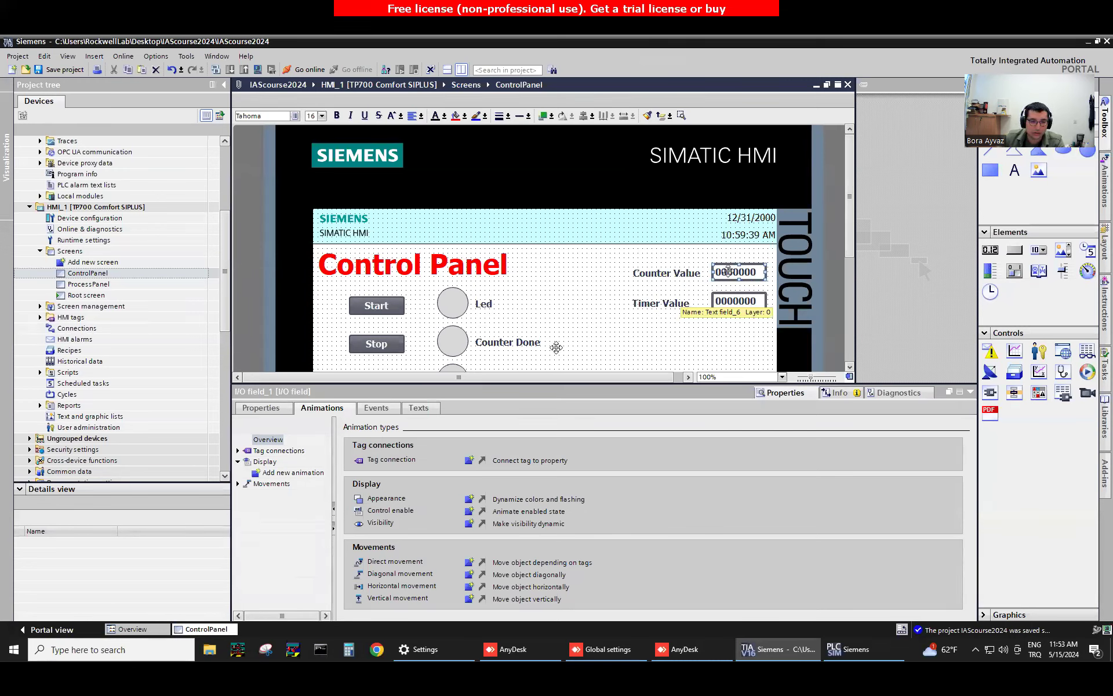
click(284, 407)
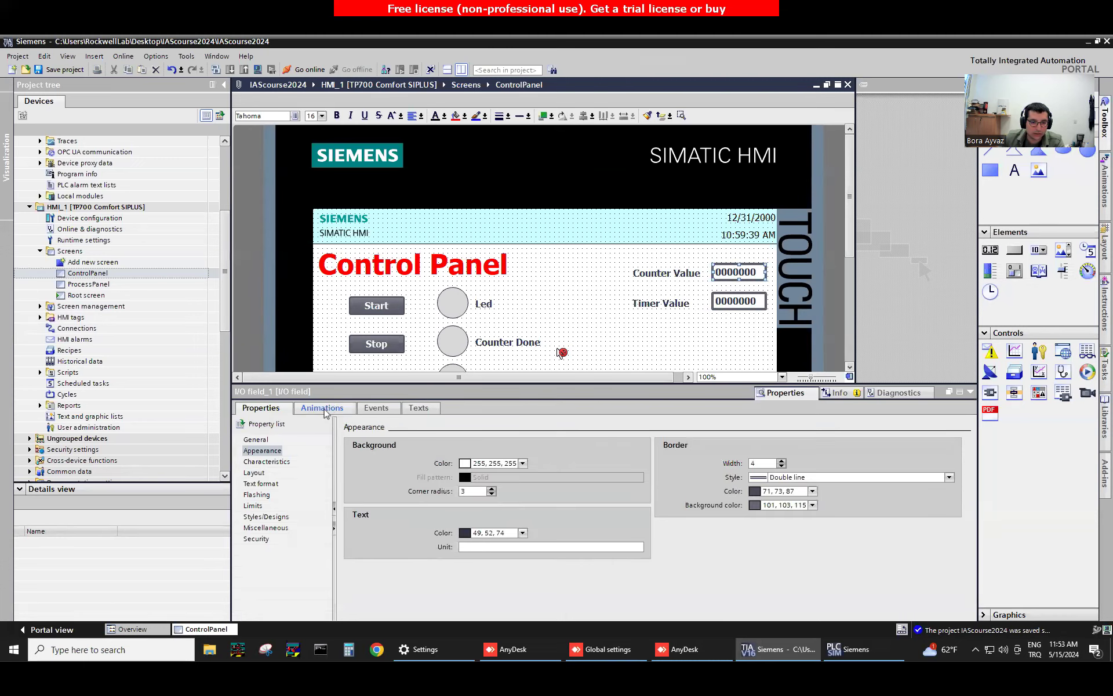
click(322, 408)
click(262, 408)
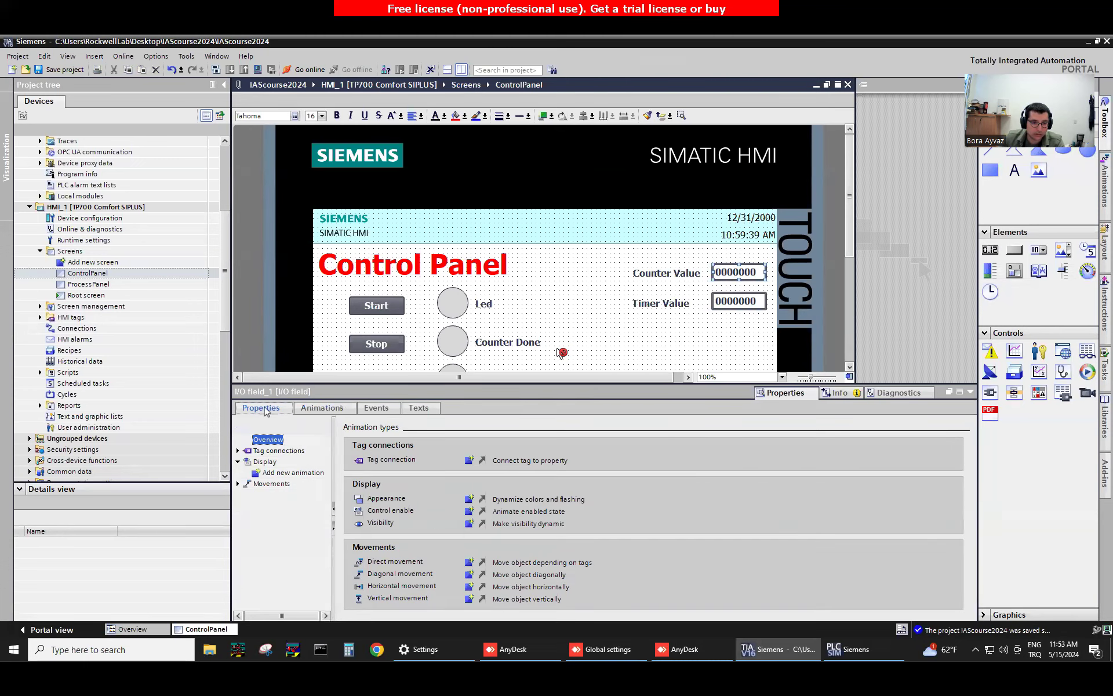
click(307, 408)
click(266, 462)
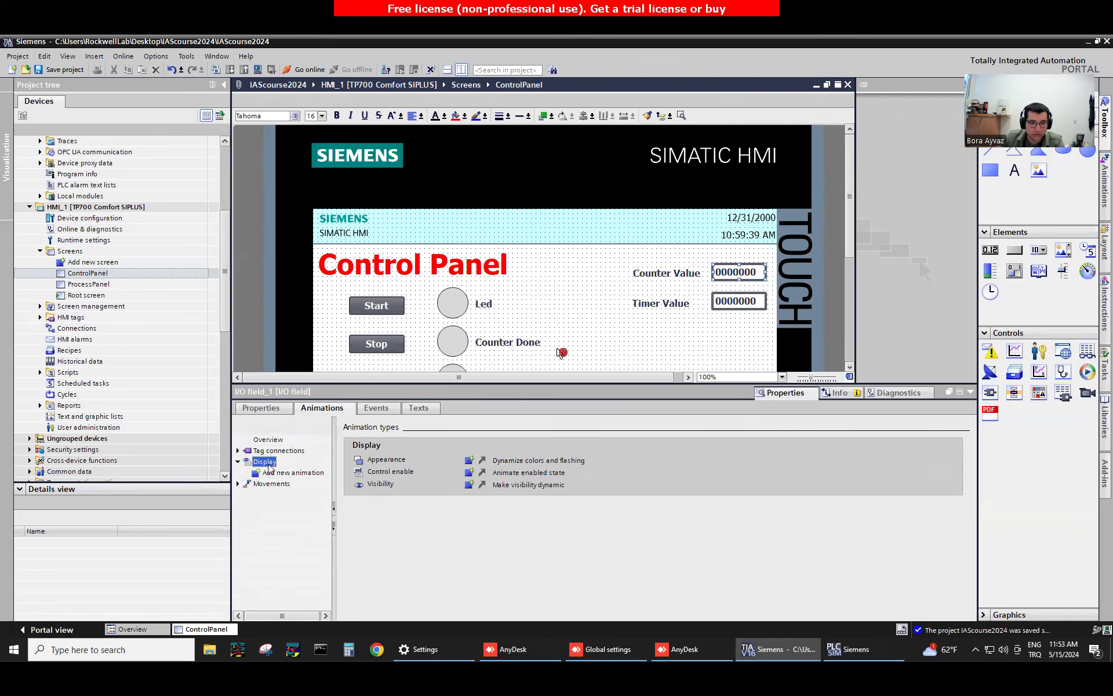
click(271, 453)
click(268, 462)
click(273, 474)
click(271, 483)
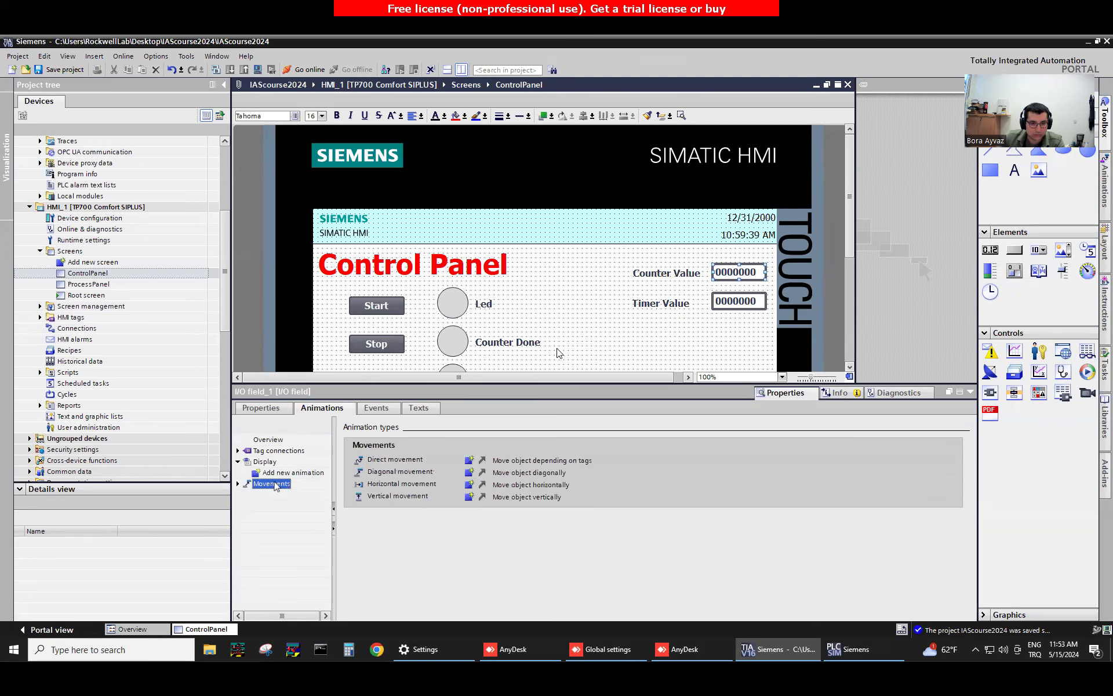
click(376, 408)
click(322, 407)
click(279, 450)
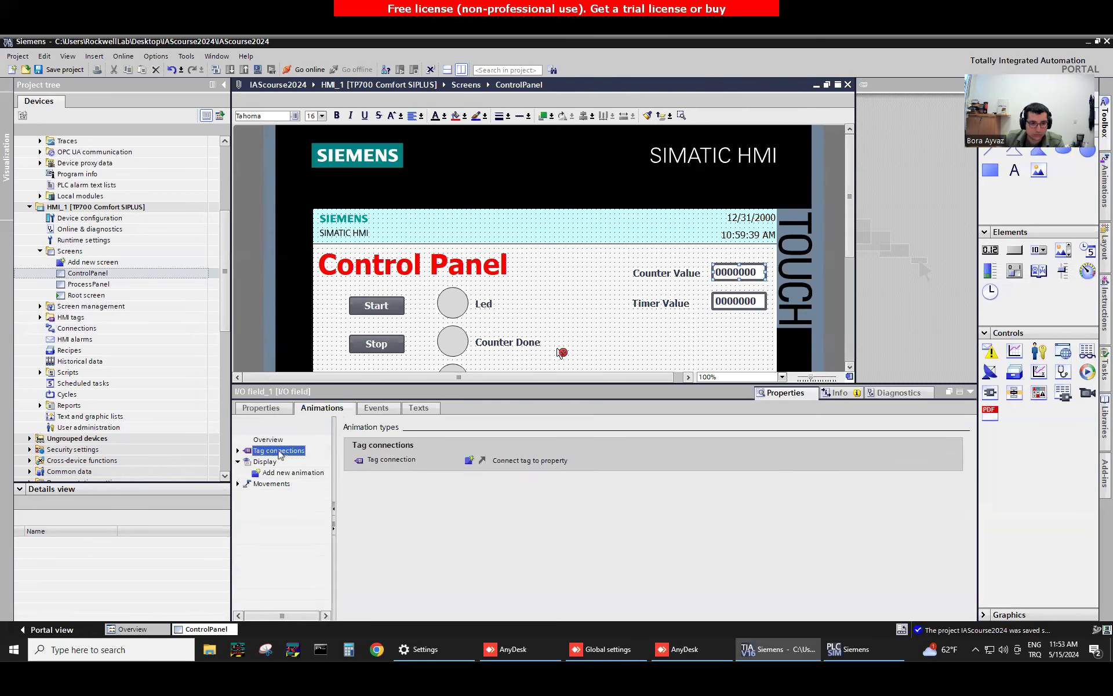
click(267, 439)
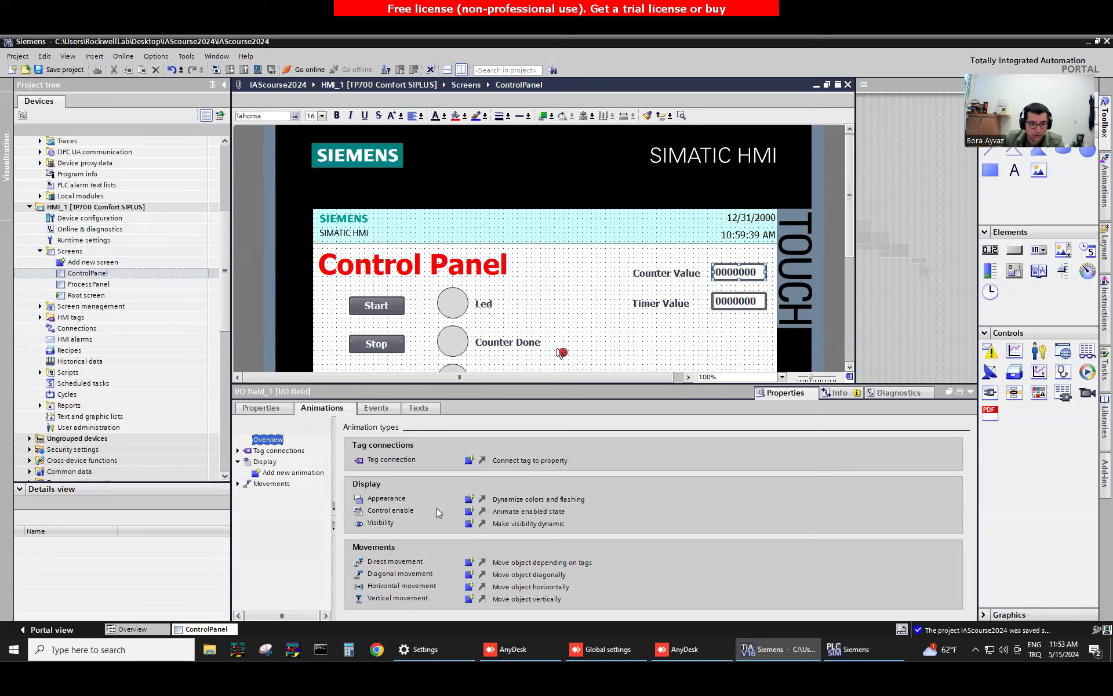
Link the Counter Value I/O field to the PLC tag CounterValue in its general properties and collapse the properties area
click(261, 409)
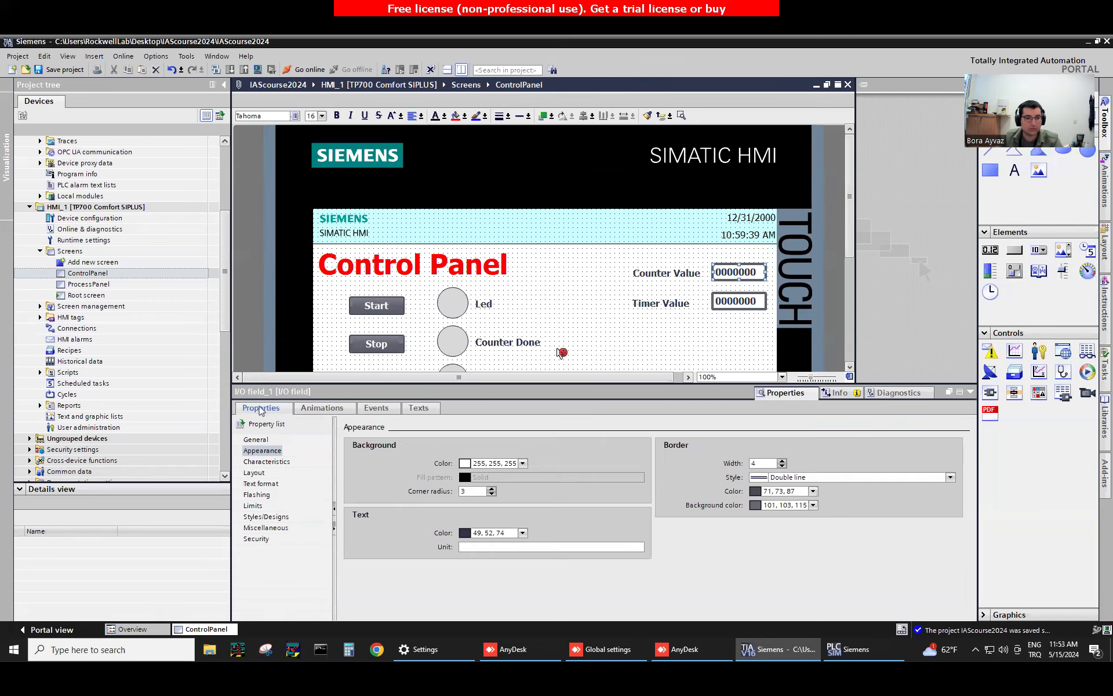
click(266, 440)
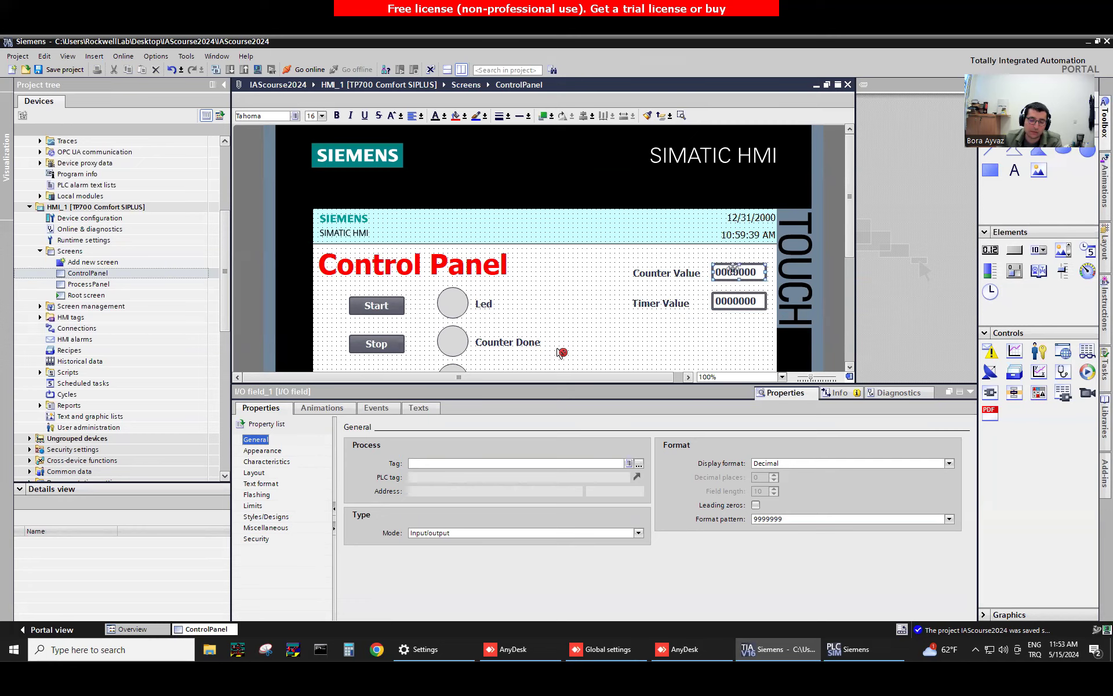
click(628, 463)
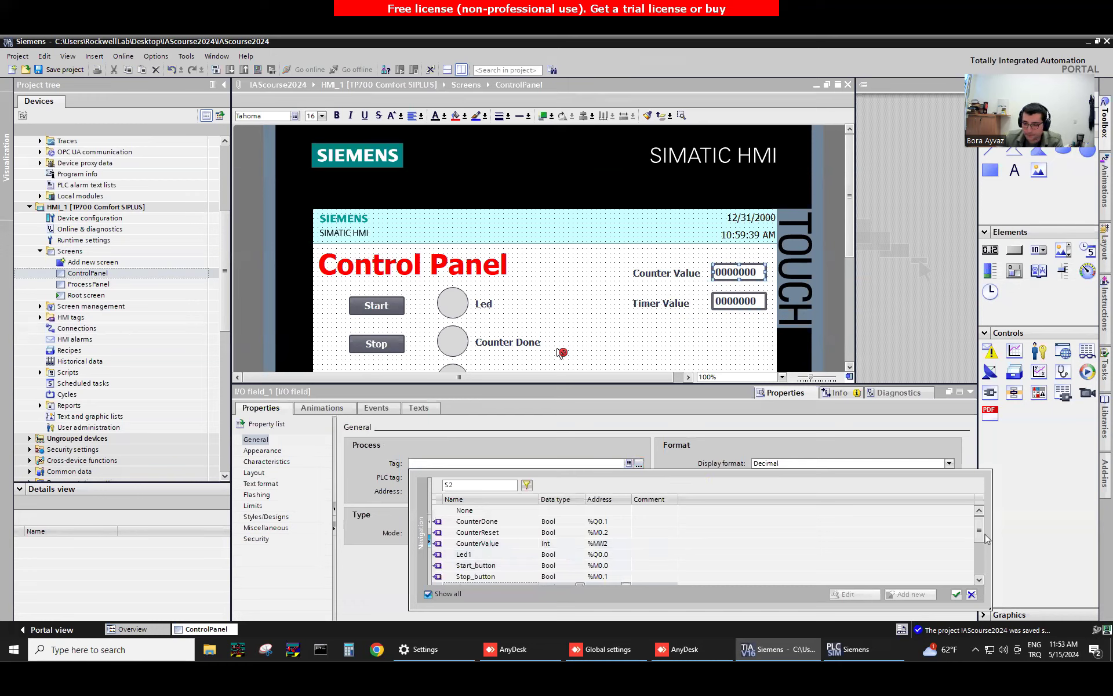
mouse_move(980, 533)
mouse_down()
mouse_move(980, 554)
mouse_move(980, 530)
mouse_up()
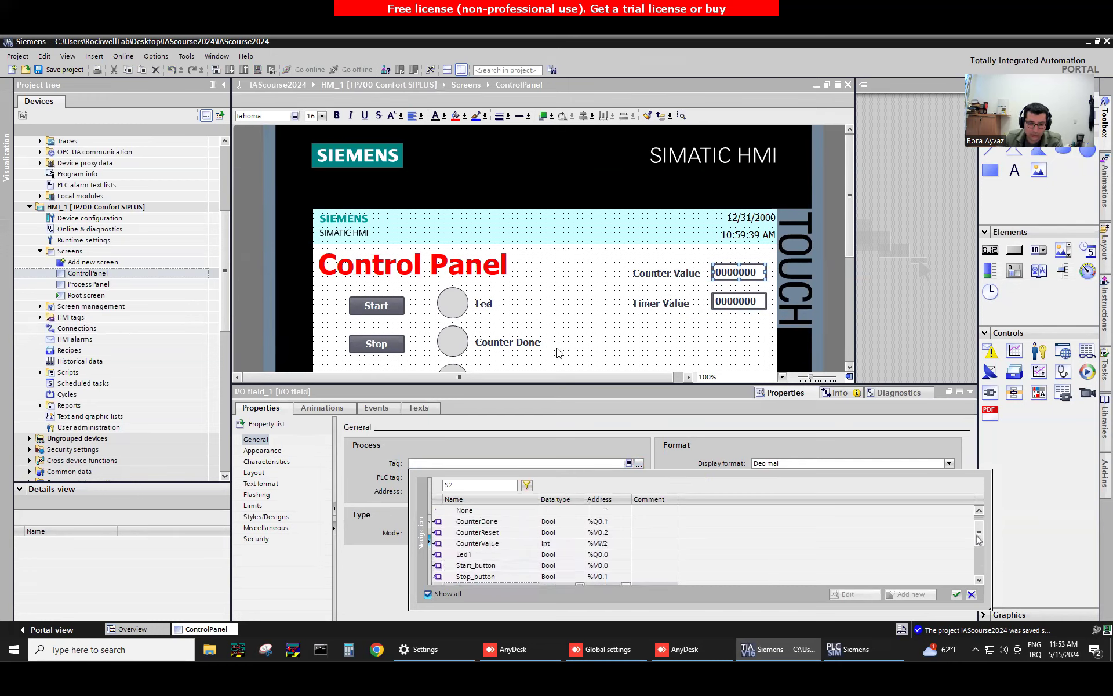
click(509, 543)
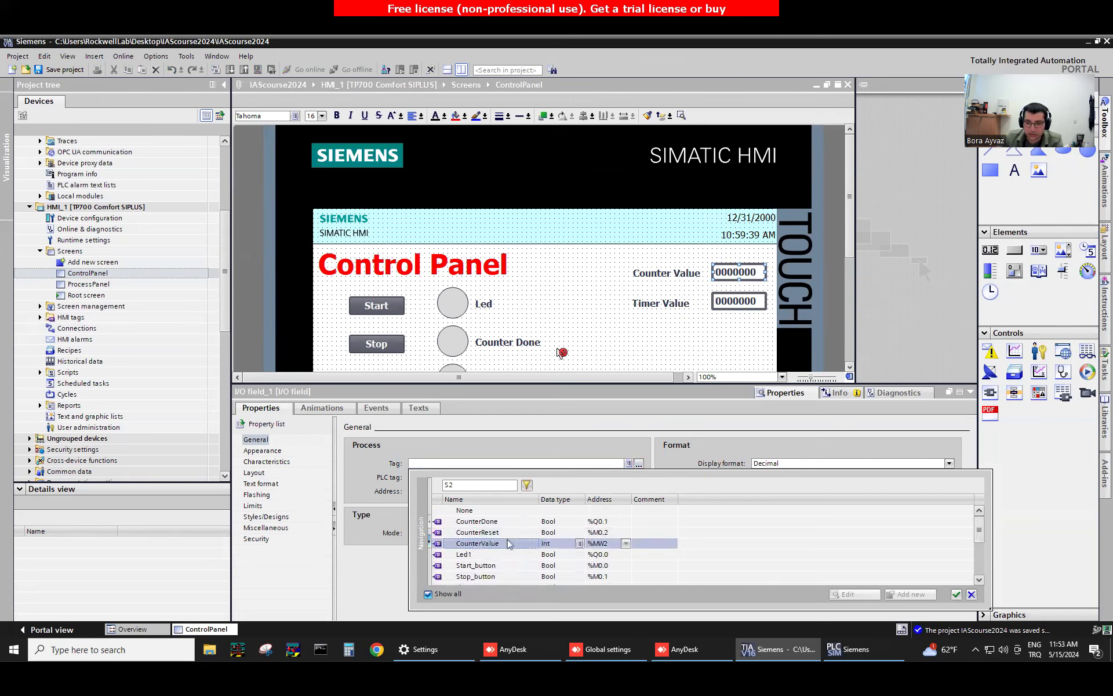
click(956, 594)
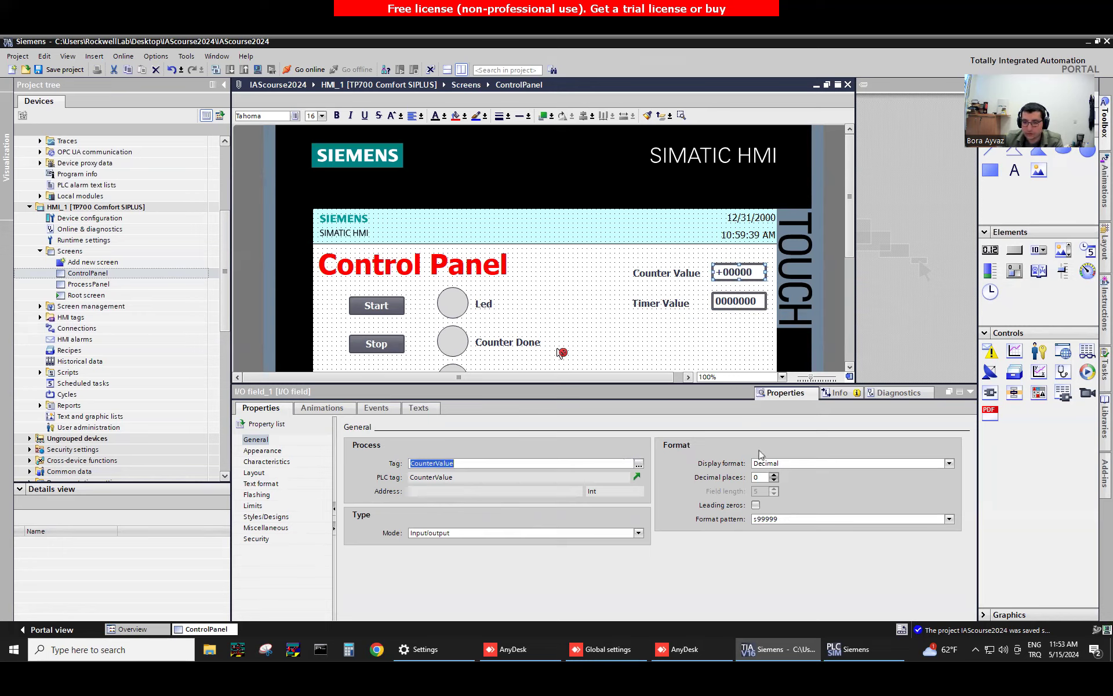
click(761, 478)
click(971, 394)
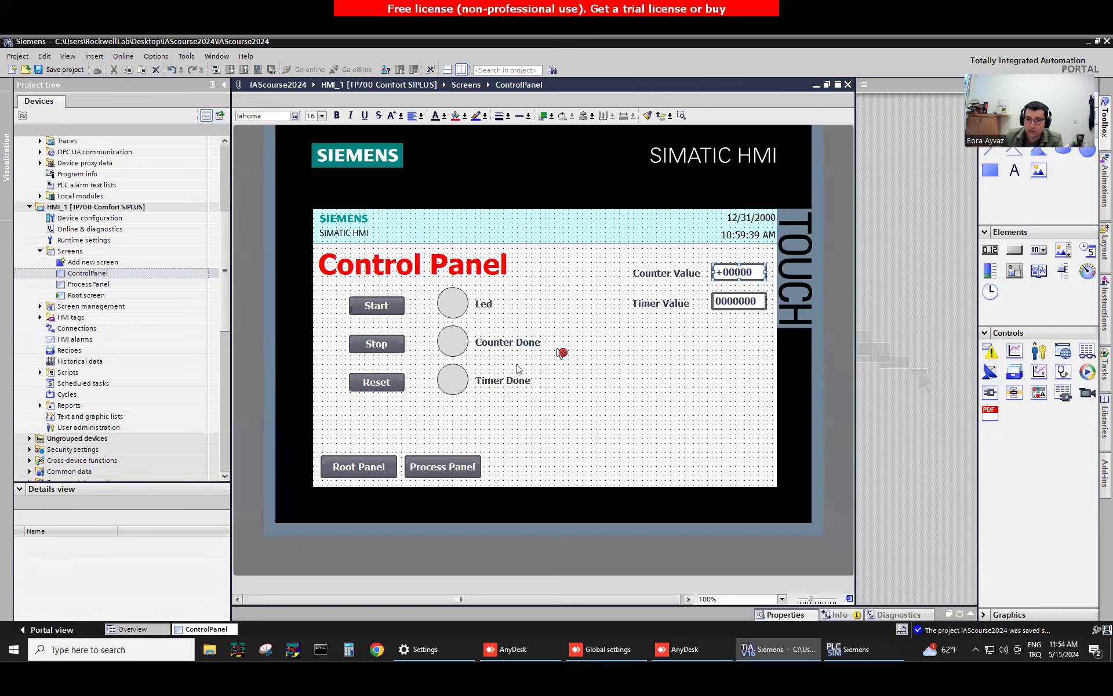
Link the Timer Value I/O field to the PLC tag TimerValue in its general properties
right_click(745, 302)
click(772, 483)
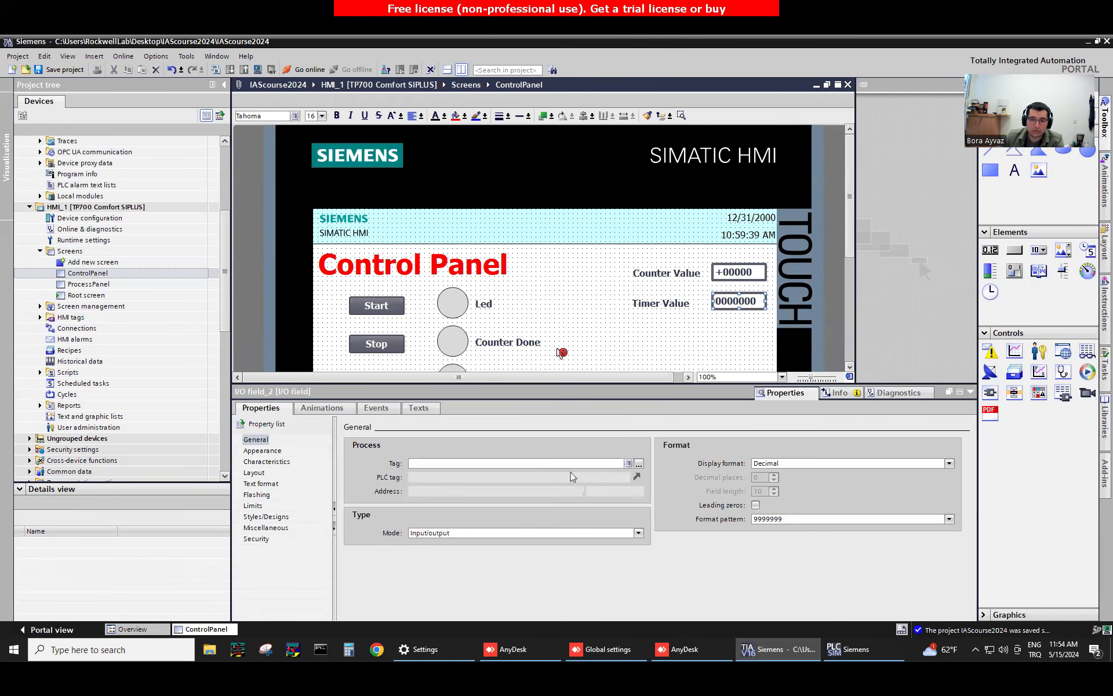
click(638, 463)
drag(979, 526, 978, 574)
click(527, 511)
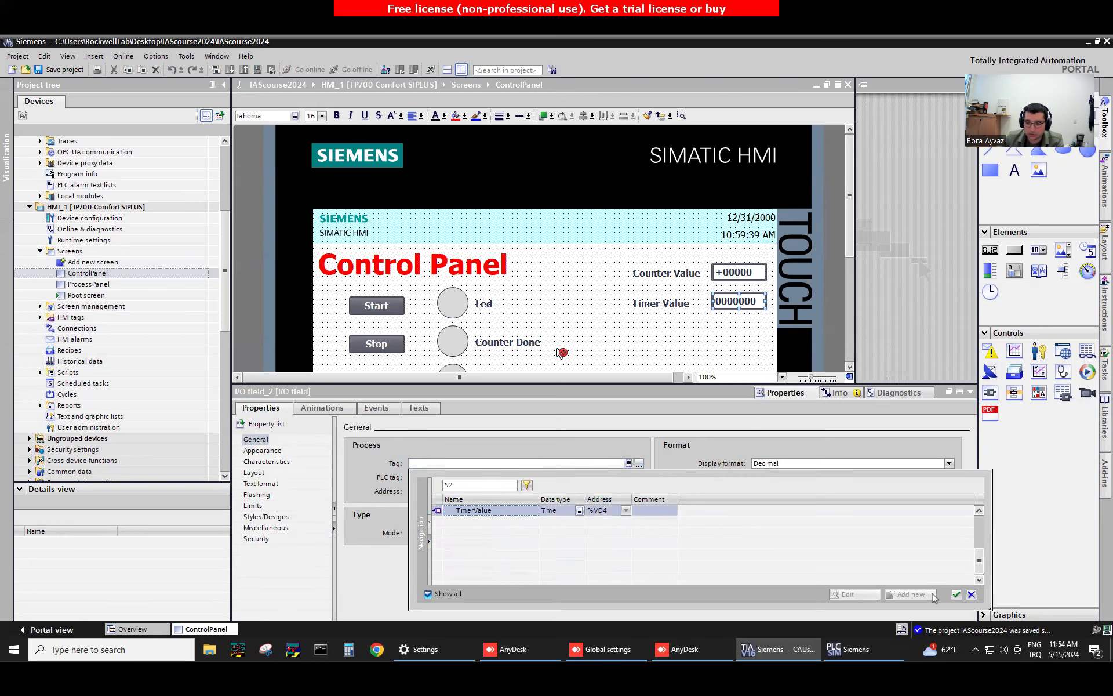
click(955, 594)
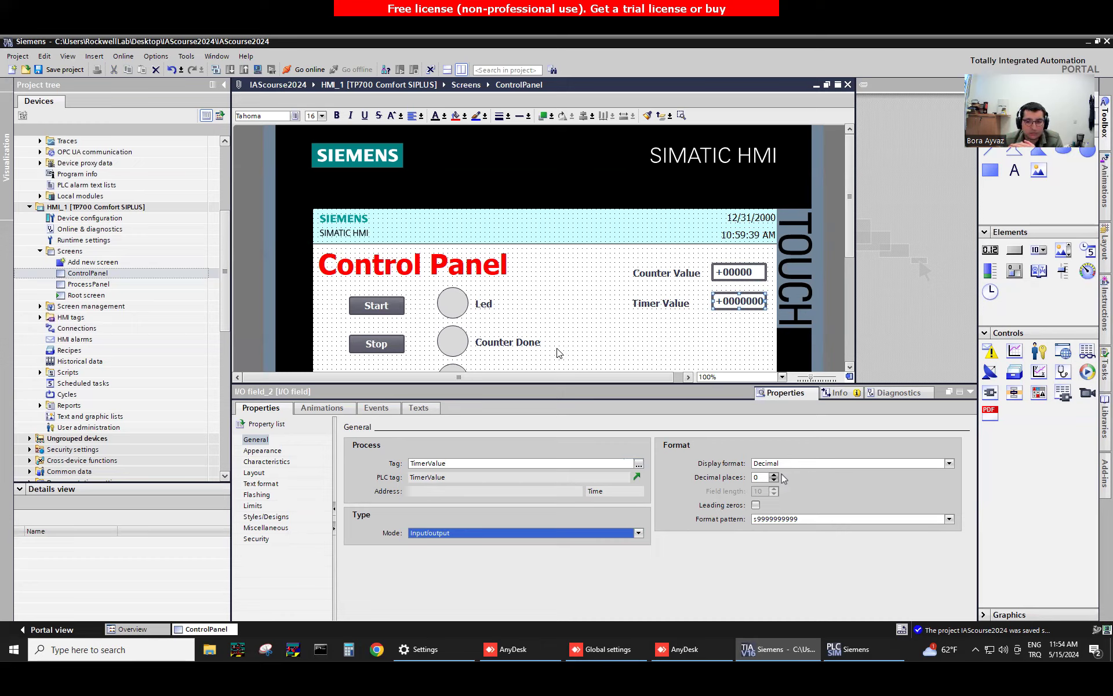
Increase the decimal places of the Timer Value I/O field, collapse the properties area and deselect the field
click(774, 474)
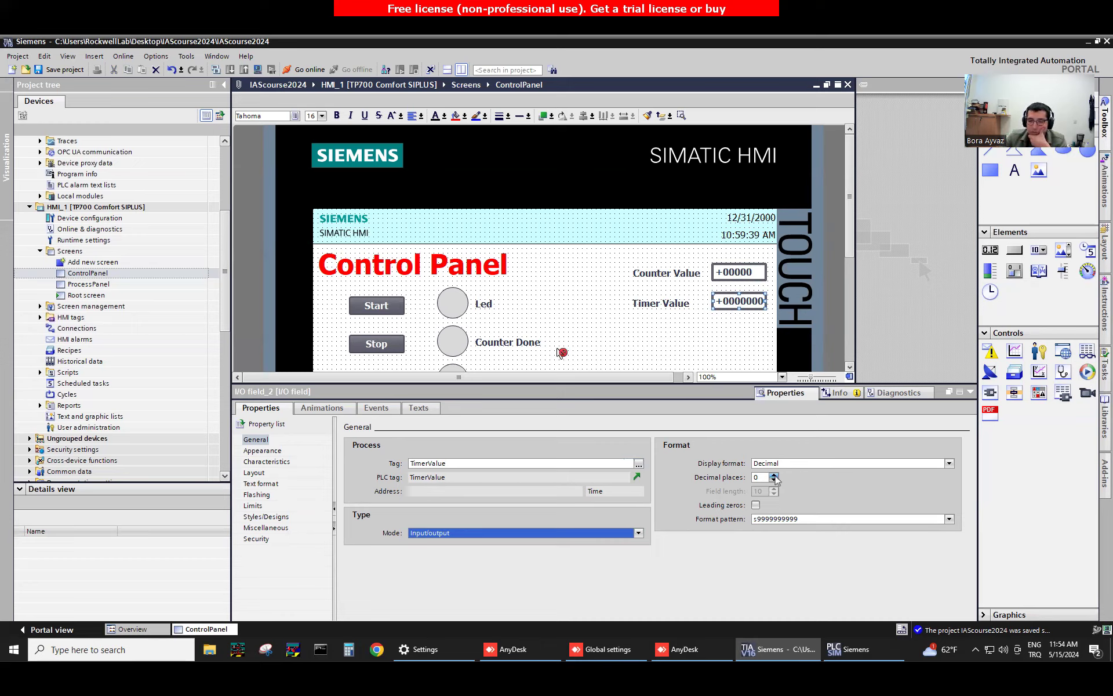
click(971, 392)
click(665, 390)
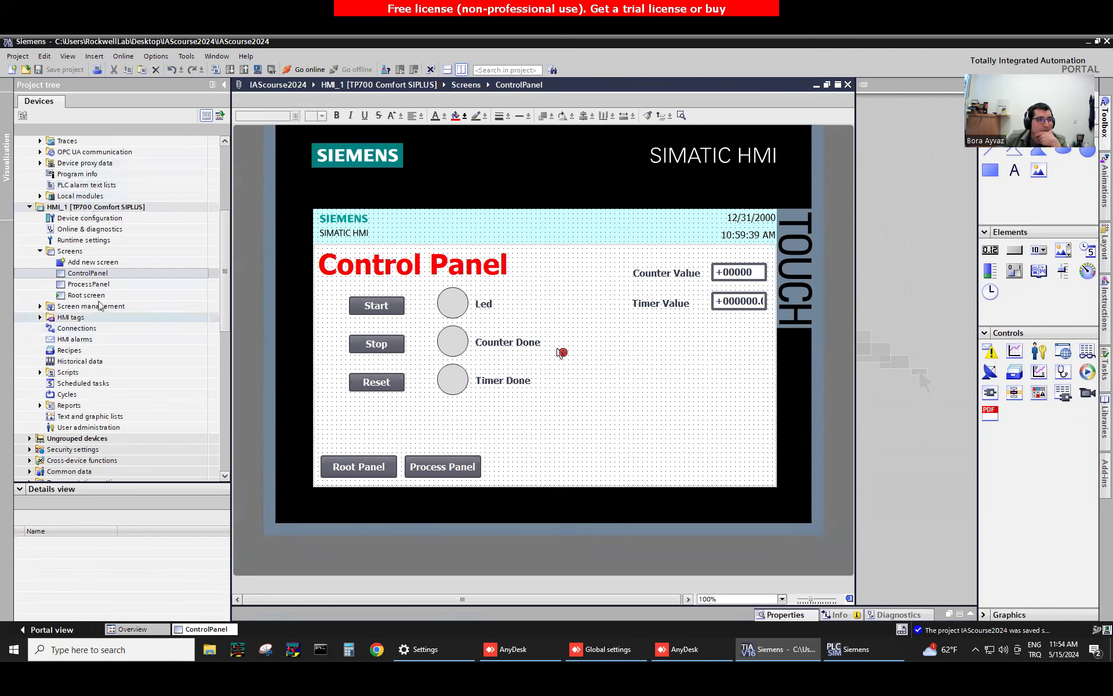
Open the Main [OB1] program block, widen its editor and examine the ladder logic of Networks 1 and 2
scroll(103, 178, up, 5)
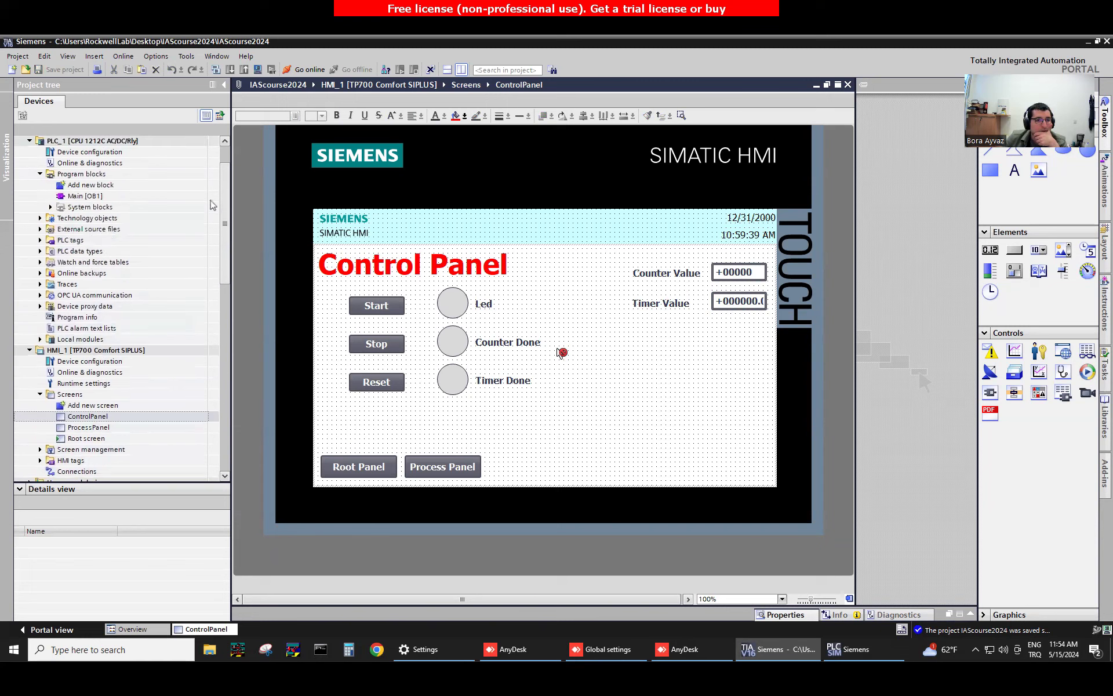
double_click(102, 230)
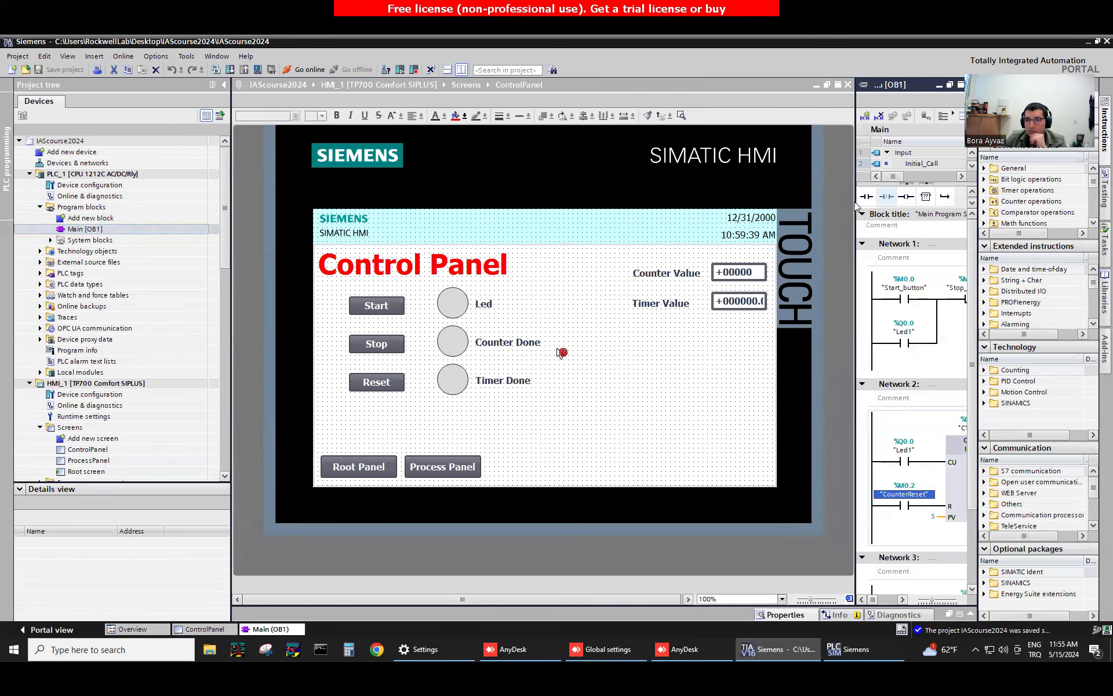
drag(850, 204, 354, 204)
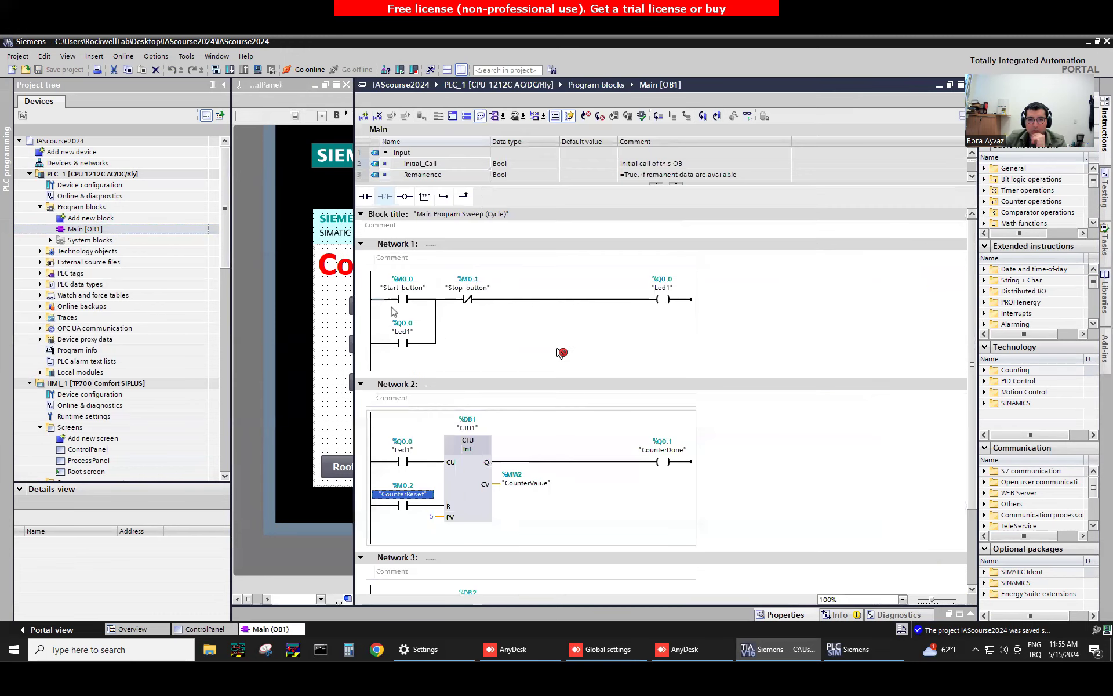
click(663, 299)
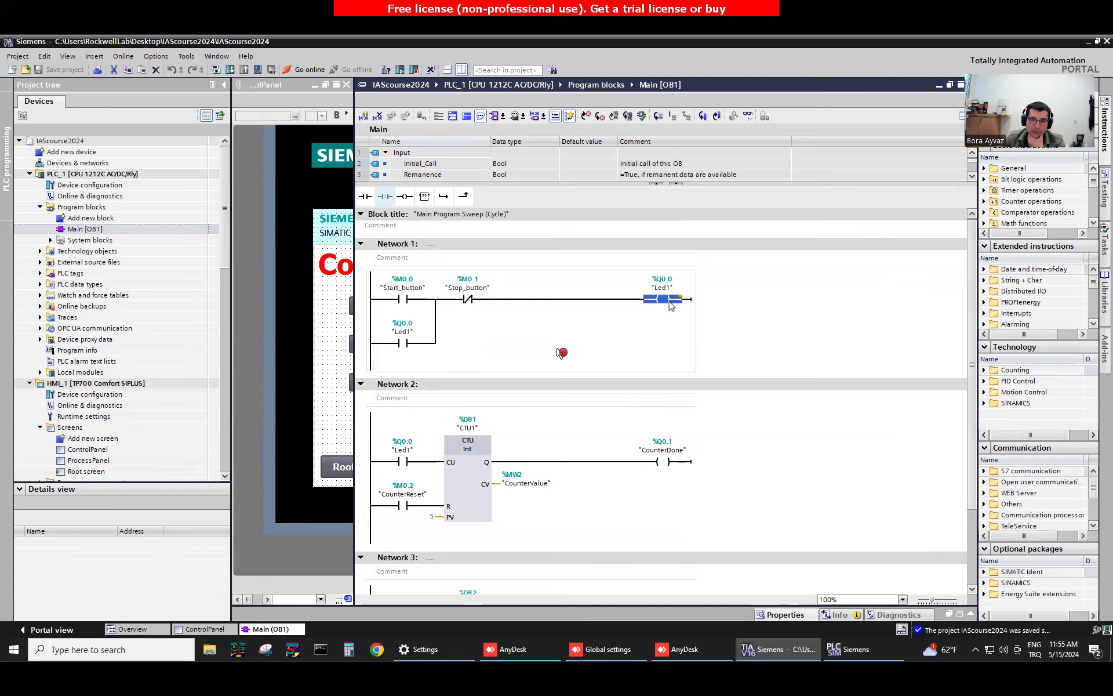
click(818, 346)
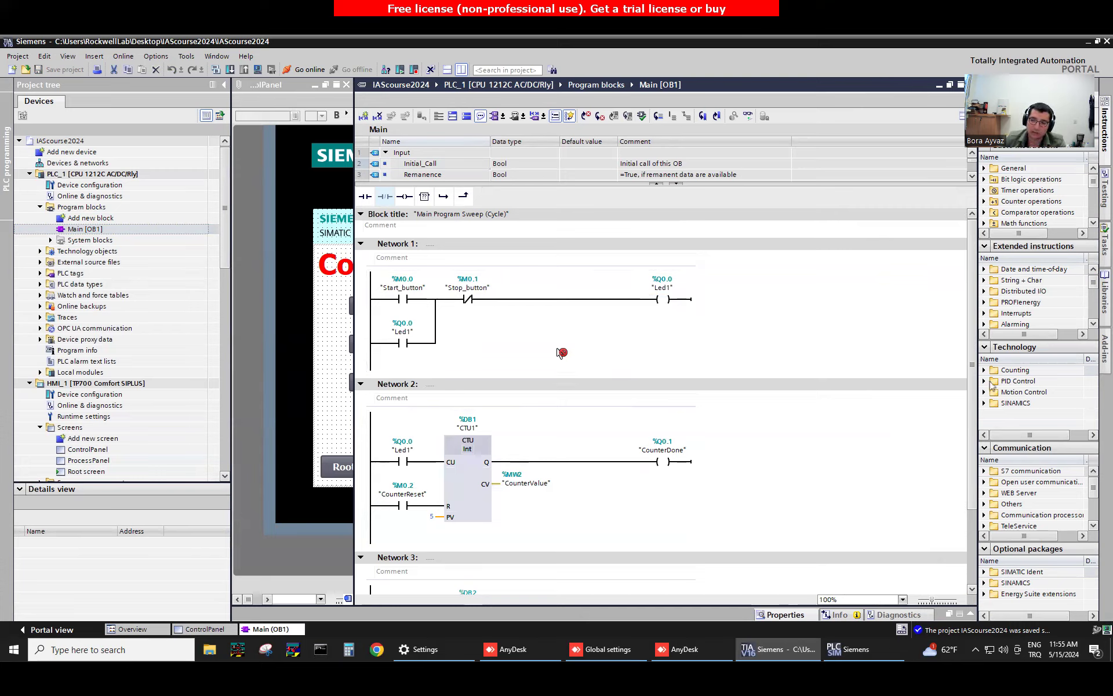
scroll(493, 458, down, 1)
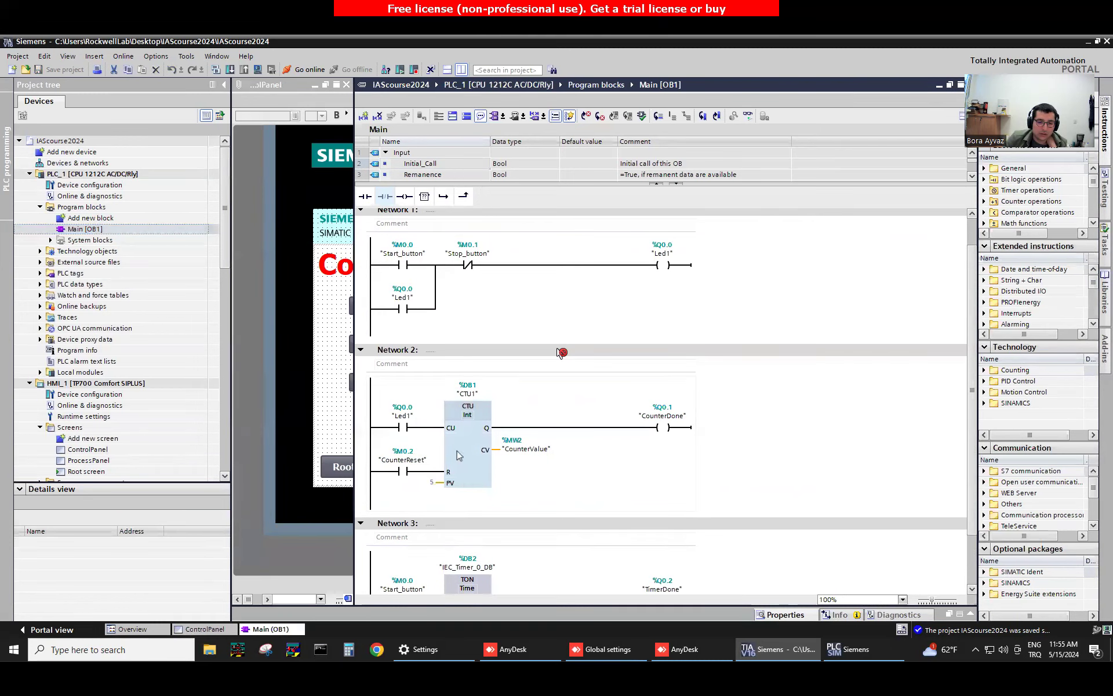
Examine the ladder logic of Networks 2 and 3 in Main [OB1] and return to the ControlPanel screen
click(432, 485)
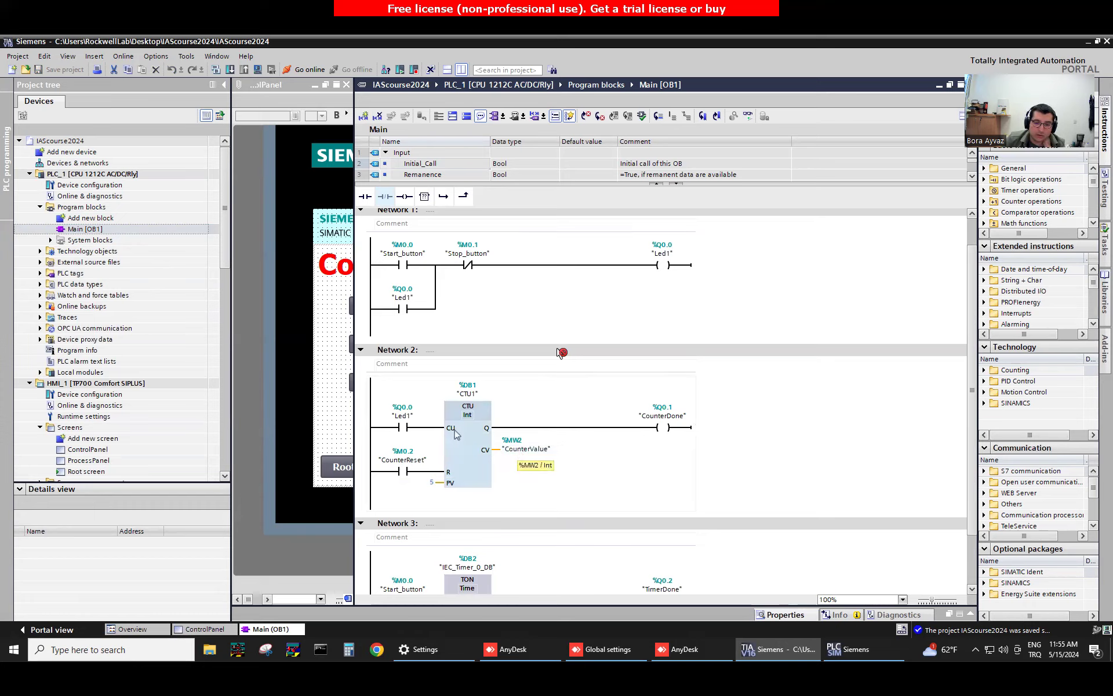
scroll(459, 458, down, 2)
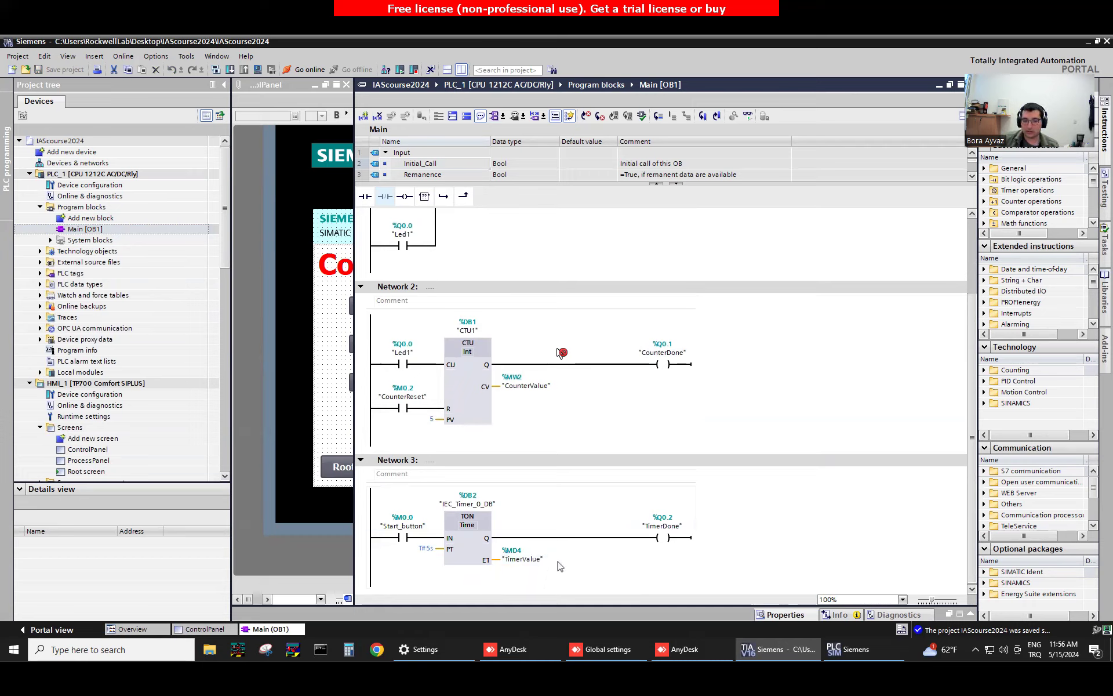
click(204, 629)
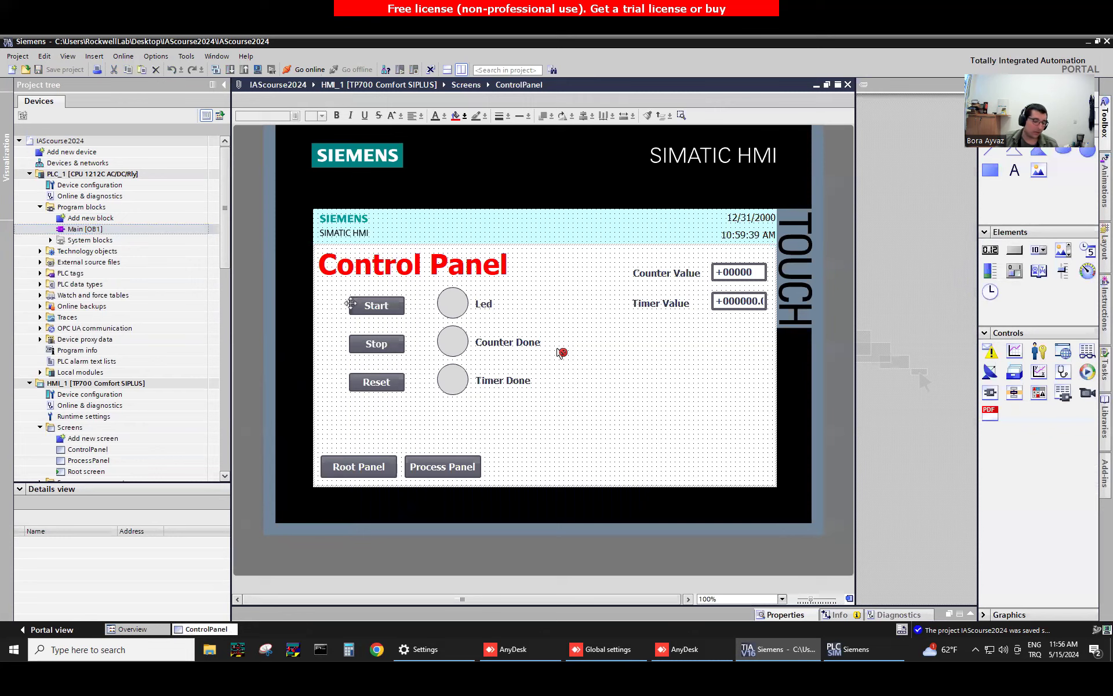
Examine the buttons, status indicators and counter and timer value fields on the ControlPanel screen
click(363, 380)
click(444, 308)
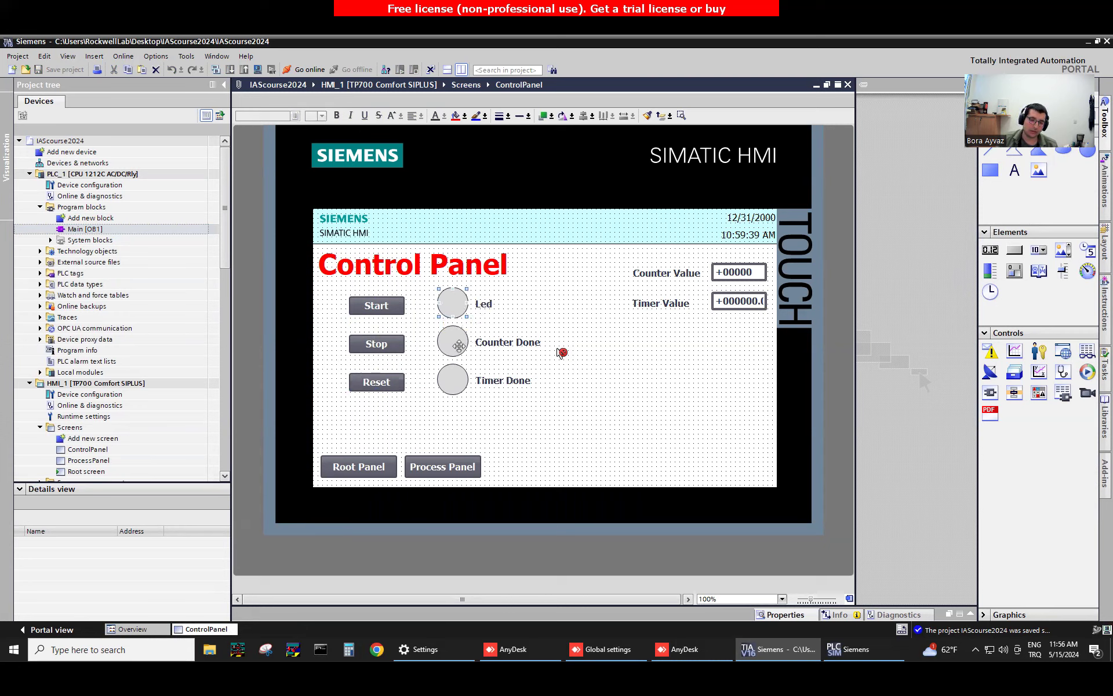
click(478, 345)
click(450, 310)
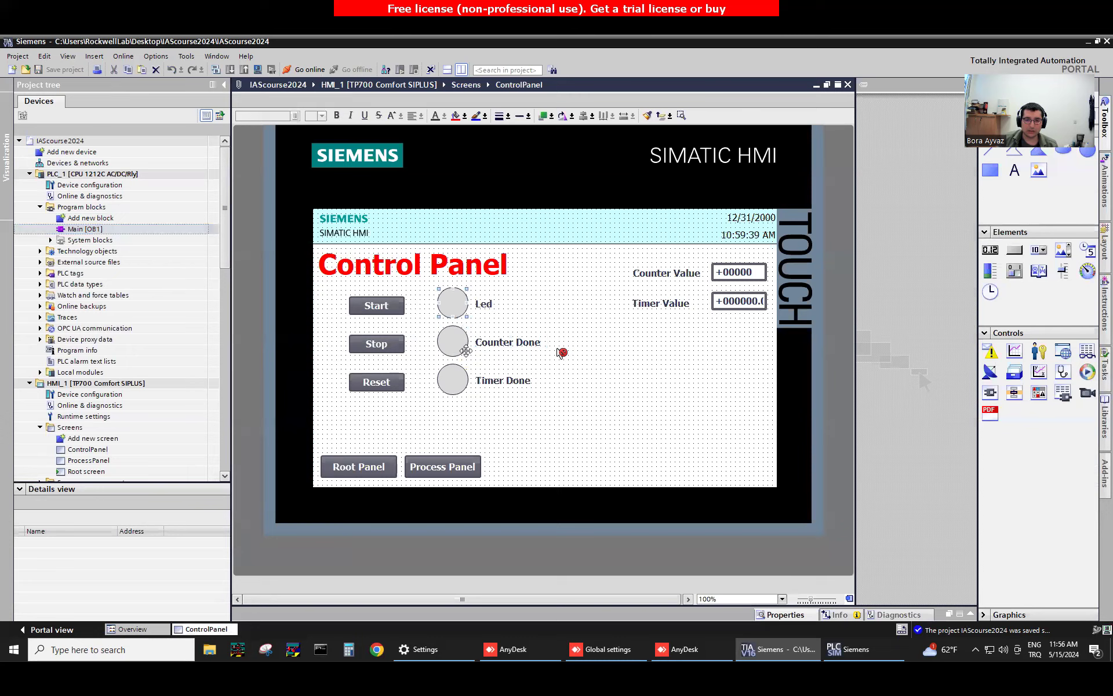
click(726, 361)
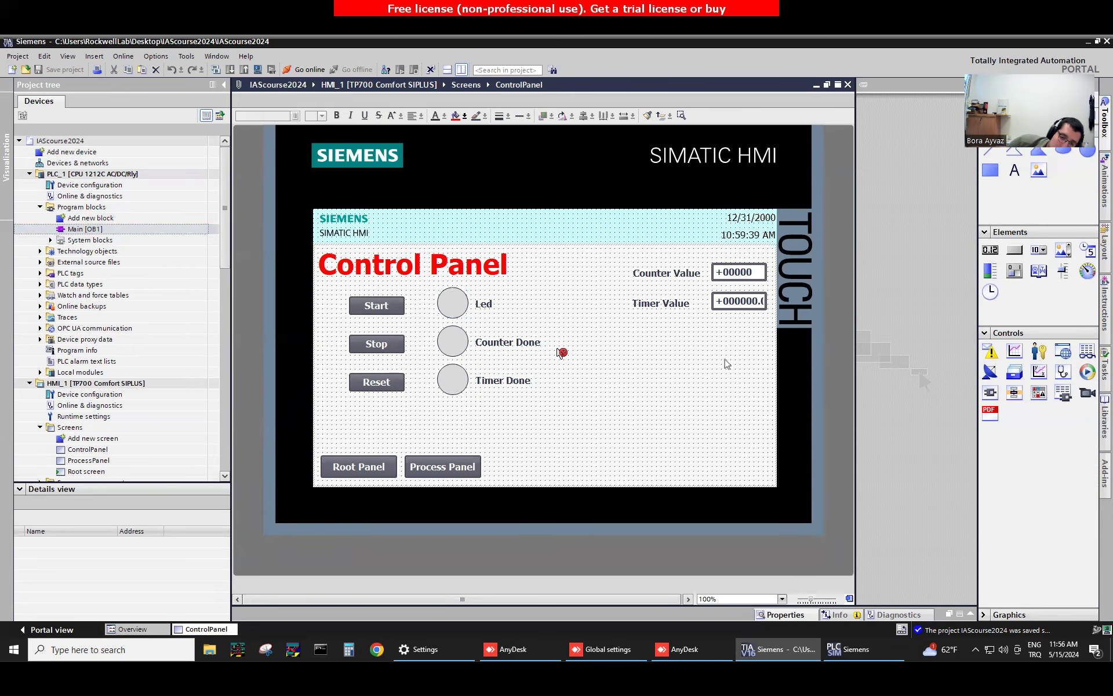
click(662, 275)
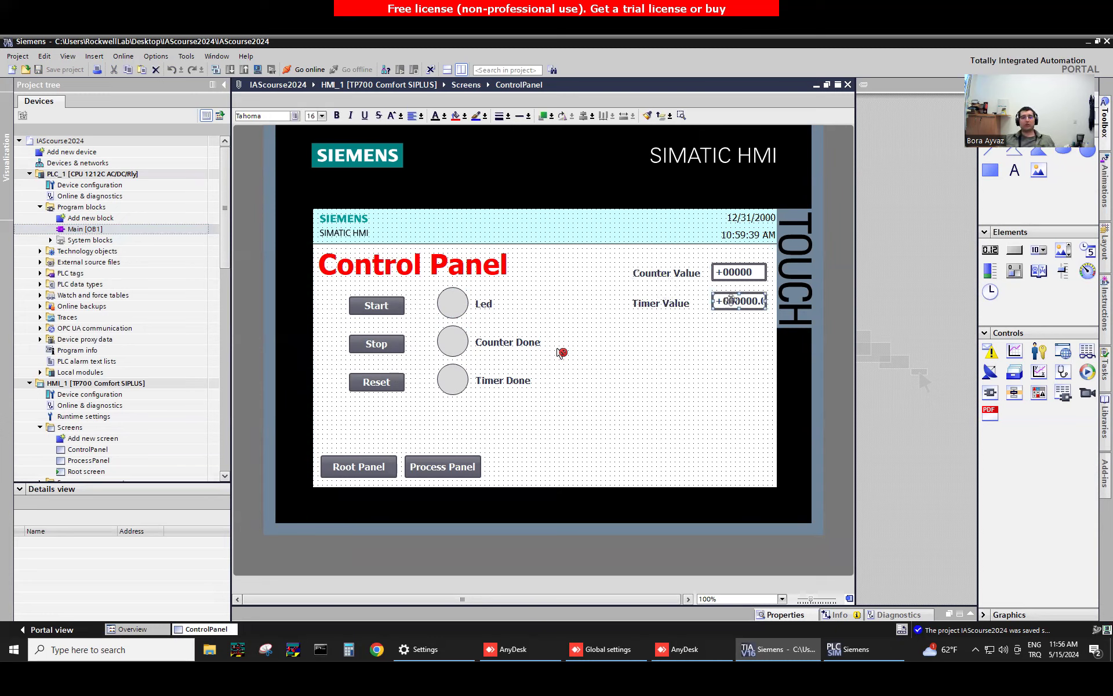
click(737, 272)
click(711, 348)
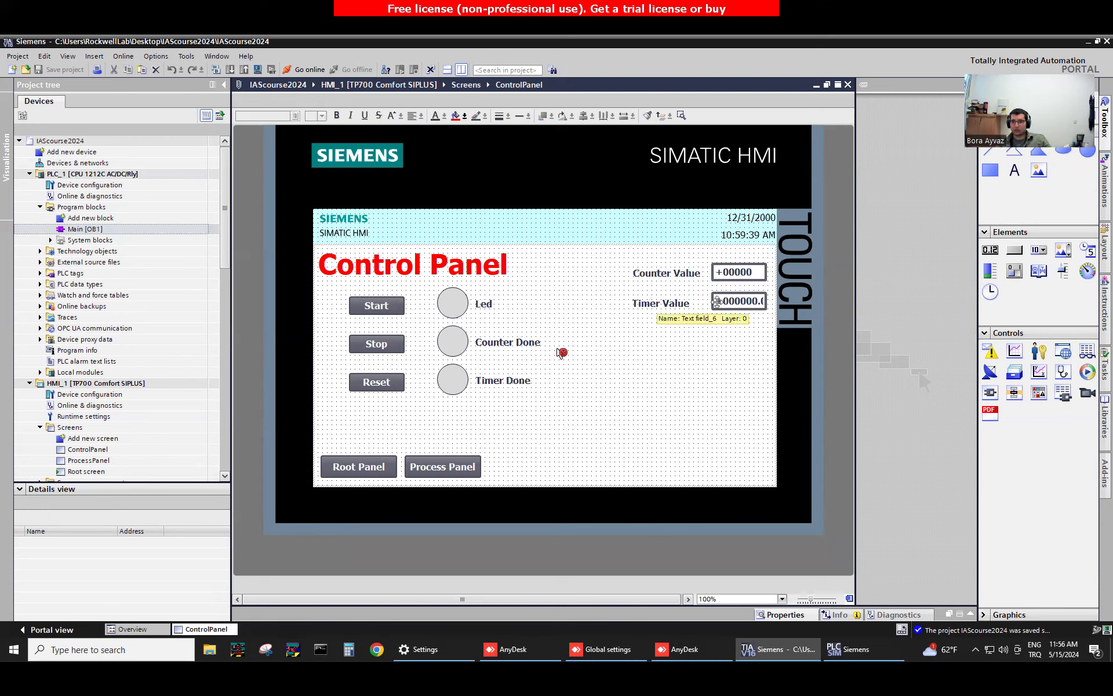
Move the Start, Stop and Reset buttons together with the status indicators and their labels slightly to the left
drag(582, 412, 335, 287)
drag(452, 302, 431, 304)
click(634, 360)
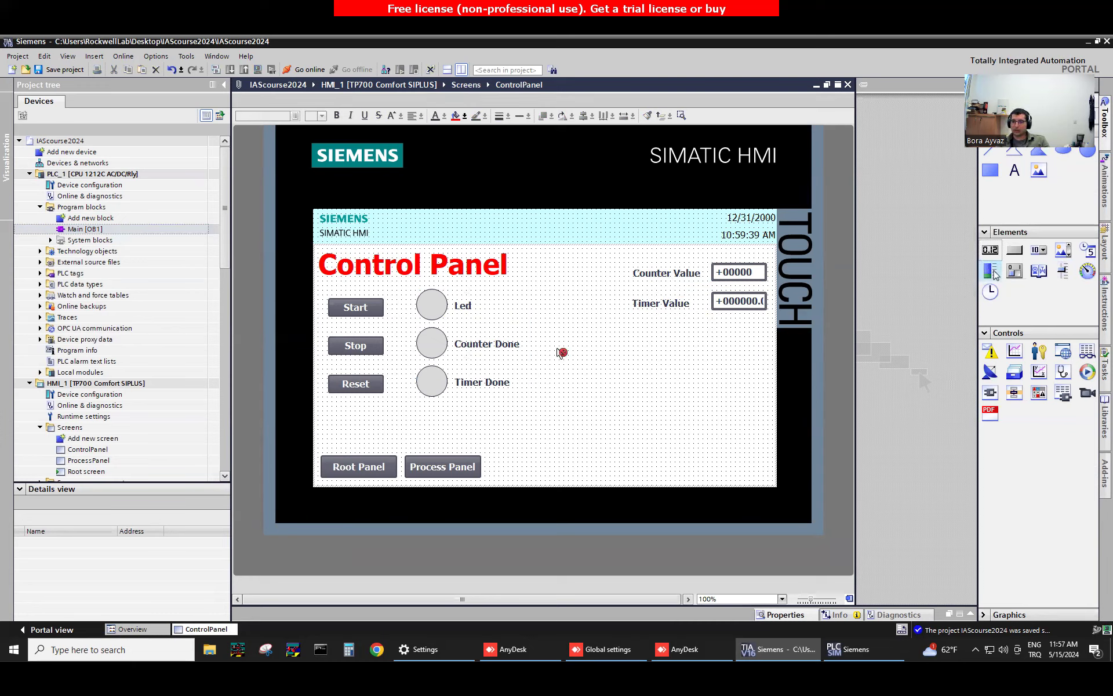
Add a vertical bar element beside the indicator labels, shrink it and place a copy of it to its right
drag(546, 367, 565, 392)
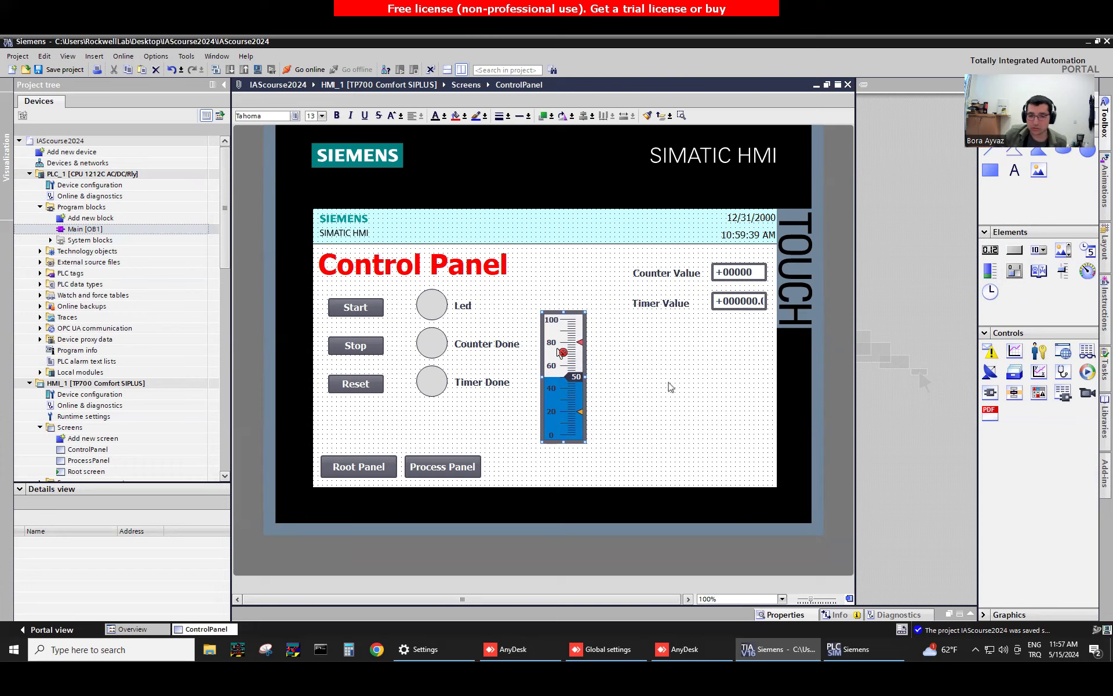
drag(585, 442, 568, 393)
key(ctrl+c)
key(ctrl+v)
drag(581, 386, 615, 385)
click(633, 399)
Set the first bar's maximum scale value to 5, link its process tag to CounterValue and collapse the properties area
right_click(566, 361)
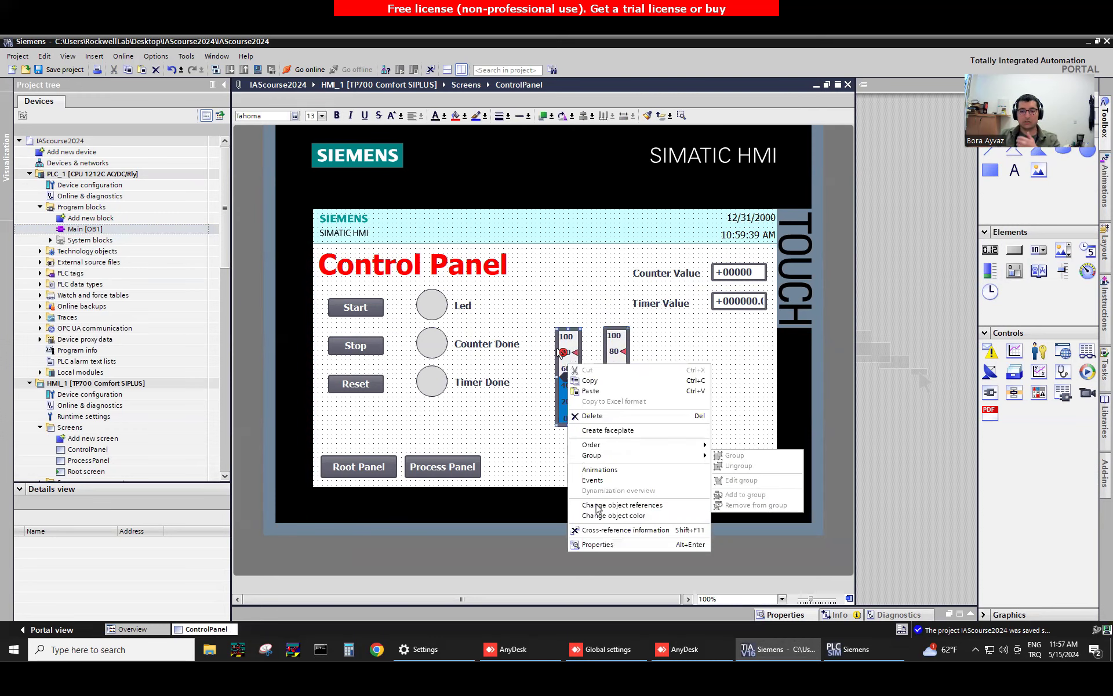
click(612, 550)
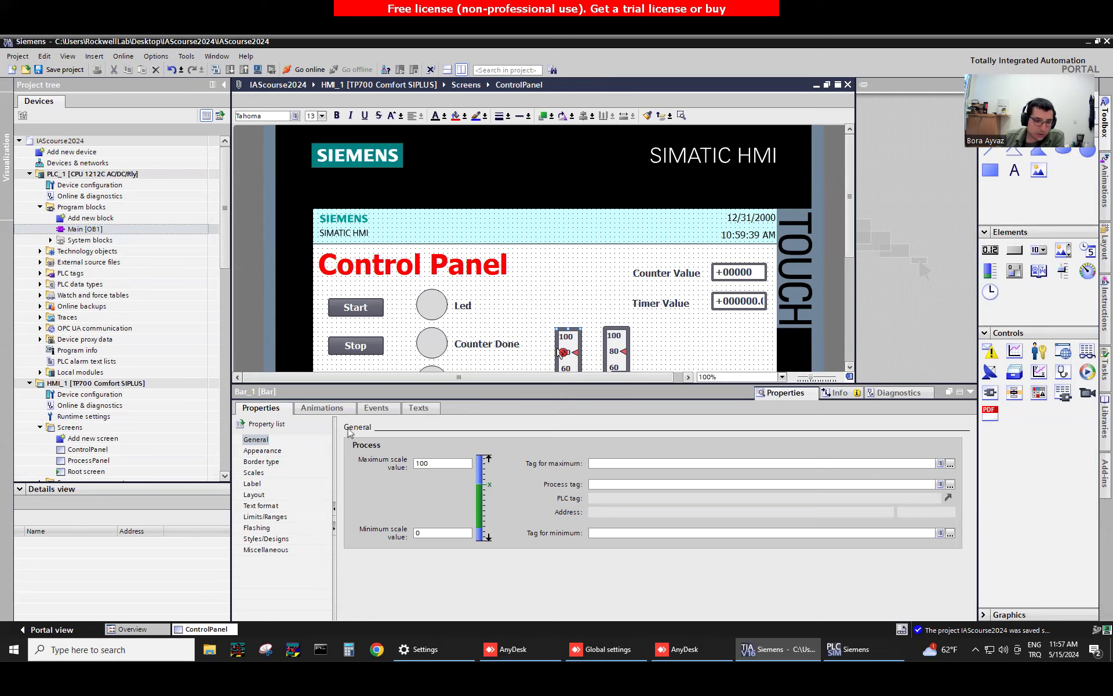
click(446, 460)
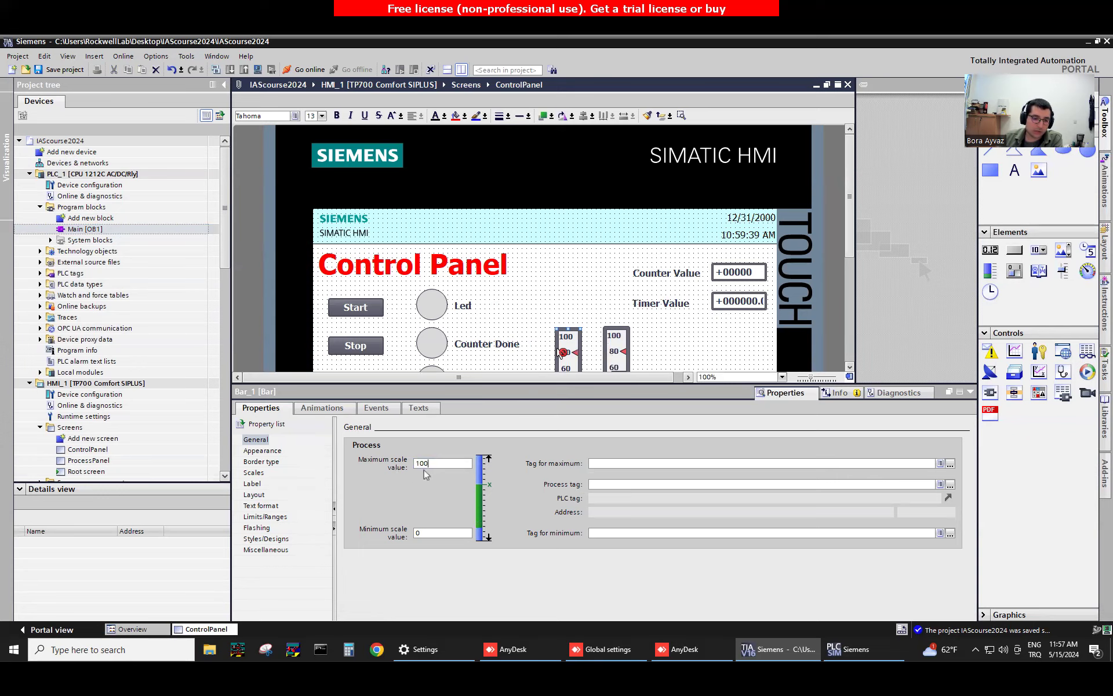
drag(432, 462, 412, 471)
text(5)
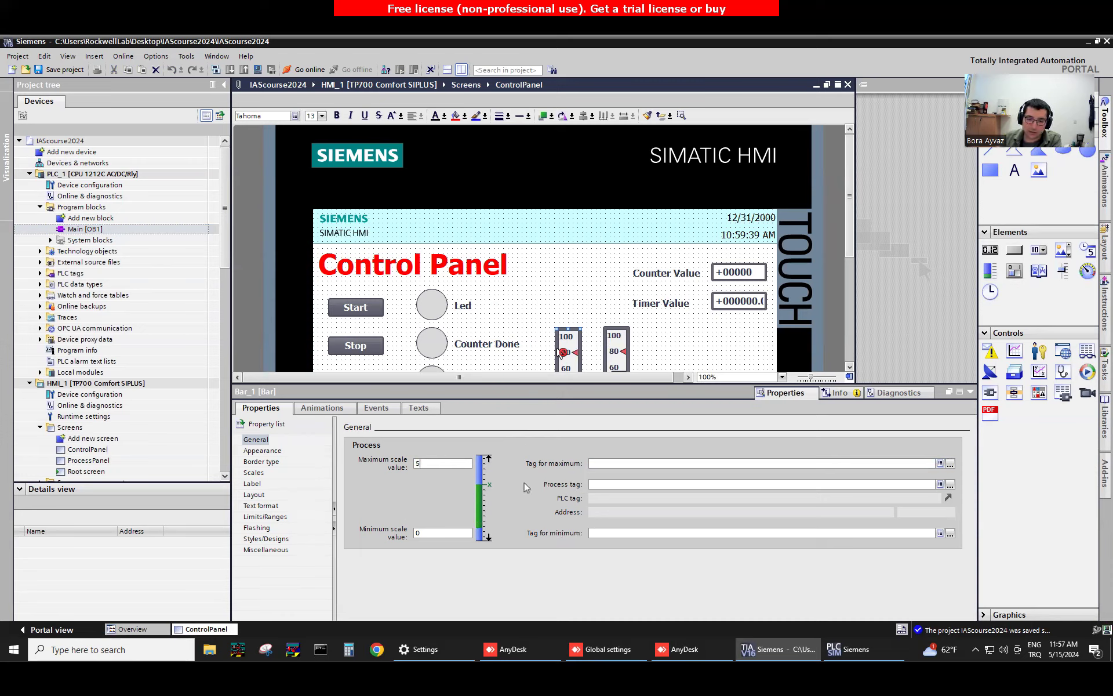
click(949, 484)
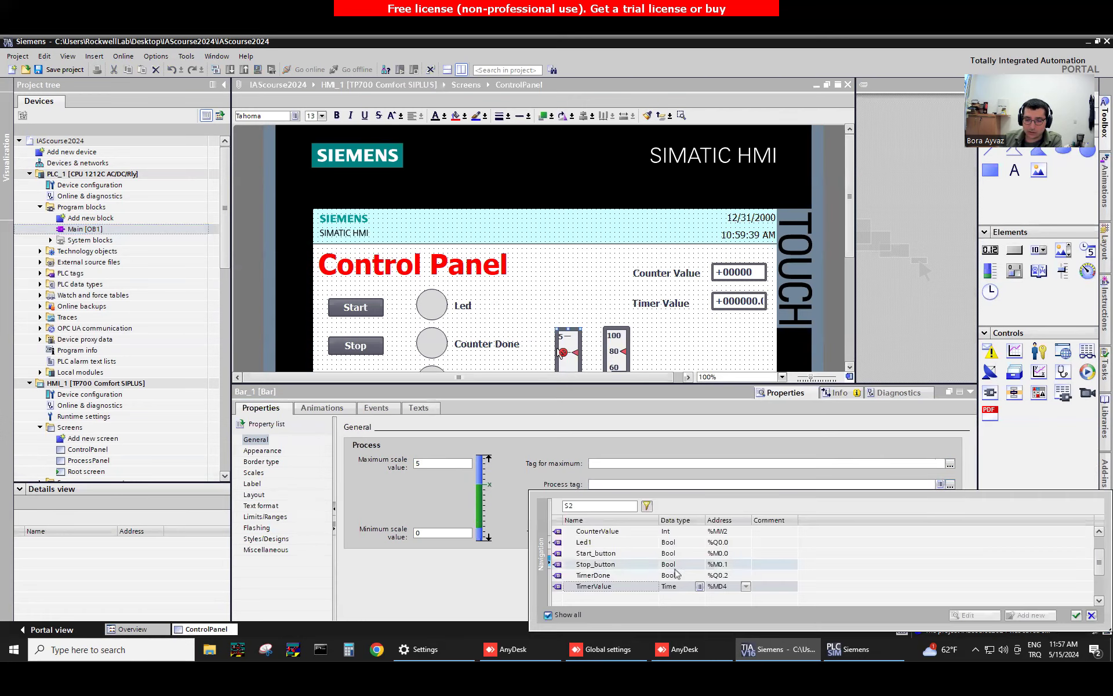
double_click(618, 532)
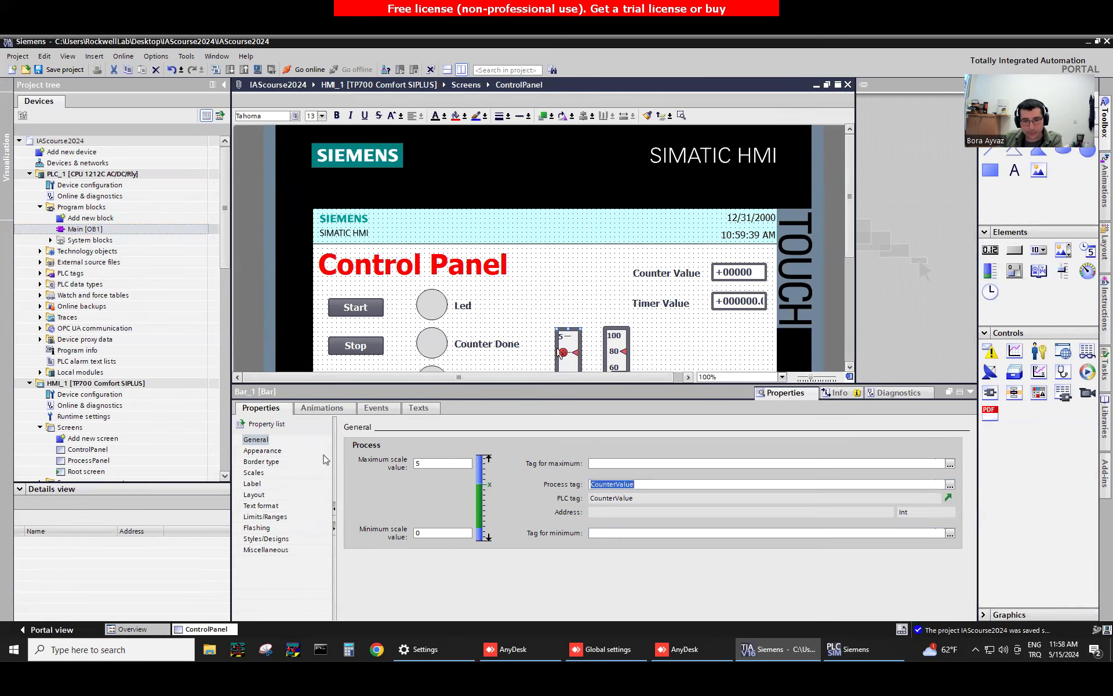
click(970, 392)
Place a copy of the Counter Value label above the first bar and move the second bar further right
click(645, 274)
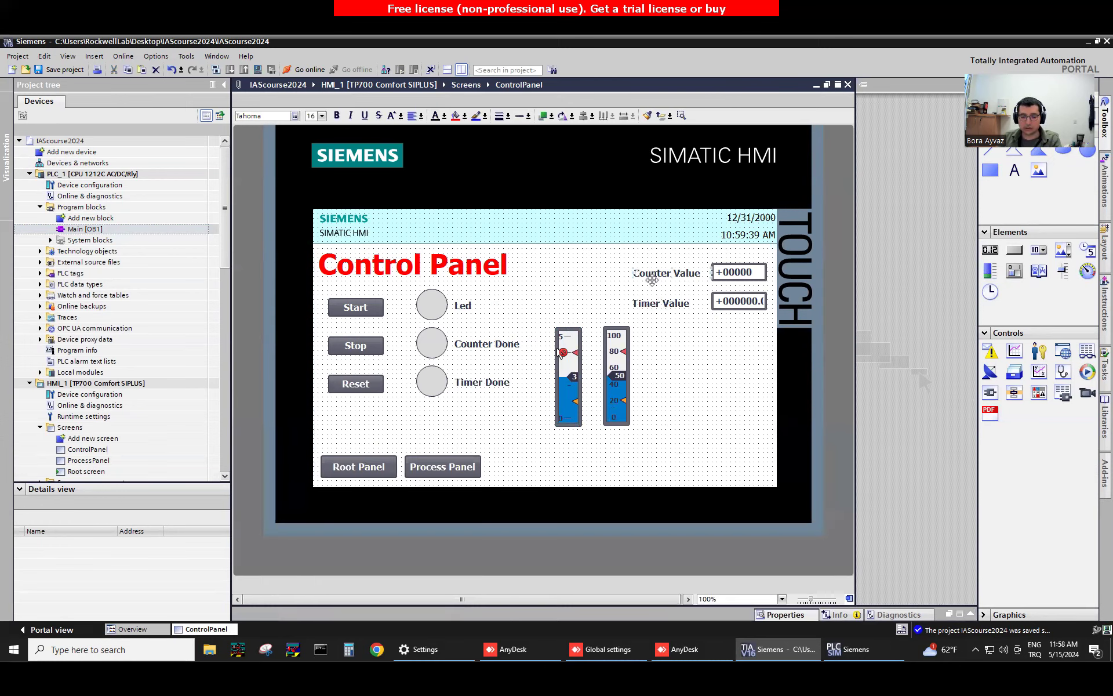
drag(645, 274, 550, 328)
drag(625, 393, 644, 394)
Arrange the Counter Value and Timer Value labels and their I/O fields in one row beside the Control Panel title
drag(671, 274, 560, 271)
drag(725, 271, 611, 270)
drag(670, 306, 665, 270)
drag(742, 269, 739, 271)
click(712, 322)
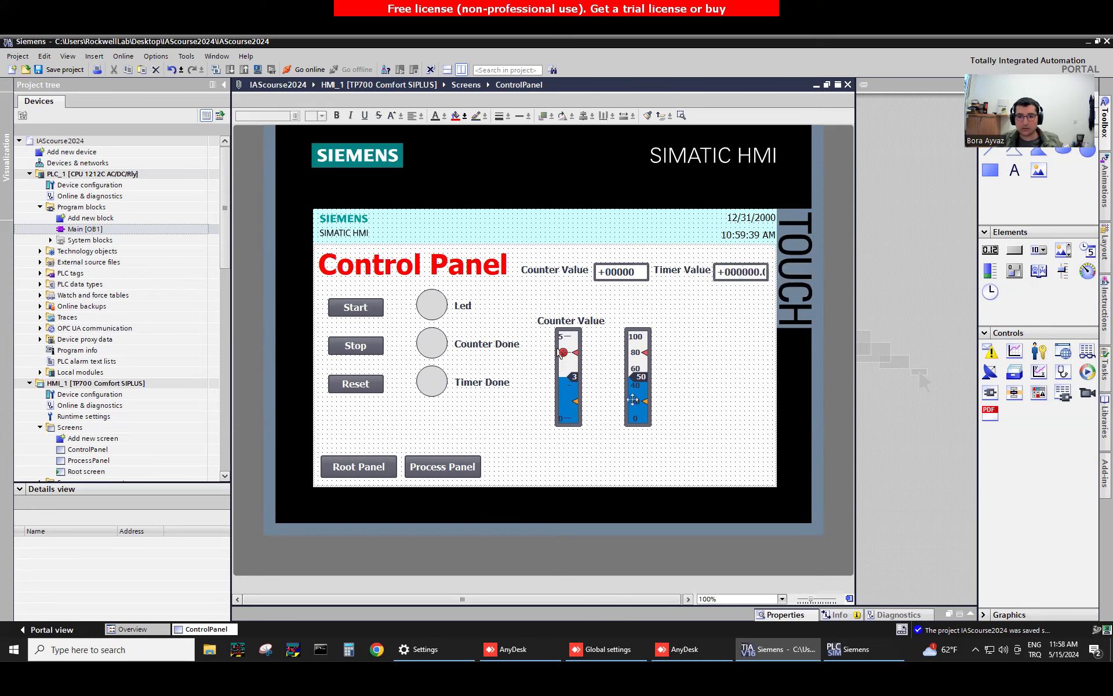
Copy the label of the first bar above the second bar, align the bar with it and rename the copy to Timer Value
click(568, 324)
key(ctrl+c)
key(ctrl+v)
drag(597, 325, 682, 320)
drag(644, 369, 669, 369)
double_click(663, 321)
drag(663, 321, 600, 336)
text(Time)
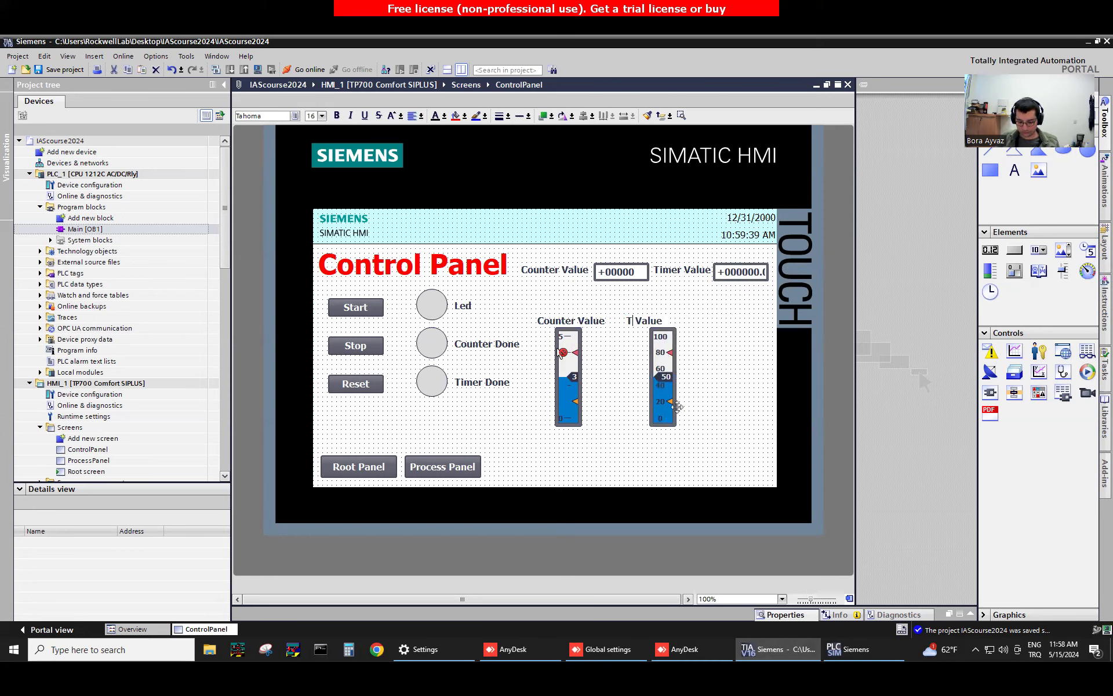
text(r)
click(690, 371)
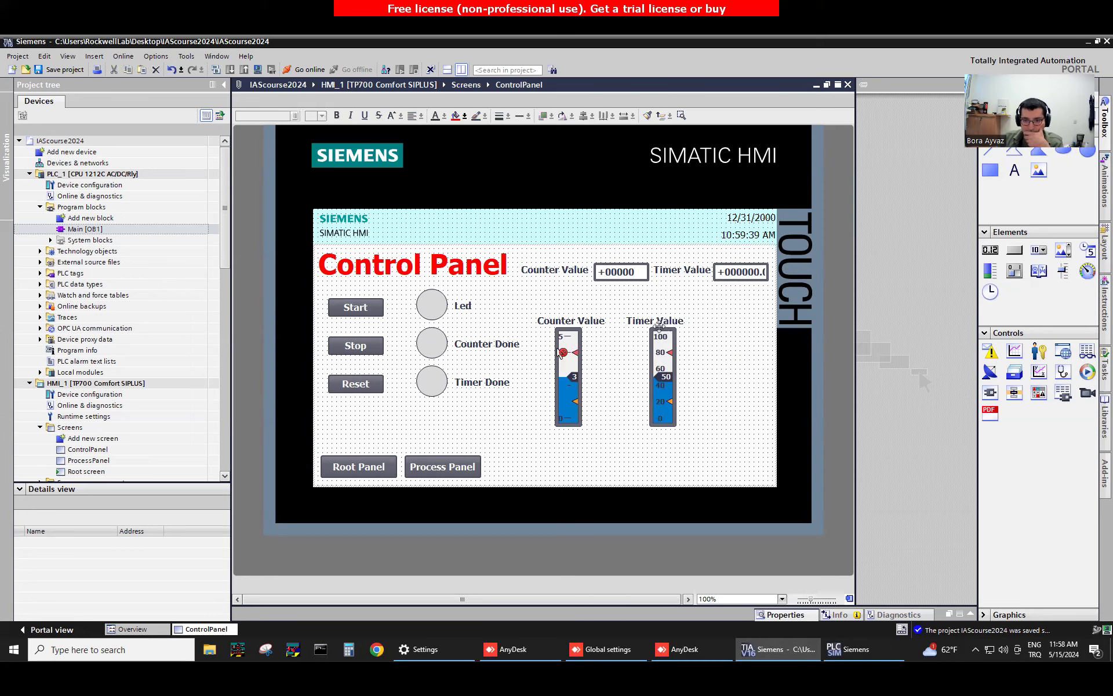
Set the second bar's maximum scale value to 5000, link its process tag to TimerValue and collapse the properties area
right_click(659, 352)
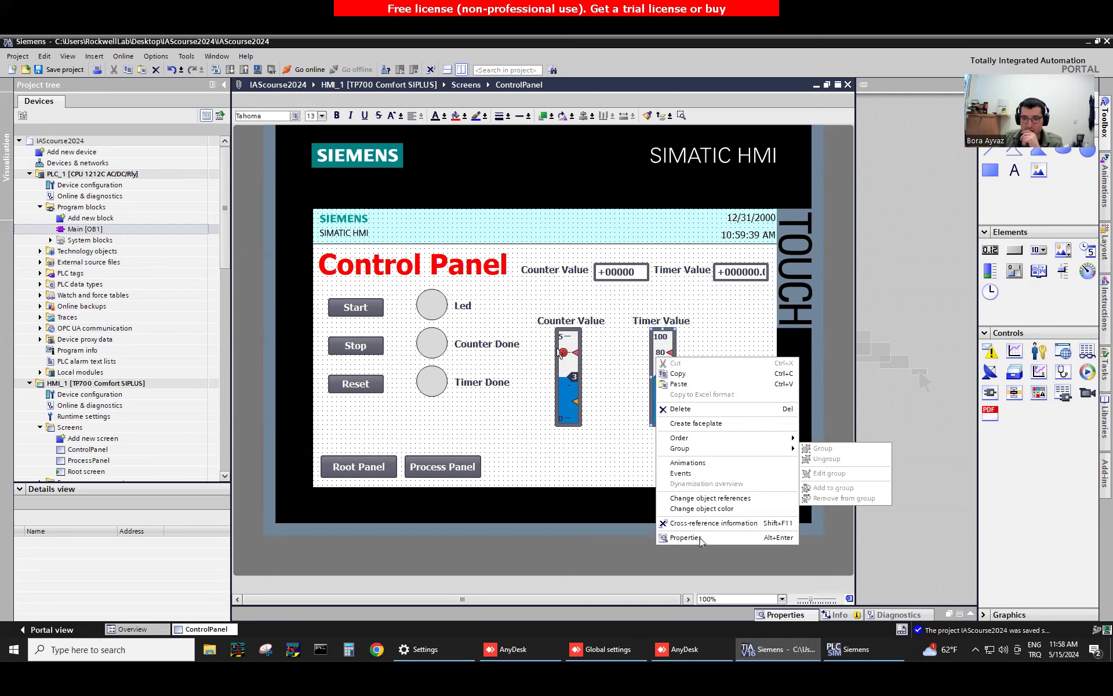
click(687, 540)
double_click(429, 464)
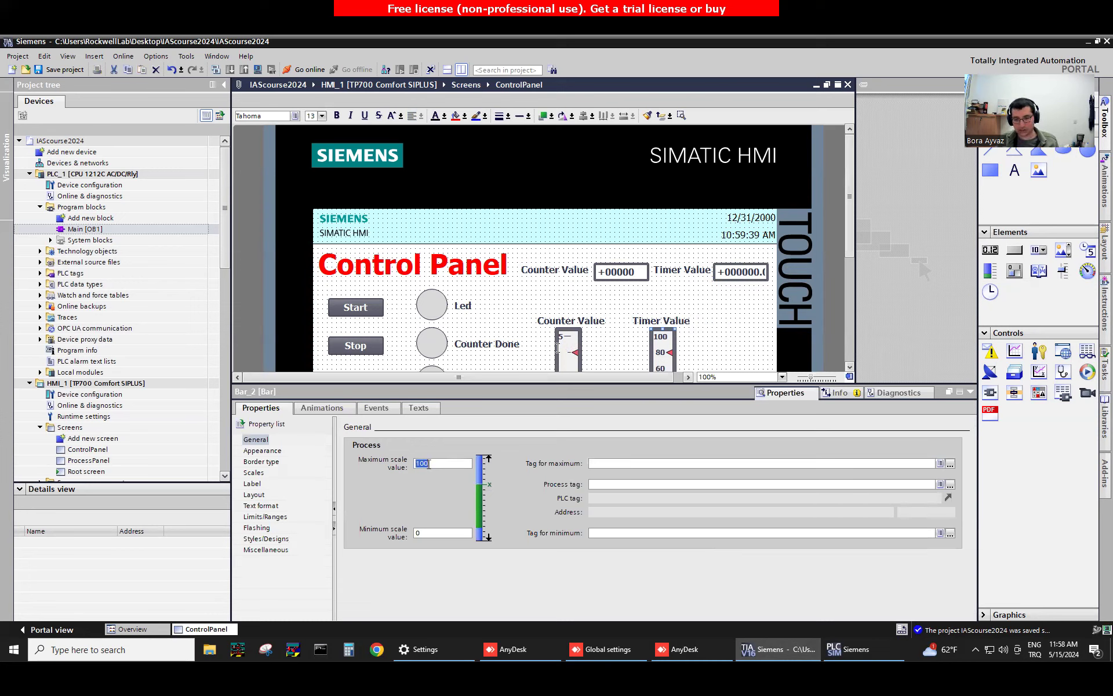
text(5000)
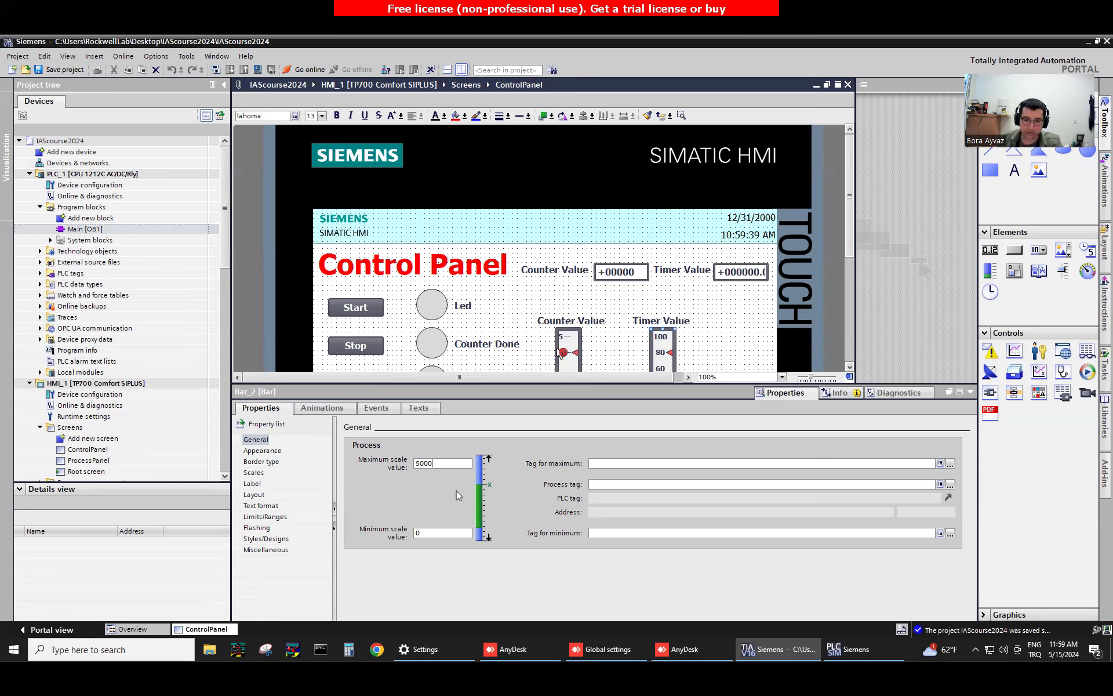
click(950, 486)
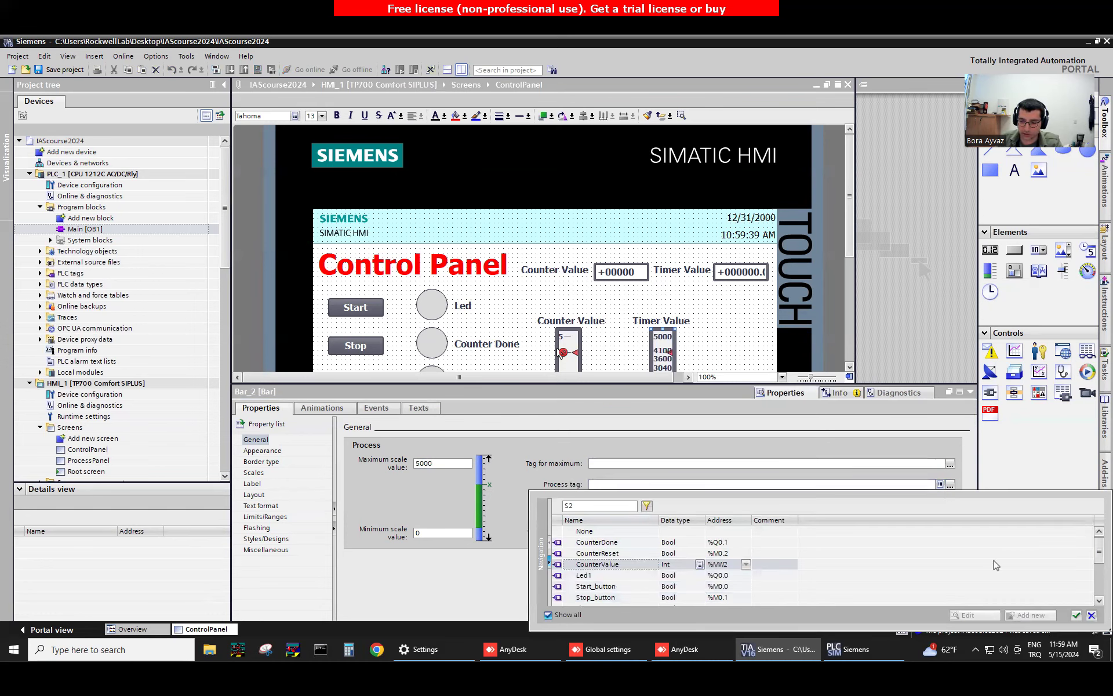
scroll(707, 535, down, 3)
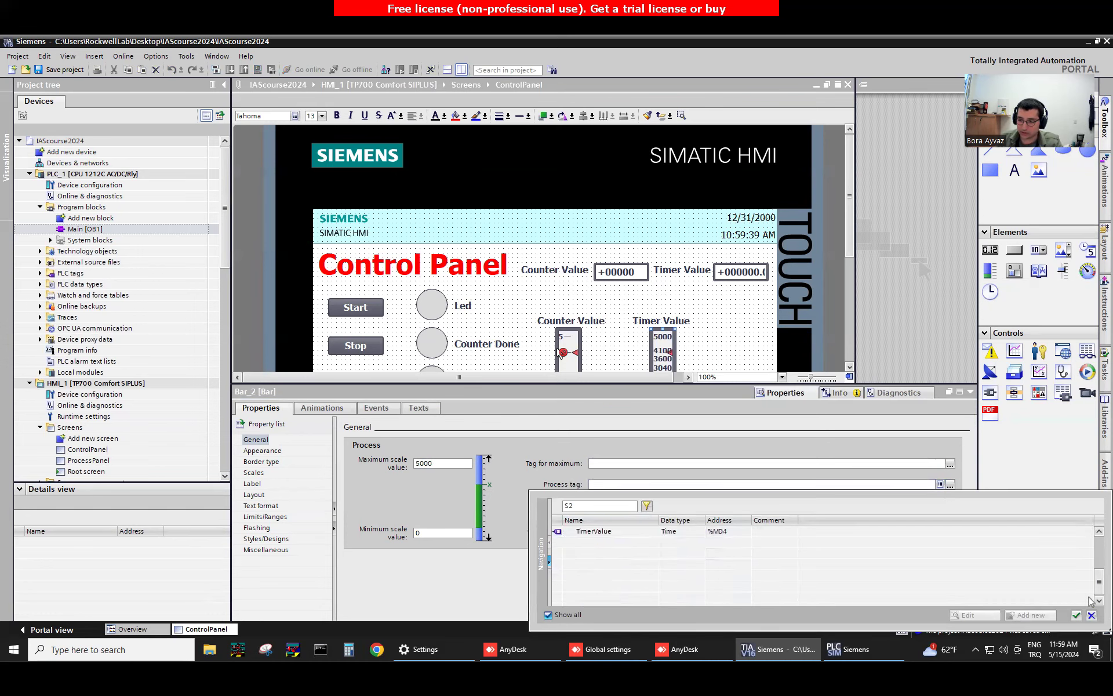
double_click(620, 532)
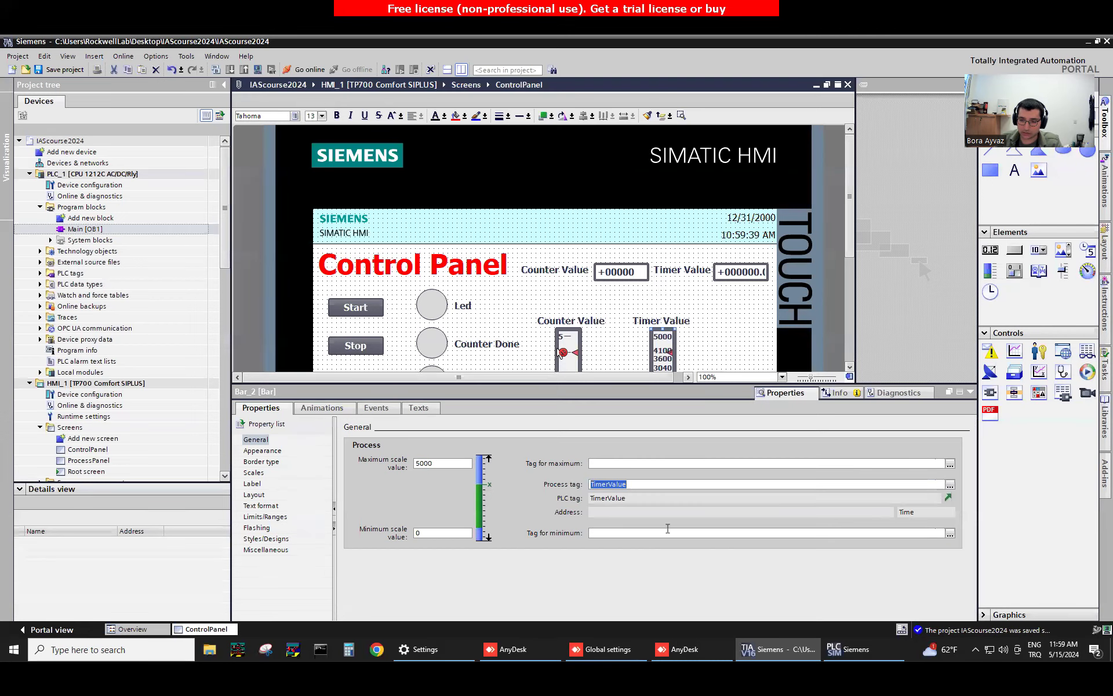
click(970, 392)
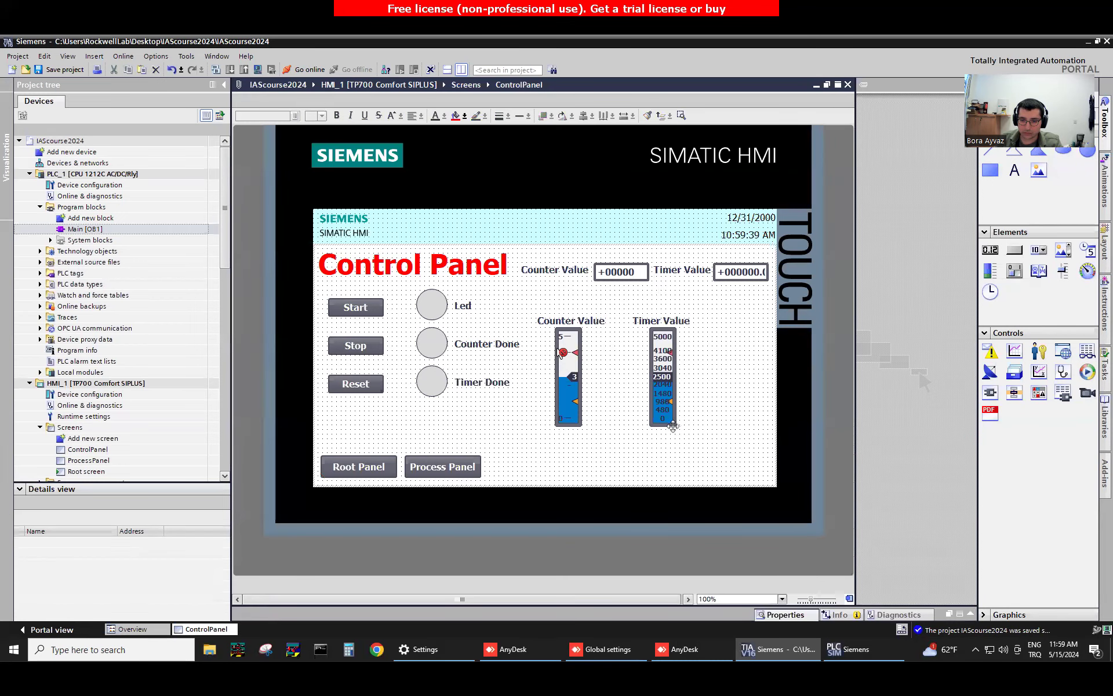
Widen the timer bar to about twice its width and center the Timer Value label above it
click(676, 425)
drag(676, 426, 701, 430)
drag(665, 319, 695, 324)
click(634, 374)
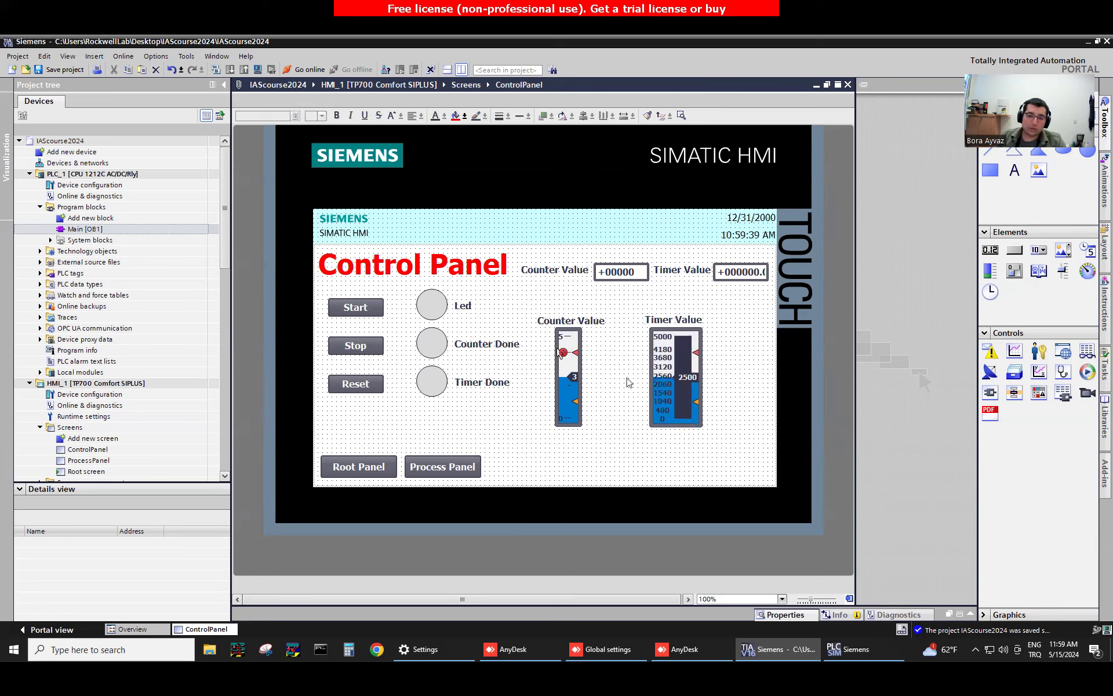
Make the counter bar slightly narrower from its right edge and deselect it
click(580, 377)
mouse_move(580, 377)
mouse_down()
mouse_move(601, 378)
mouse_move(580, 380)
mouse_up()
click(593, 391)
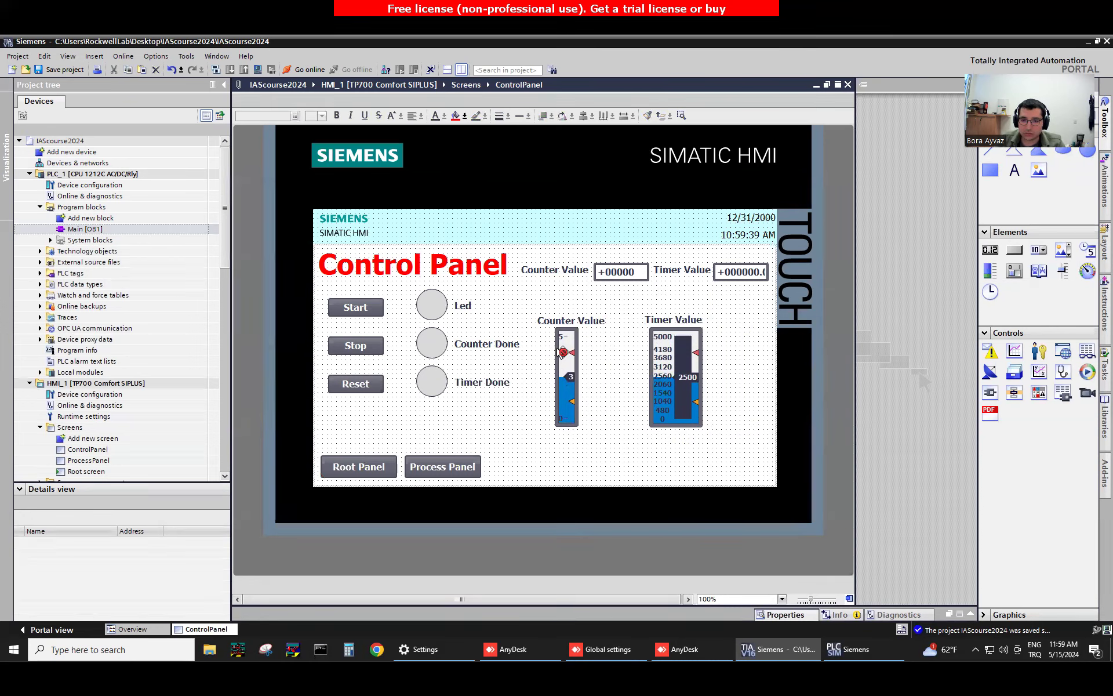
Draw a small rectangle below the bars and shift both labelled bars and the rectangle upward
click(990, 170)
drag(504, 439, 559, 464)
drag(534, 308, 731, 453)
drag(684, 388, 692, 359)
drag(530, 447, 525, 428)
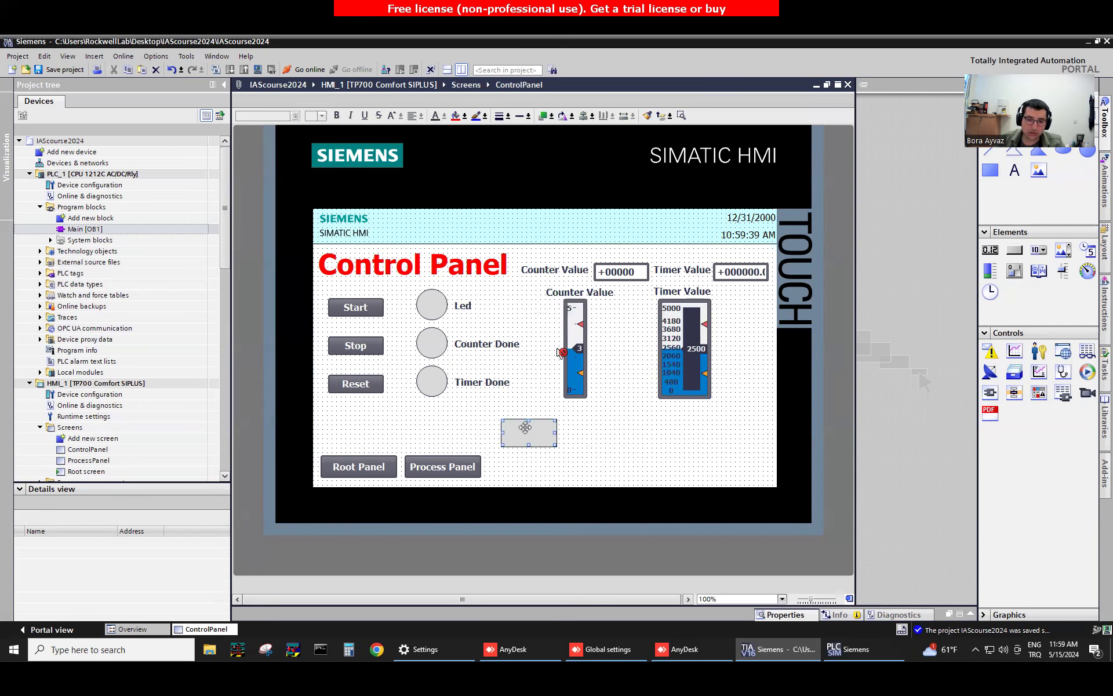
Add a horizontal movement animation to the rectangle and extend its target position to x/y 692, 302
right_click(525, 427)
click(565, 614)
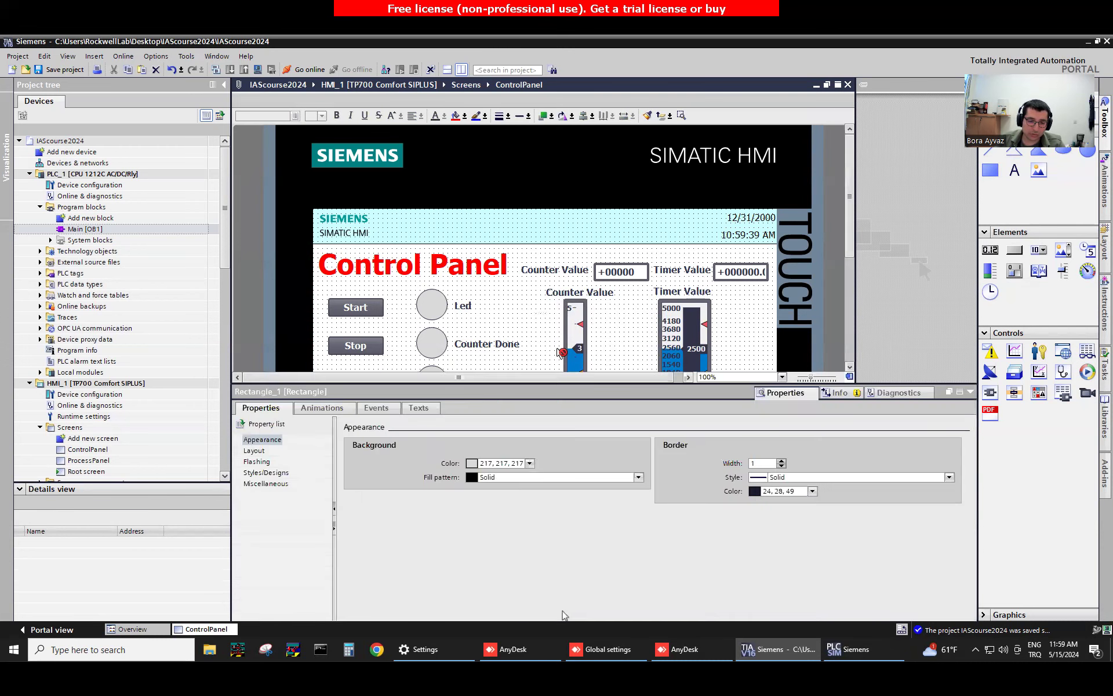
click(322, 408)
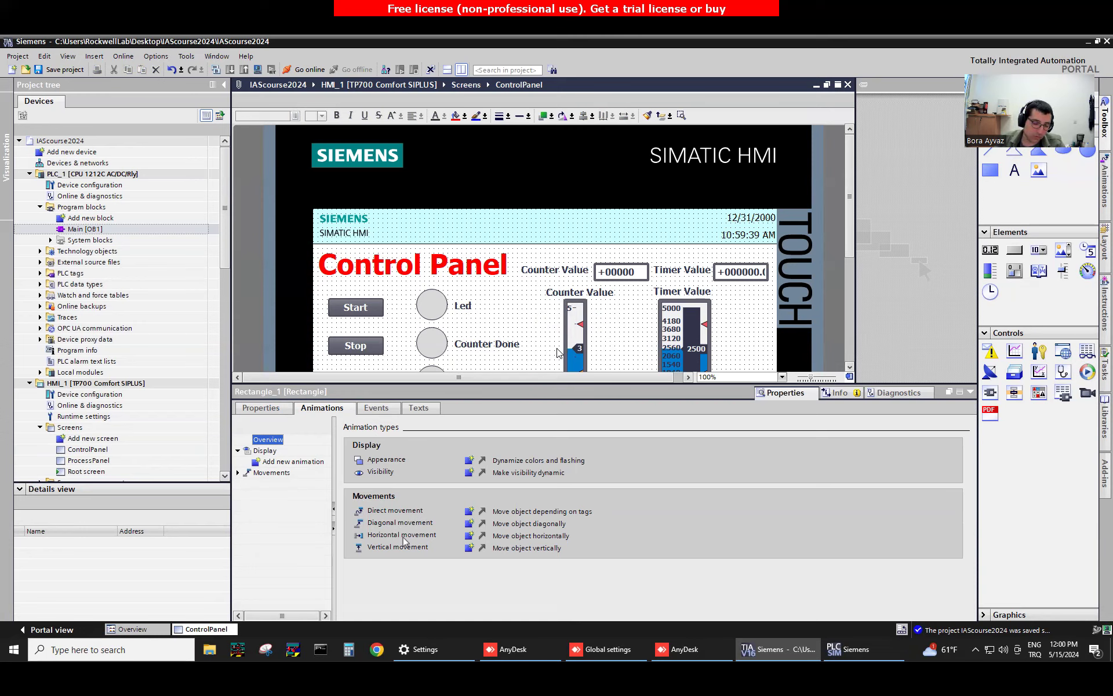
click(469, 535)
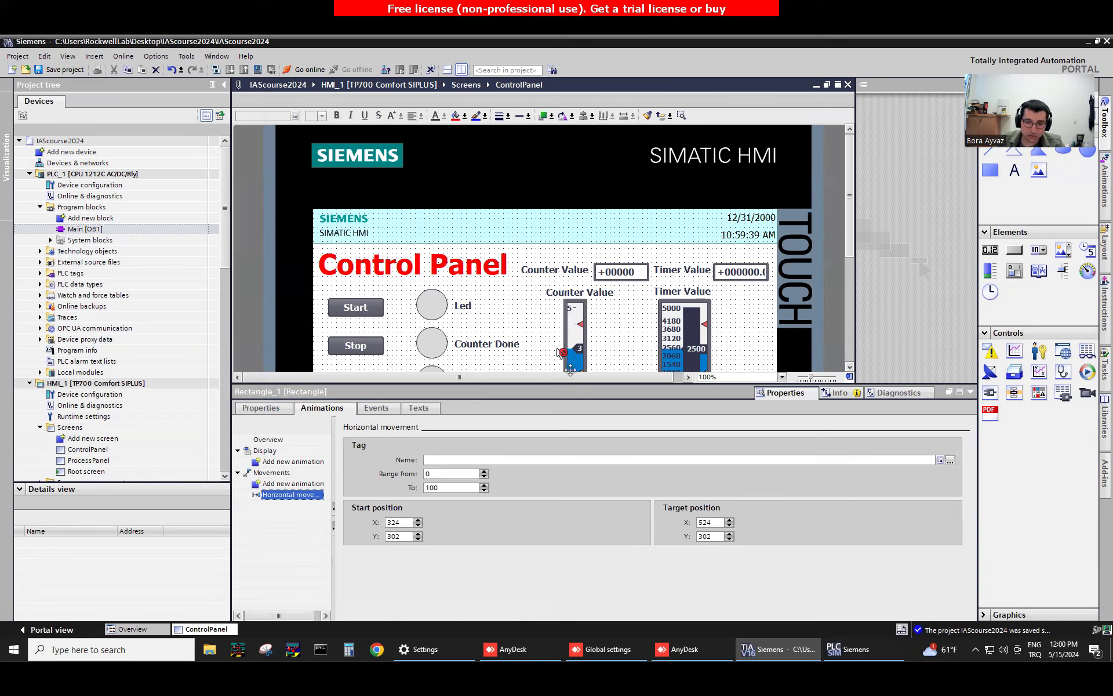
drag(569, 383, 558, 454)
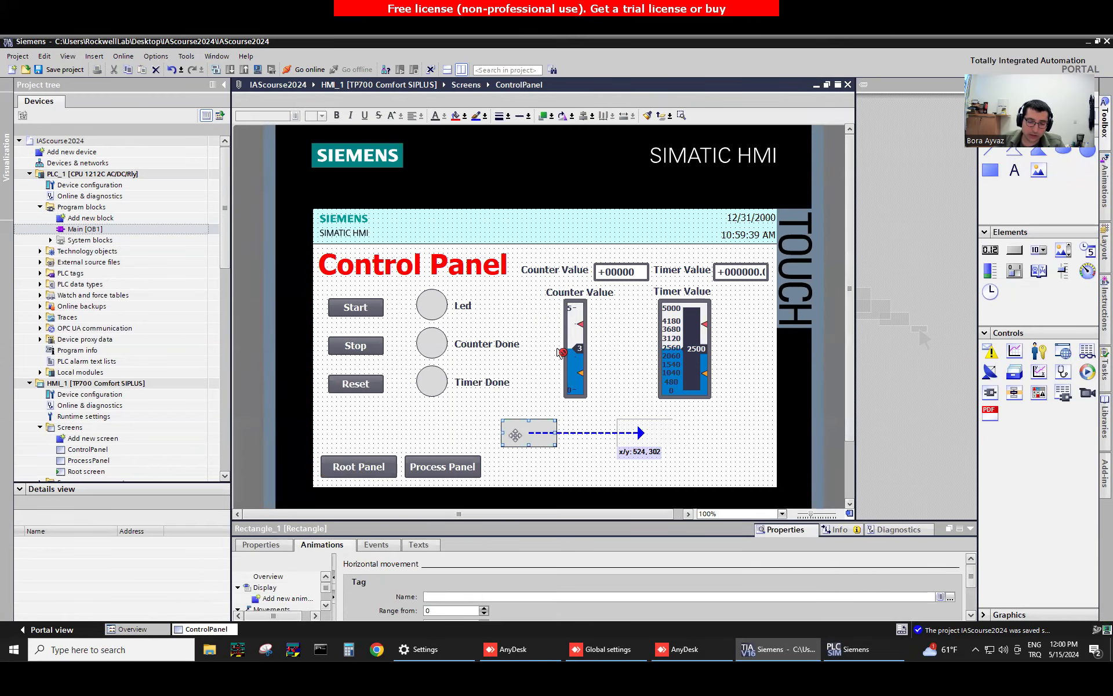
drag(644, 436, 743, 438)
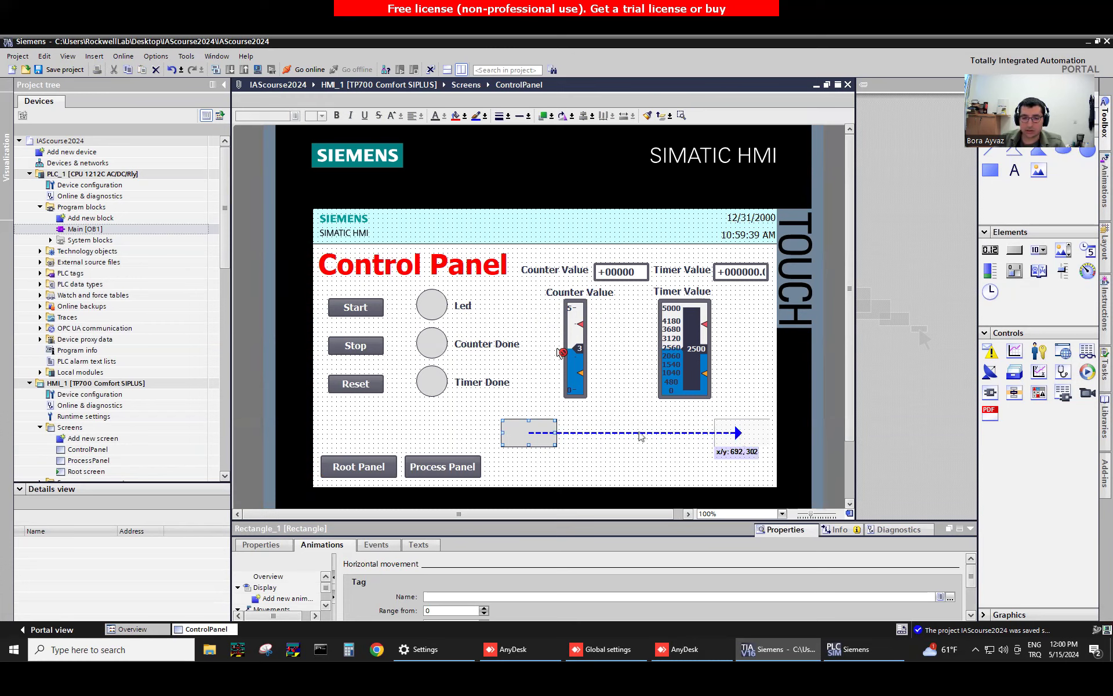
Shift the rectangle to about 310, 296 with its movement target at about 693, 296, and link its horizontal movement to the CounterValue tag
drag(507, 429, 499, 425)
drag(737, 432, 746, 432)
drag(605, 520, 605, 404)
click(443, 484)
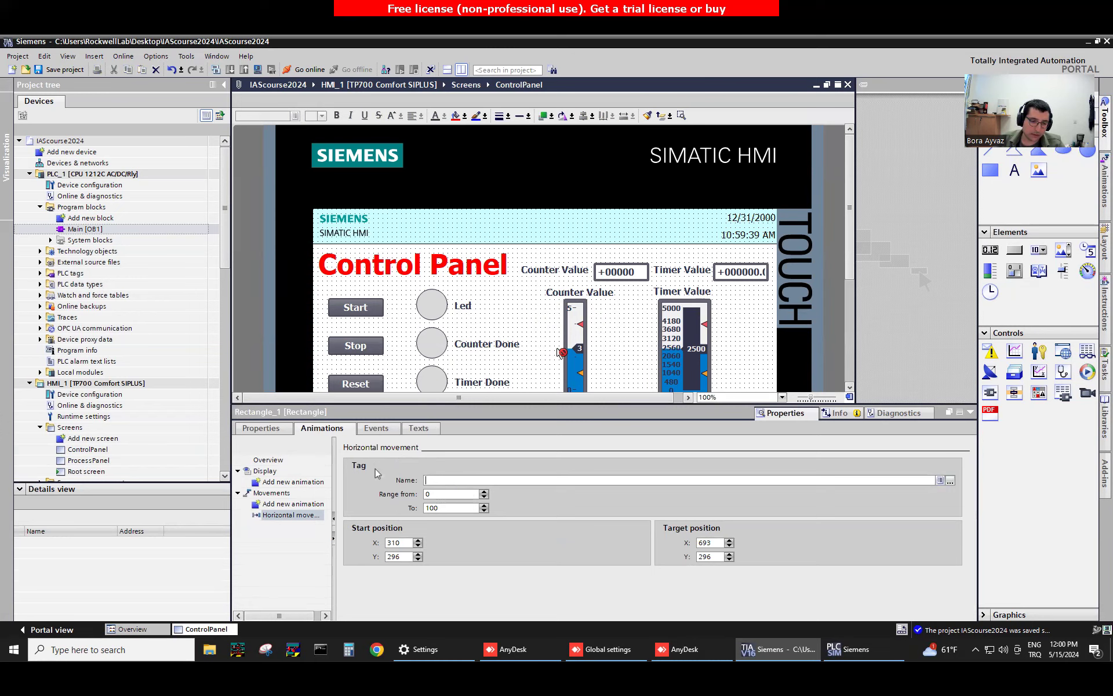
click(950, 480)
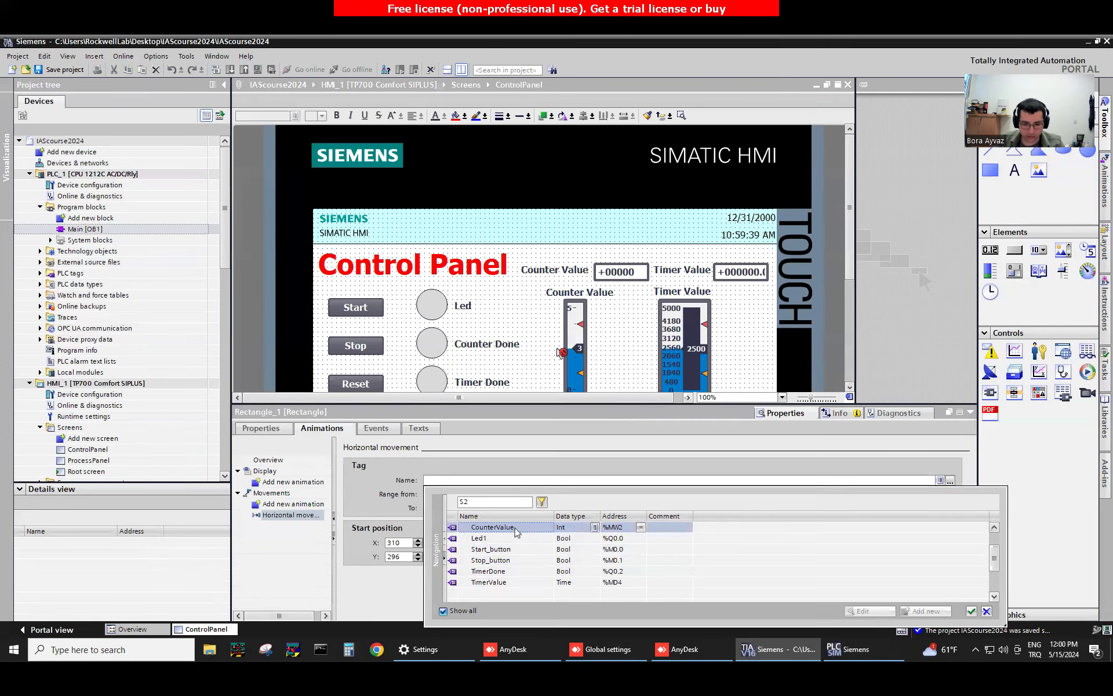
double_click(516, 529)
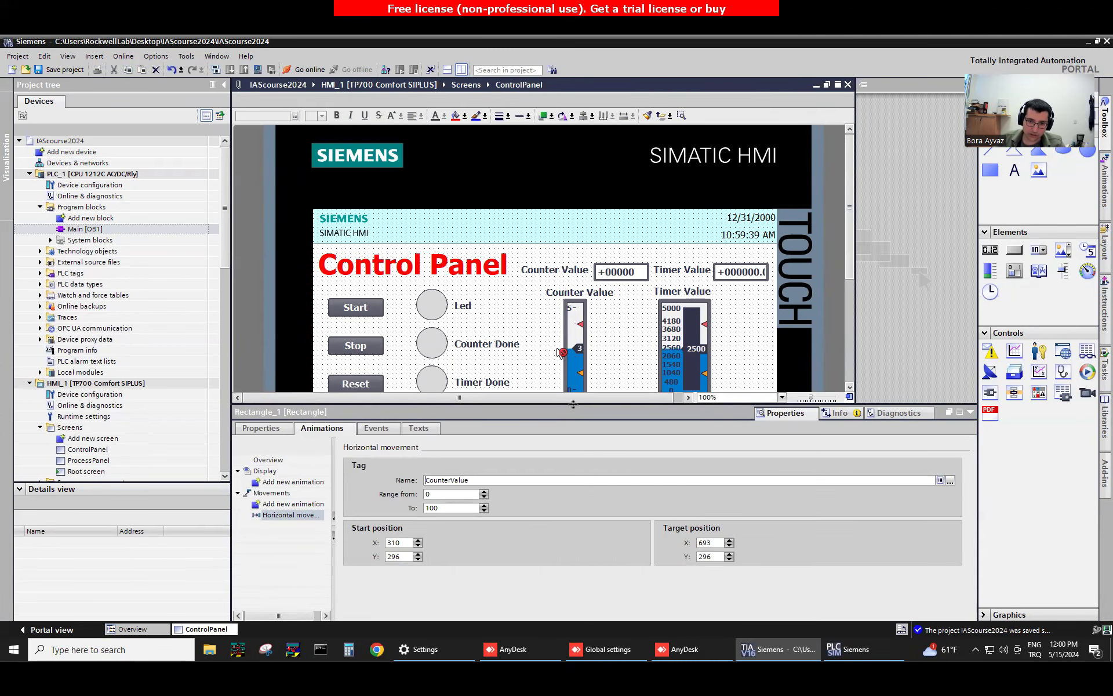
Set the end value of the rectangle's horizontal movement tag range to 5
drag(572, 404, 574, 515)
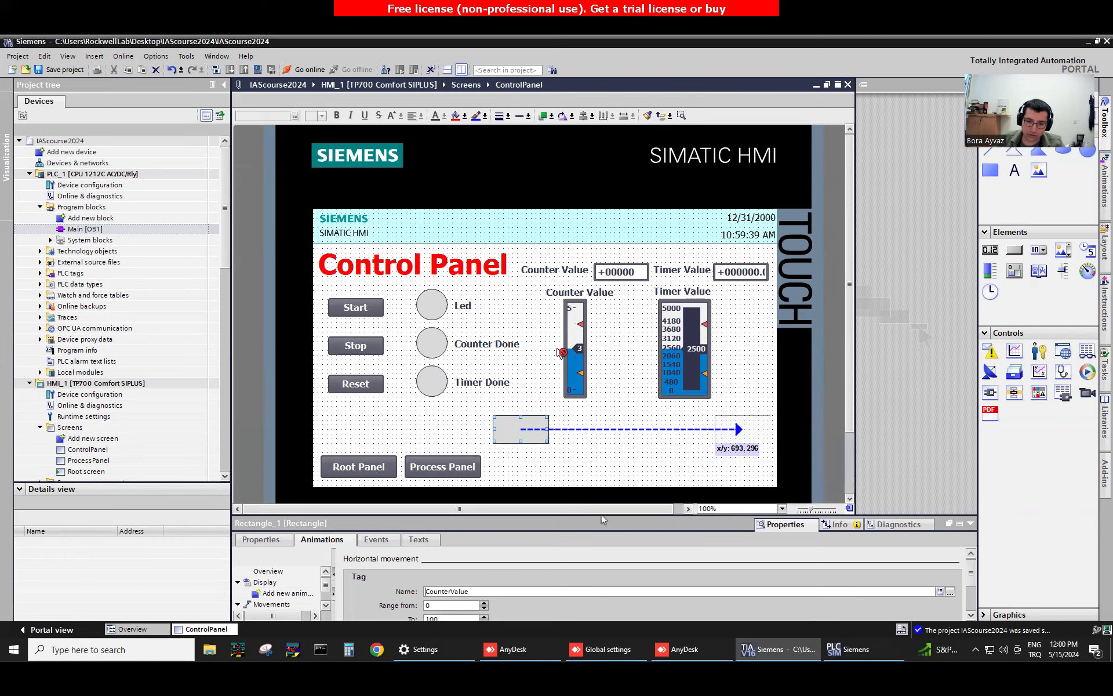
drag(601, 515, 602, 403)
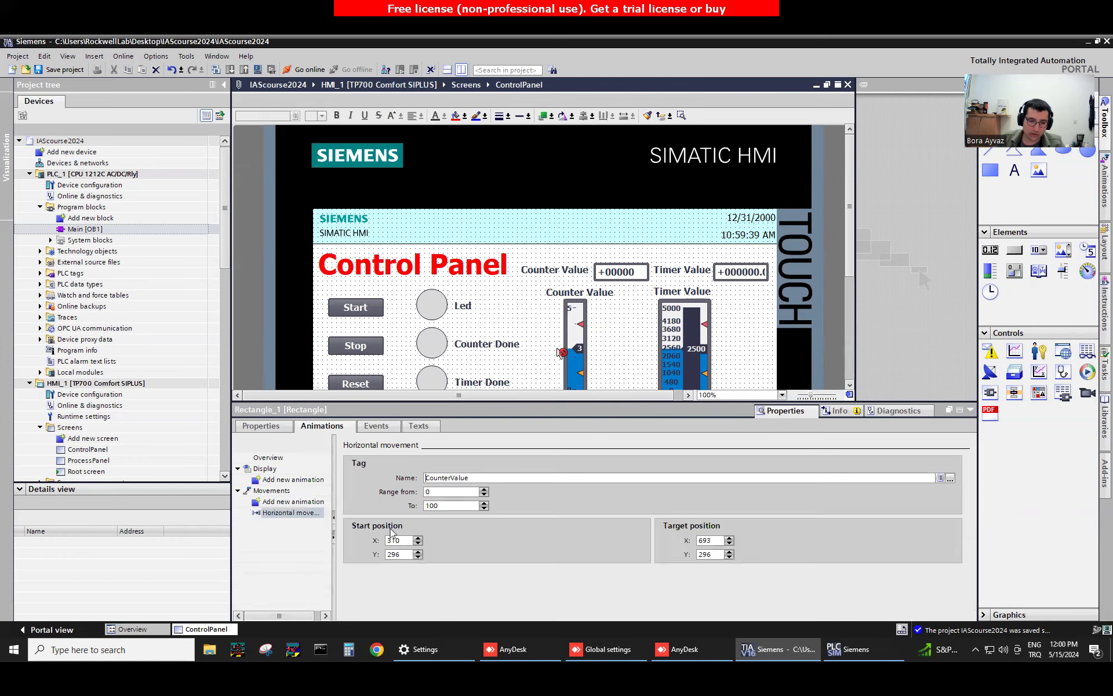
double_click(456, 508)
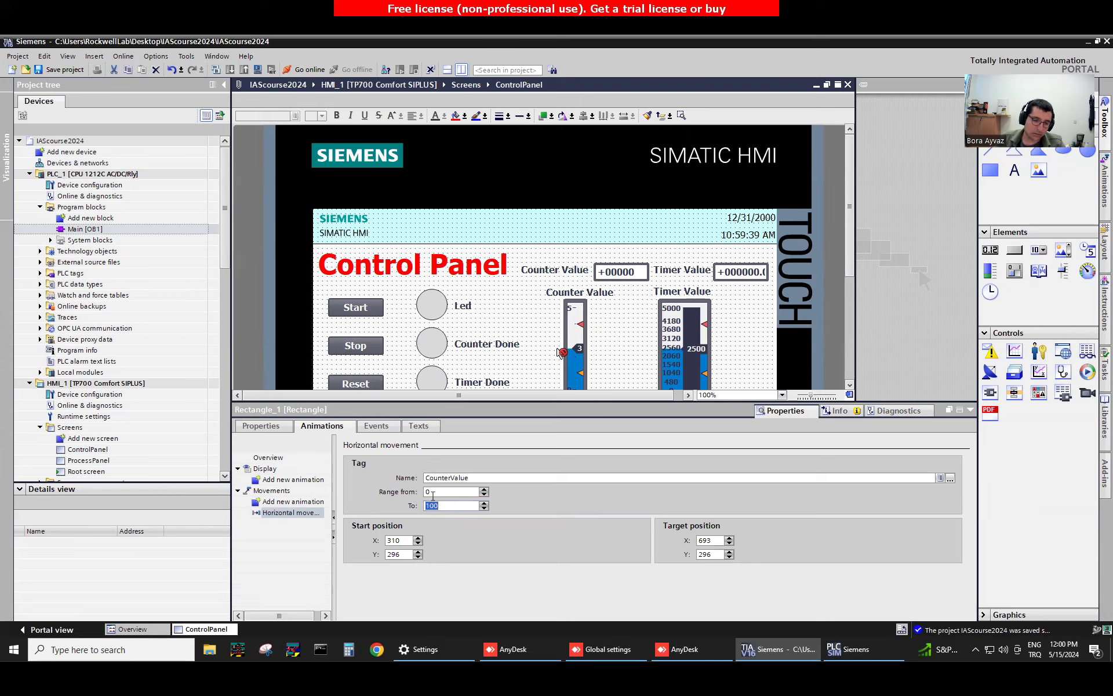
click(453, 491)
double_click(453, 492)
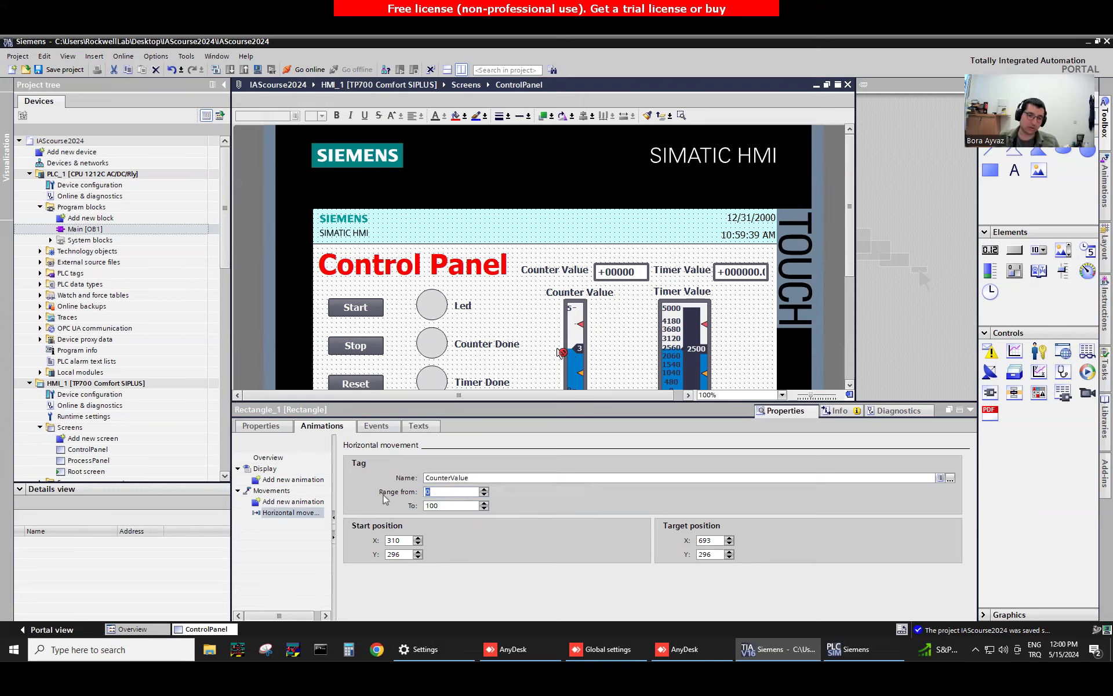
double_click(442, 505)
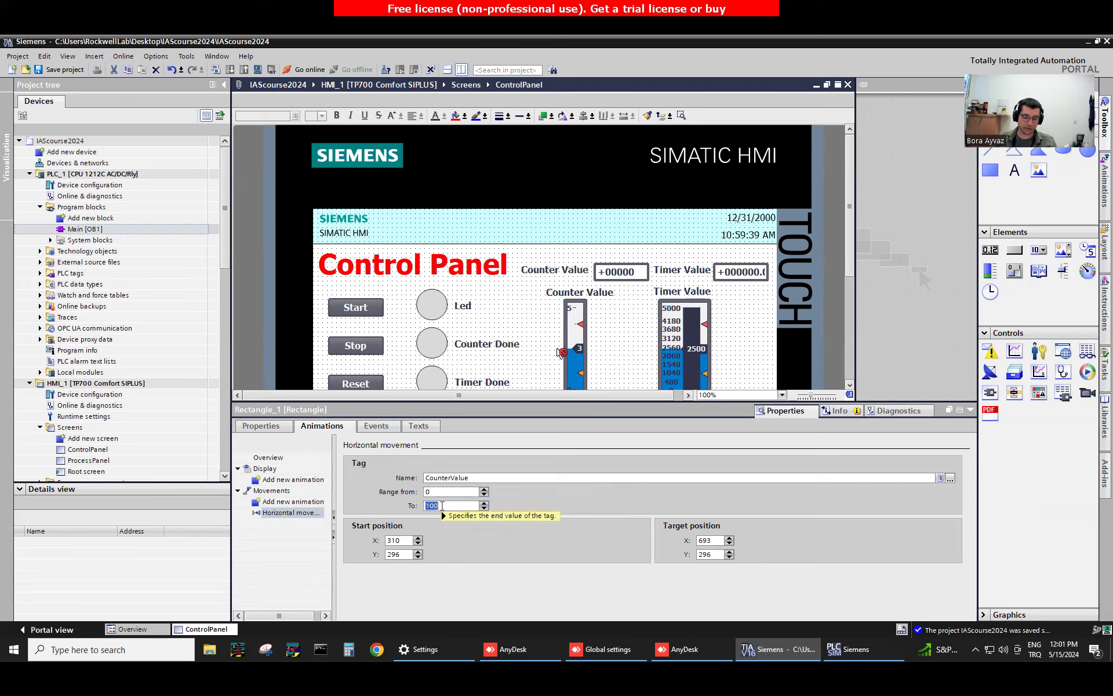
text(5)
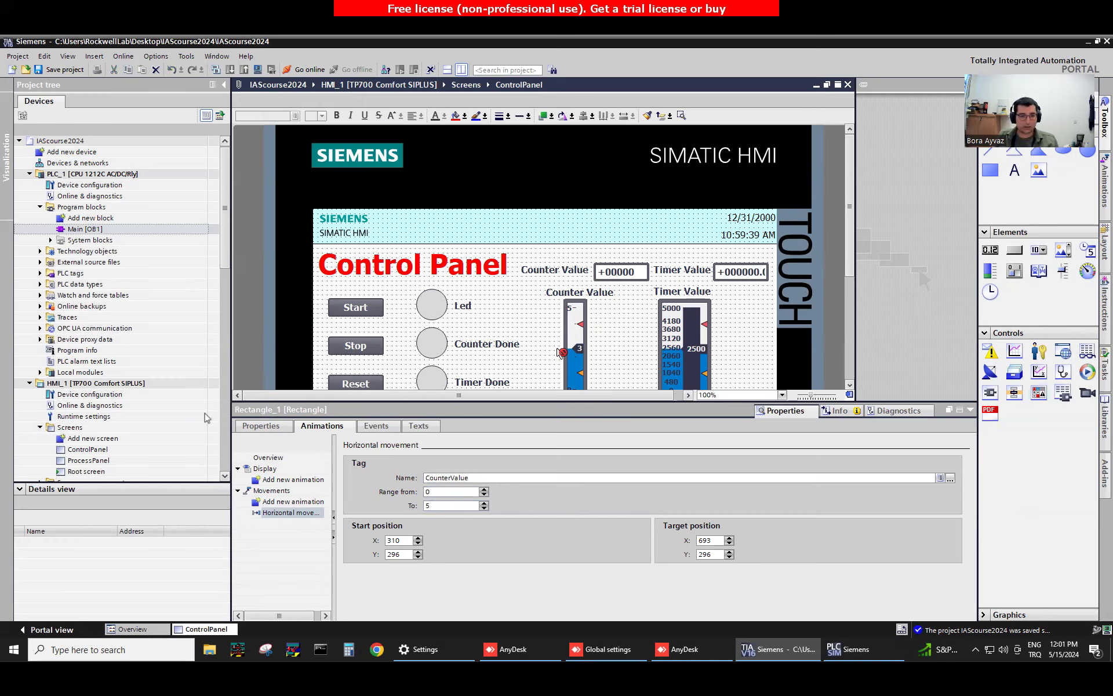
Set the rectangle's background color to the dark magenta 153, 51, 102
click(274, 426)
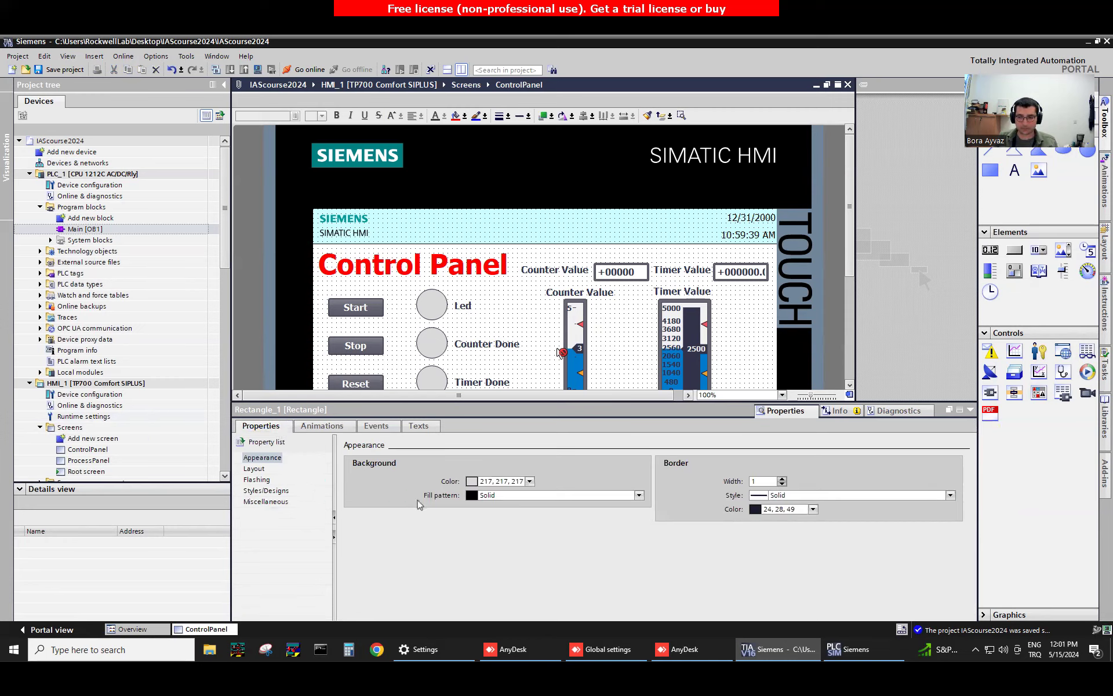
click(529, 482)
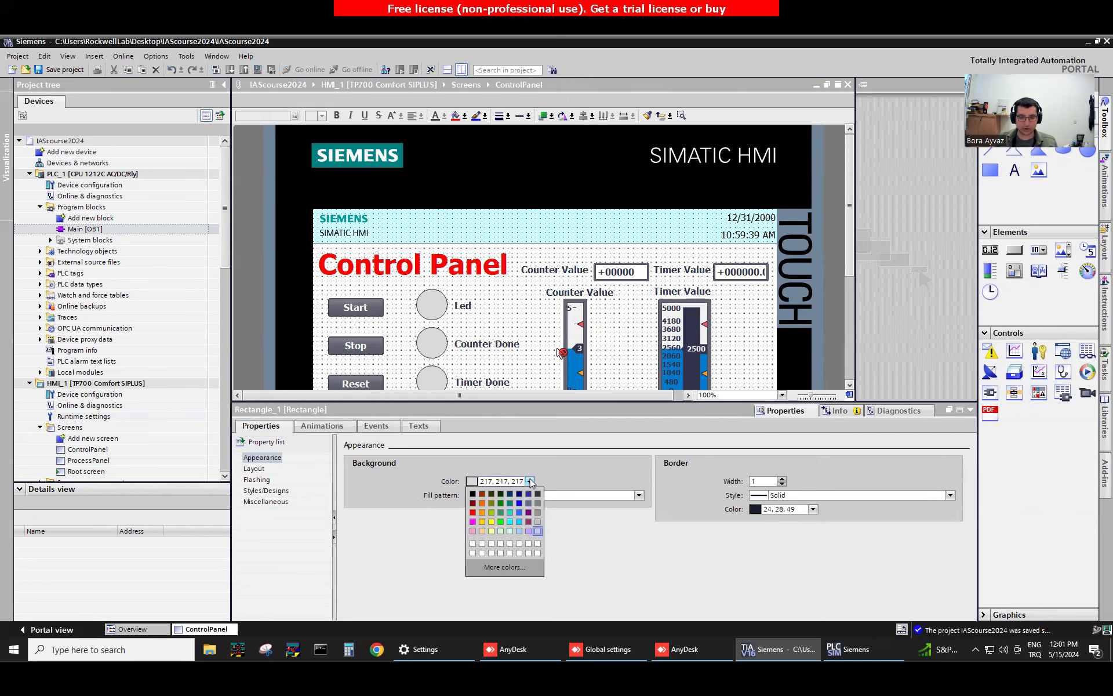
click(528, 521)
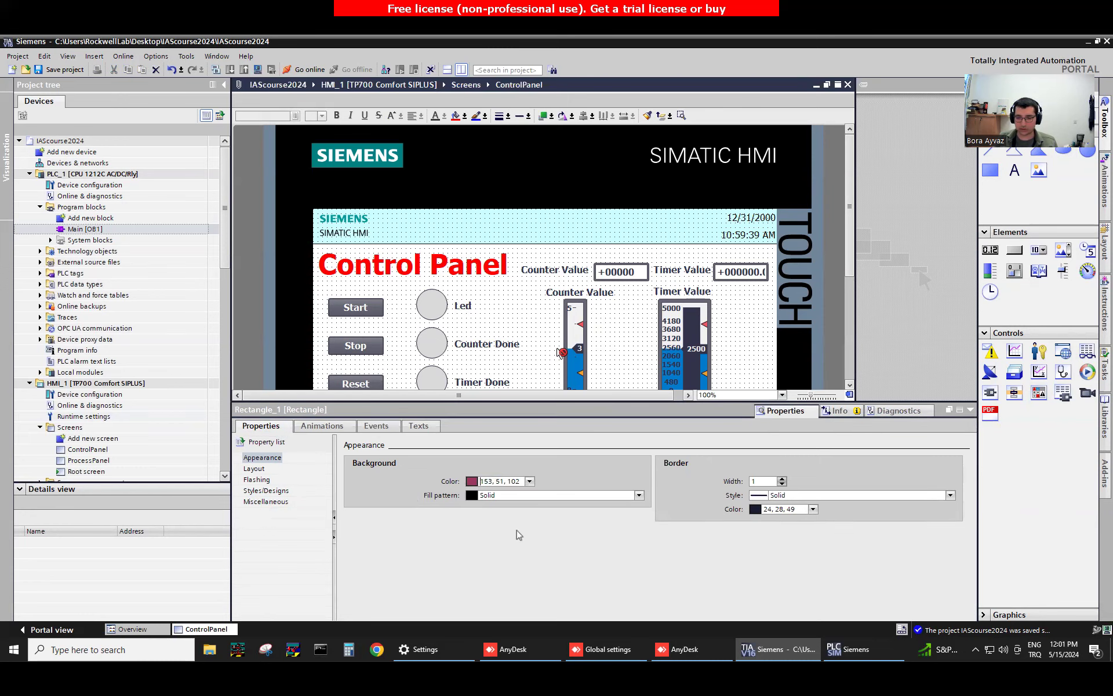
Examine the rectangle's layout, flashing, fill pattern, miscellaneous, animation, event and text settings
click(255, 469)
key(Down)
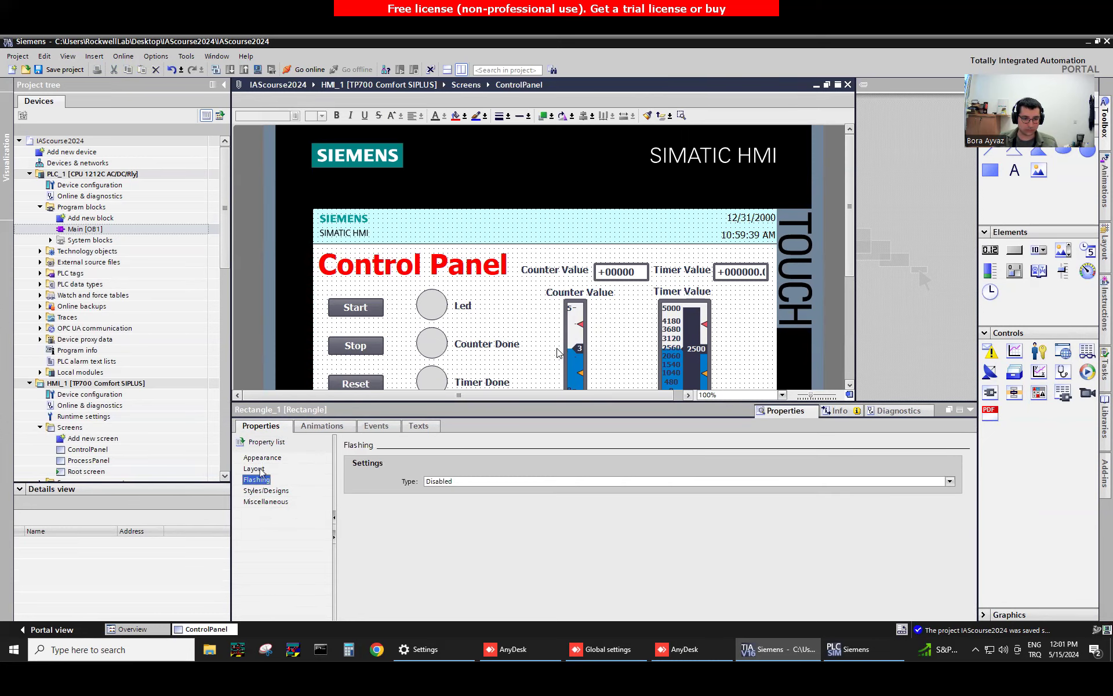
key(Down)
key(Down)
click(260, 458)
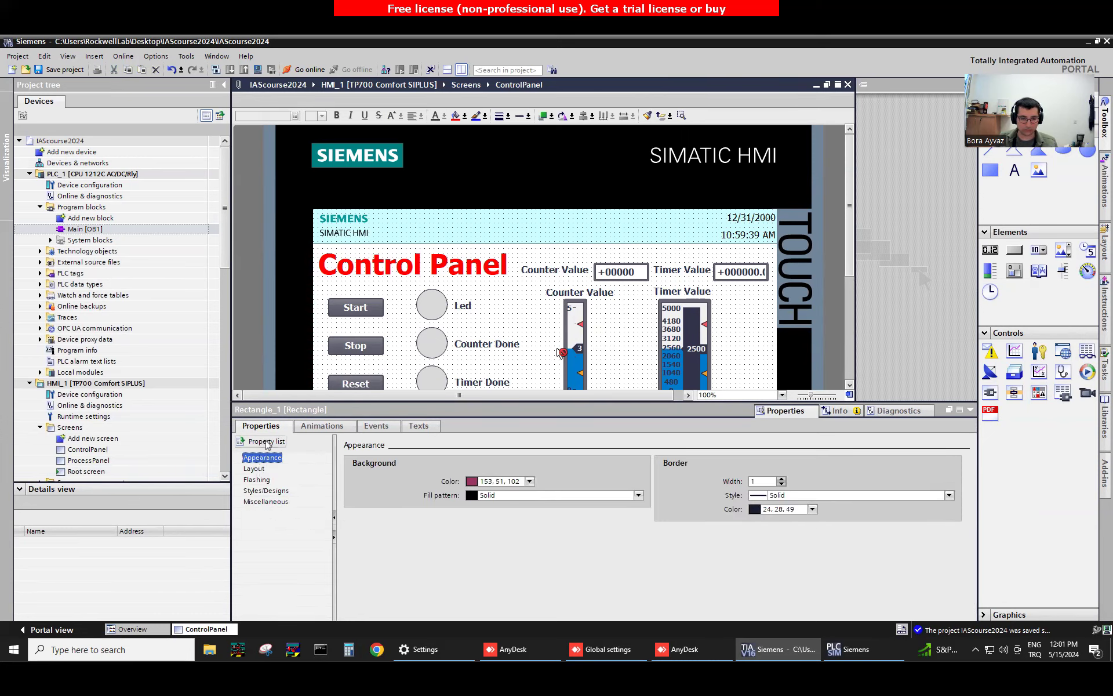
click(970, 409)
double_click(523, 427)
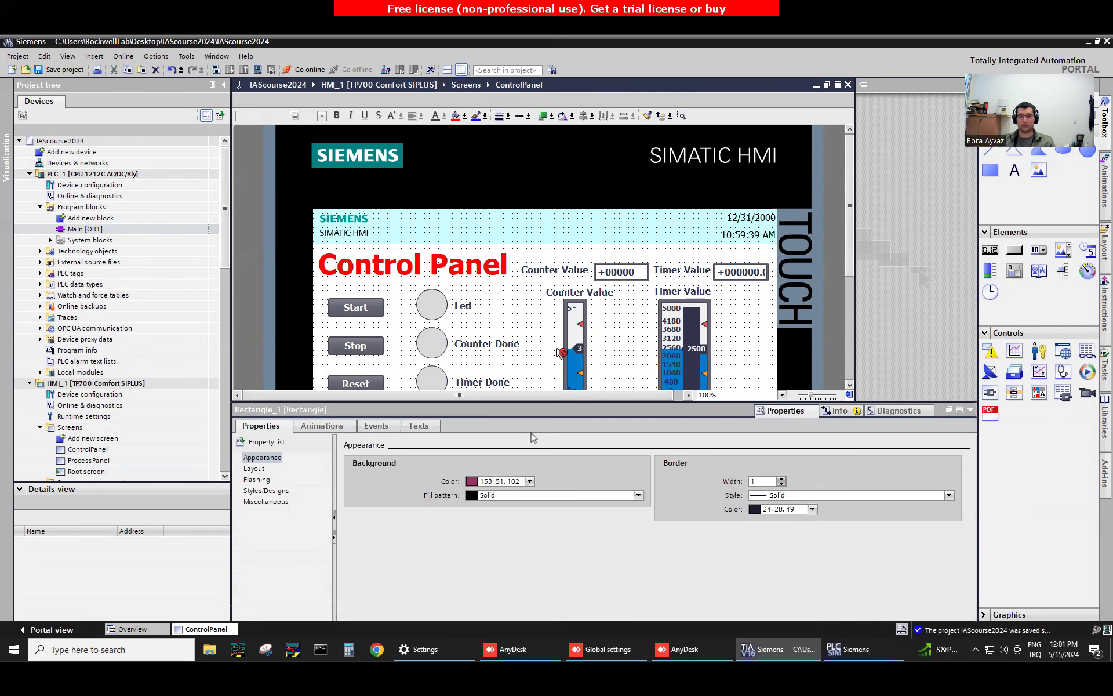
click(496, 496)
click(495, 504)
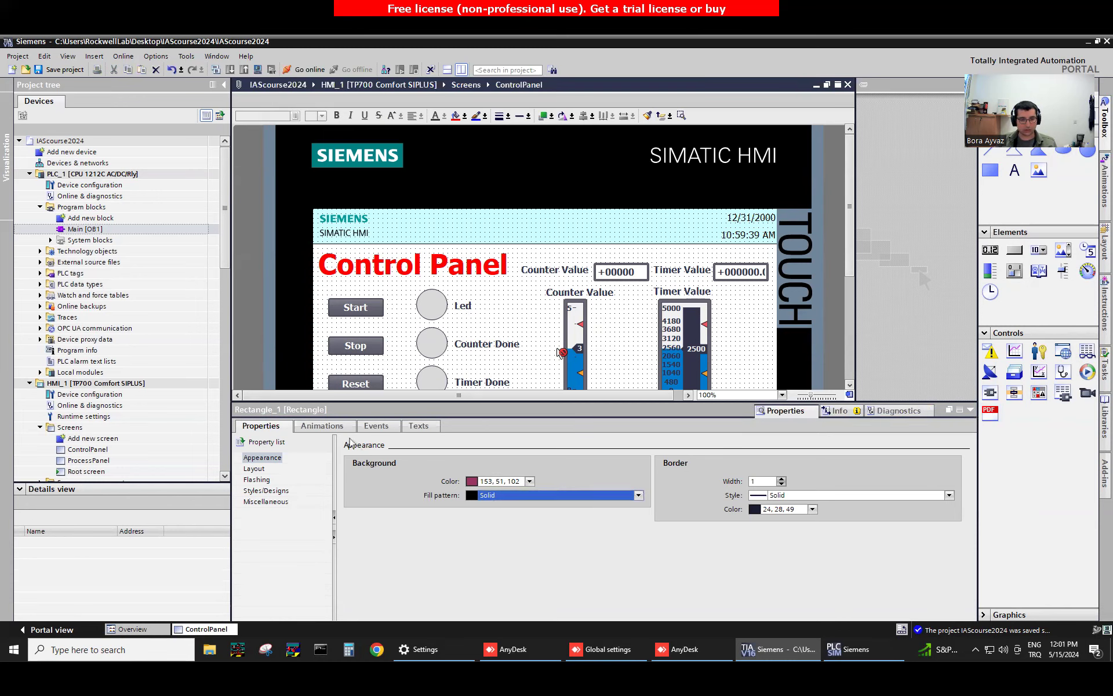
click(322, 425)
click(419, 426)
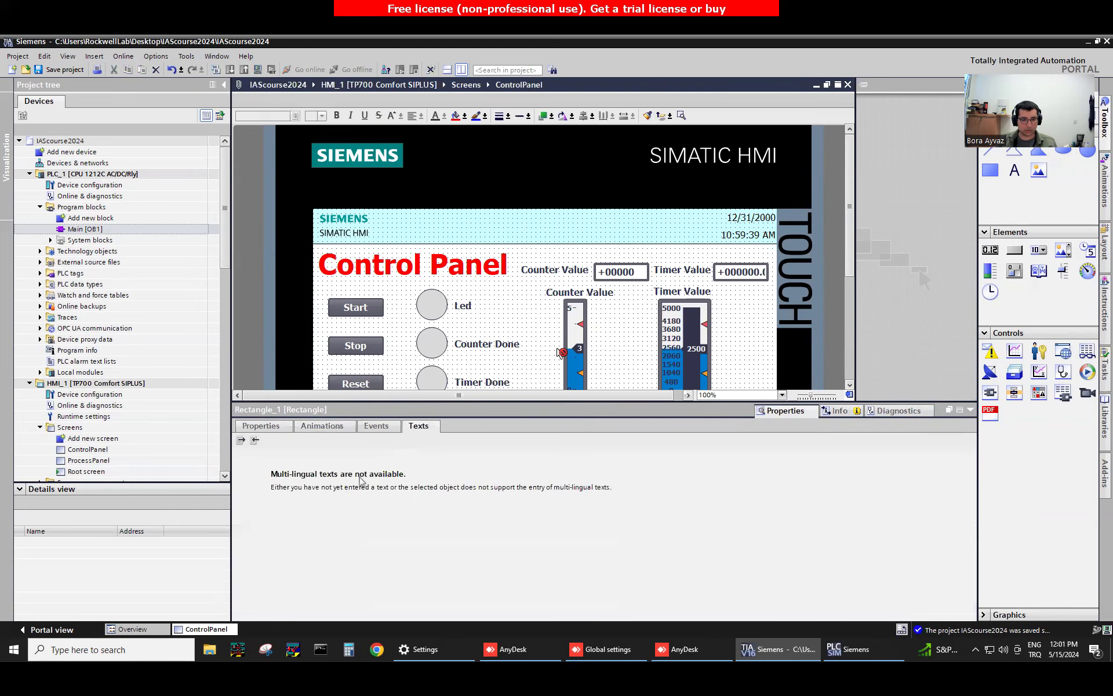
click(322, 425)
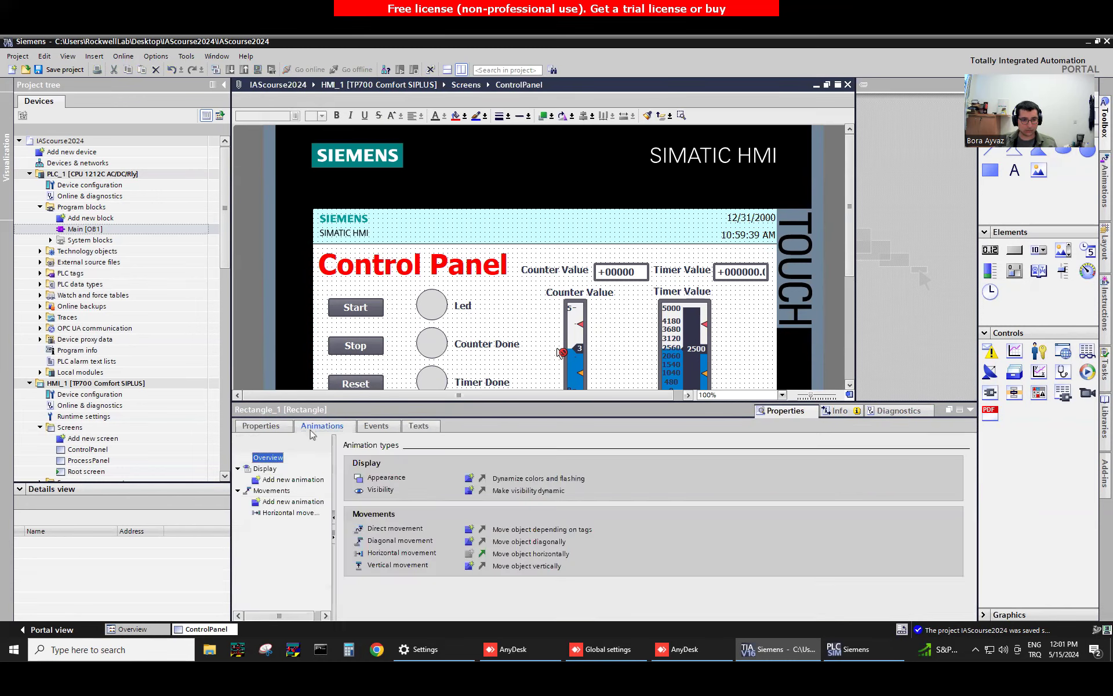
click(261, 426)
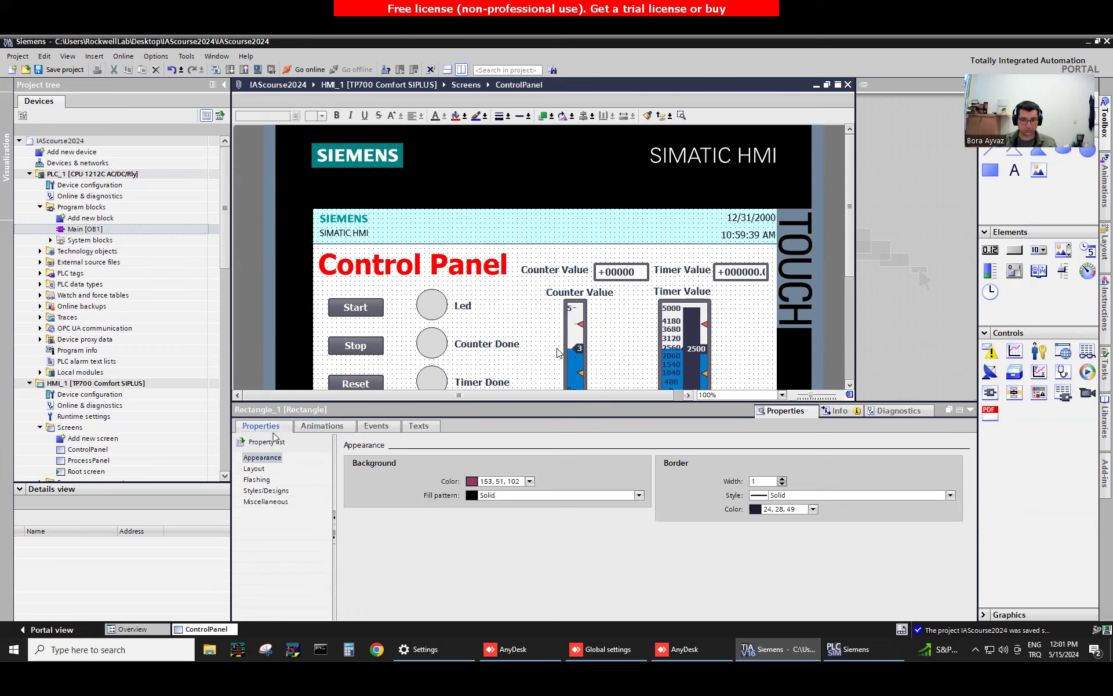
click(255, 469)
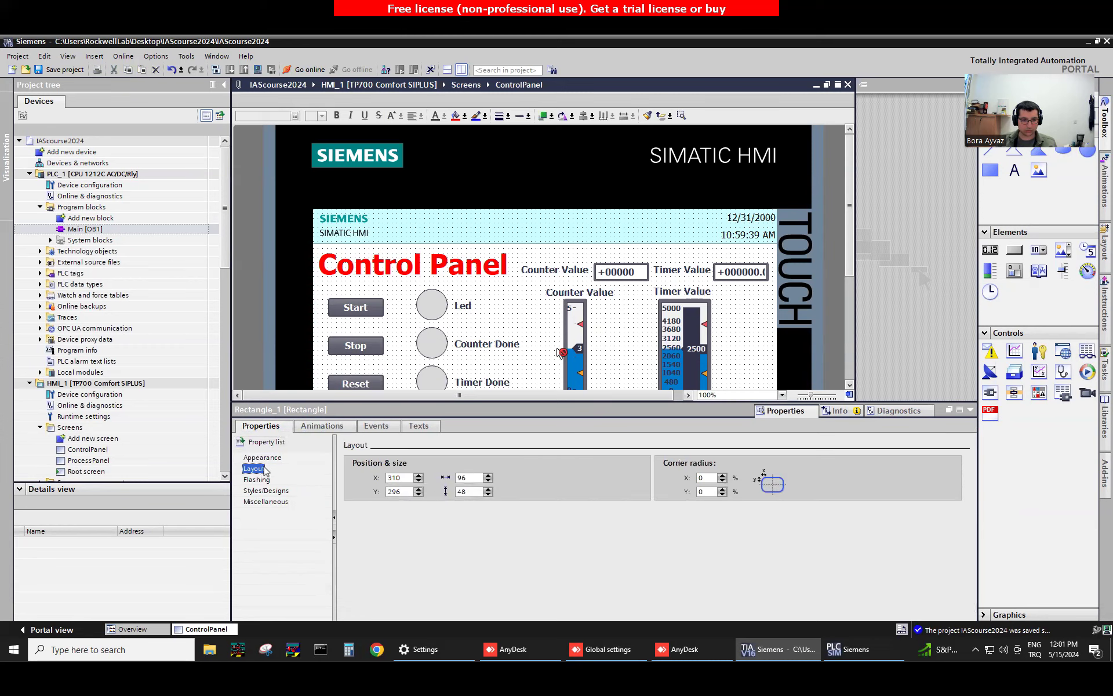
click(264, 491)
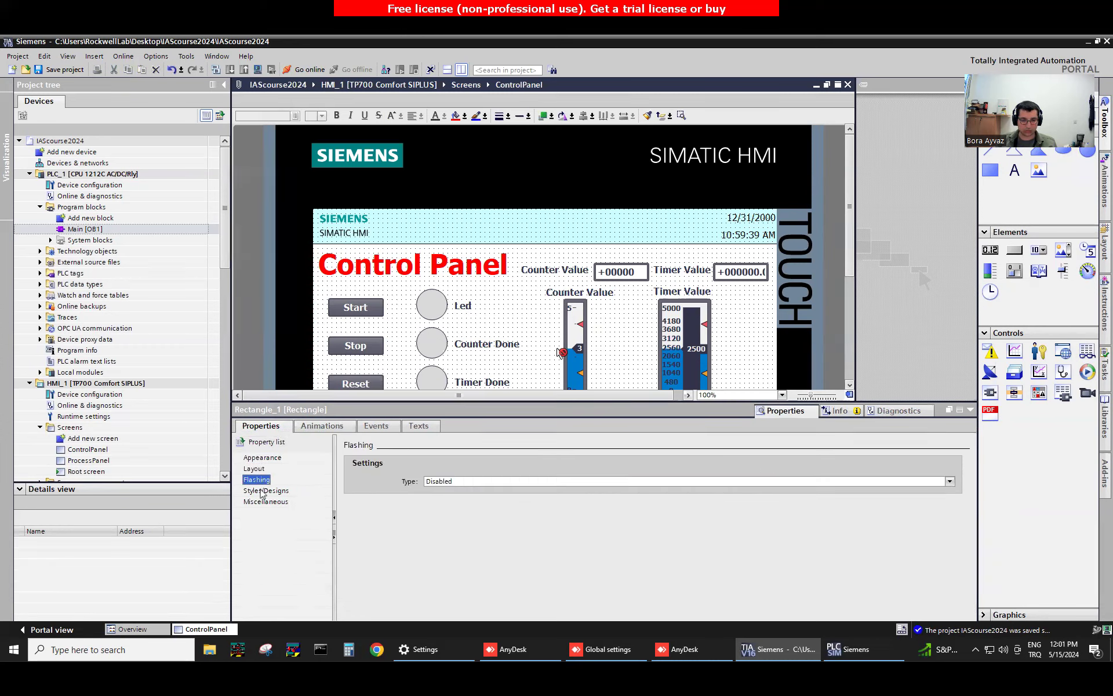
click(263, 502)
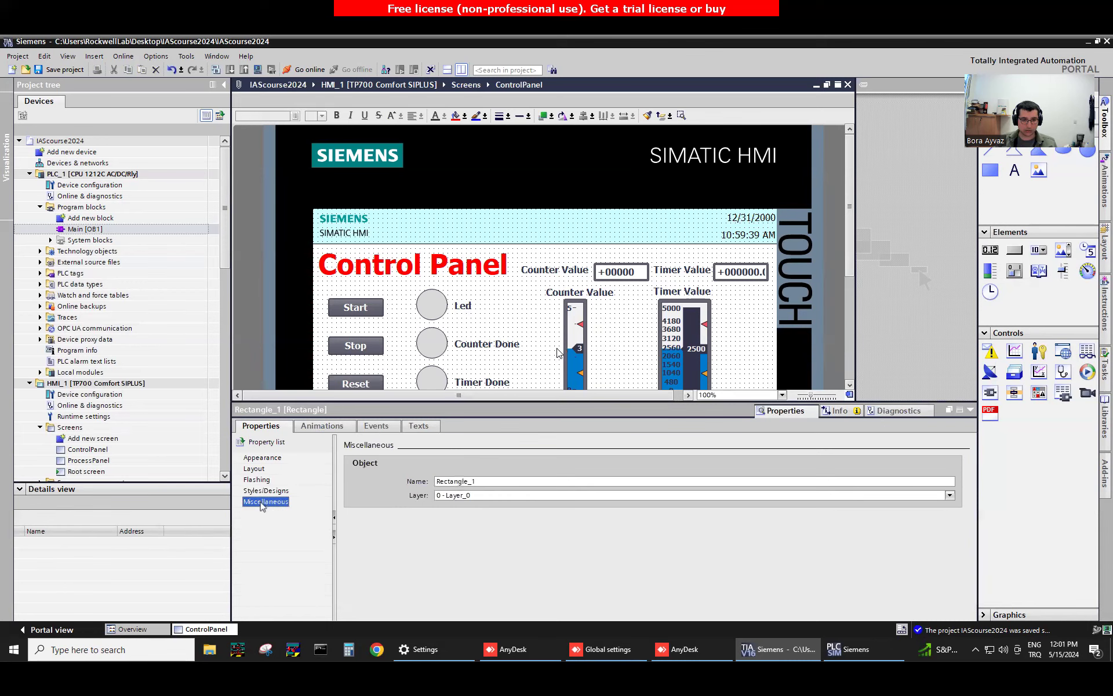
click(313, 429)
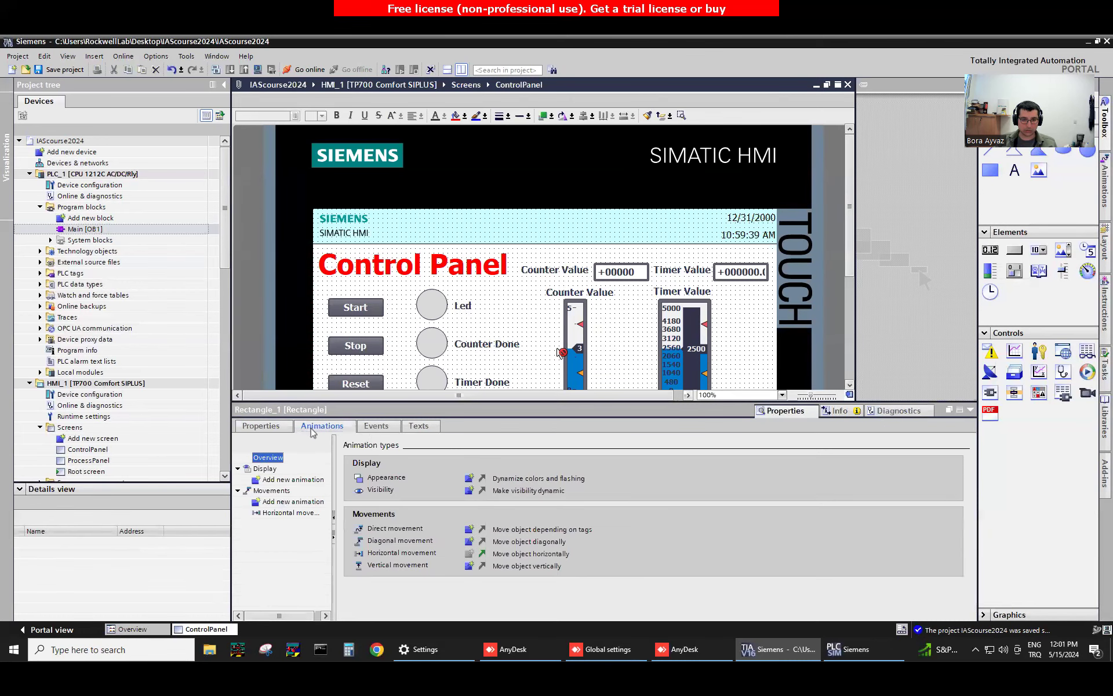
click(376, 425)
click(418, 426)
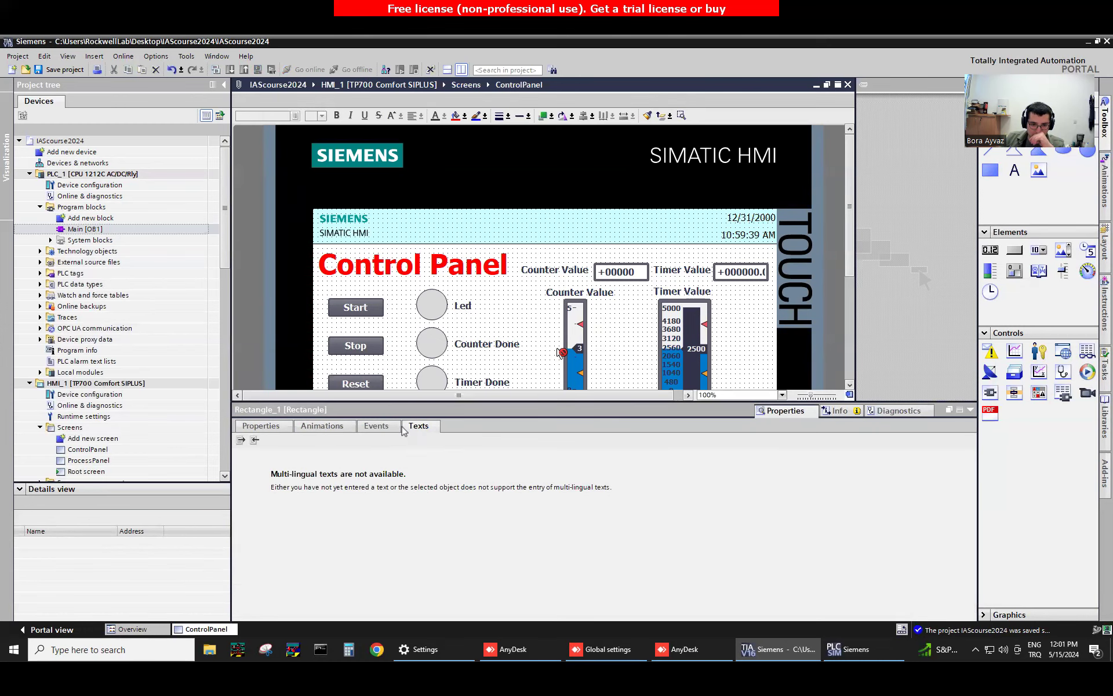
Duplicate the magenta rectangle and place the copy directly below the original, at about 310, 359
click(970, 410)
right_click(527, 434)
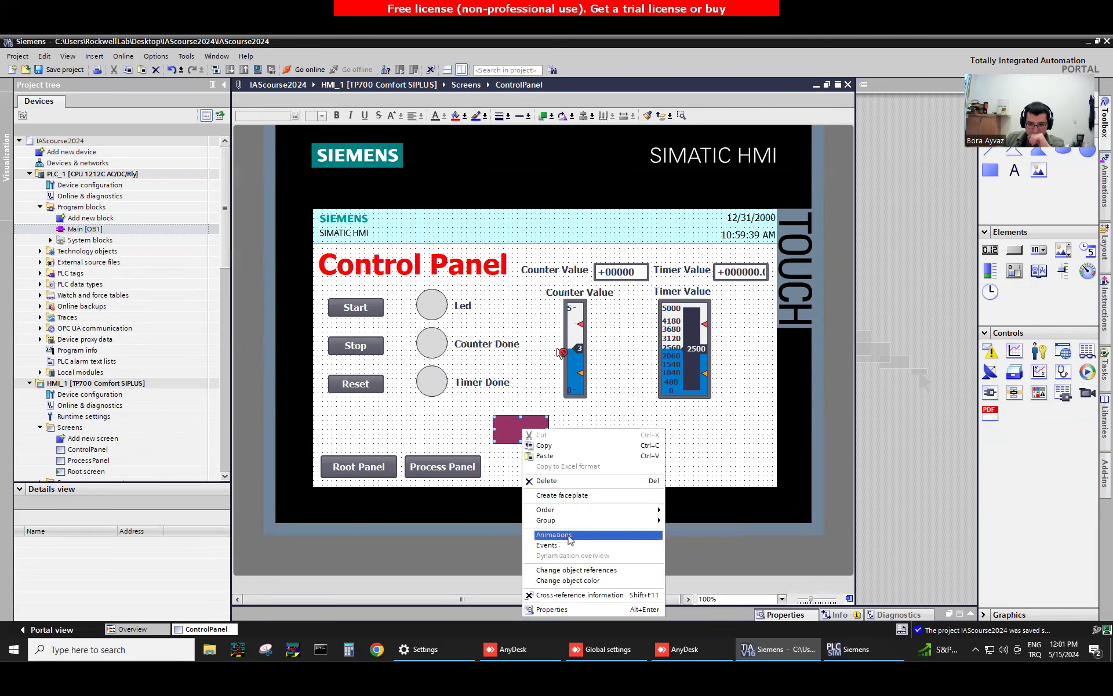
click(544, 445)
key(ctrl+v)
drag(526, 437, 521, 468)
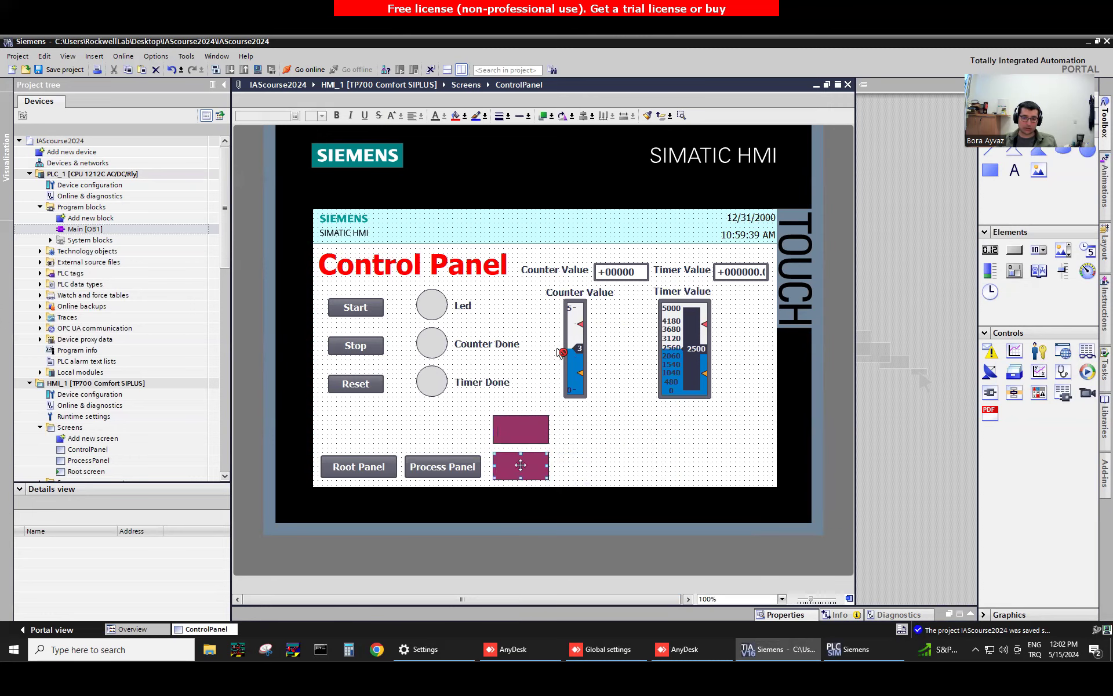
Link the lower rectangle's horizontal movement to the TimerValue tag and set its range end value to 5000
double_click(521, 467)
click(262, 428)
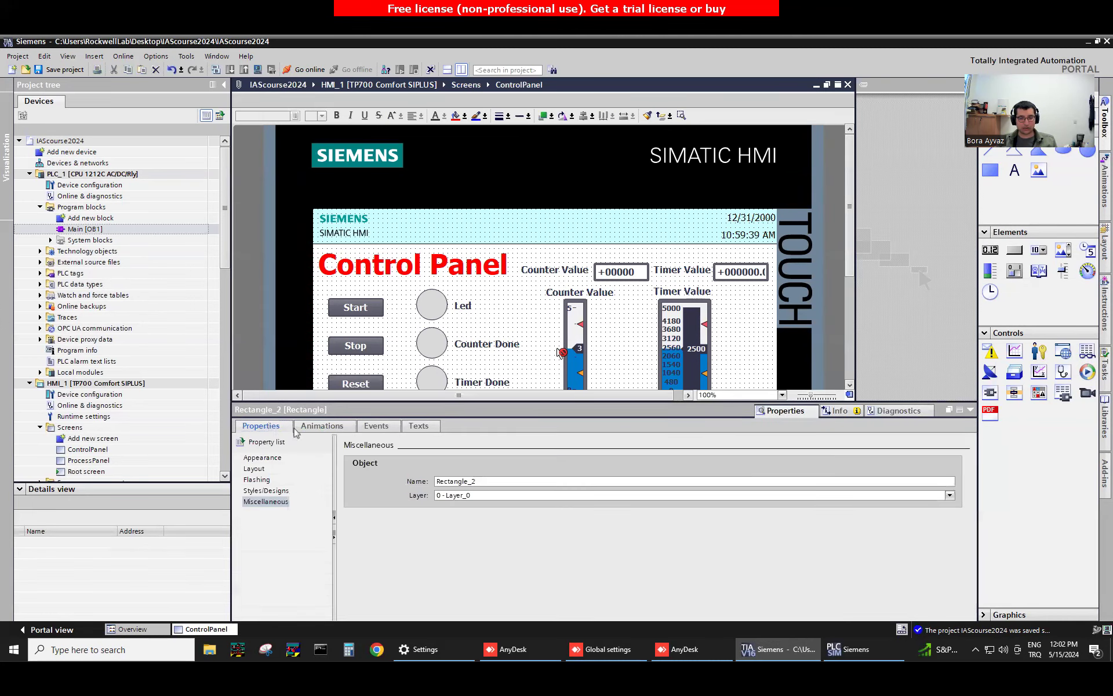
click(313, 429)
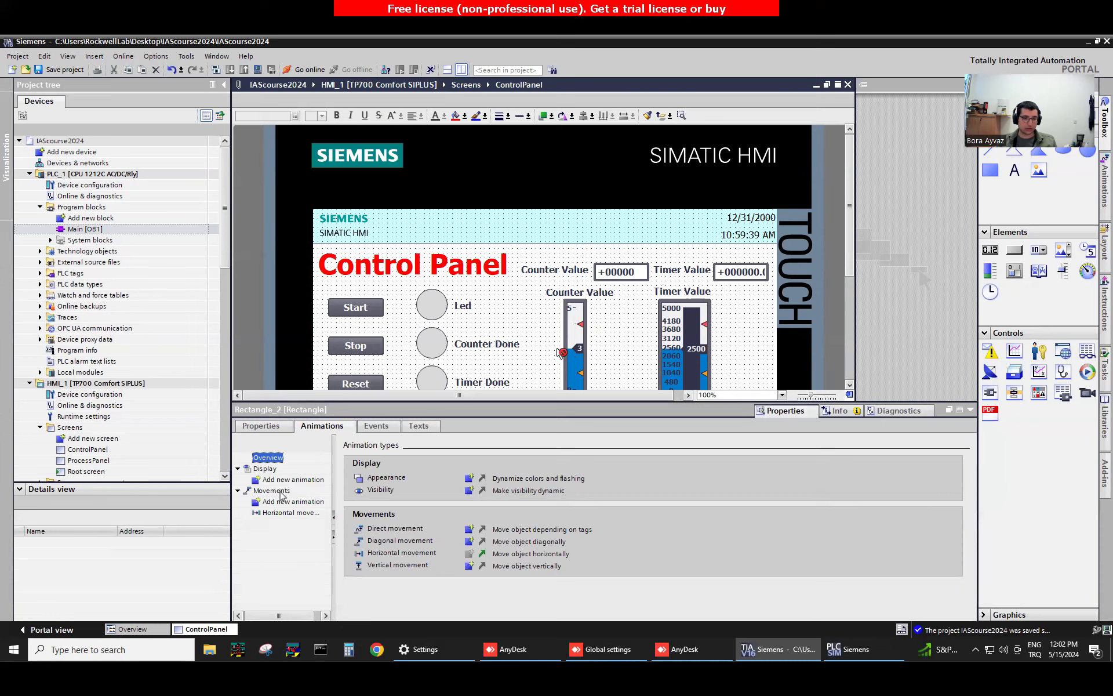
click(284, 513)
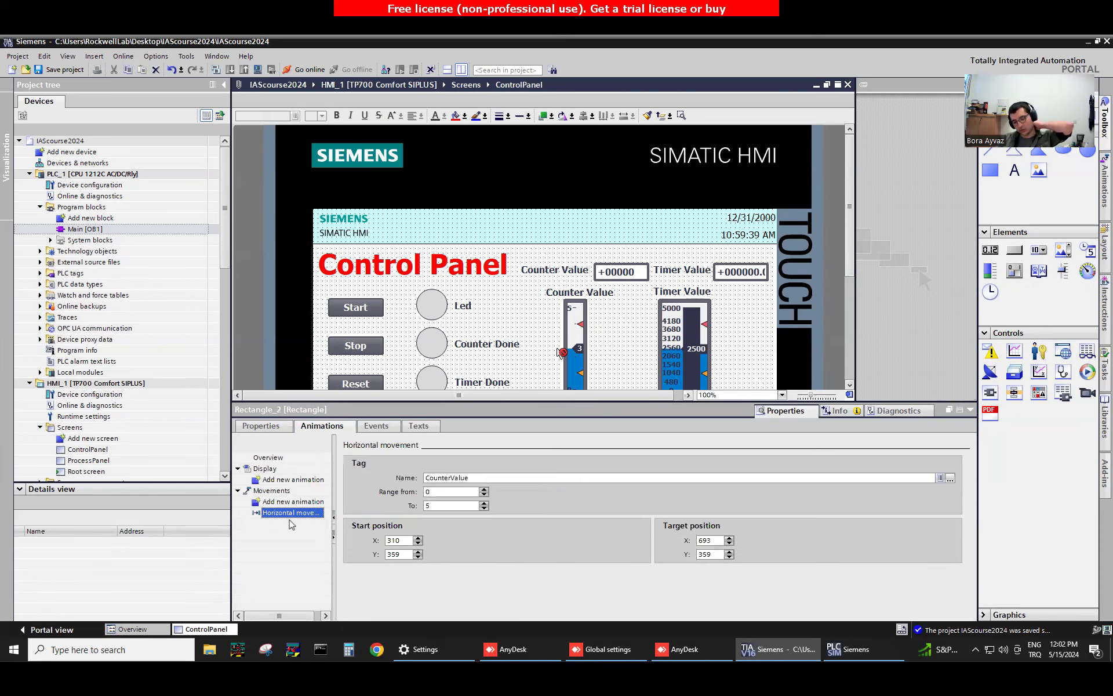
click(507, 476)
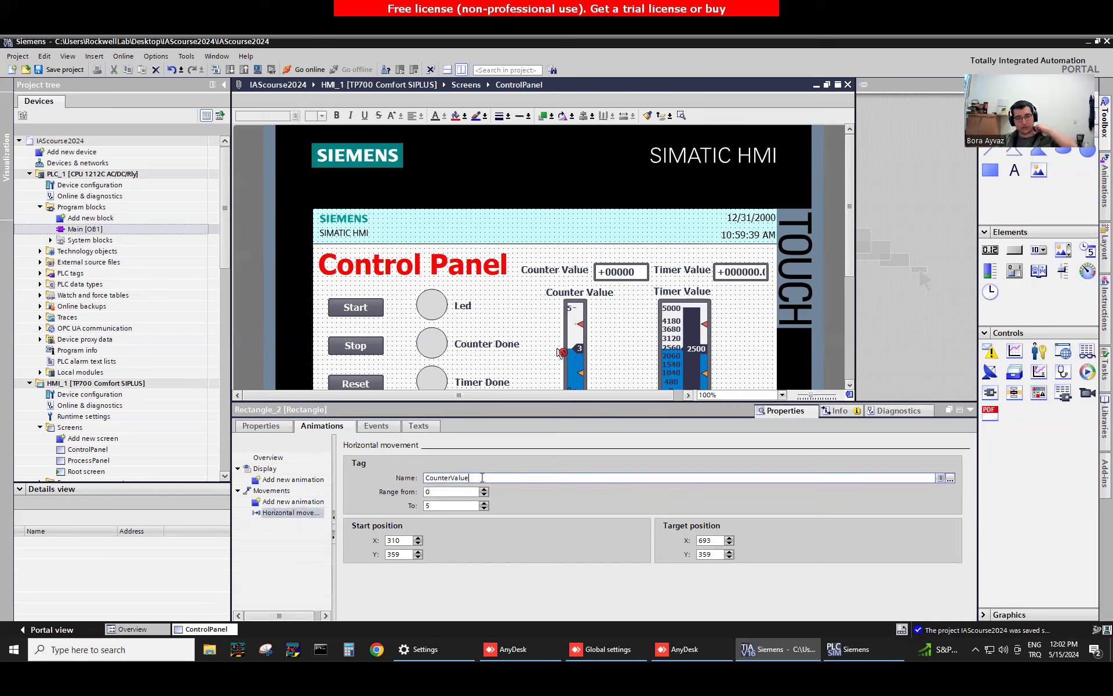
click(950, 478)
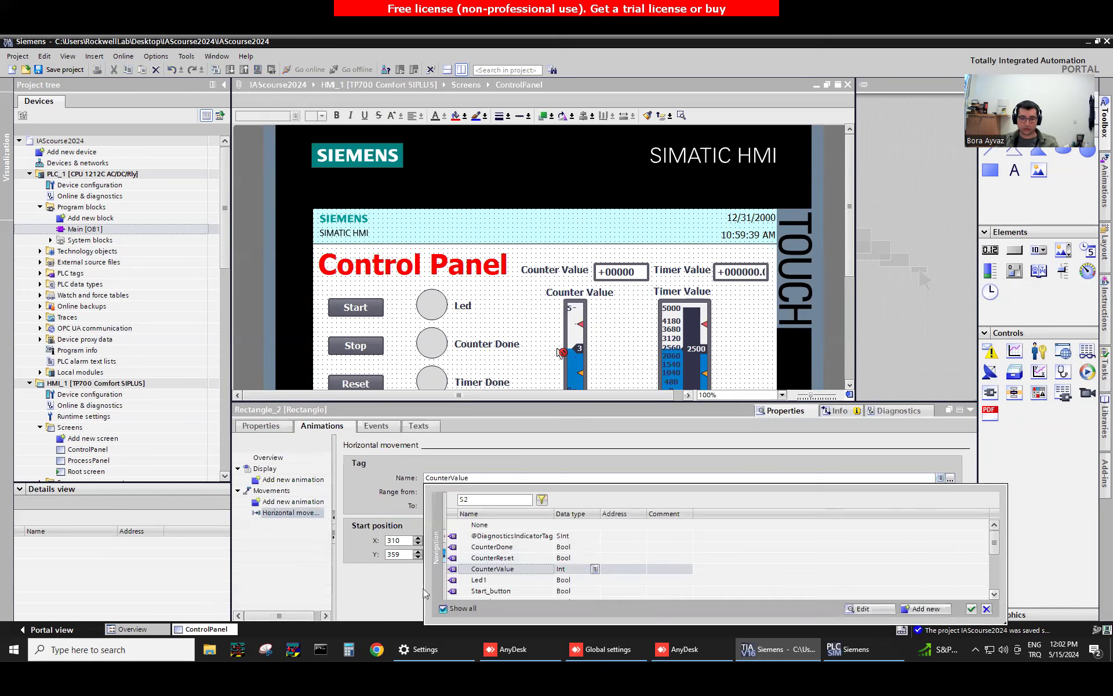
scroll(991, 568, down, 3)
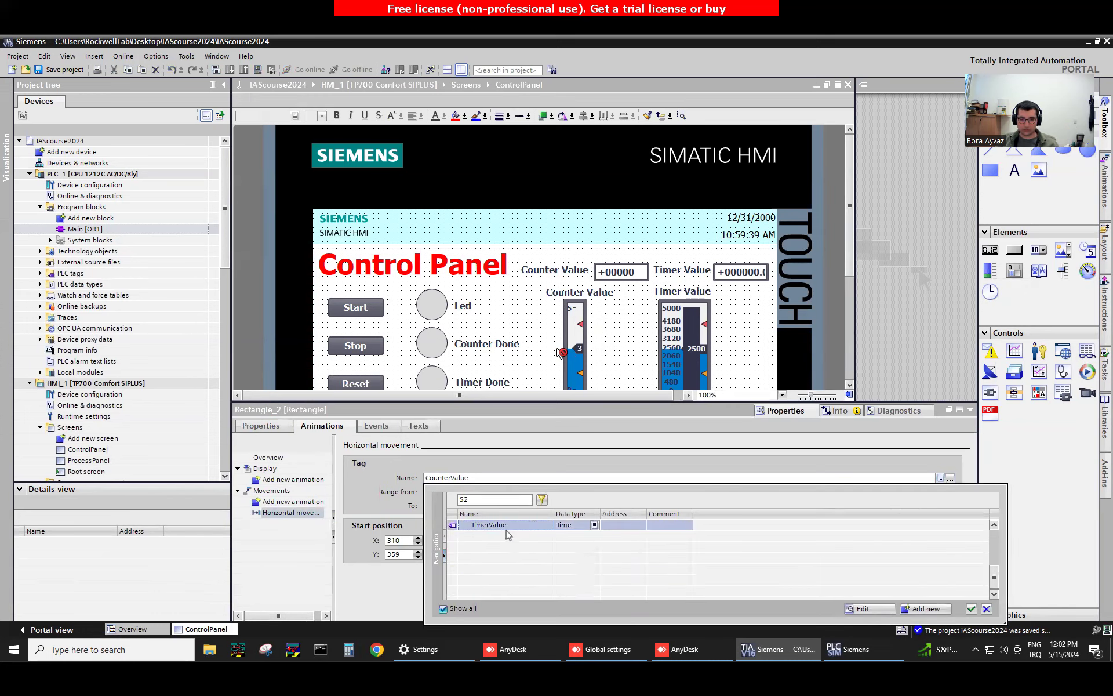
double_click(509, 526)
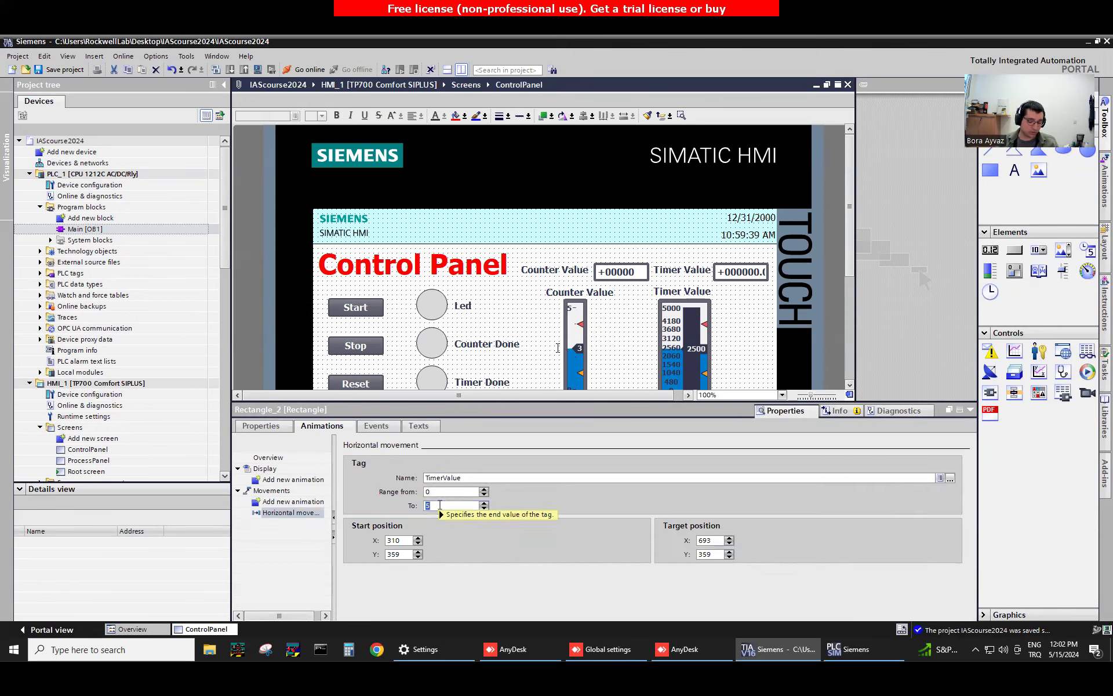
text(5000)
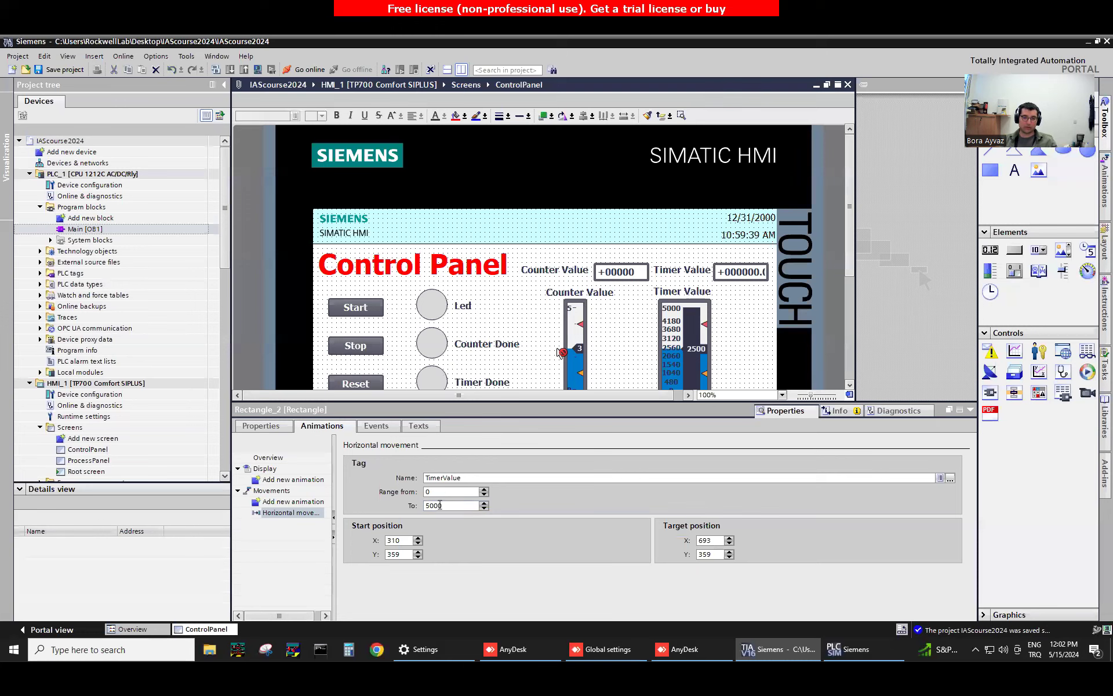
key(Return)
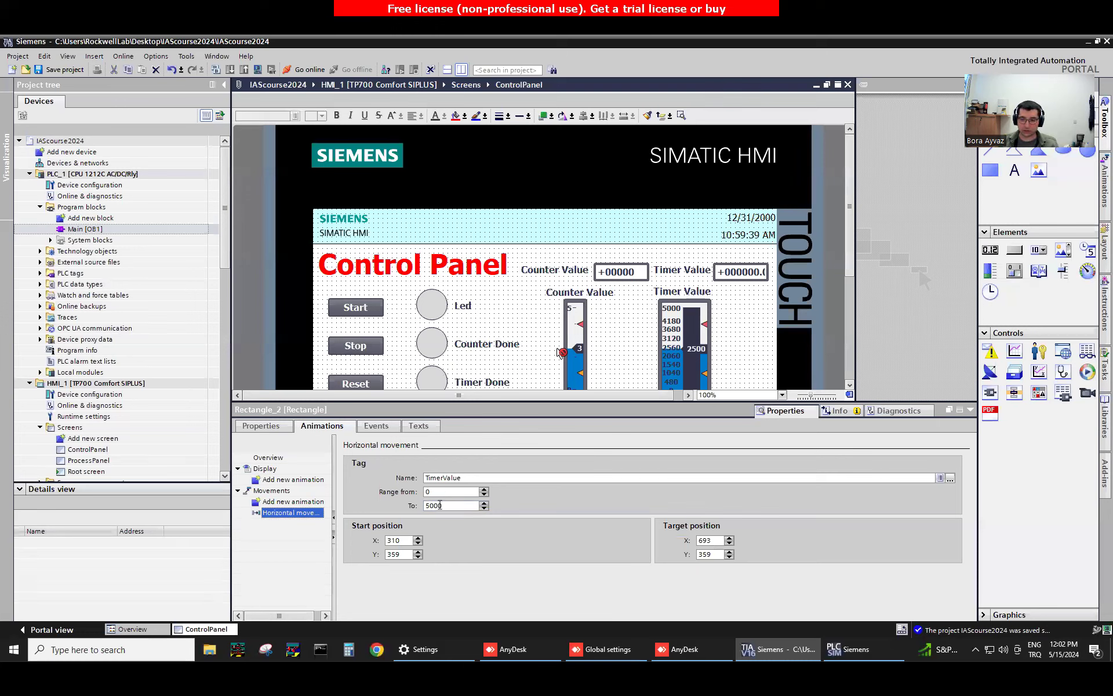
Set the lower rectangle's background color to orange
click(255, 427)
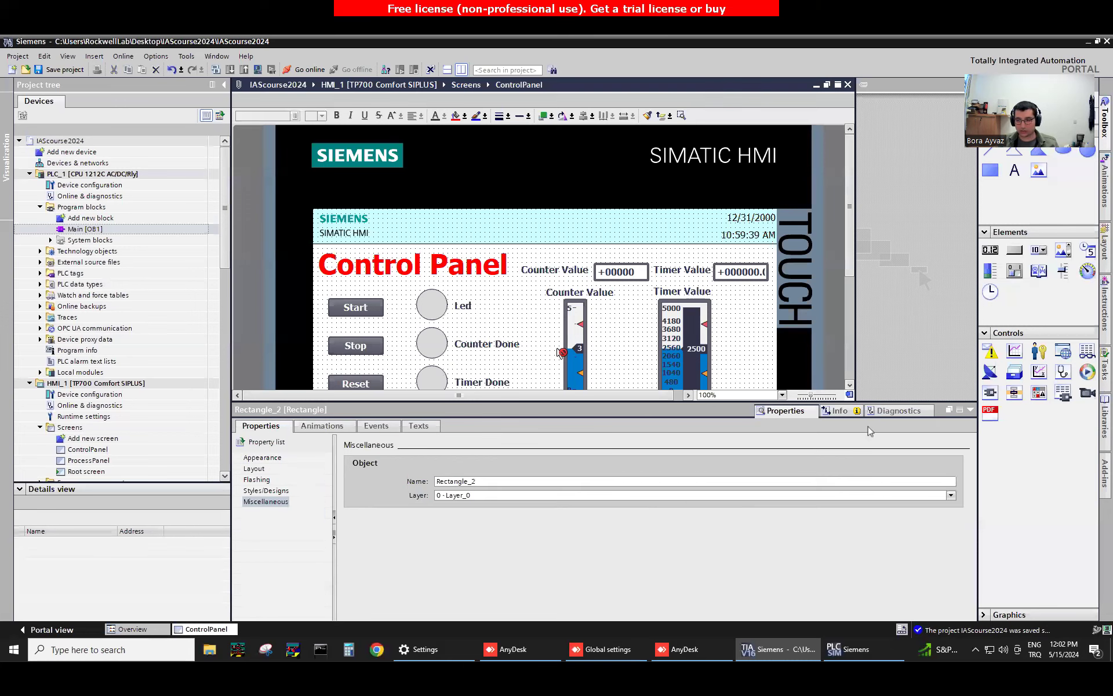
click(267, 442)
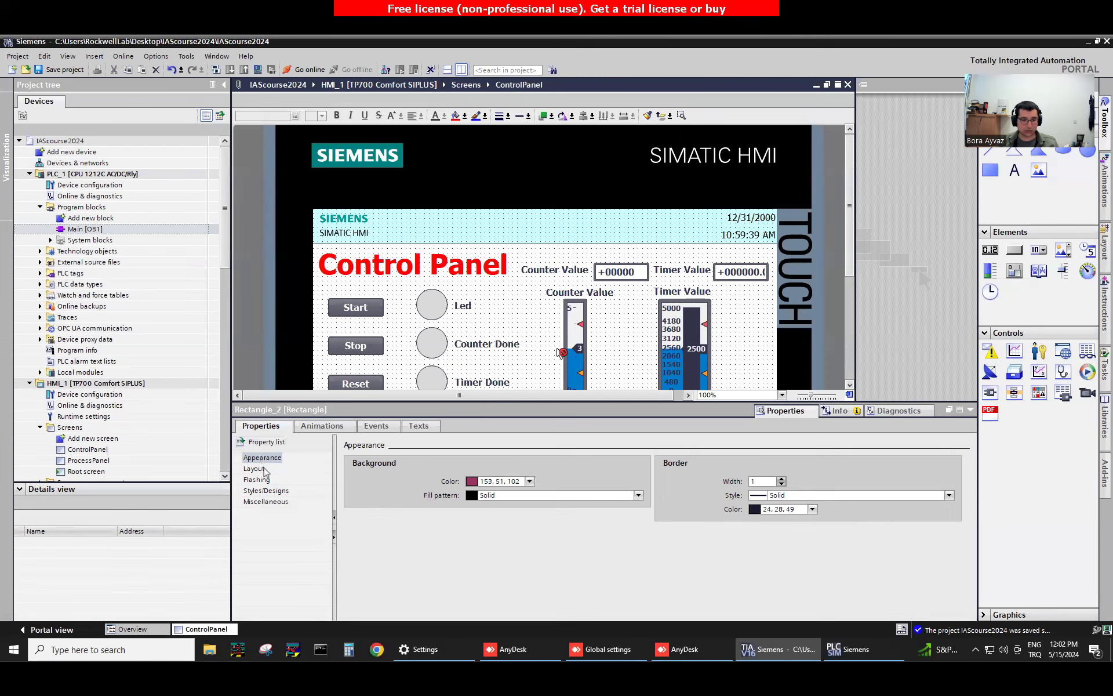
click(530, 481)
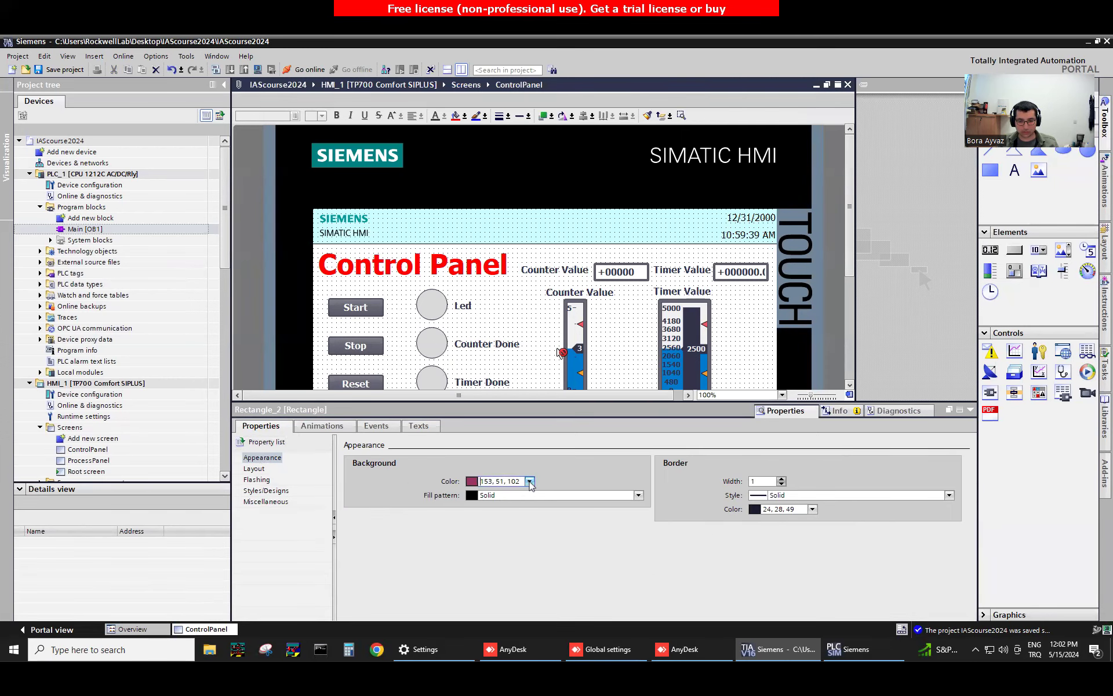
click(530, 482)
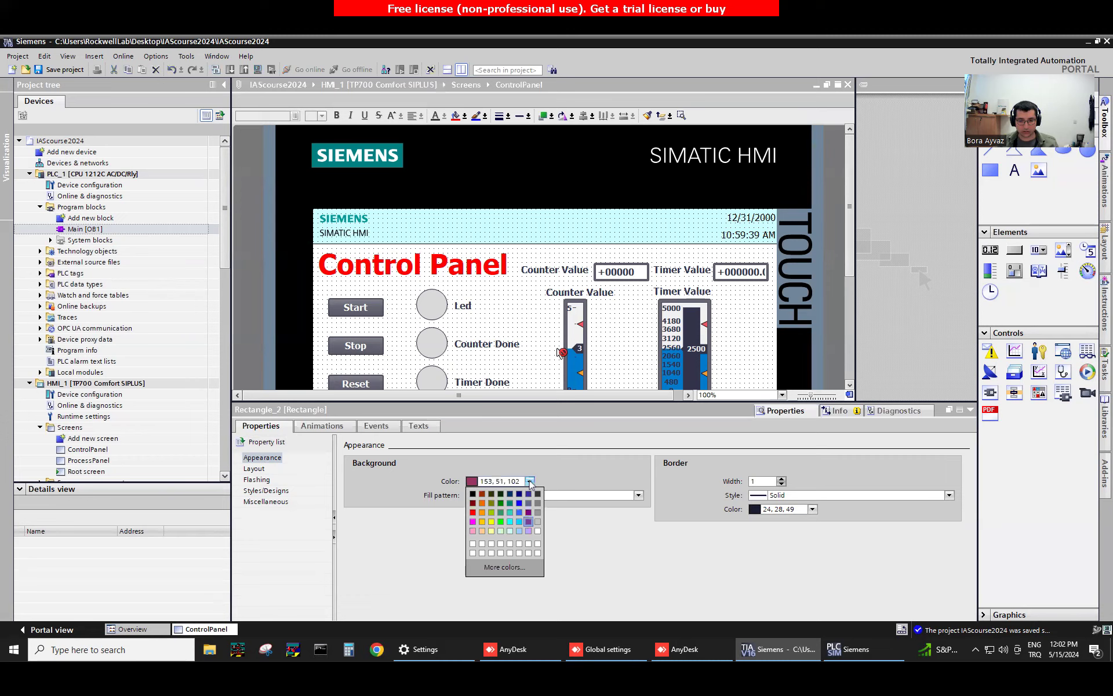
click(491, 524)
click(530, 482)
click(482, 512)
click(970, 409)
click(577, 454)
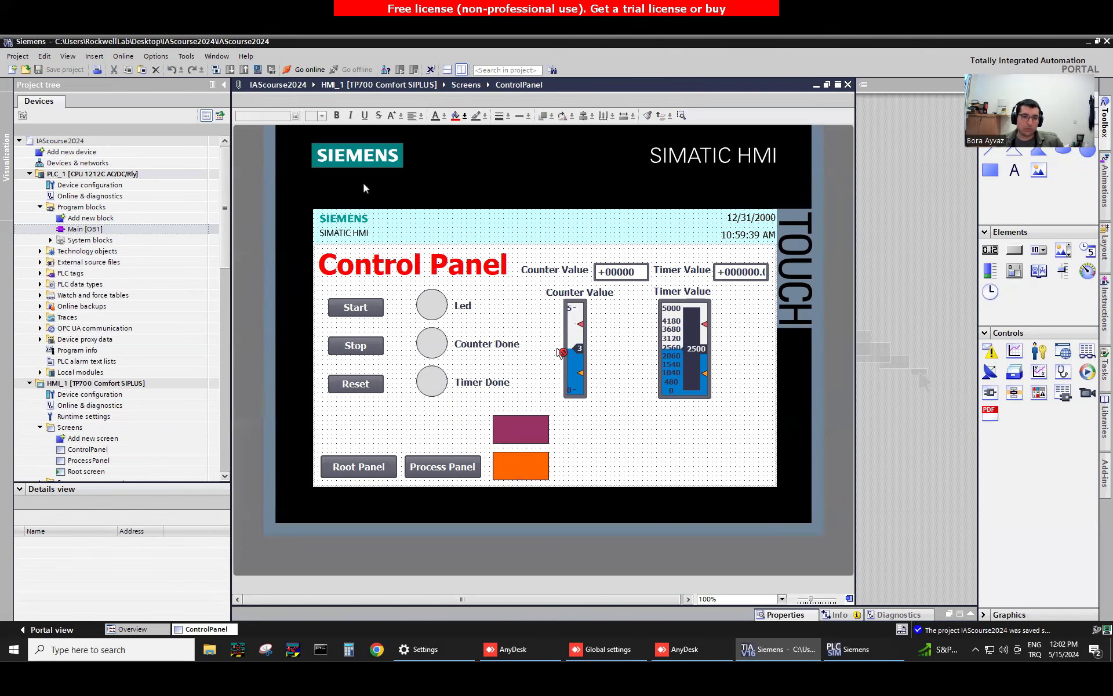
Simulate the HMI and operate Start repeatedly to test the orange rectangle's movement with the timer value
key(ctrl+b)
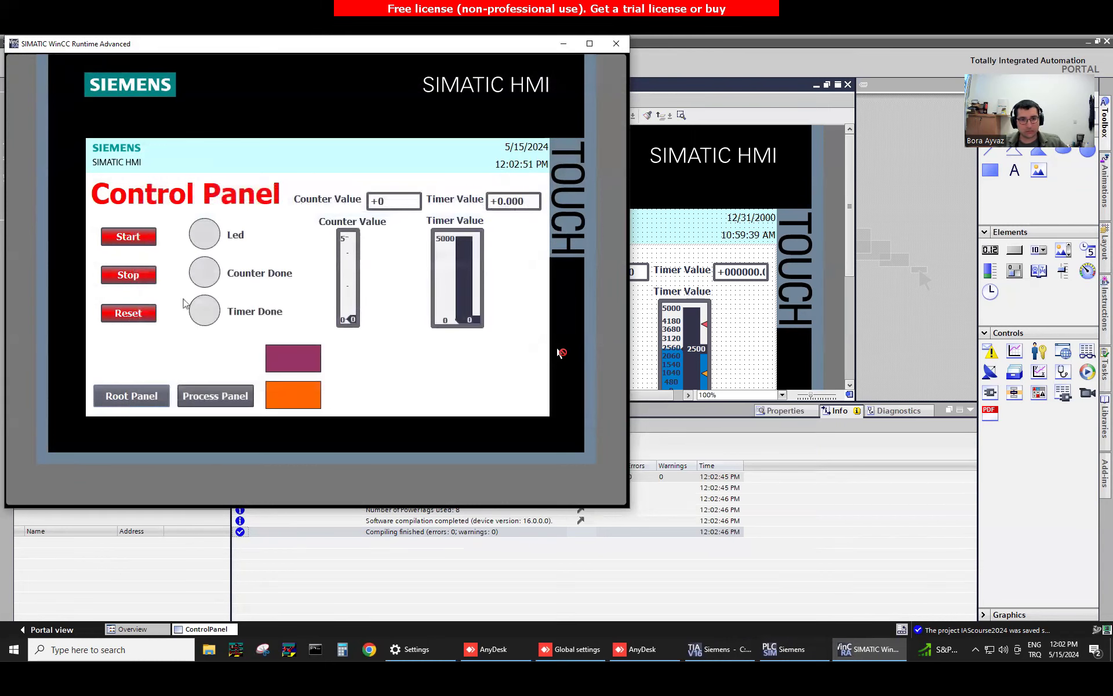
click(130, 239)
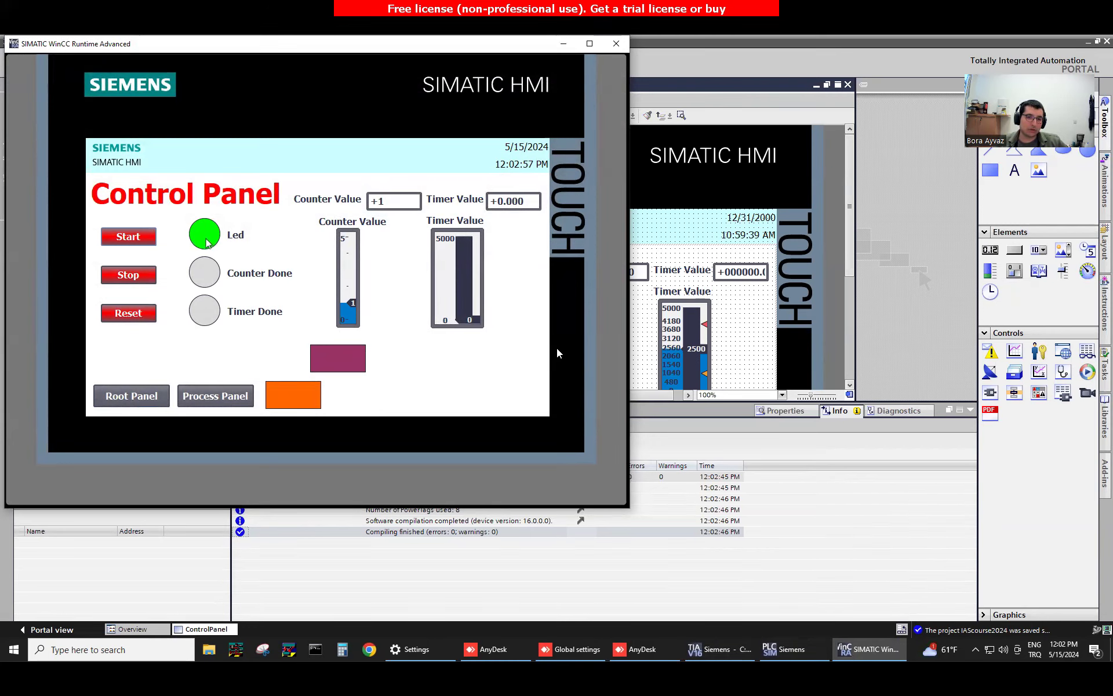
click(136, 239)
click(137, 239)
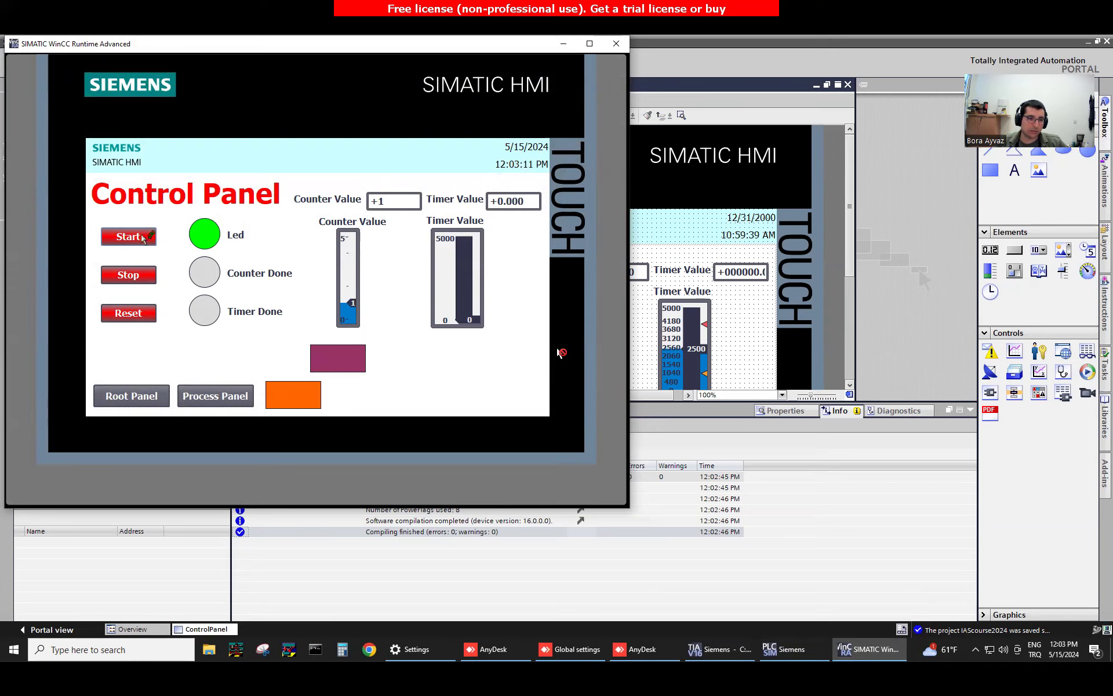
click(143, 240)
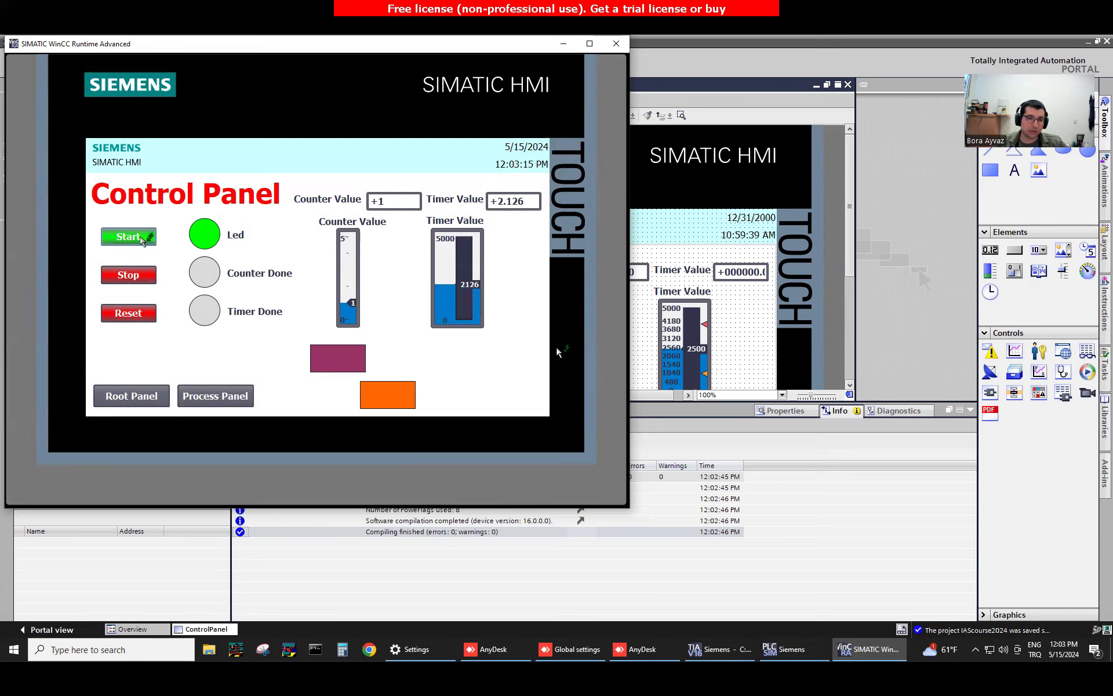
click(143, 240)
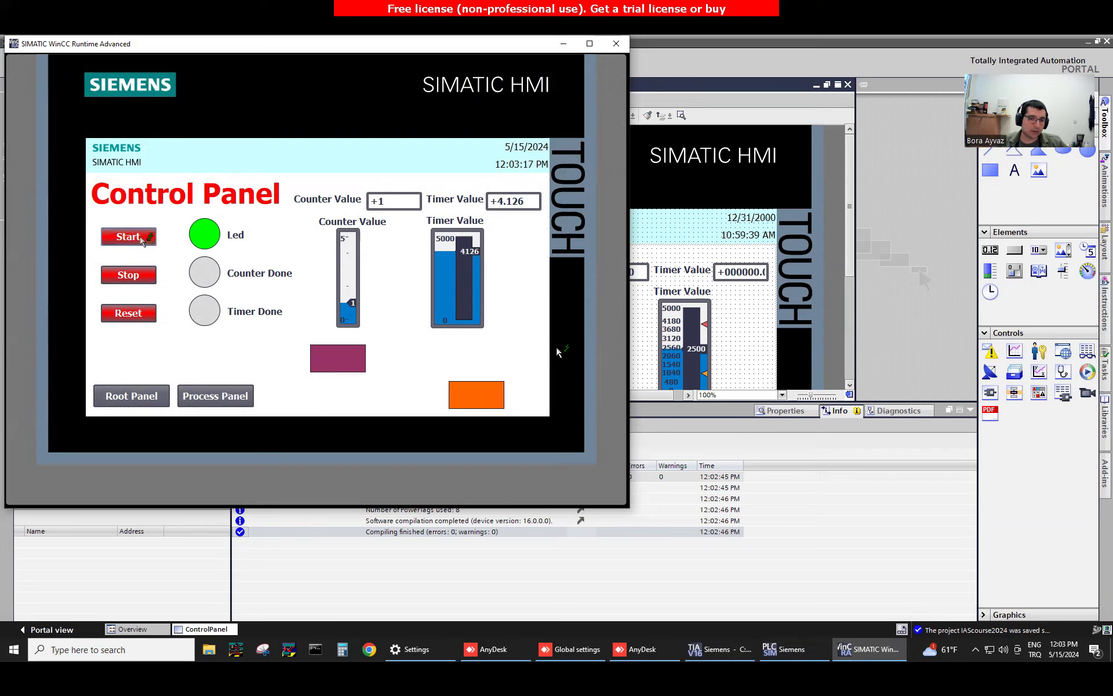
click(126, 240)
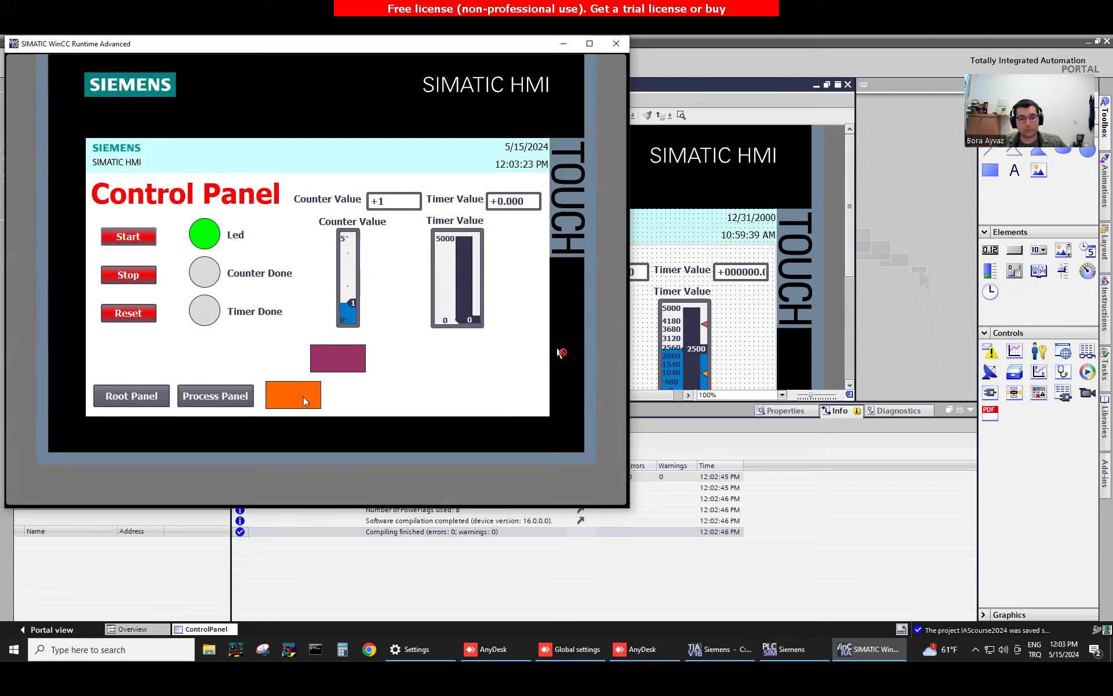
click(129, 243)
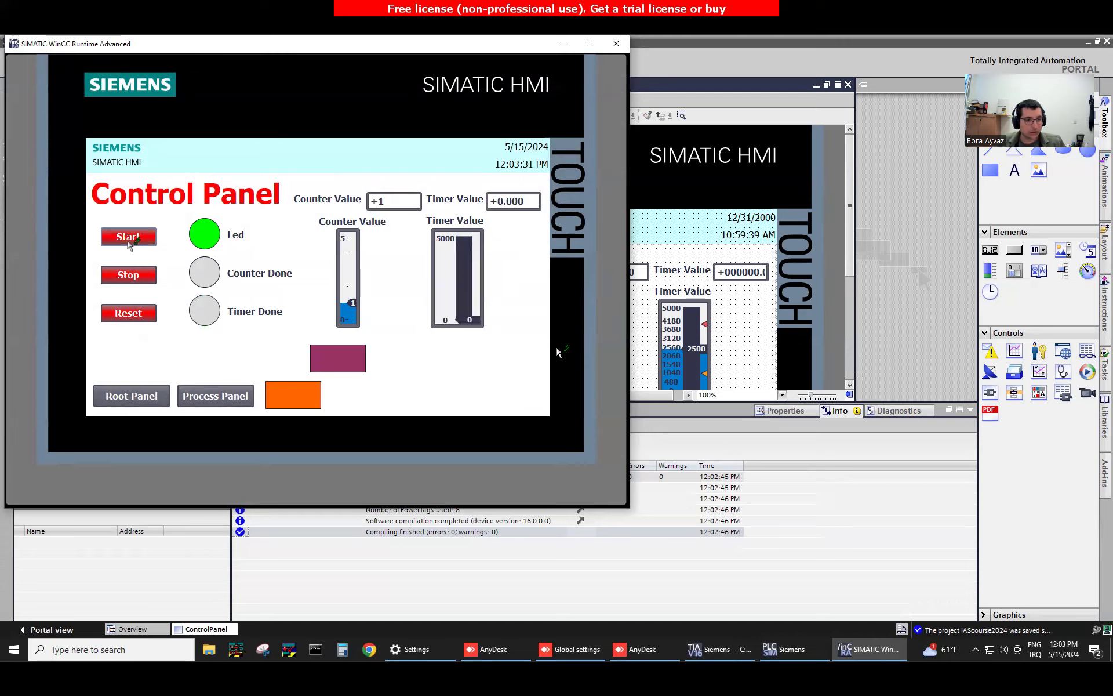
click(140, 247)
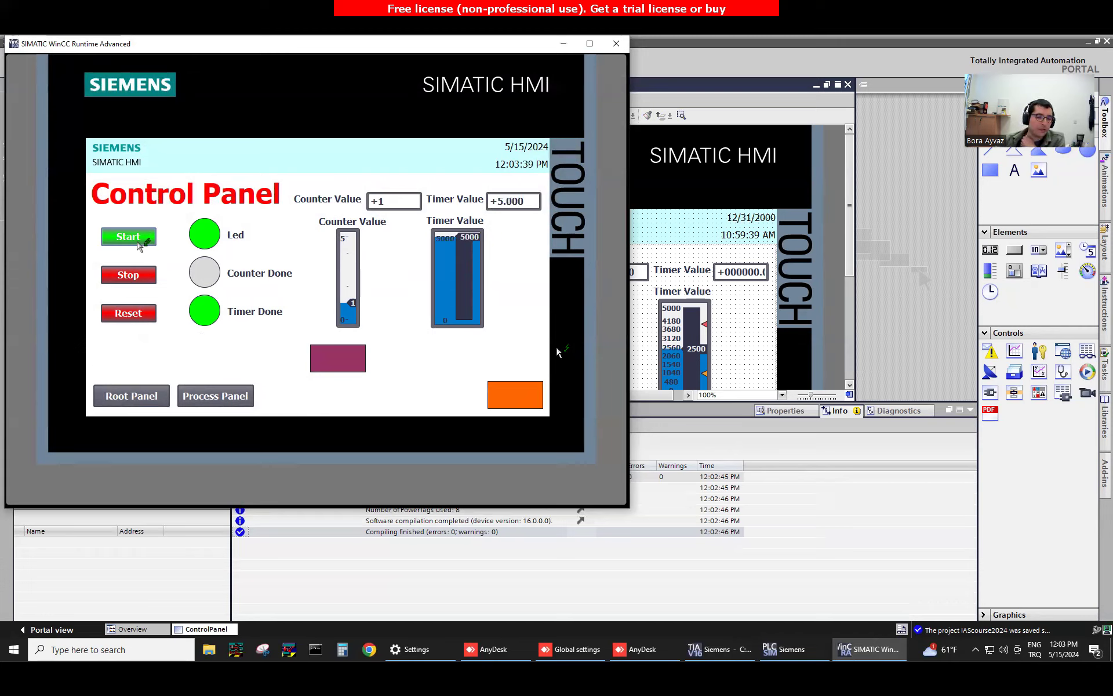
click(138, 245)
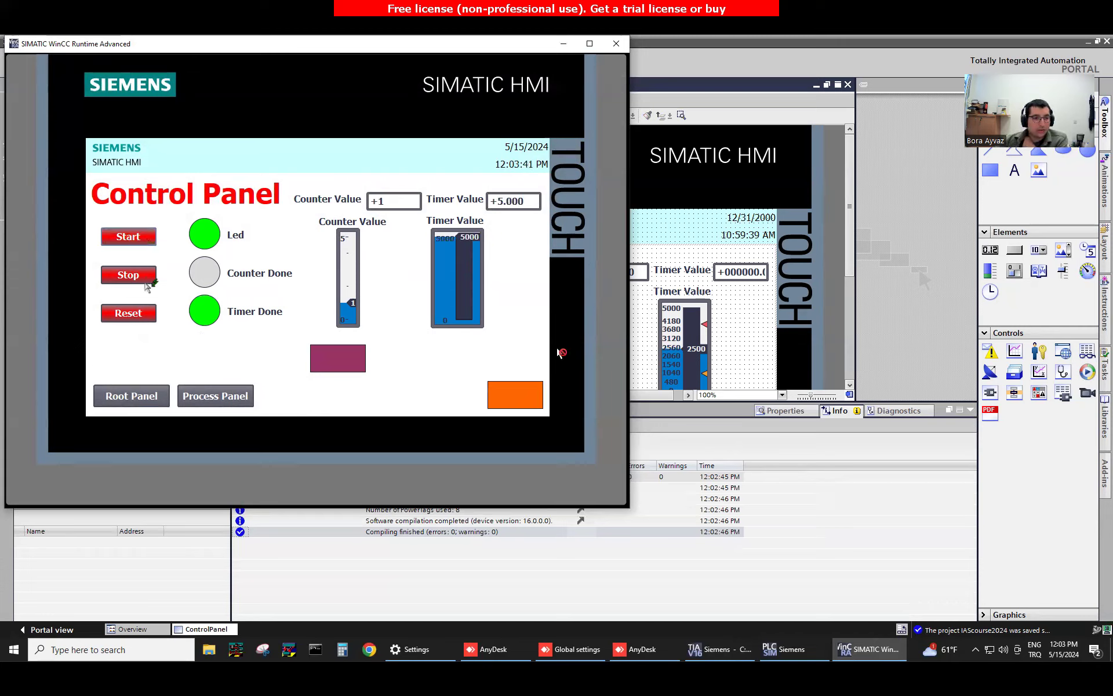
Alternate Stop and Start on the simulated Control Panel to count up to 5 and test the magenta rectangle's movement
click(146, 286)
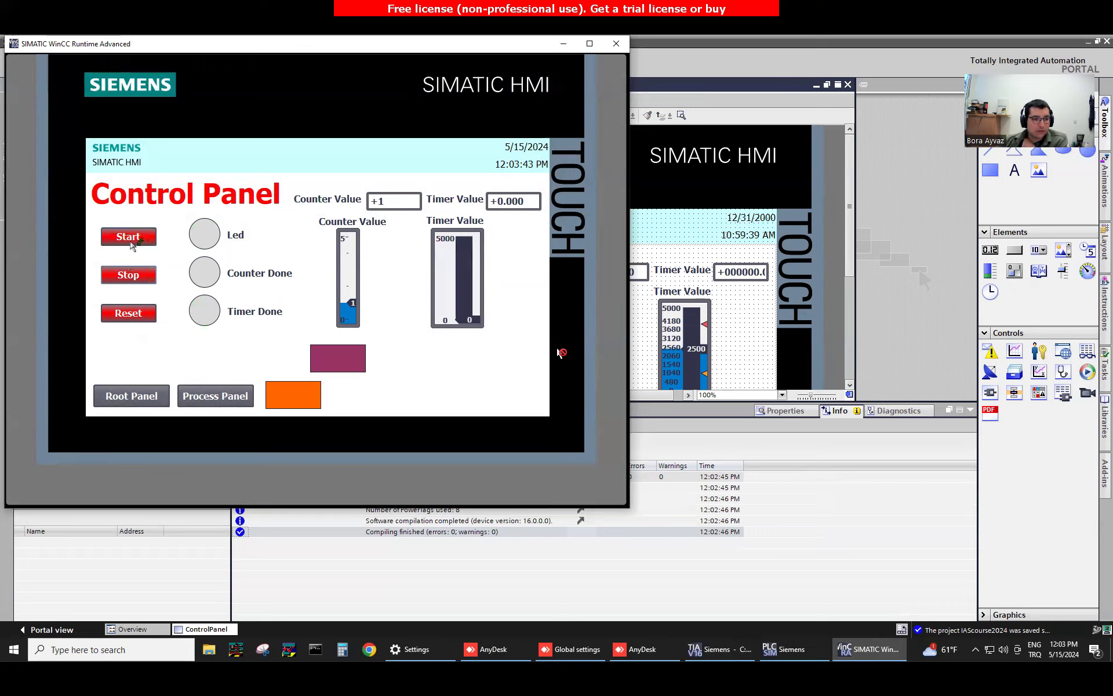
click(140, 238)
click(142, 277)
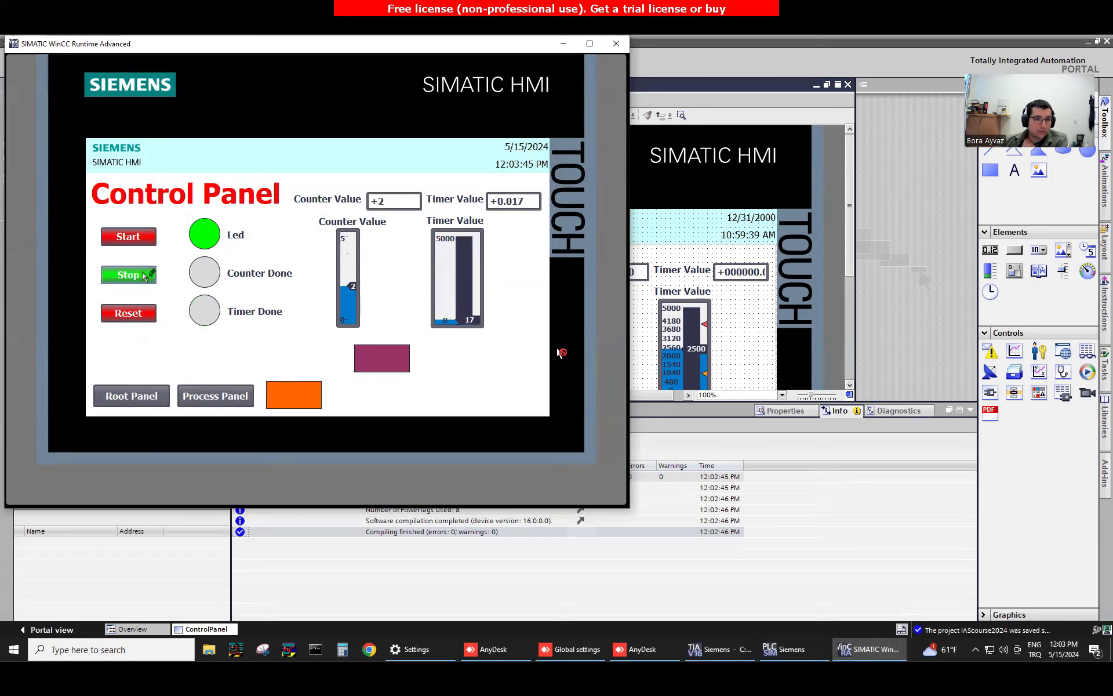
click(138, 238)
click(139, 240)
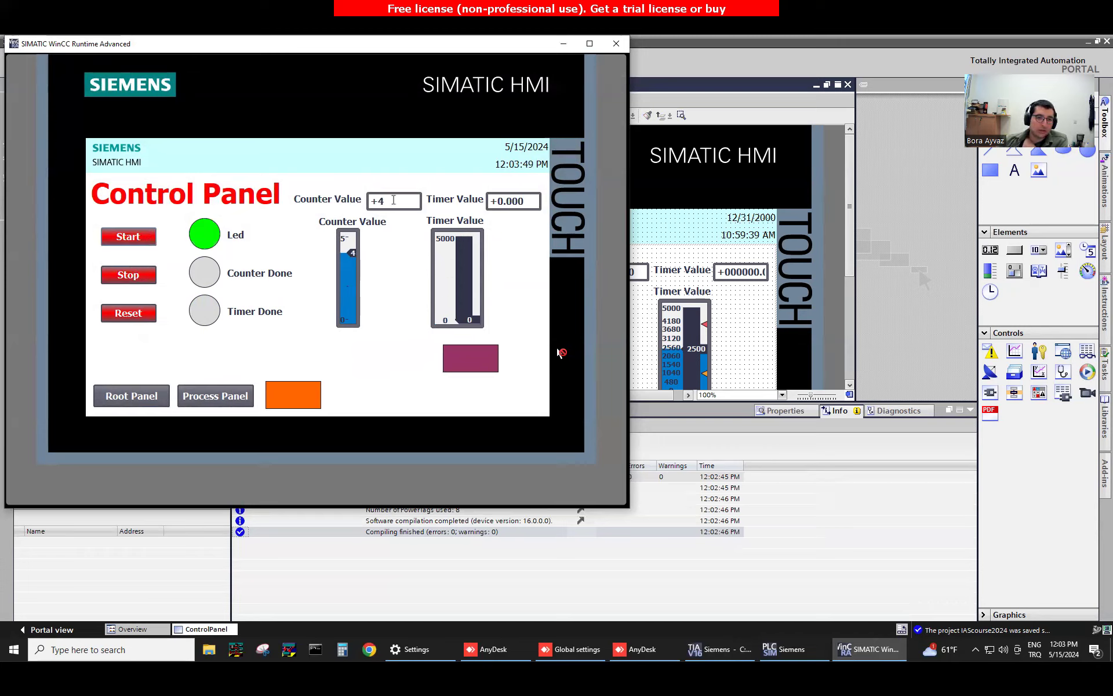
click(139, 274)
click(136, 237)
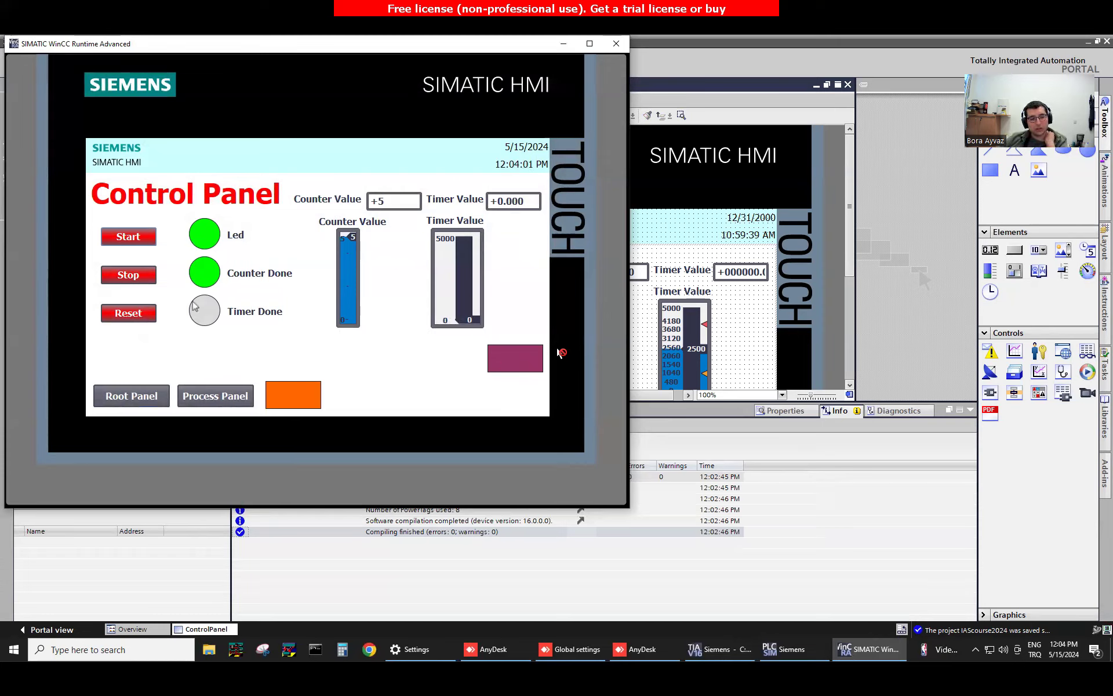
Reset the counter on the simulated Control Panel and exit the runtime from the root screen
click(138, 316)
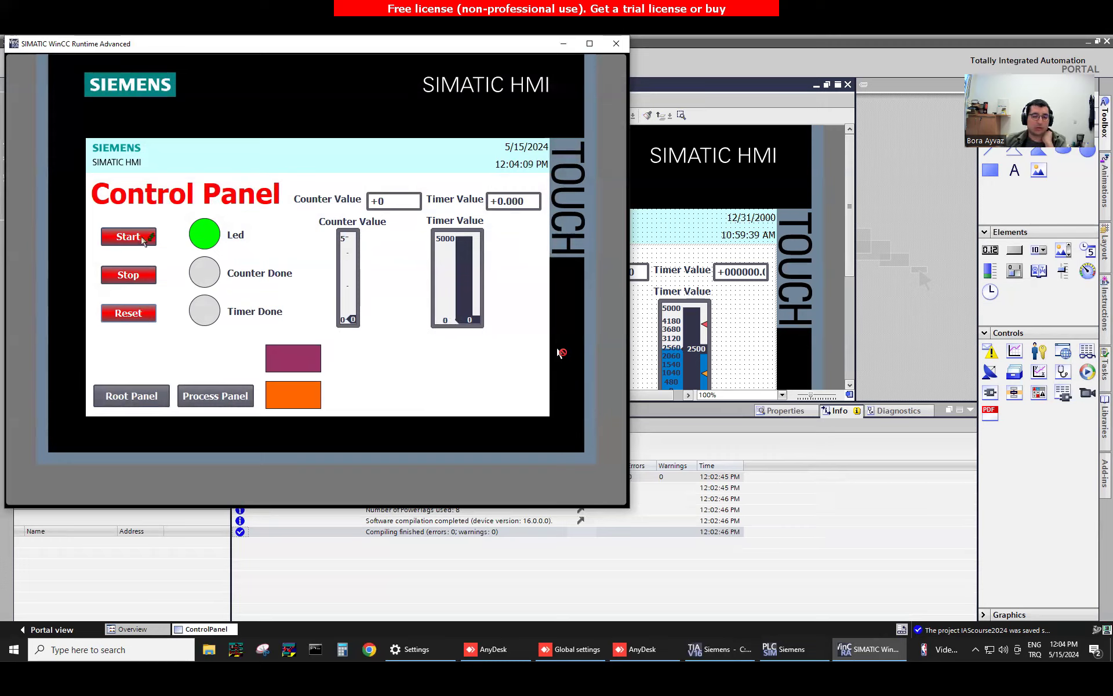
click(145, 240)
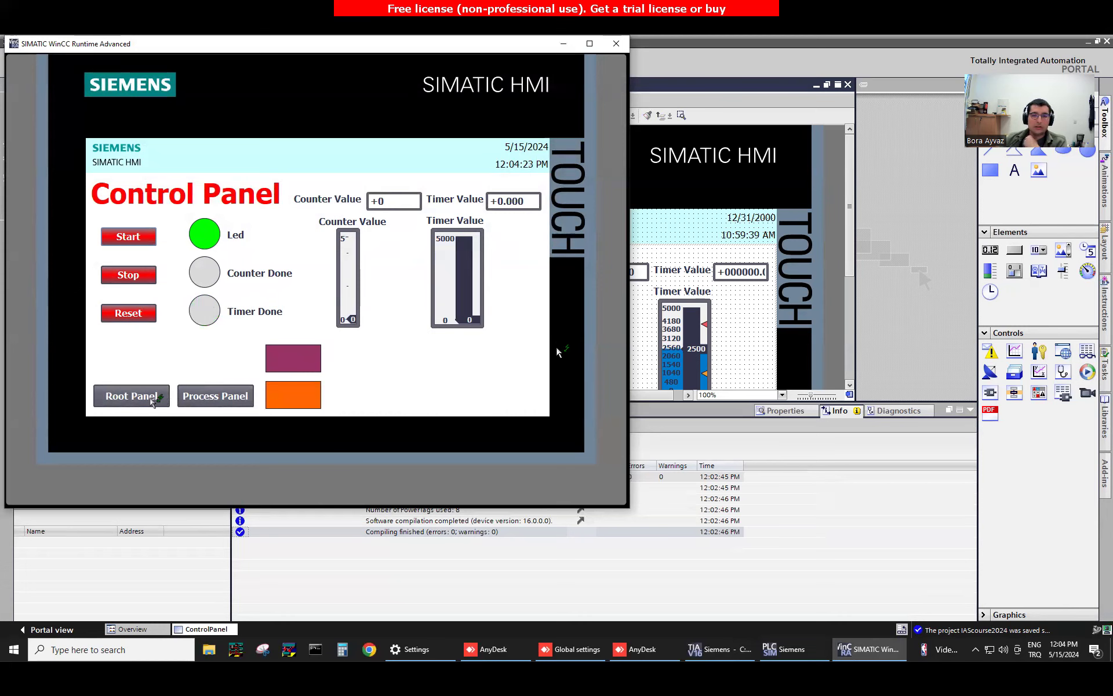
click(144, 404)
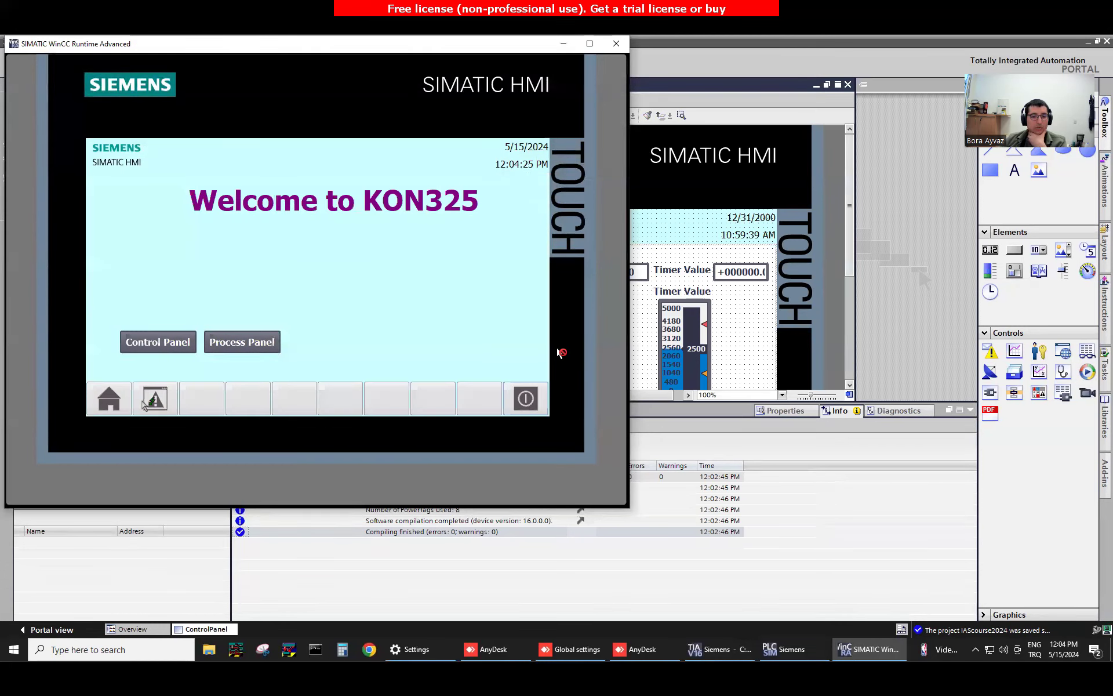
click(536, 398)
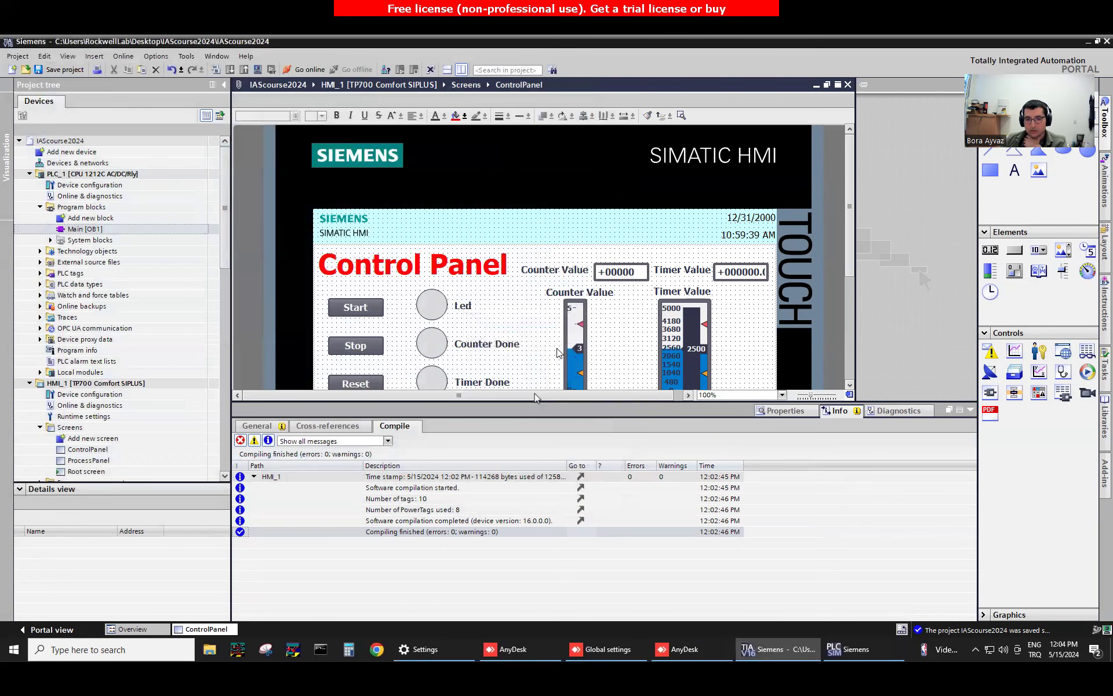
Open the ProcessPanel screen for editing and close the ControlPanel screen, giving the new editor the full work area
scroll(767, 309, down, 2)
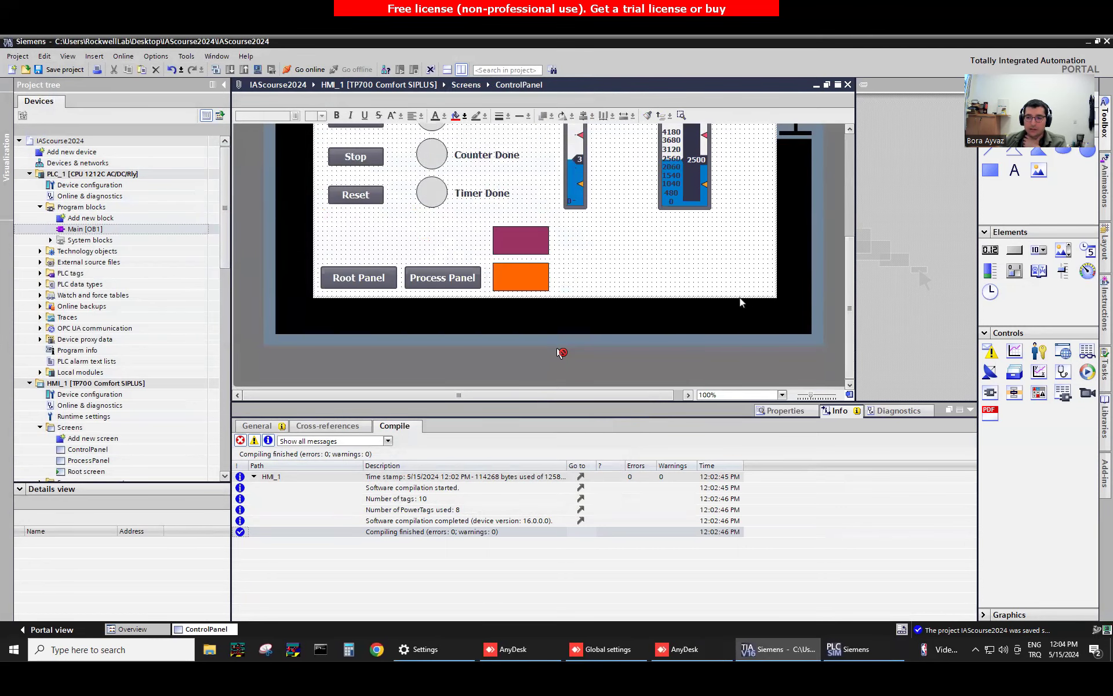
scroll(753, 263, up, 2)
scroll(737, 246, down, 2)
scroll(738, 245, up, 2)
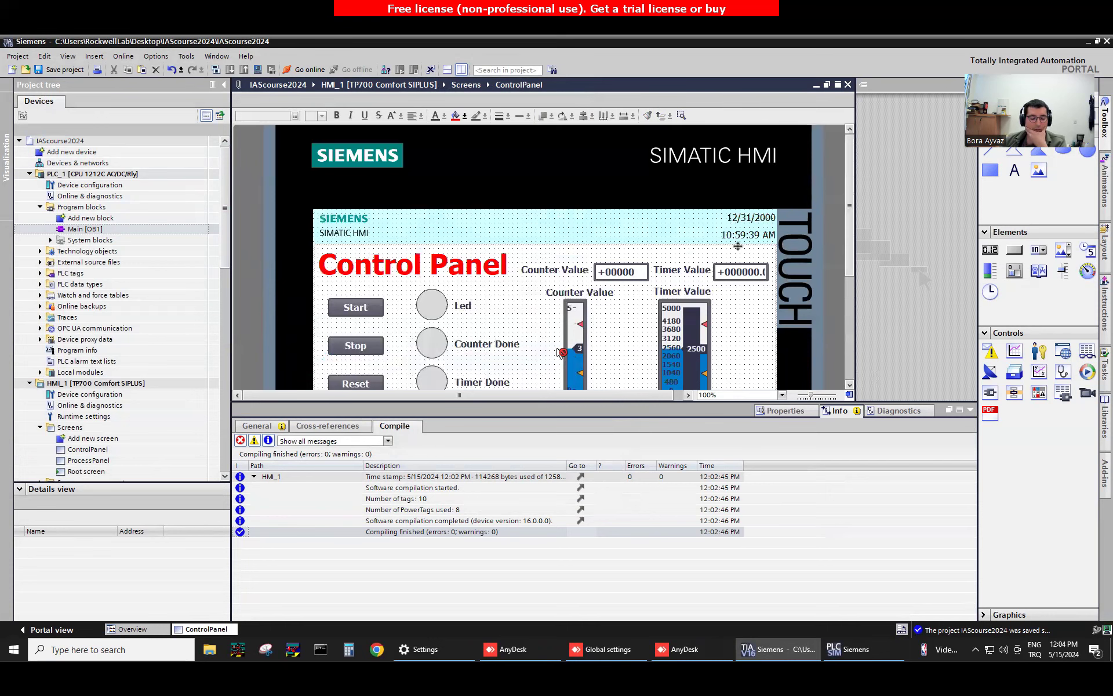
double_click(115, 462)
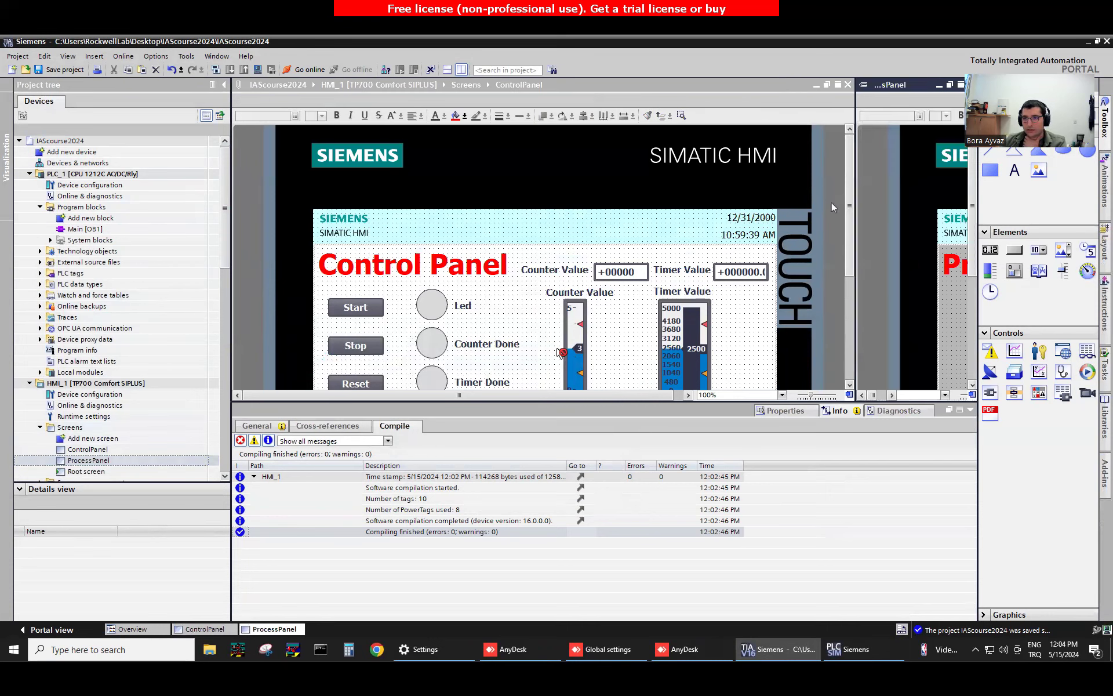
click(847, 84)
drag(856, 179, 261, 215)
click(972, 409)
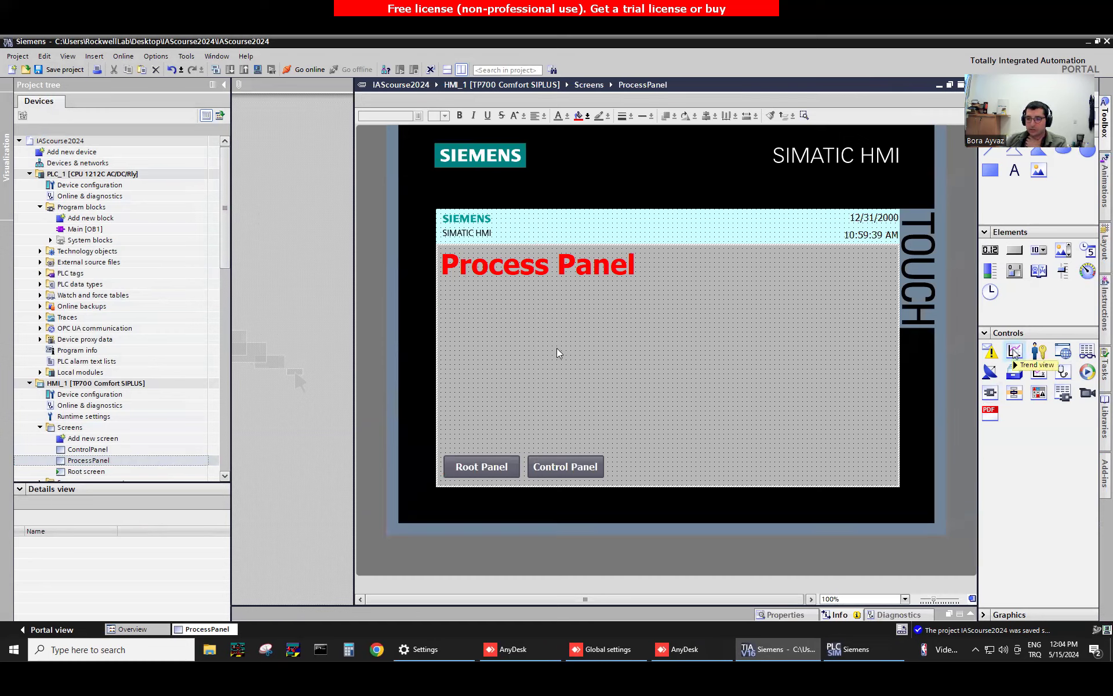
Draw a trend view across the middle of the Process Panel screen and shift the title slightly toward the upper-left corner
mouse_move(550, 285)
mouse_down()
mouse_move(765, 400)
mouse_move(884, 435)
mouse_move(876, 455)
mouse_up()
mouse_move(569, 264)
mouse_down()
mouse_move(581, 237)
mouse_move(565, 263)
mouse_up()
click(633, 312)
drag(634, 312, 654, 313)
Move the Root Panel and Control Panel buttons into the screen's lower-left corner and stretch the trend view to the right edge
drag(567, 467, 563, 475)
drag(491, 463, 484, 473)
drag(559, 474, 549, 477)
drag(620, 378, 568, 376)
drag(844, 444, 896, 458)
click(474, 346)
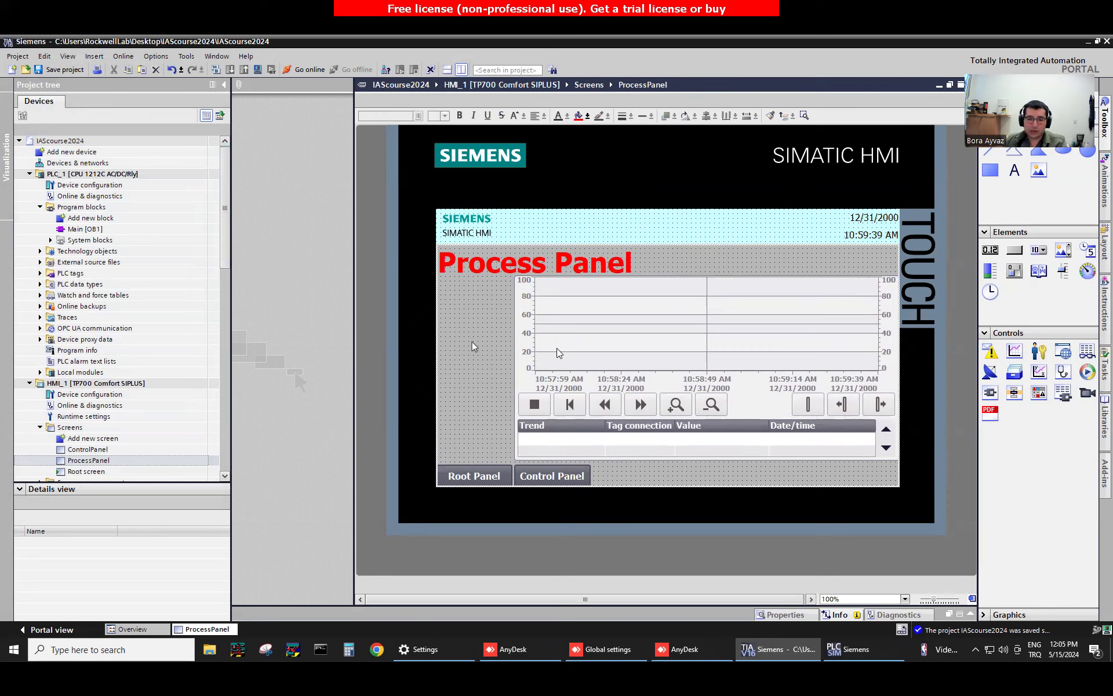
Add a new trend to the trend view's trend list
right_click(596, 352)
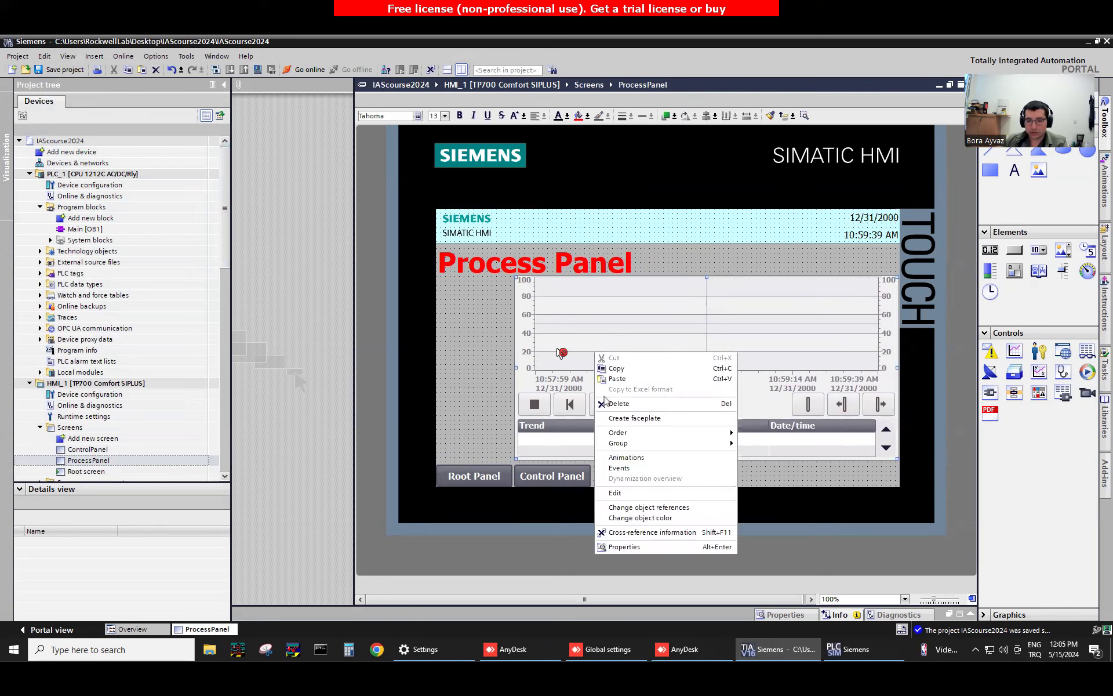
click(660, 546)
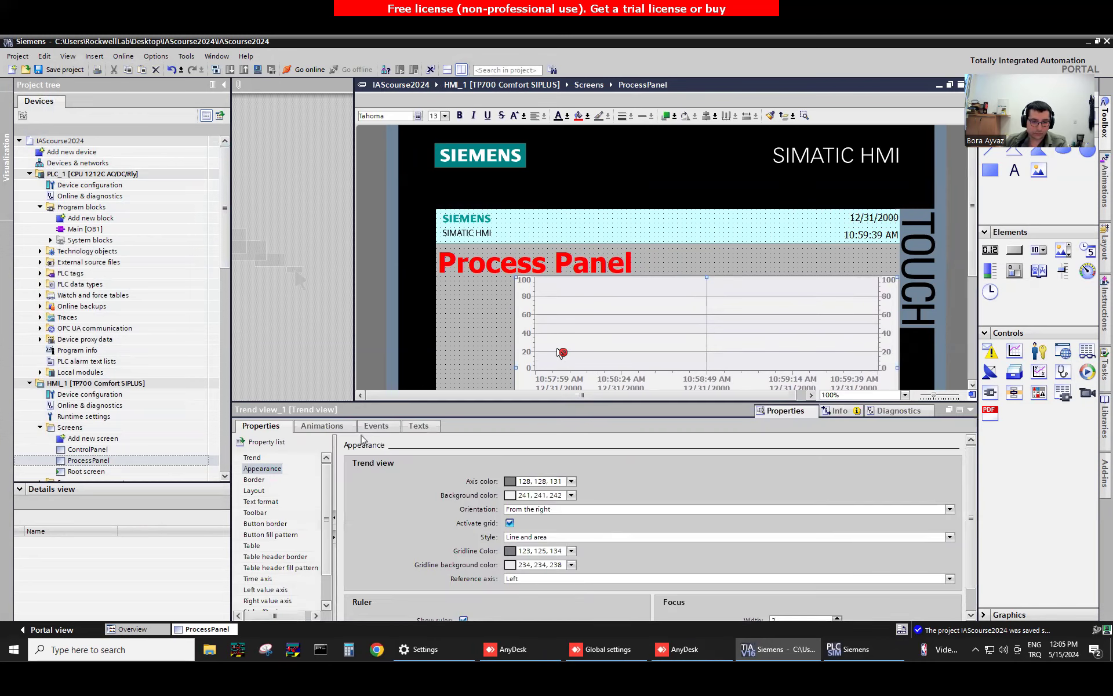
click(259, 459)
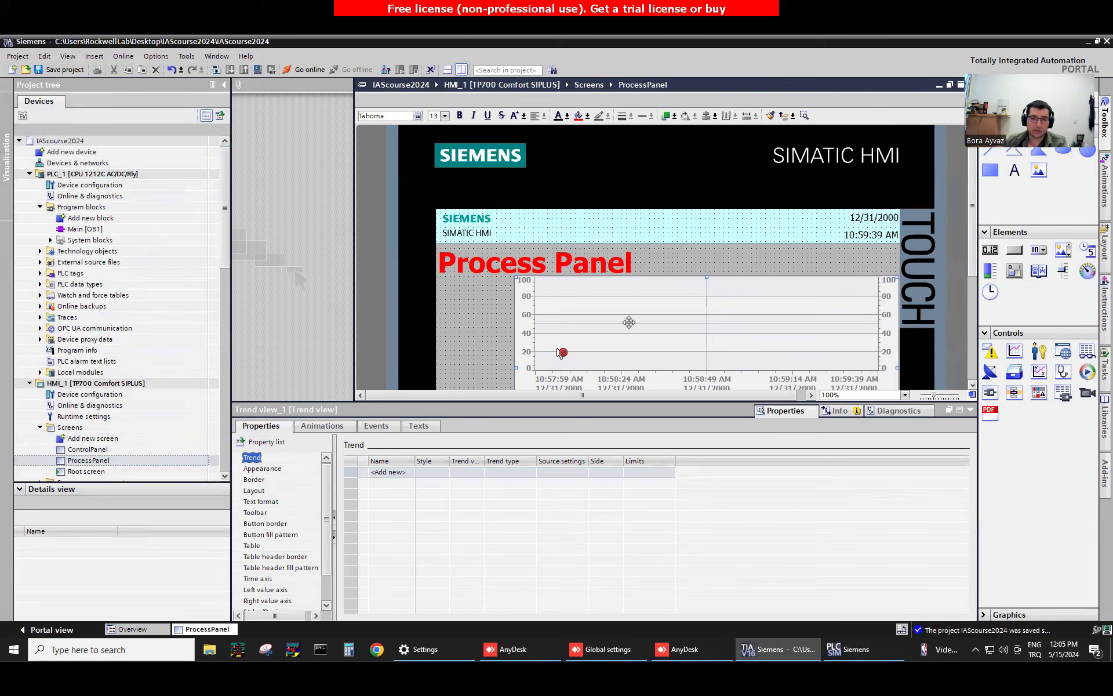
double_click(396, 475)
click(392, 472)
click(416, 486)
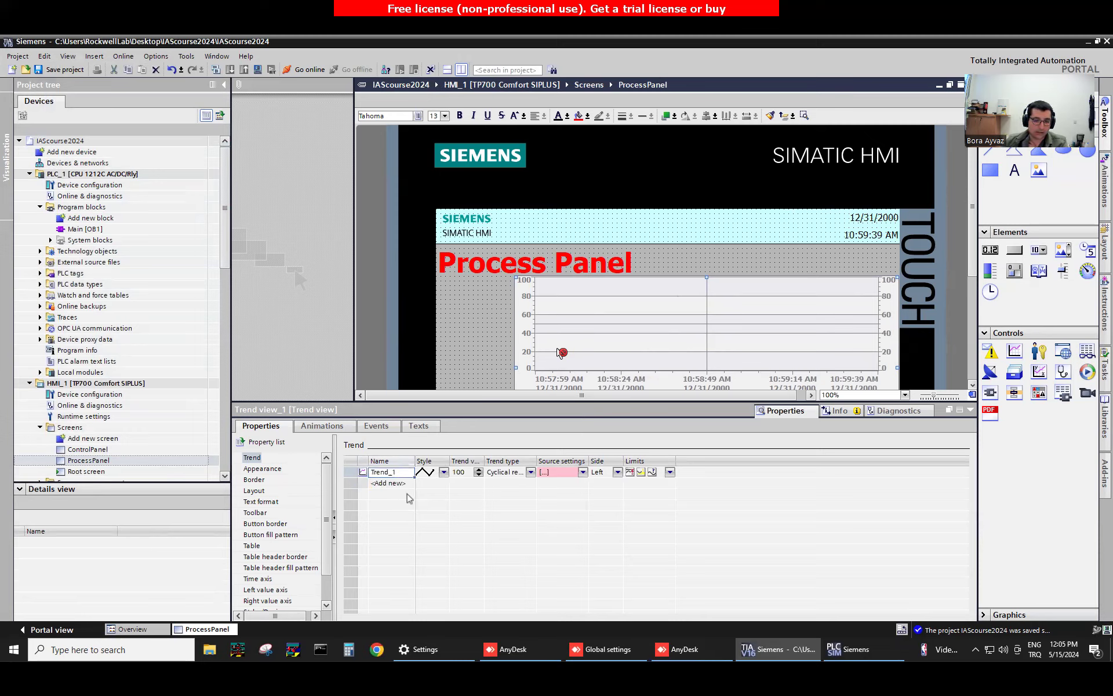
Set the first trend's data source to the TimerValue tag with a 0.1 s cycle
click(583, 472)
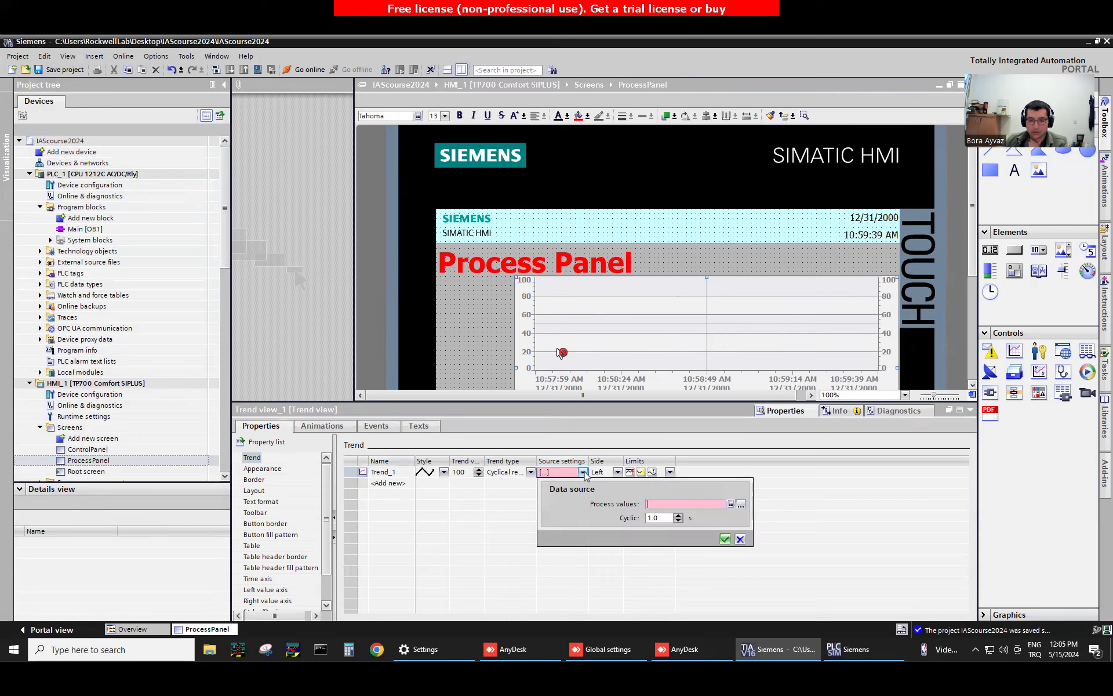
click(741, 504)
double_click(627, 452)
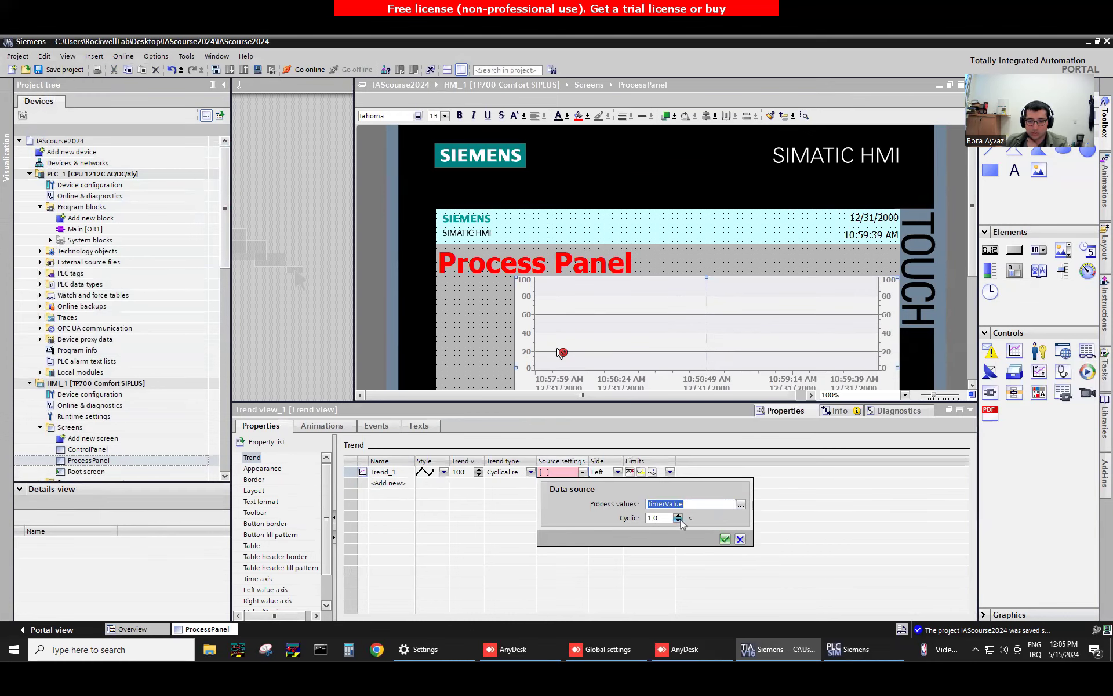
click(661, 518)
click(678, 520)
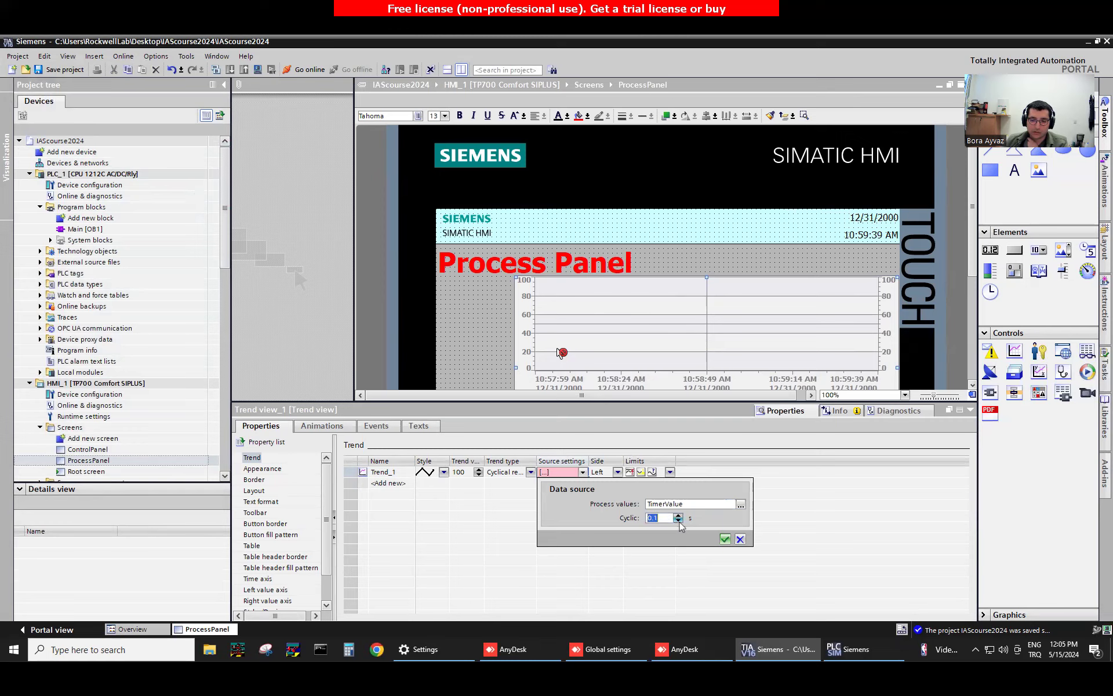
click(665, 519)
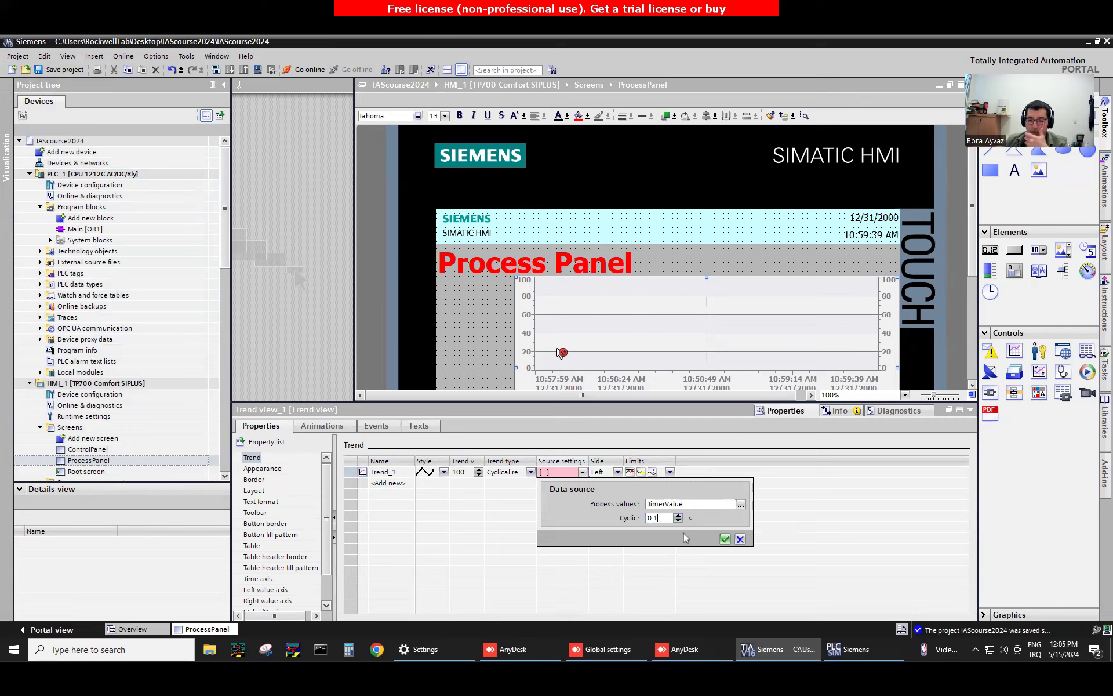
click(725, 538)
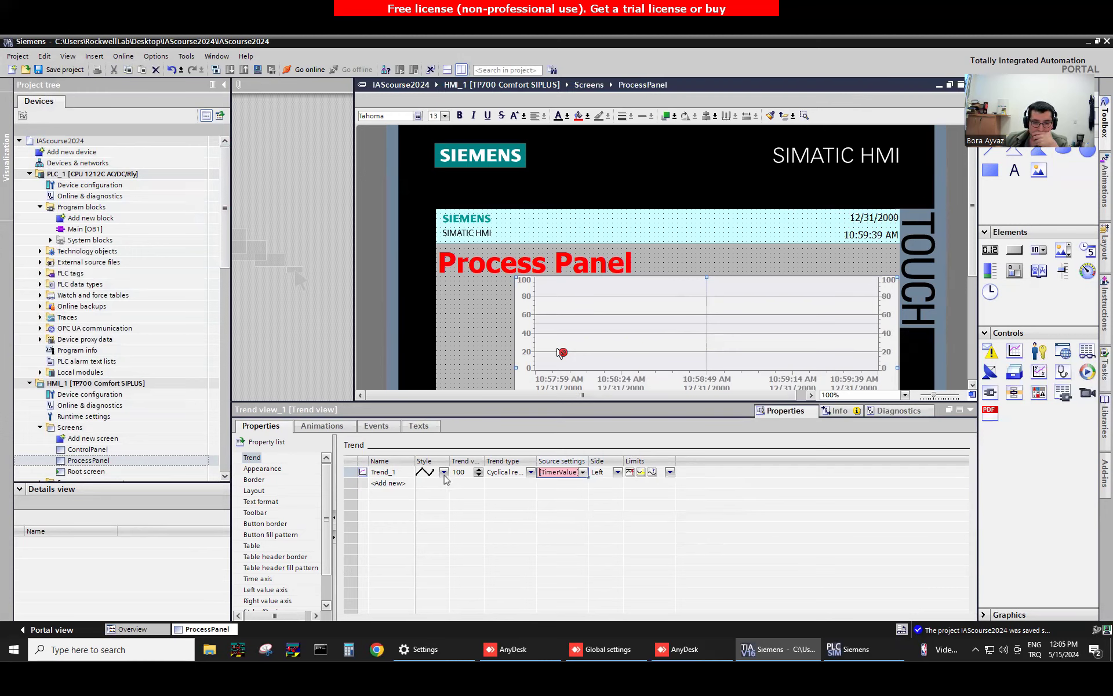
Style the first trend's line in magenta with a line width of 5
click(444, 473)
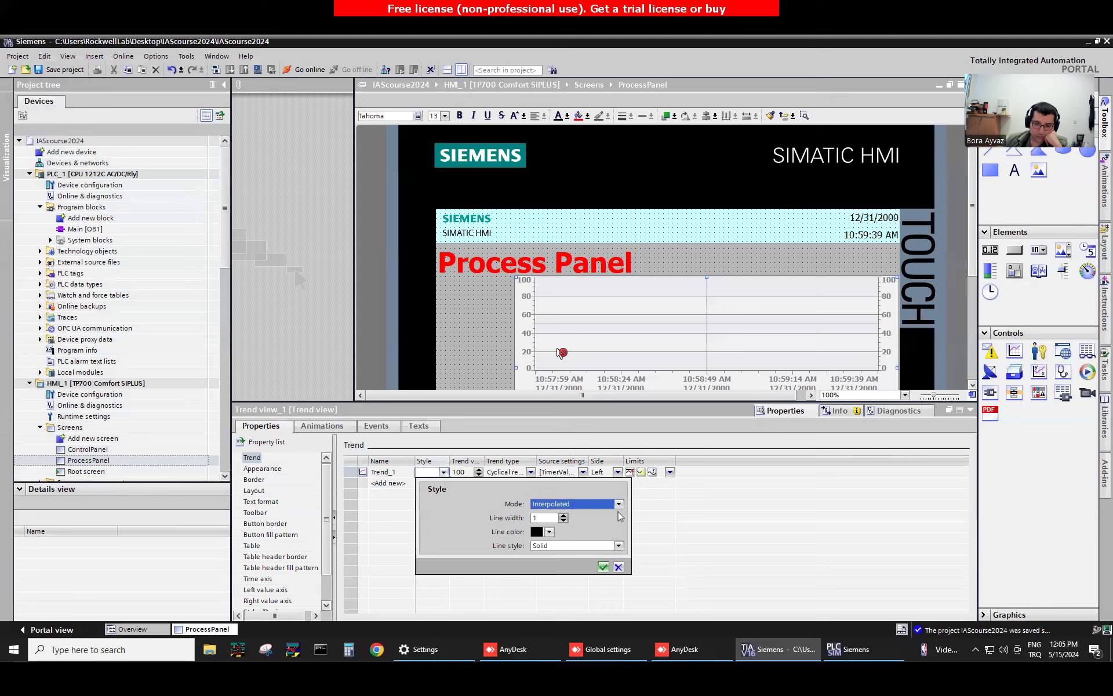
click(549, 532)
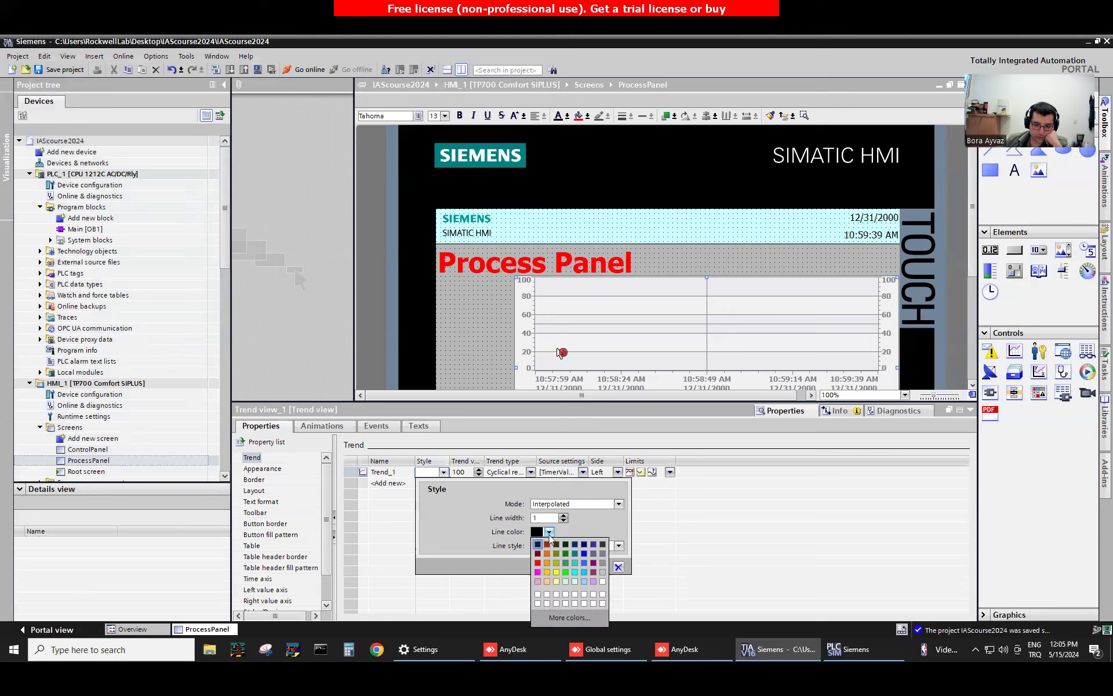
click(538, 571)
click(563, 516)
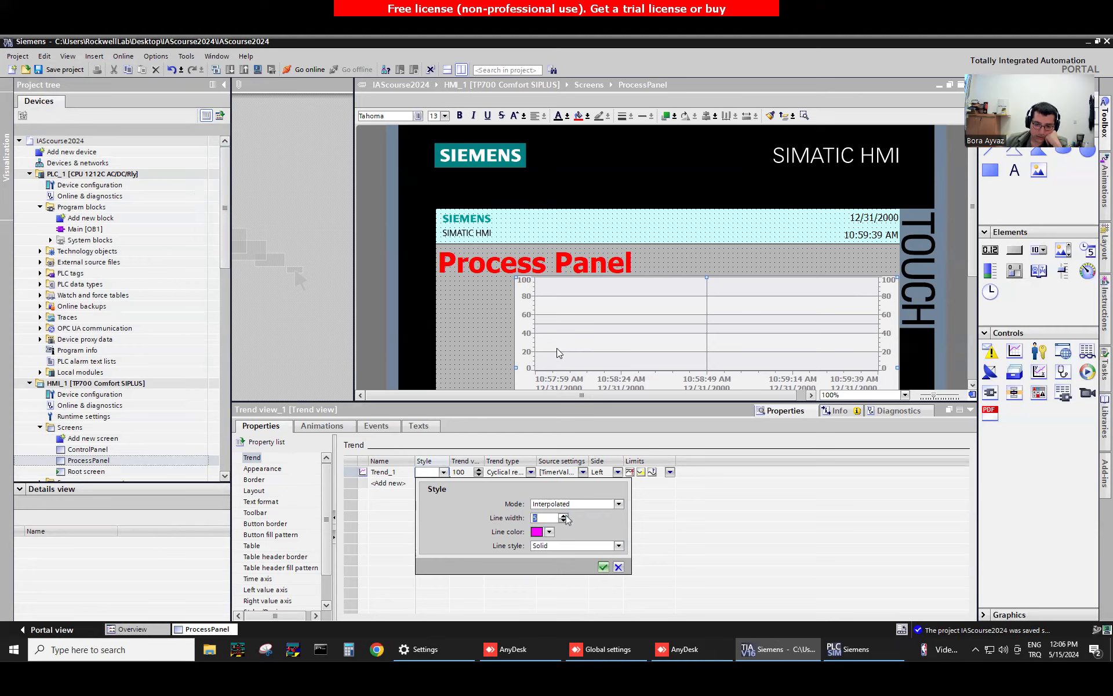
click(602, 566)
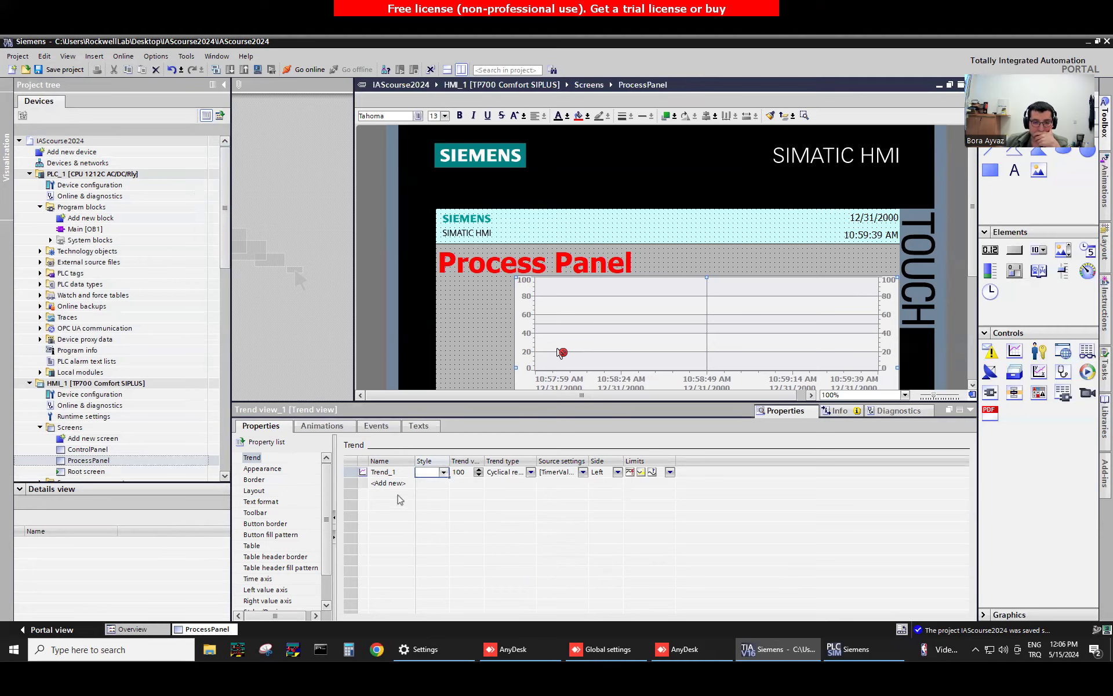
click(618, 471)
click(560, 352)
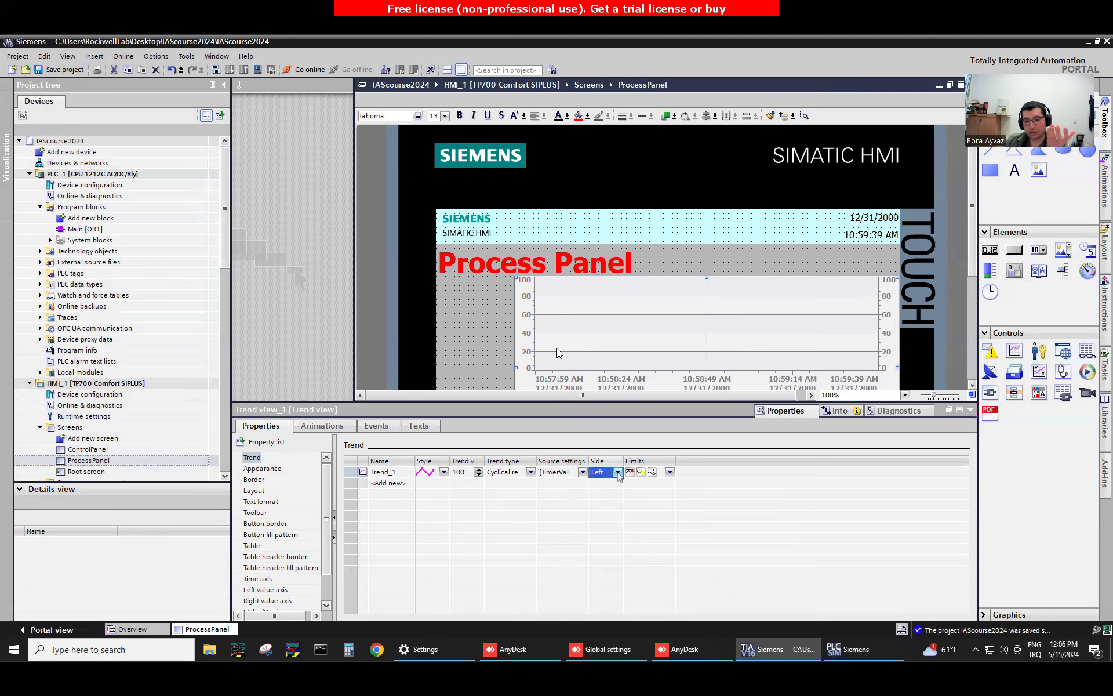
click(562, 352)
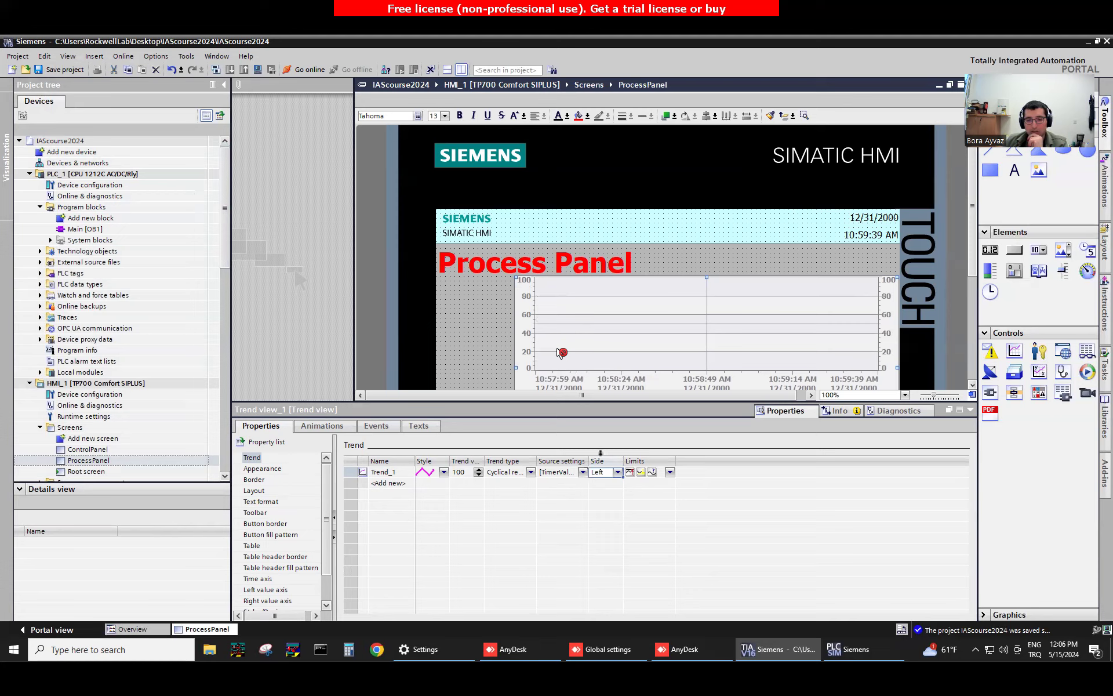
Rename the first trend to TimerValue
click(390, 473)
click(388, 473)
drag(398, 472, 363, 472)
text(TimerValue)
Add a second trend to the trend view and name it CounterValue
click(377, 485)
click(378, 486)
click(426, 497)
double_click(398, 484)
double_click(397, 483)
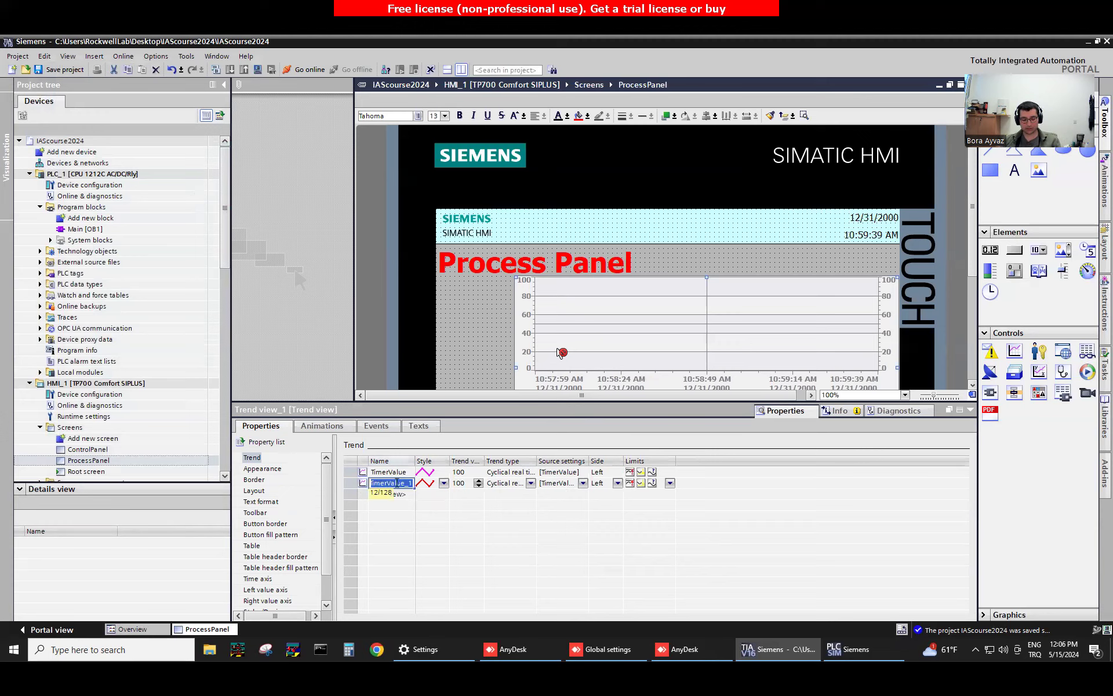
text(Counter)
click(517, 571)
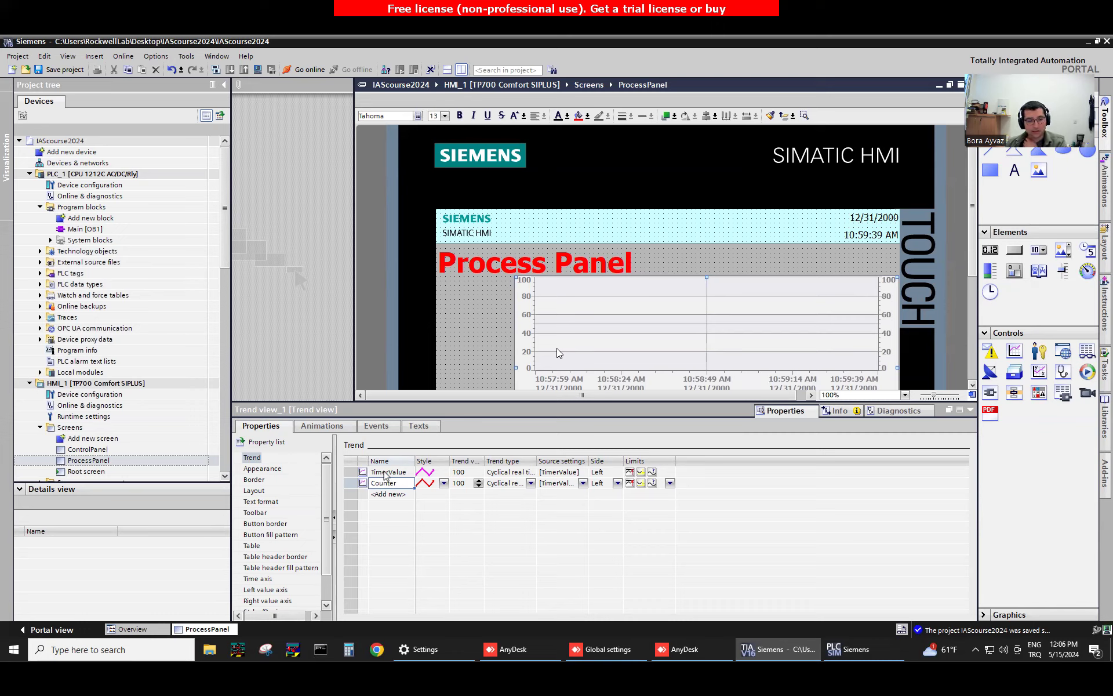
click(394, 484)
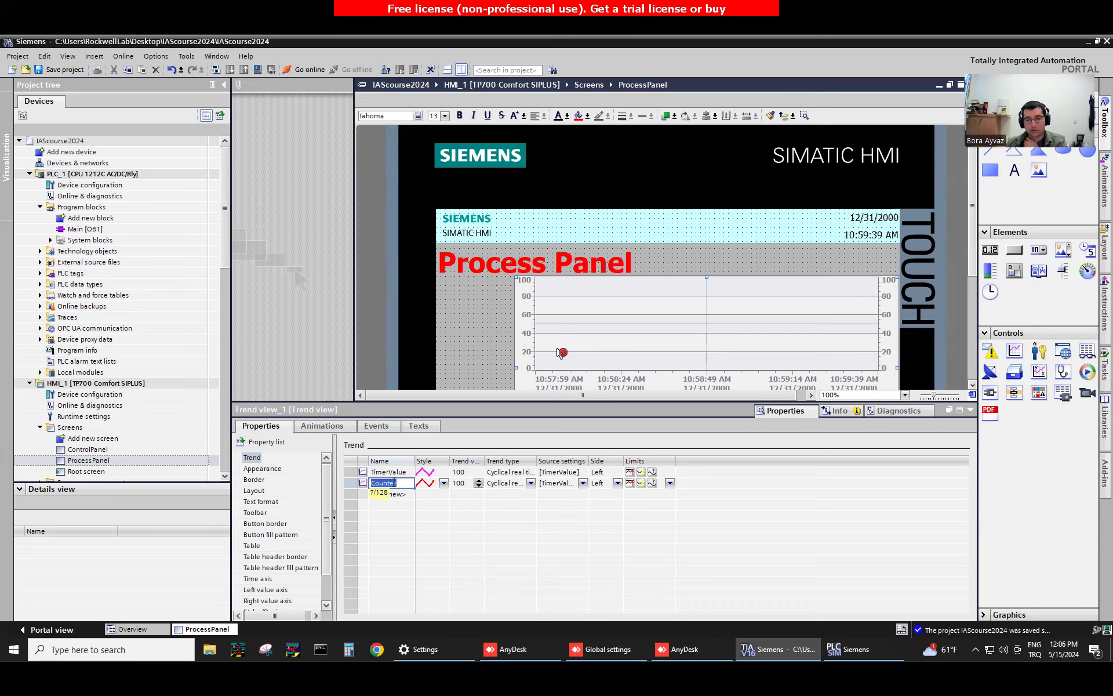
click(560, 352)
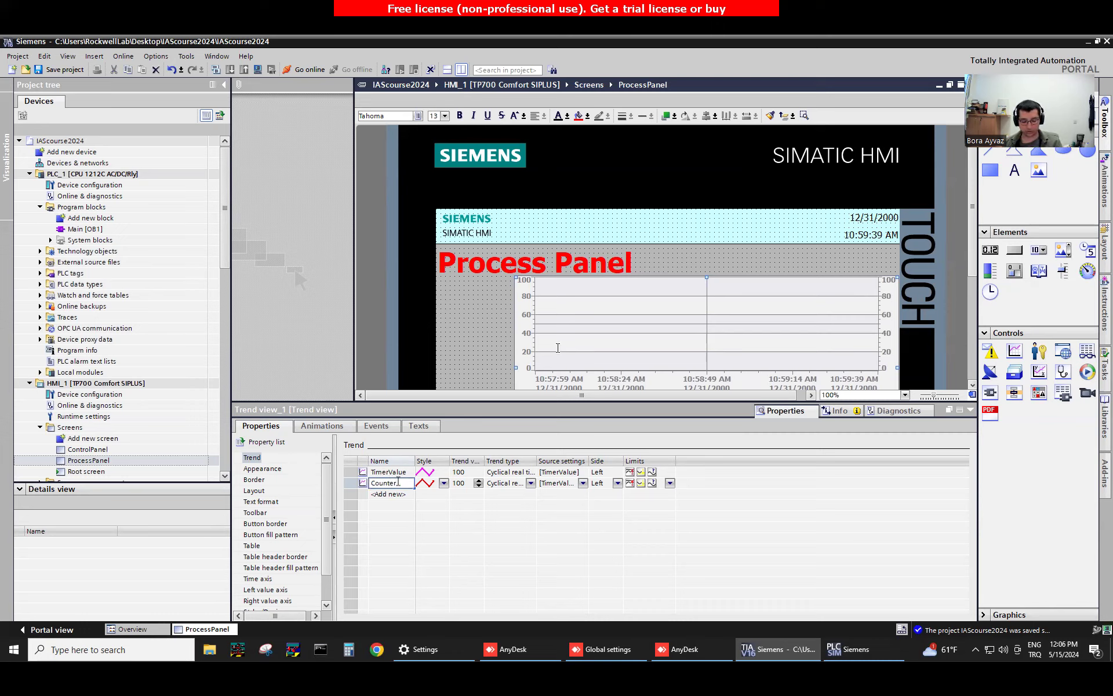
text(Va)
text(Value)
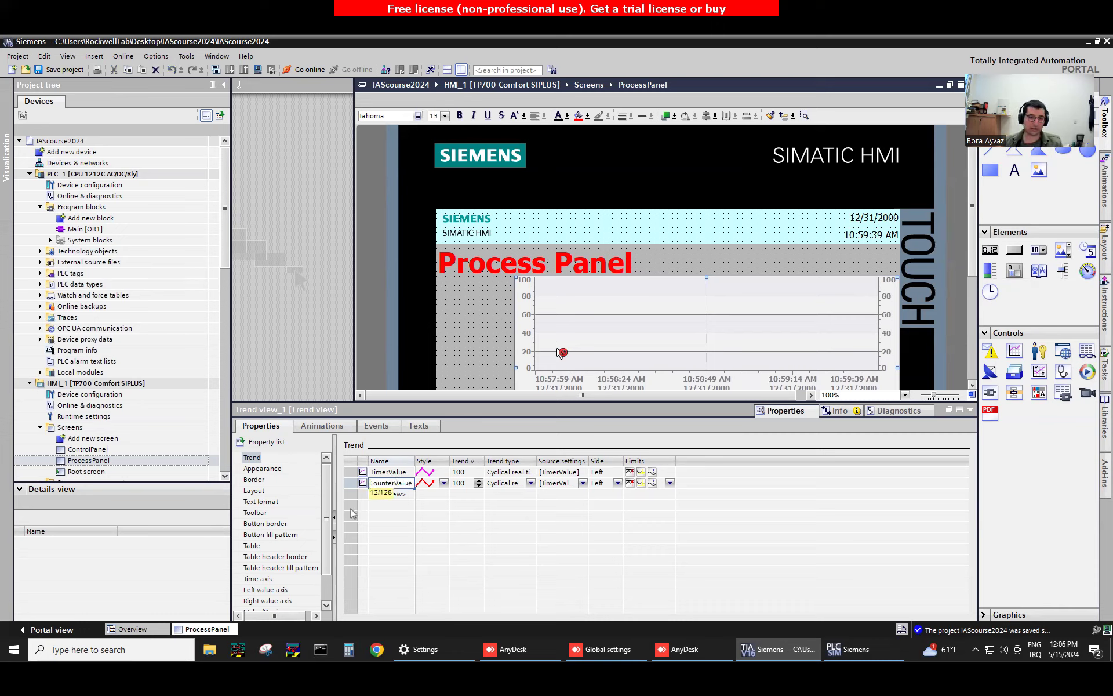
key(Return)
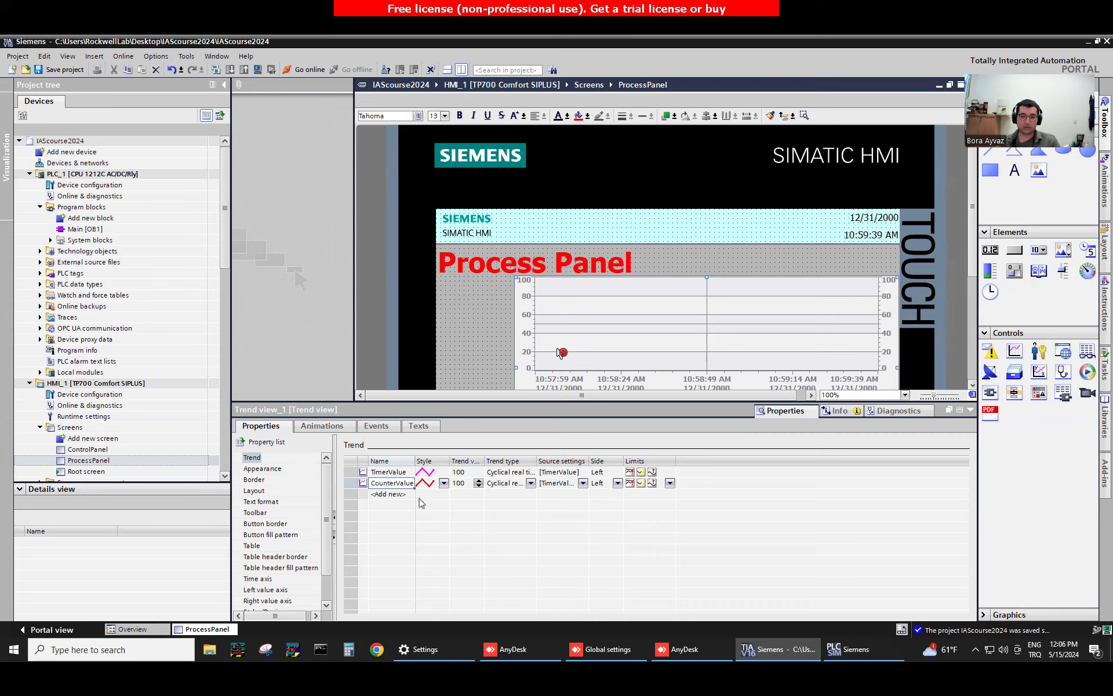
Assign the CounterValue trend to the right side of the trend view
click(608, 484)
click(618, 485)
click(620, 493)
click(618, 484)
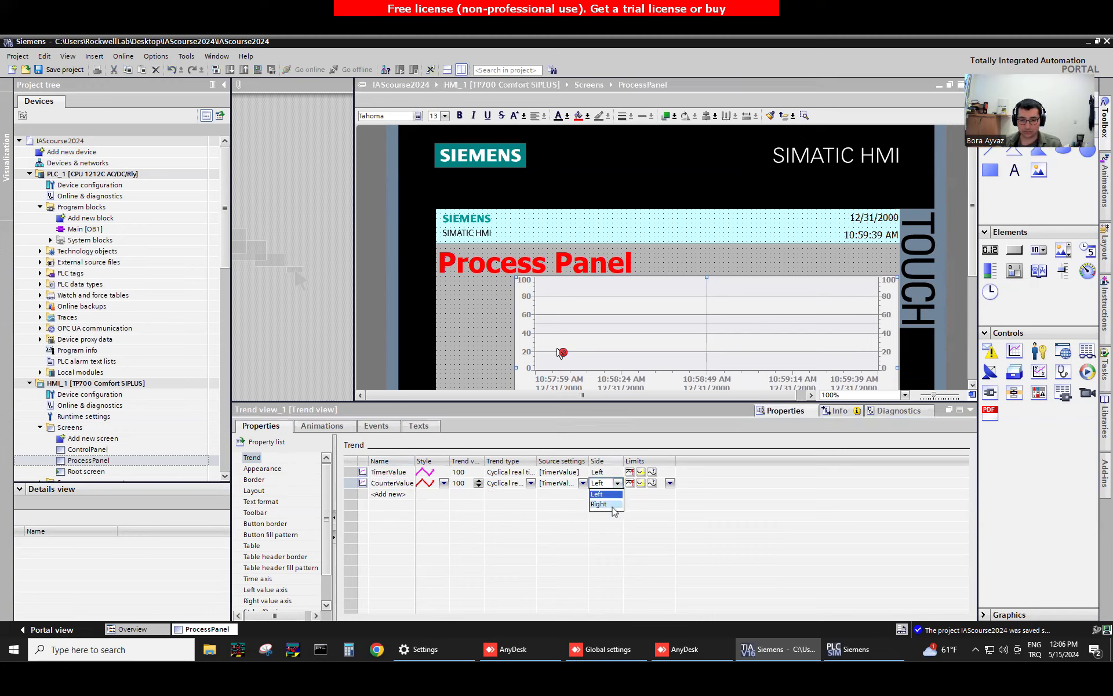
click(605, 506)
Set the CounterValue trend's process value source to the CounterValue tag
click(583, 484)
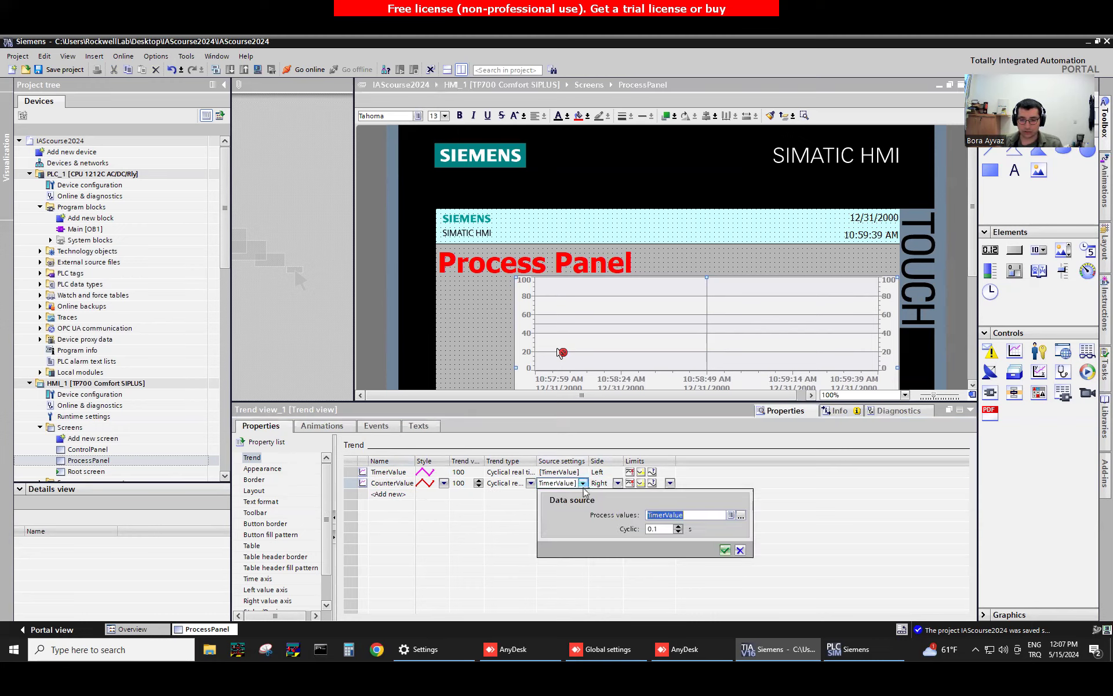
click(732, 516)
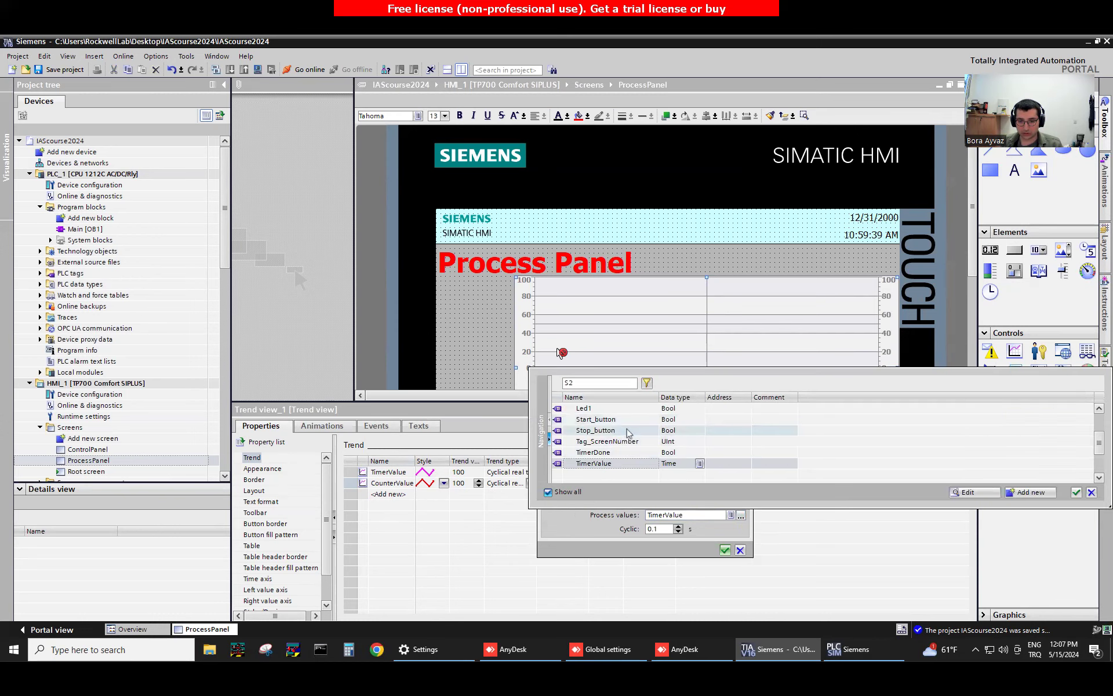
scroll(614, 443, up, 2)
double_click(627, 452)
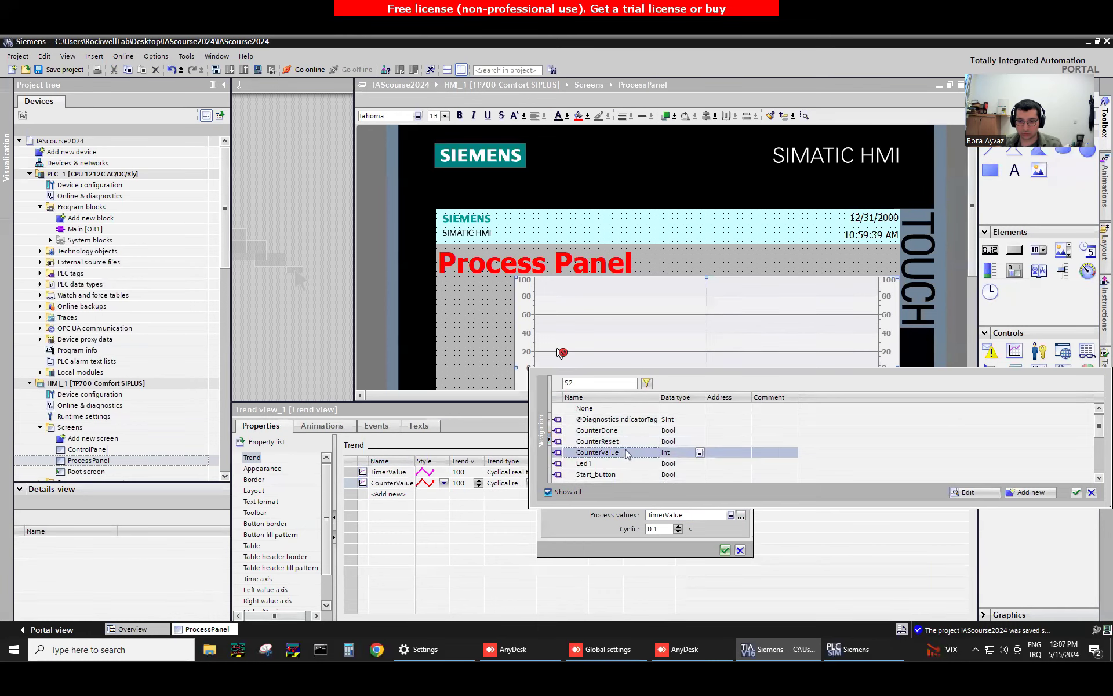
click(725, 550)
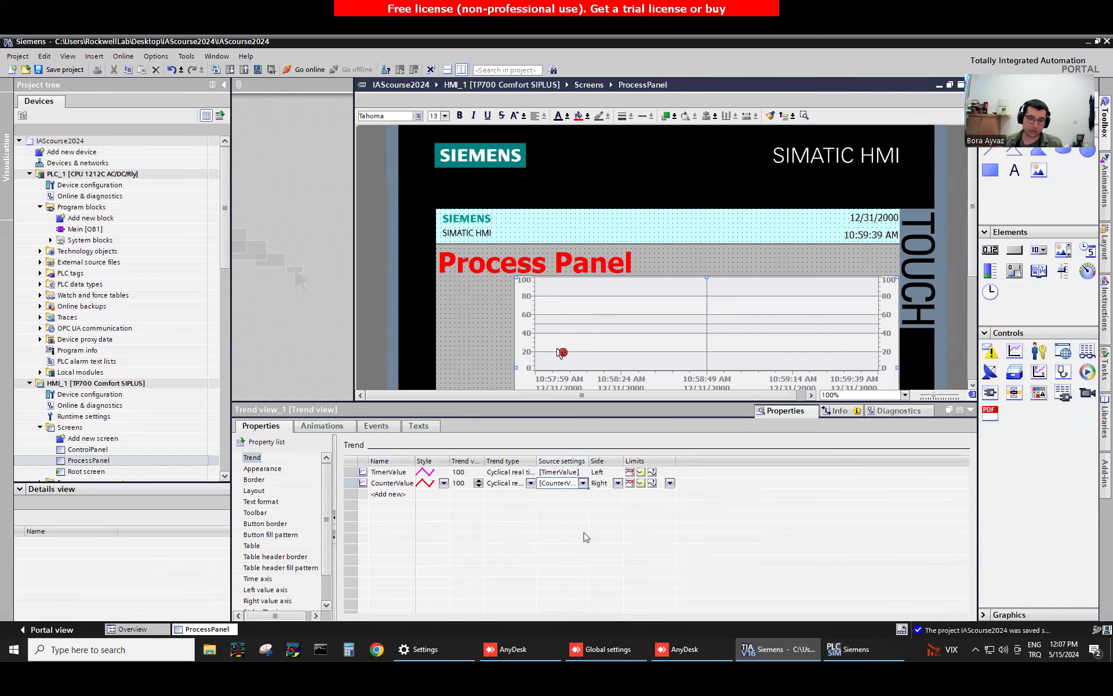
Review the CounterValue trend's line style settings and the available line colors
click(443, 484)
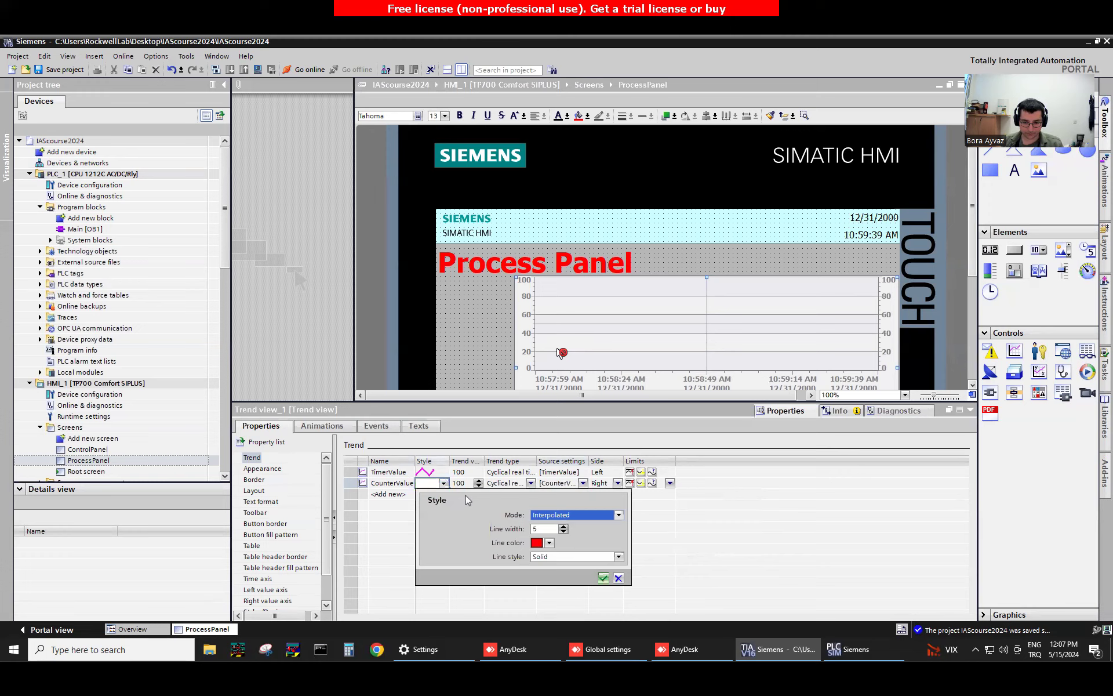
click(550, 544)
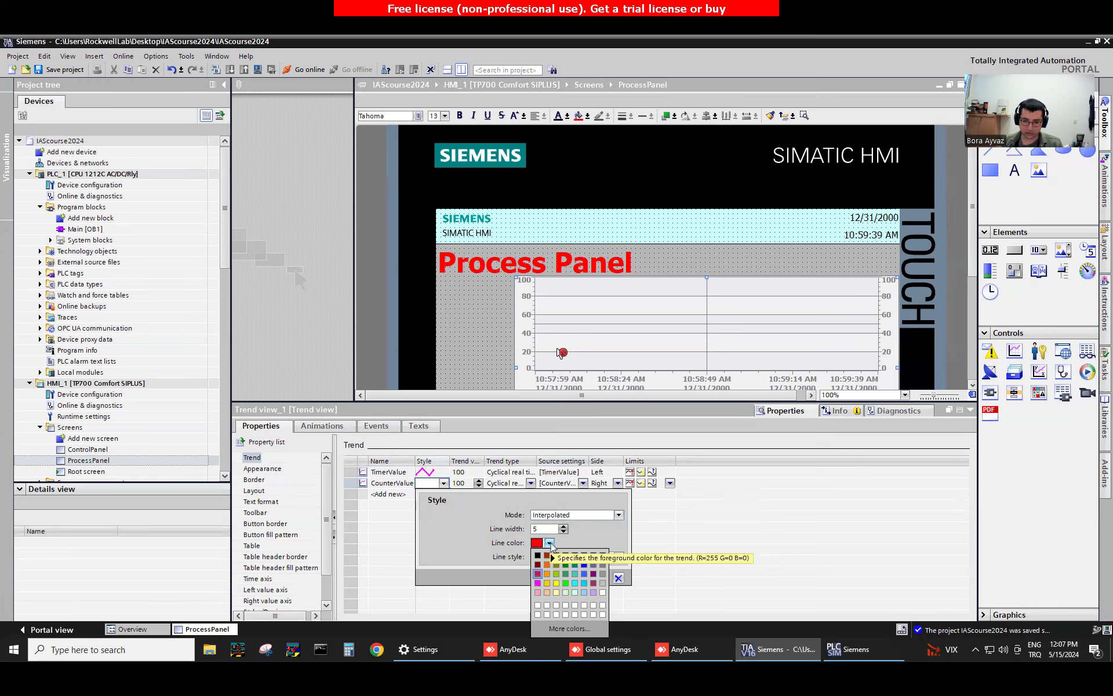
click(549, 543)
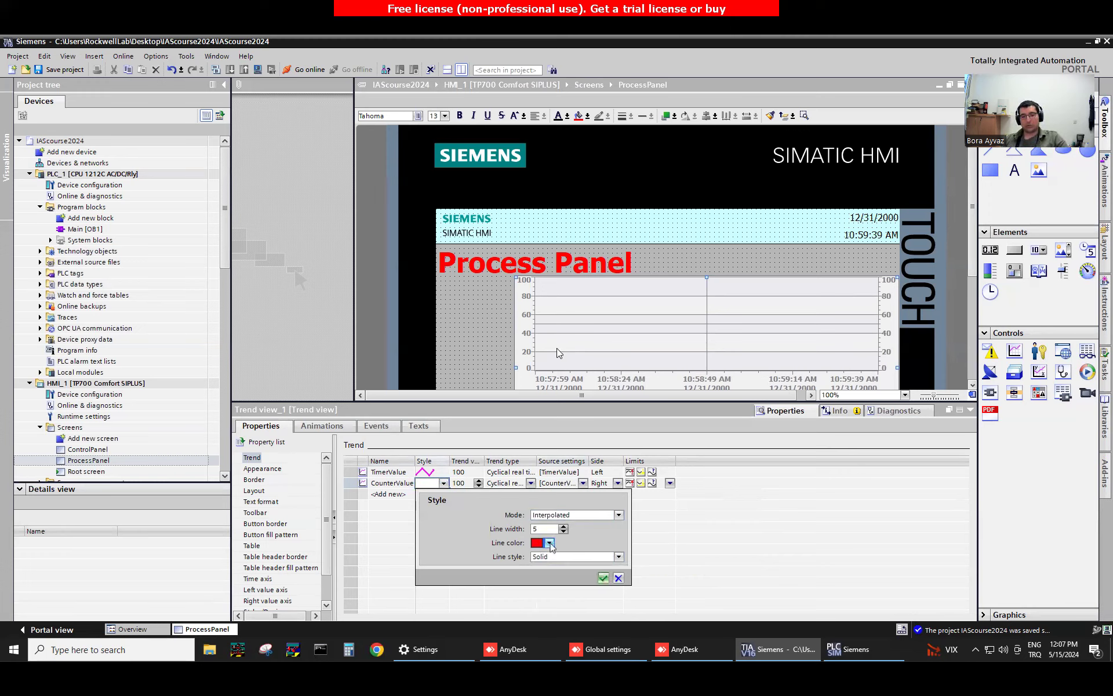
click(549, 543)
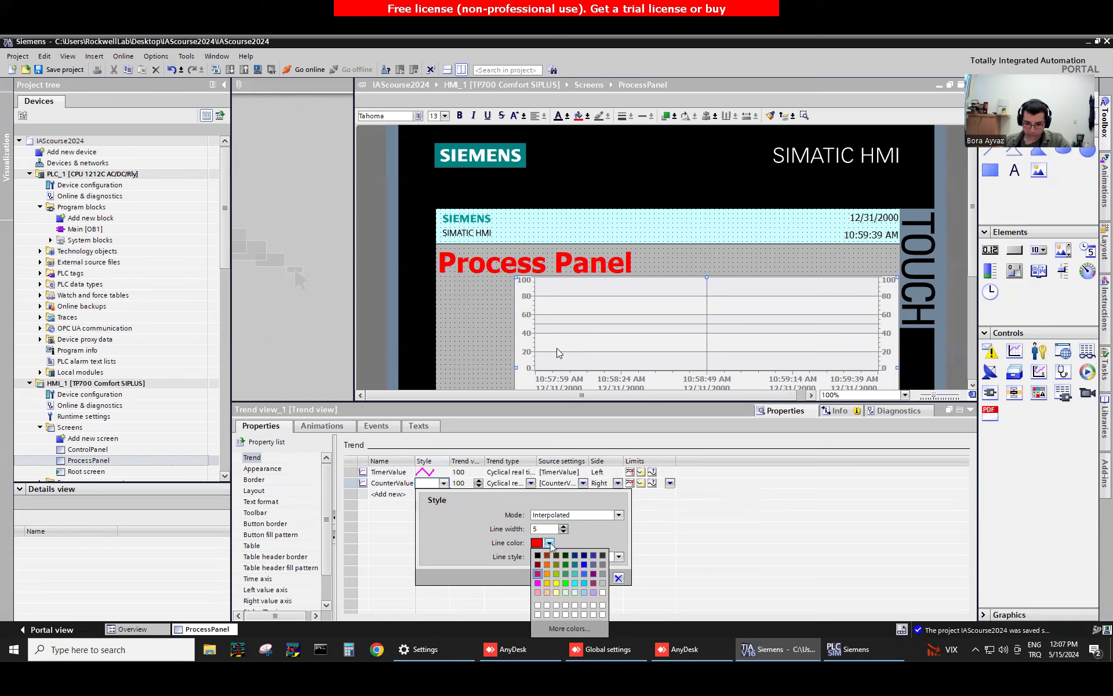
click(550, 543)
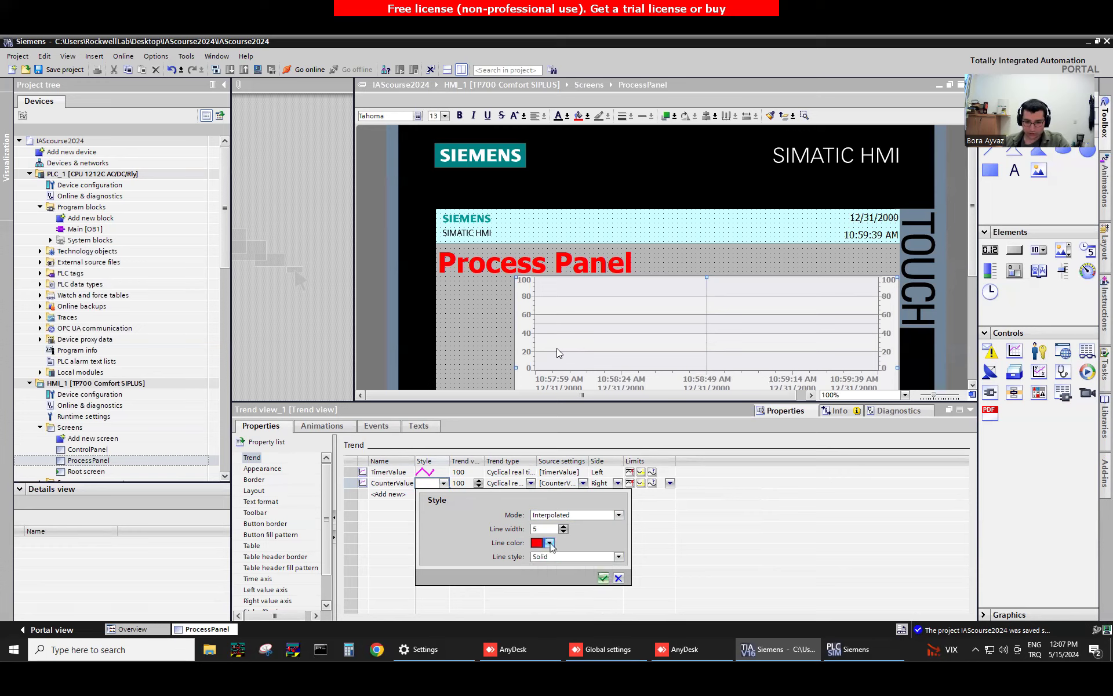
click(607, 579)
click(444, 483)
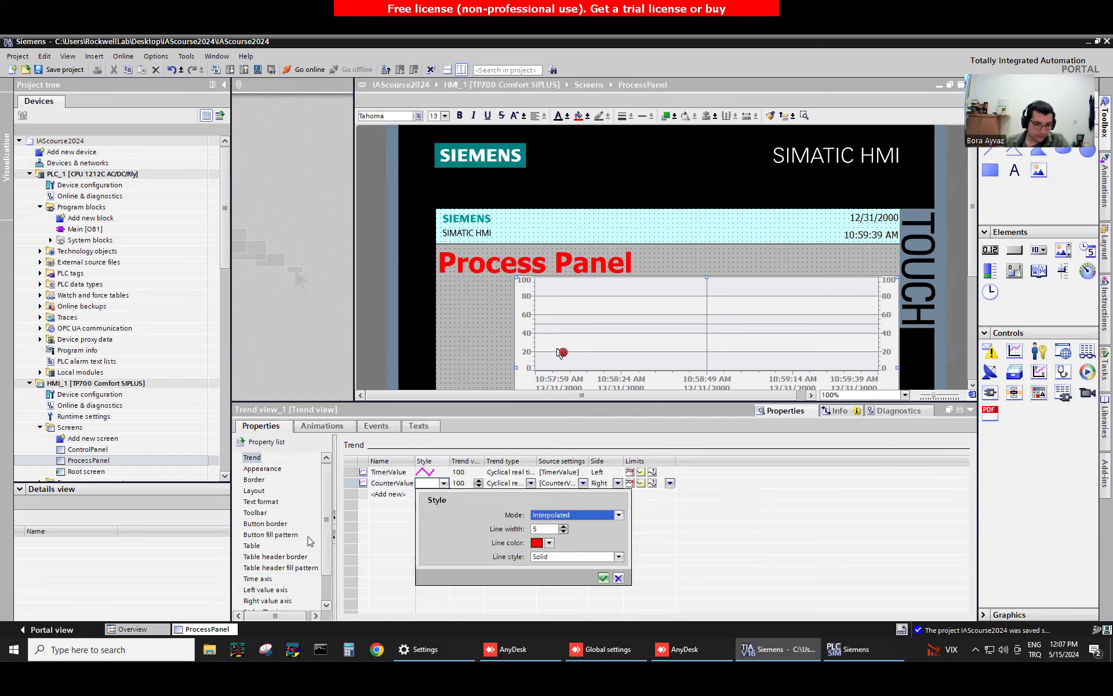
click(620, 579)
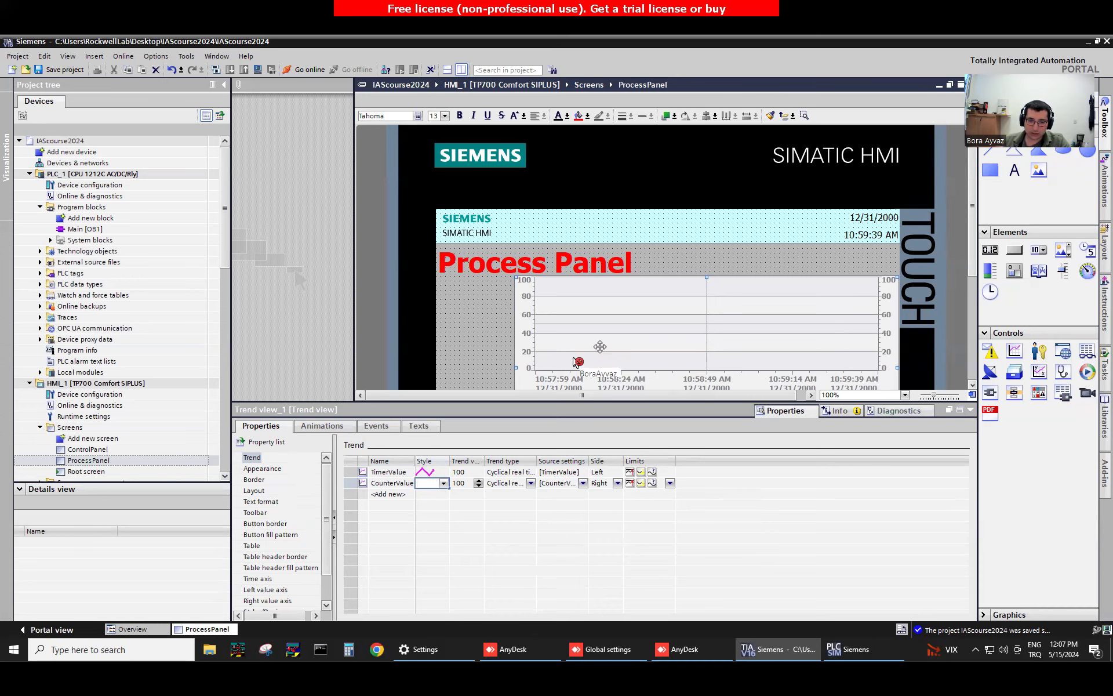
Examine the trend view's time axis settings, including the time interval and the available axis modes
click(454, 340)
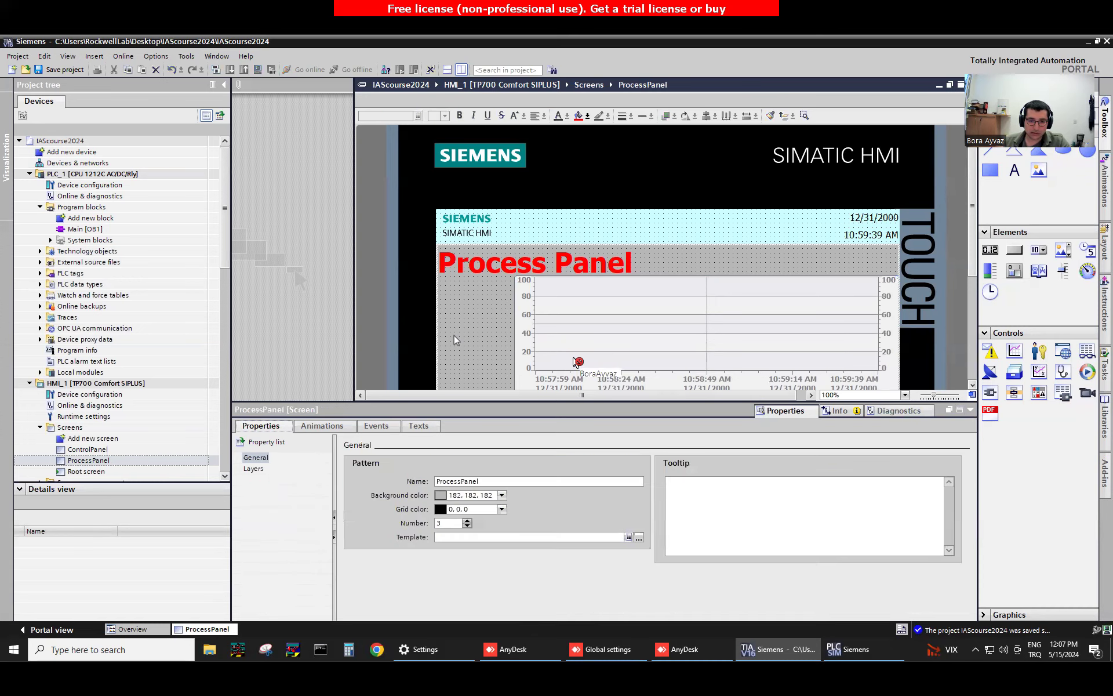
click(567, 335)
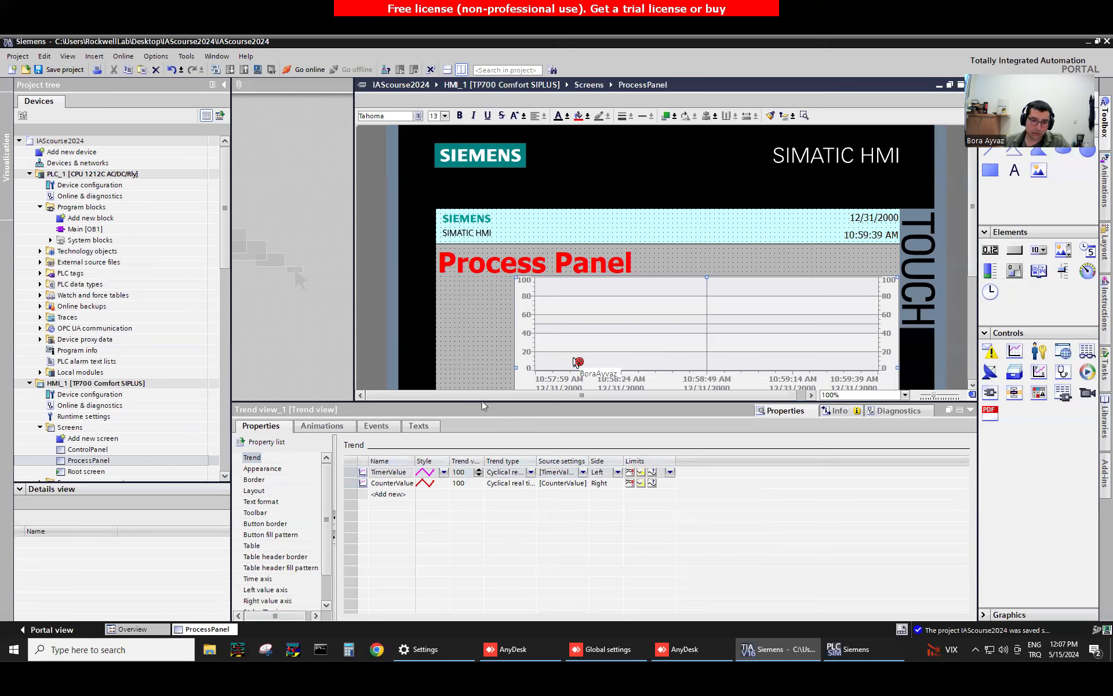
drag(481, 402, 455, 387)
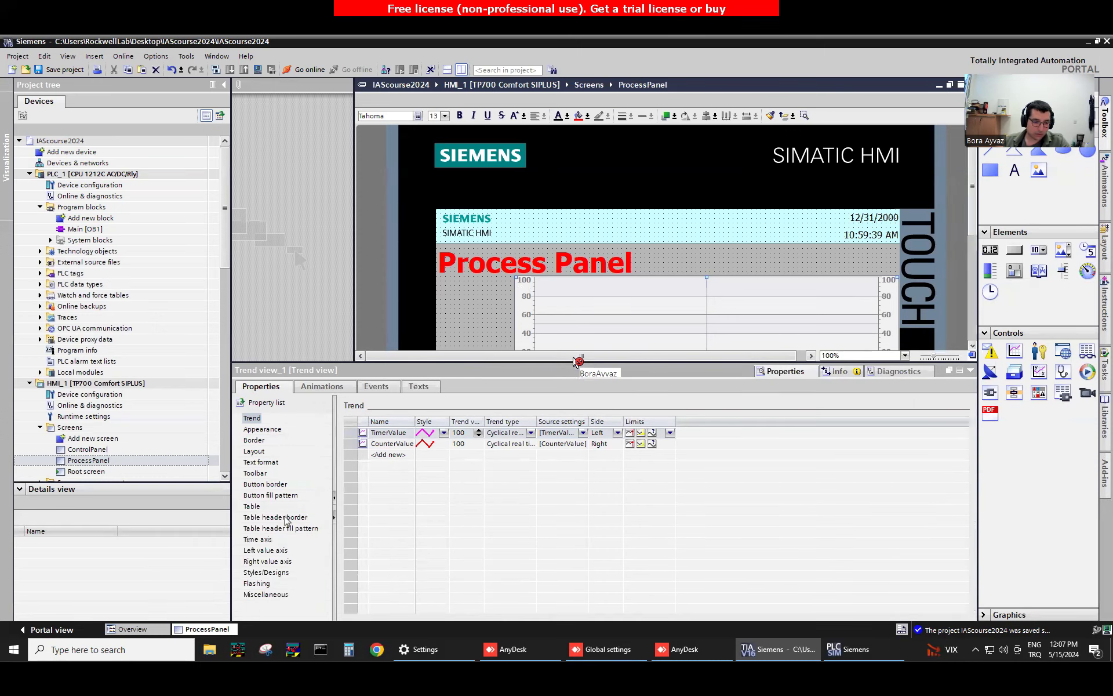
click(263, 540)
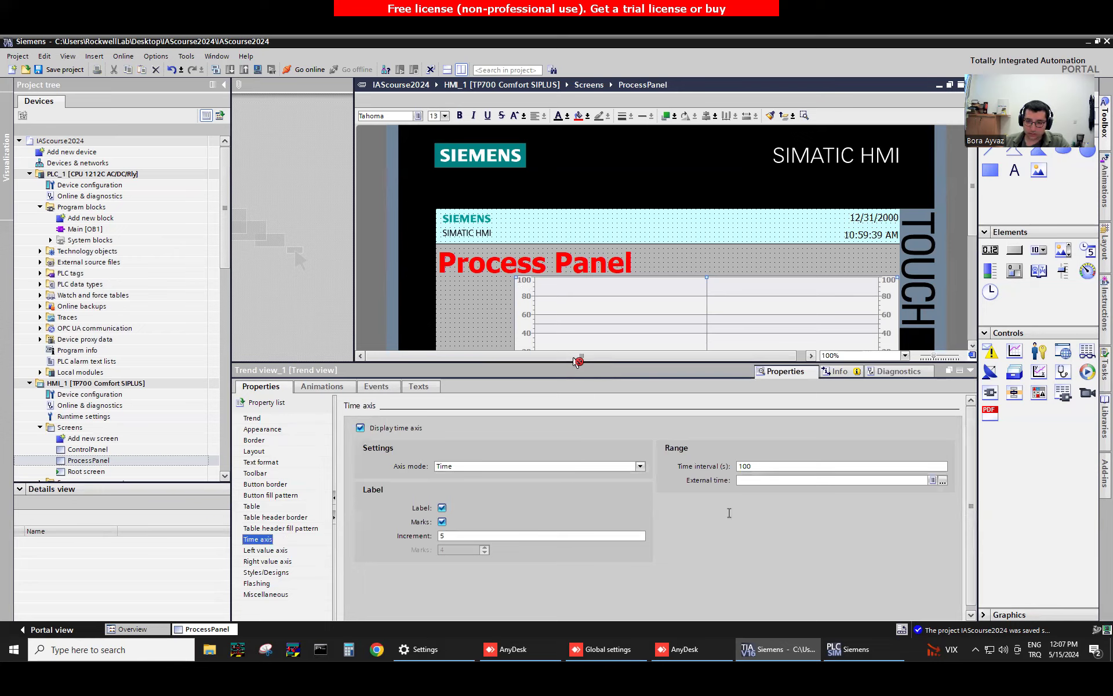
click(764, 466)
drag(758, 467, 740, 467)
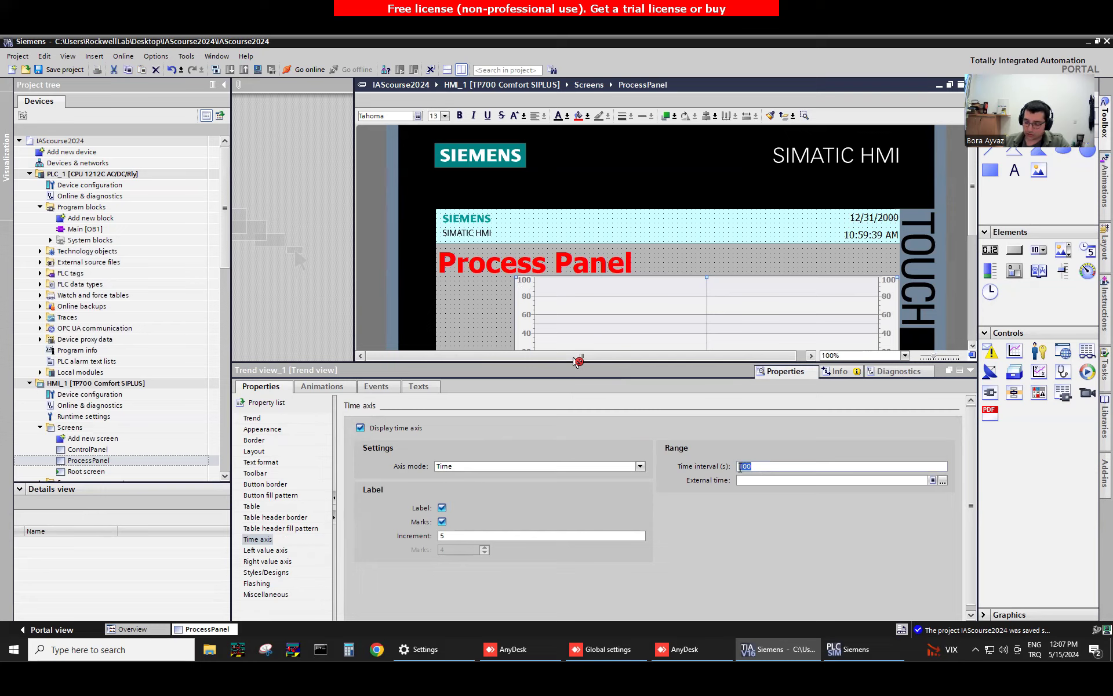
click(741, 469)
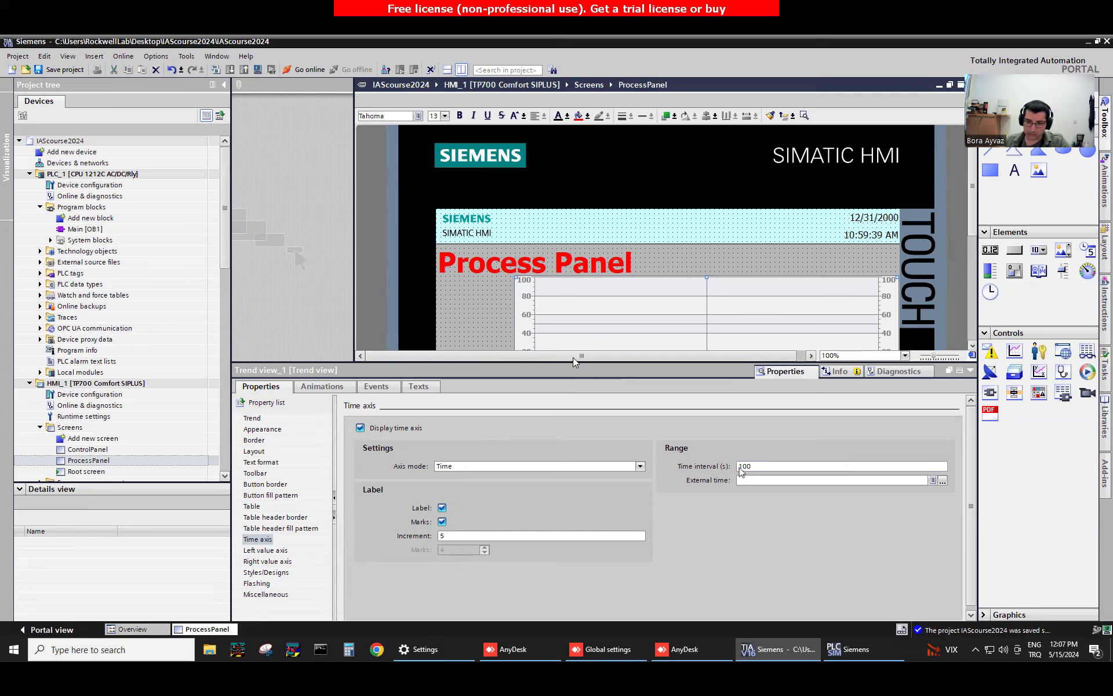
click(533, 468)
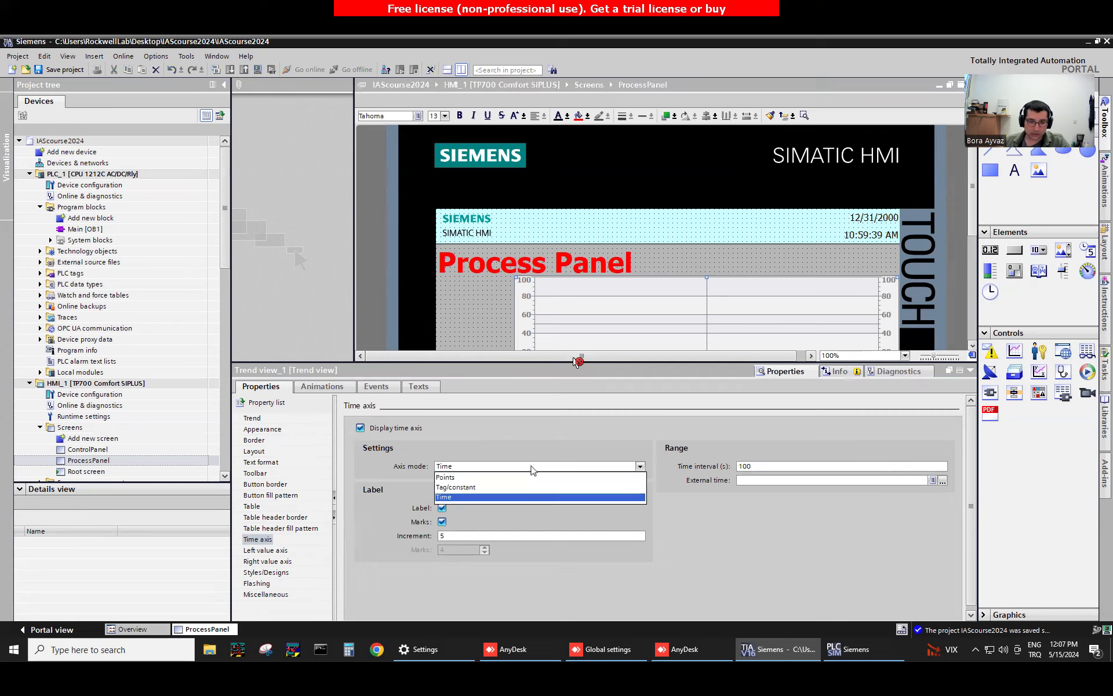
click(542, 471)
click(464, 467)
click(464, 466)
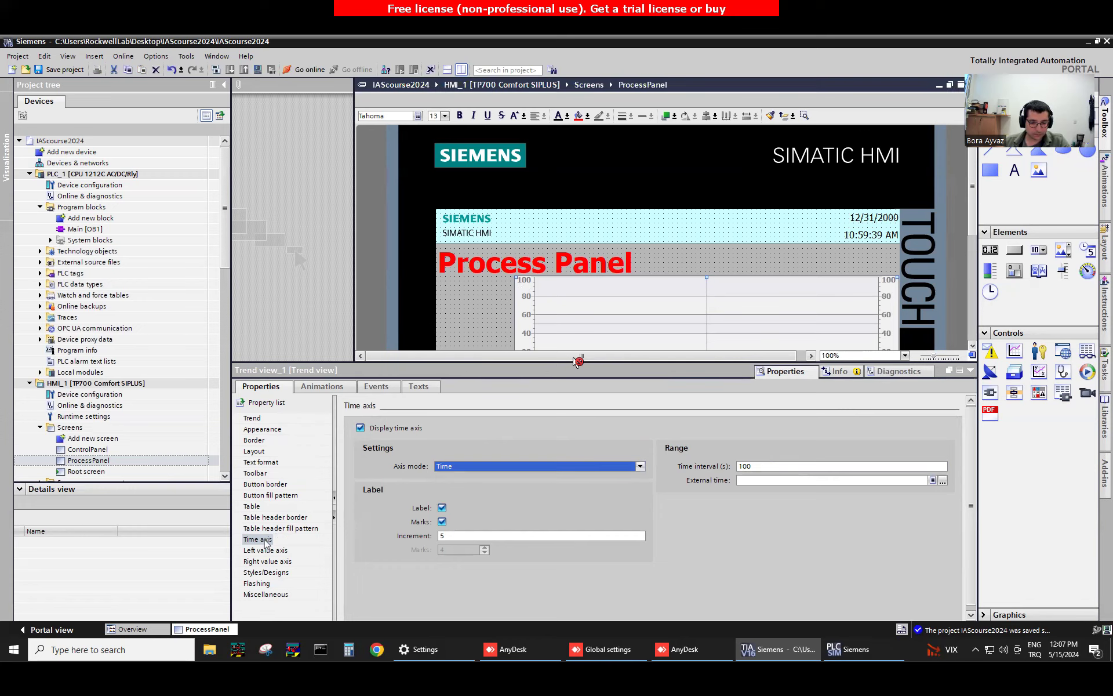
Enable auto-size for the trend view's left and right value axes, and save the project
click(274, 554)
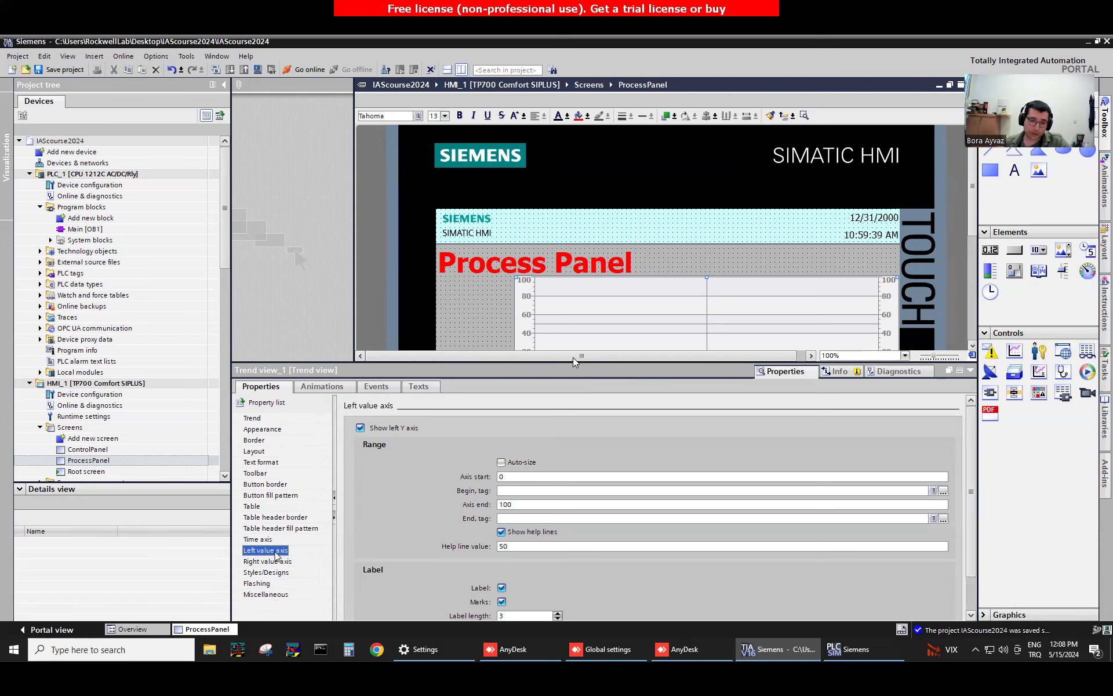
click(501, 463)
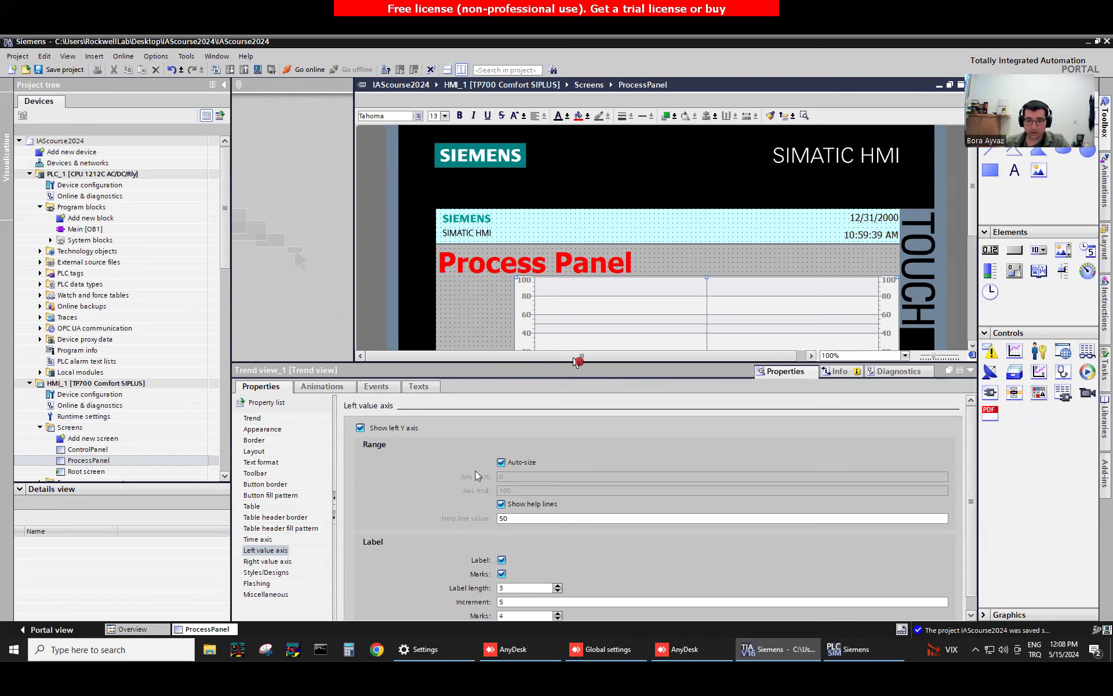
drag(969, 489, 967, 520)
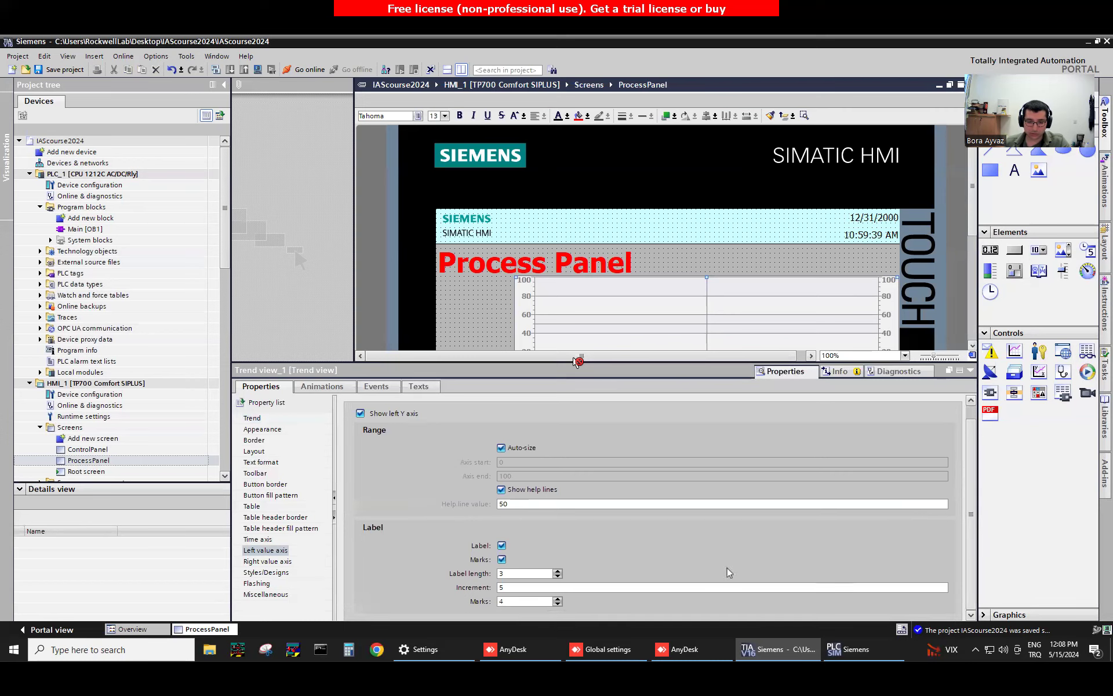
click(267, 561)
click(501, 462)
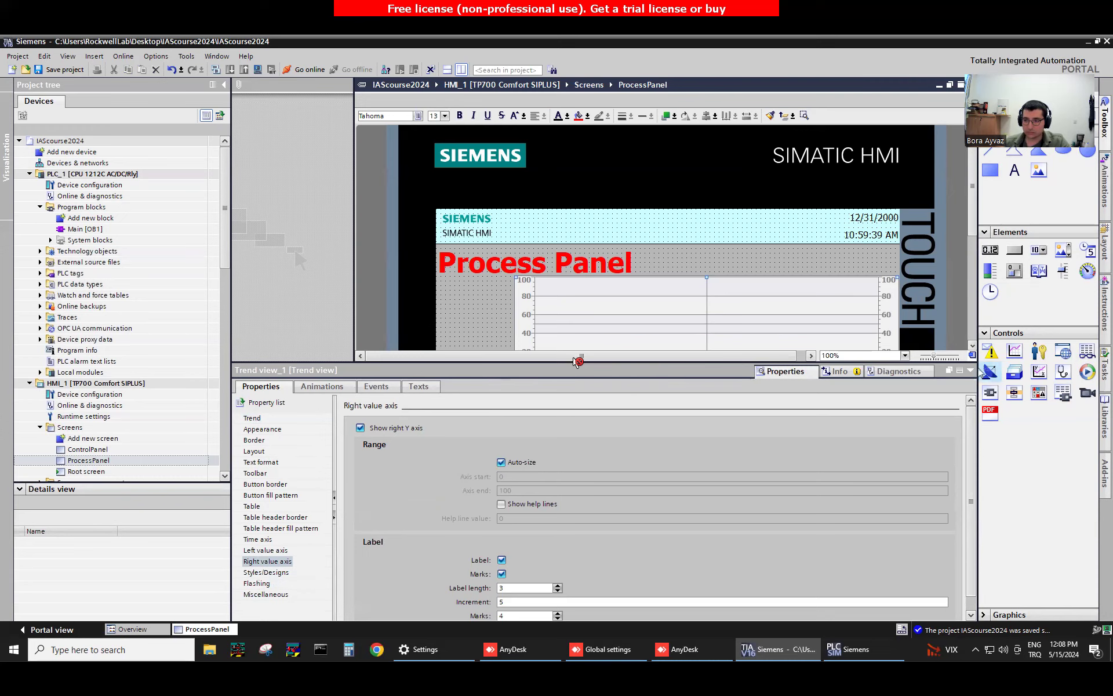
click(575, 360)
key(ctrl+s)
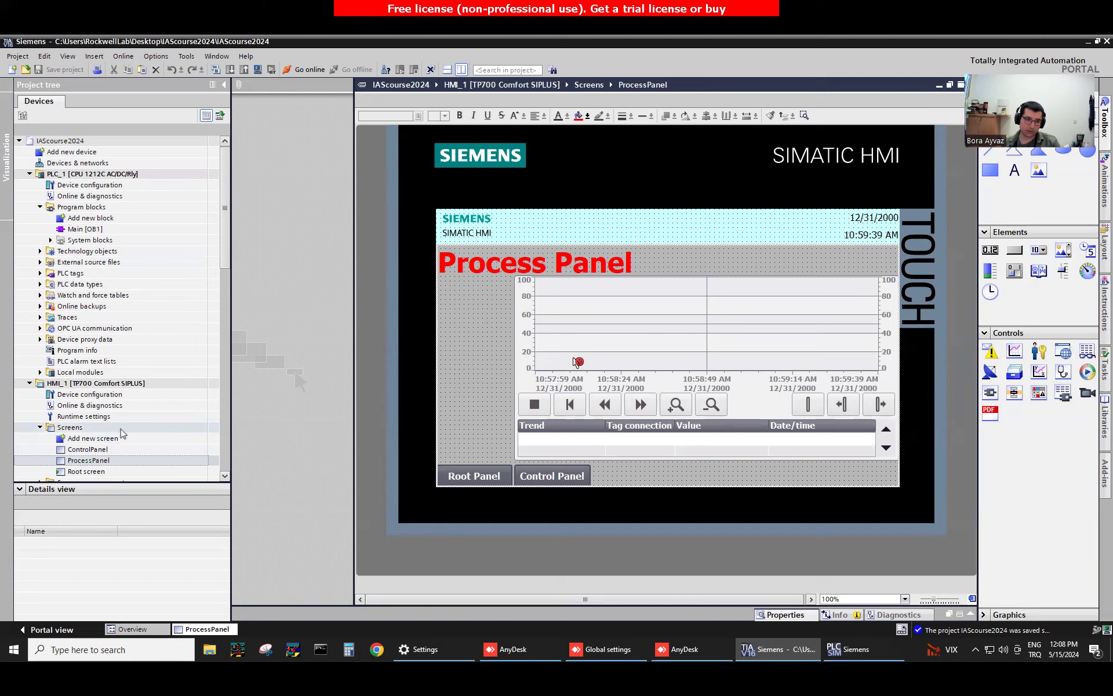
Copy the Start, Stop and Reset buttons from the ControlPanel screen to the left of ProcessPanel's trend view, and save the project
drag(88, 449, 381, 419)
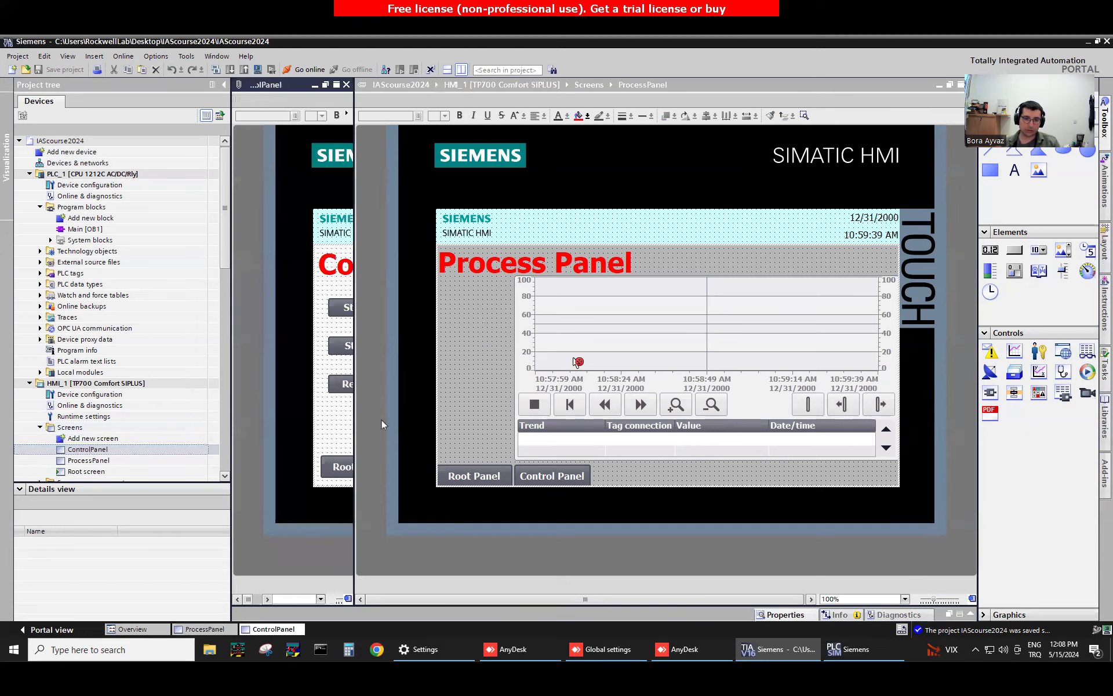
click(331, 301)
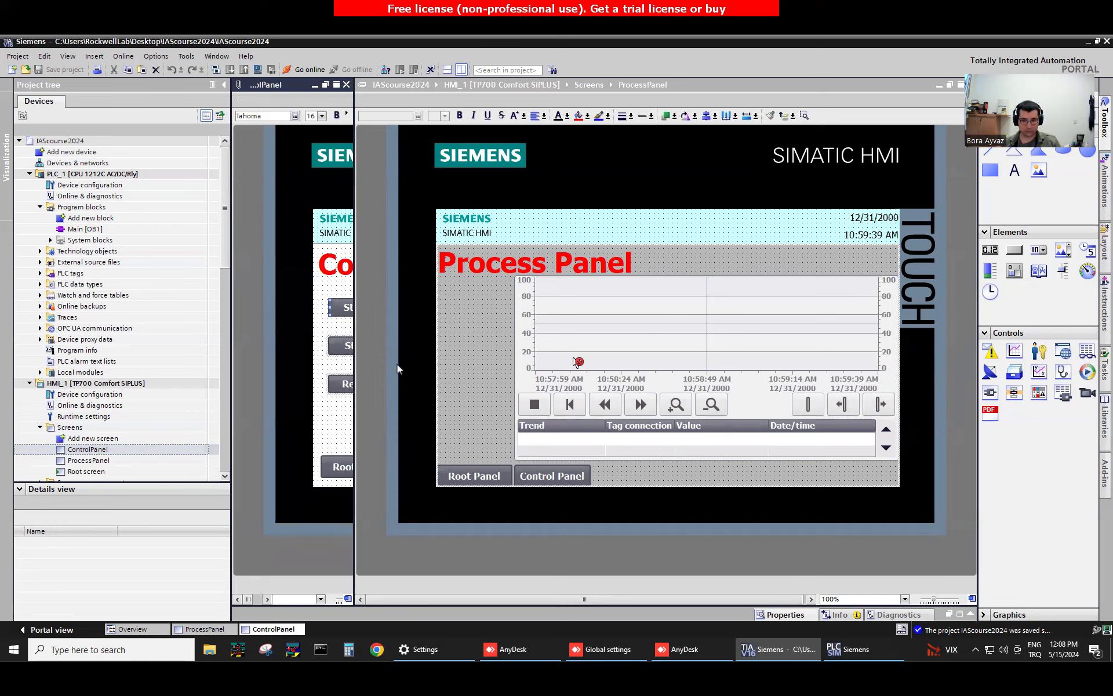
key(ctrl+v)
drag(424, 329, 484, 319)
click(471, 421)
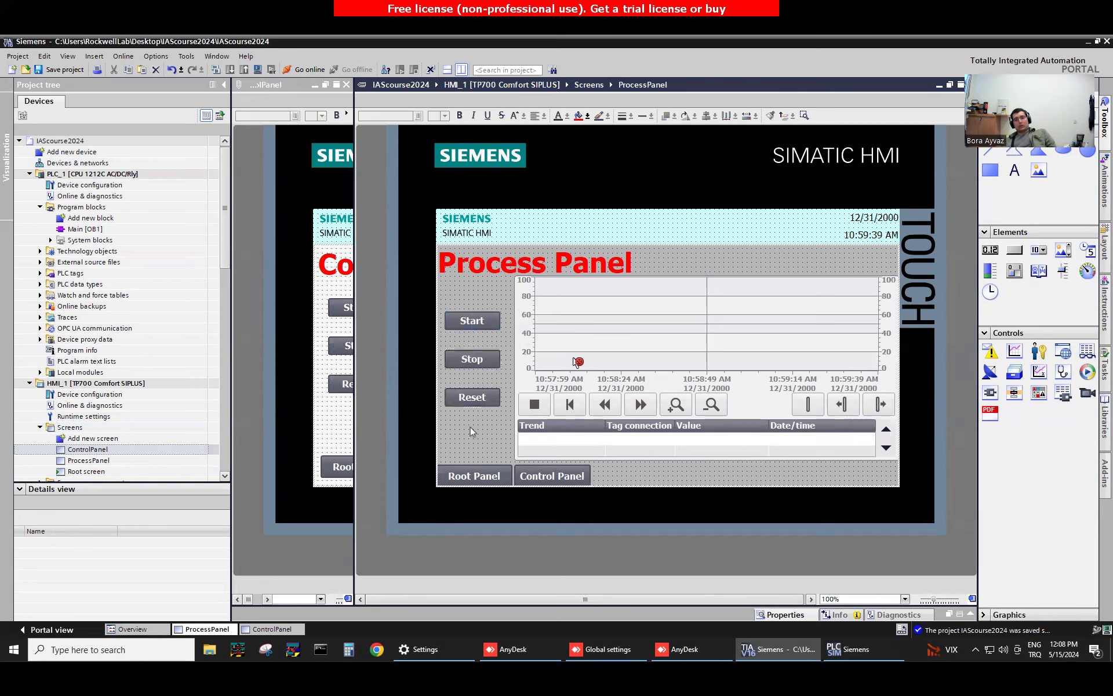
key(ctrl+s)
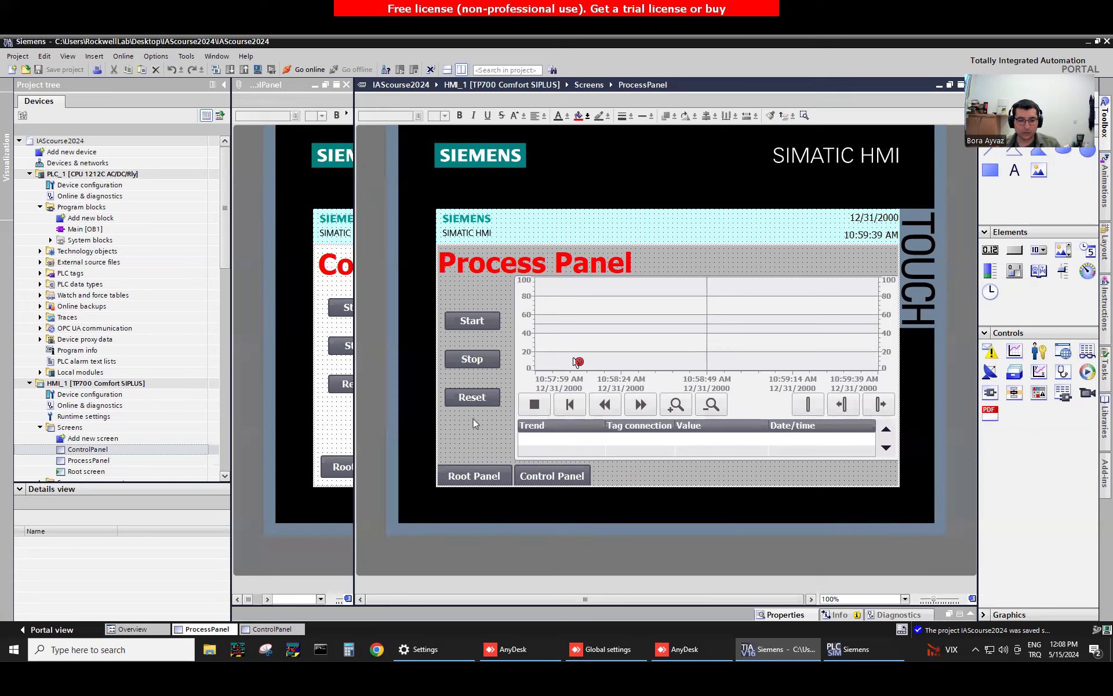
click(472, 398)
click(477, 434)
click(486, 362)
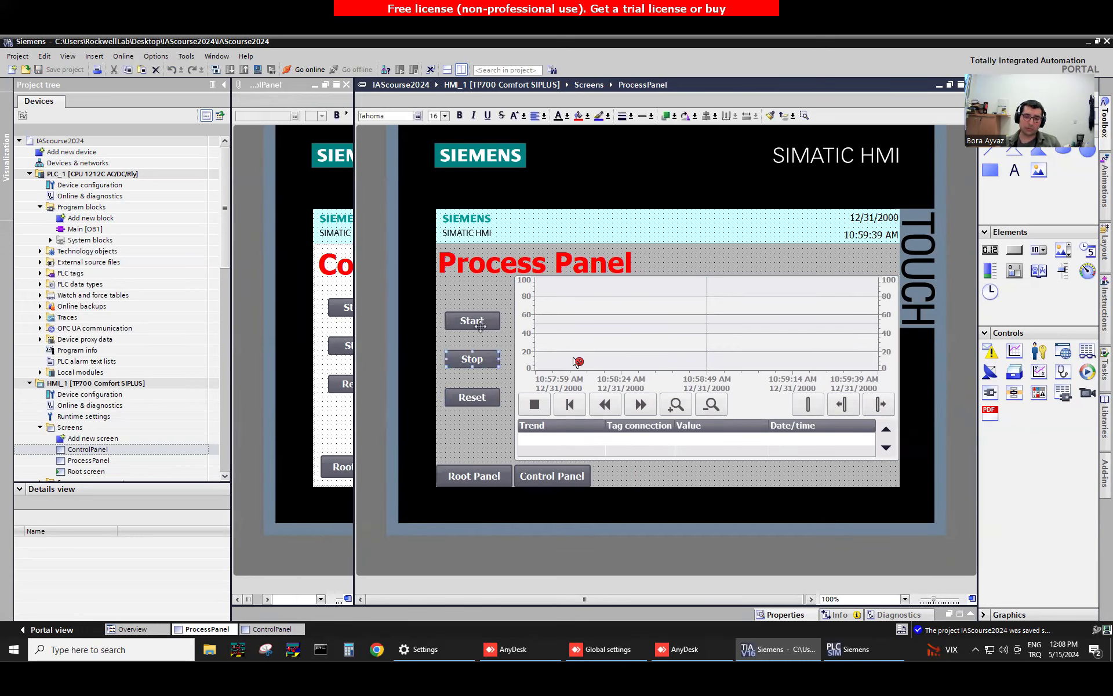
click(463, 453)
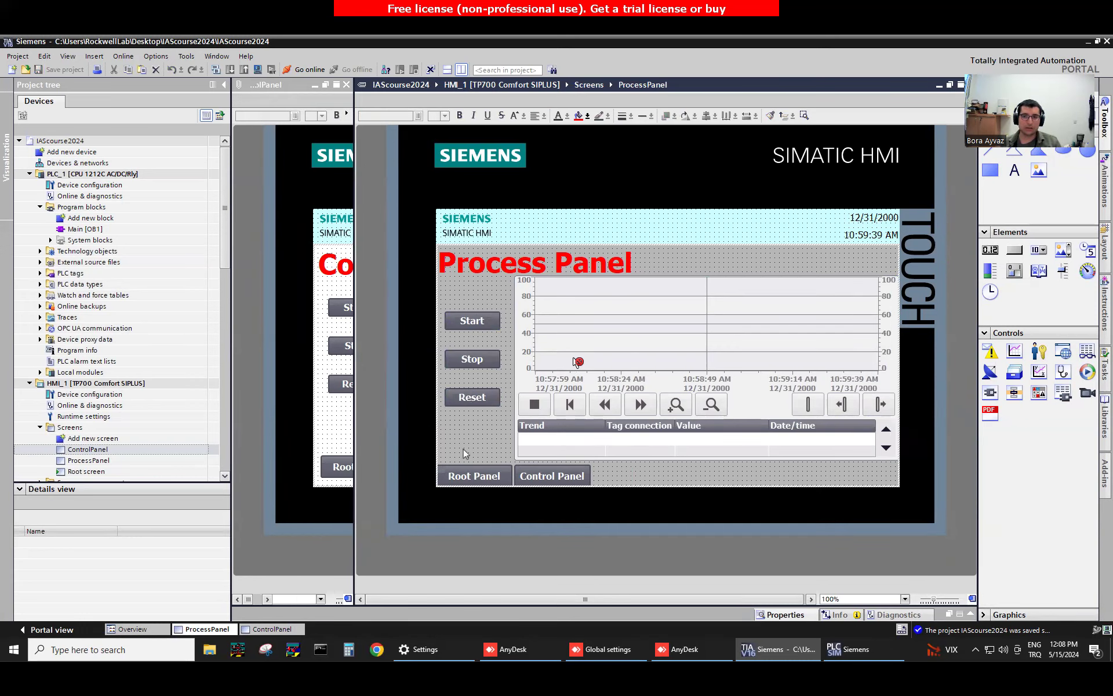
Close the ProcessPanel and ControlPanel editors, open the Root screen and start the HMI simulation
click(960, 85)
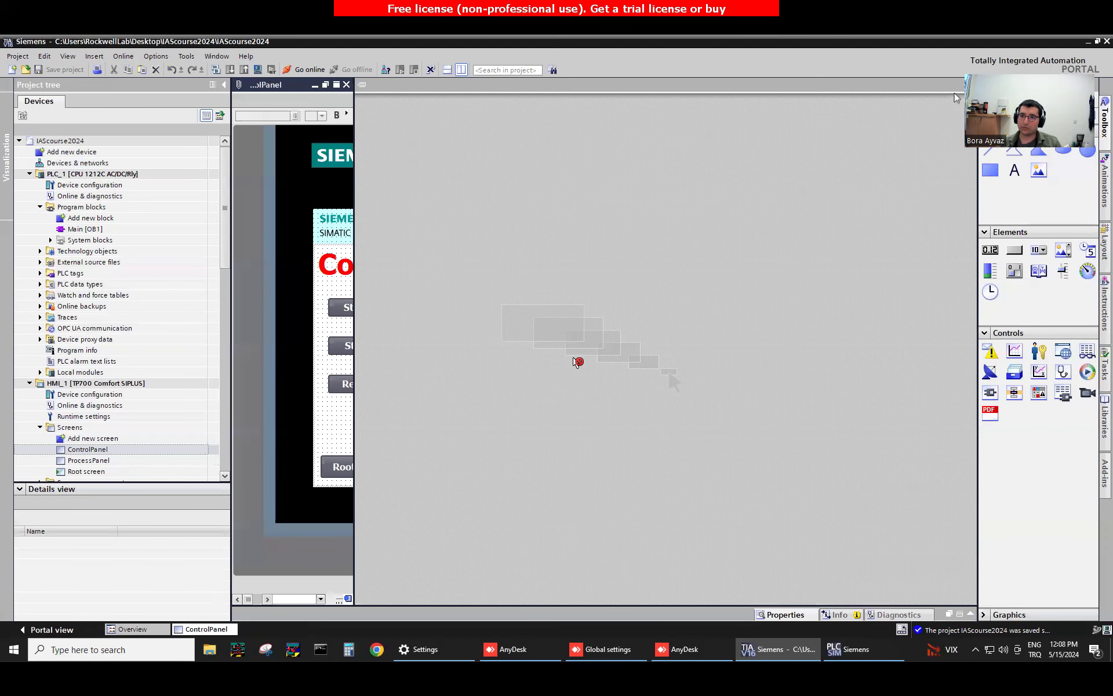
click(347, 84)
click(103, 474)
double_click(104, 471)
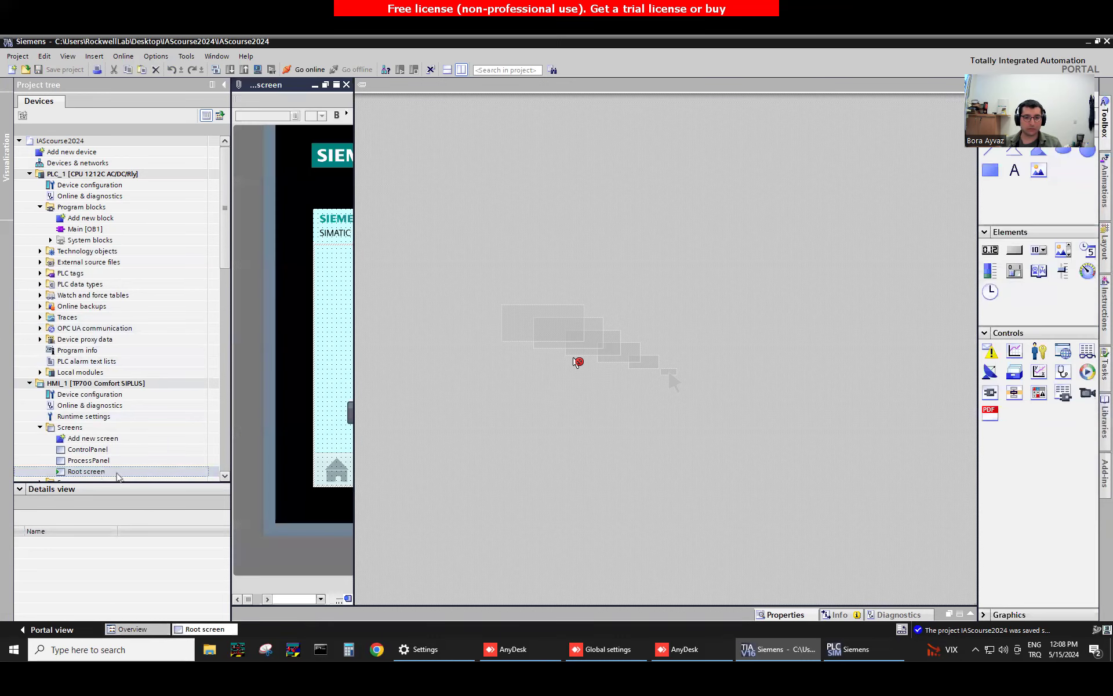
drag(605, 233, 856, 260)
click(258, 69)
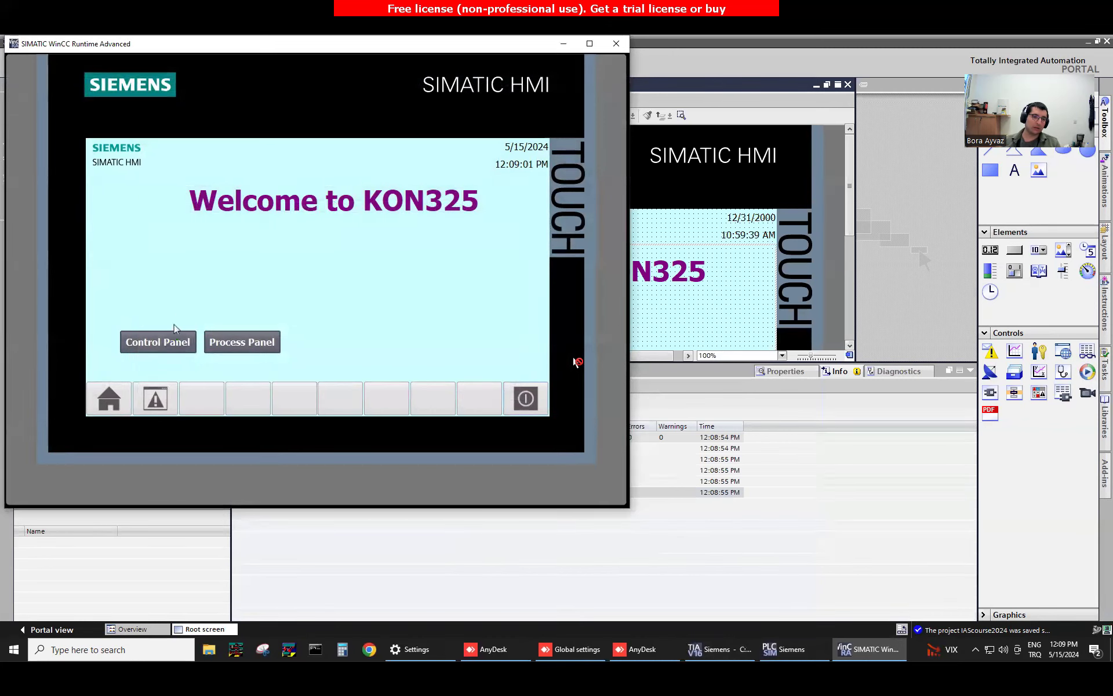
Open the Control Panel in the simulation and test its Start, Stop and Reset buttons
click(163, 347)
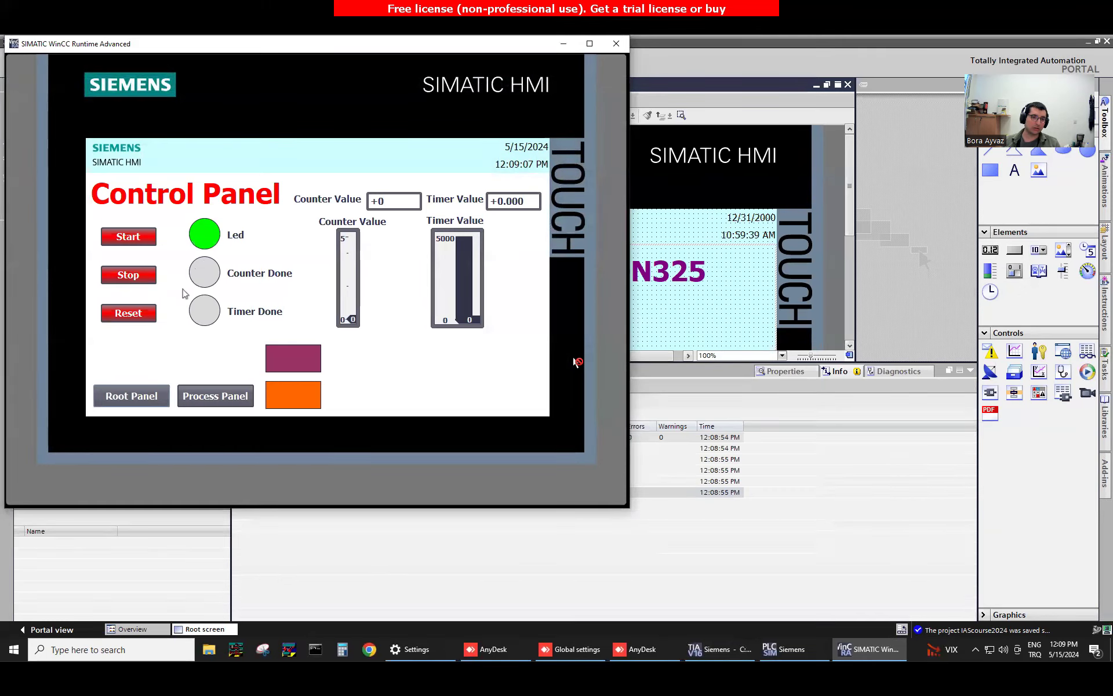
click(135, 275)
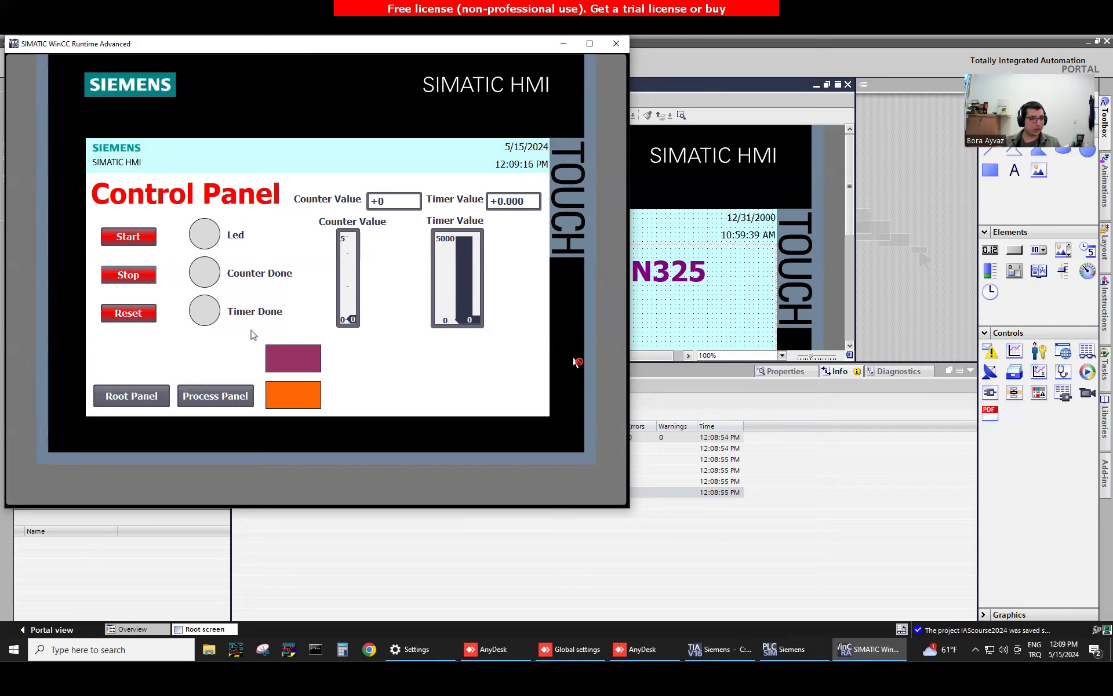
click(141, 242)
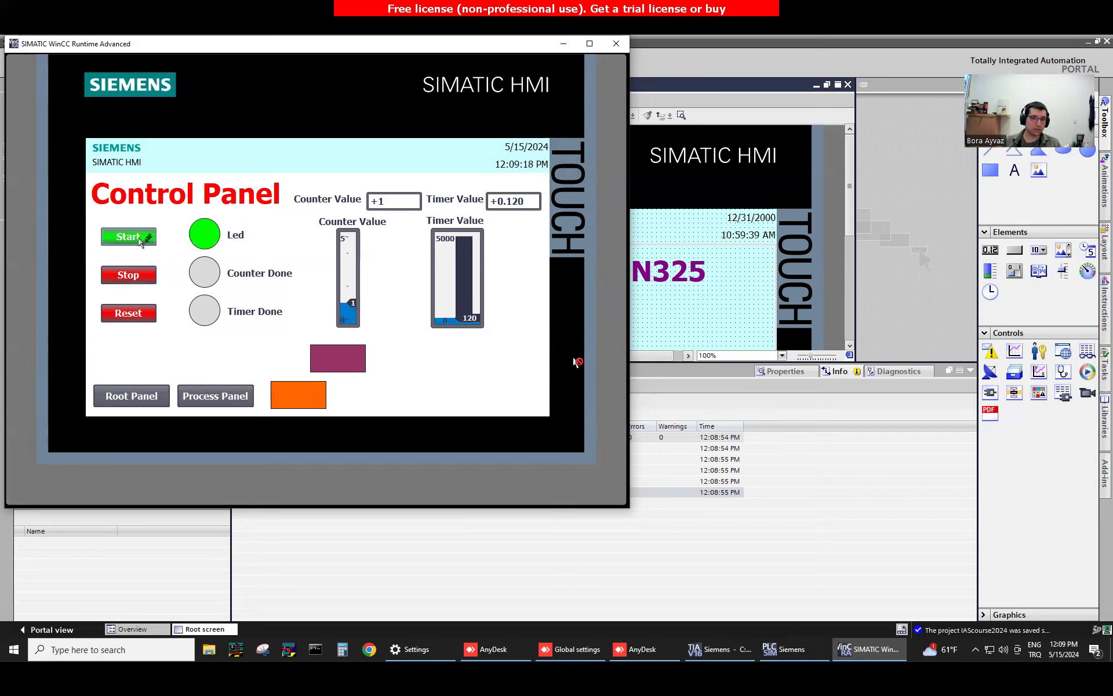
click(139, 276)
click(139, 313)
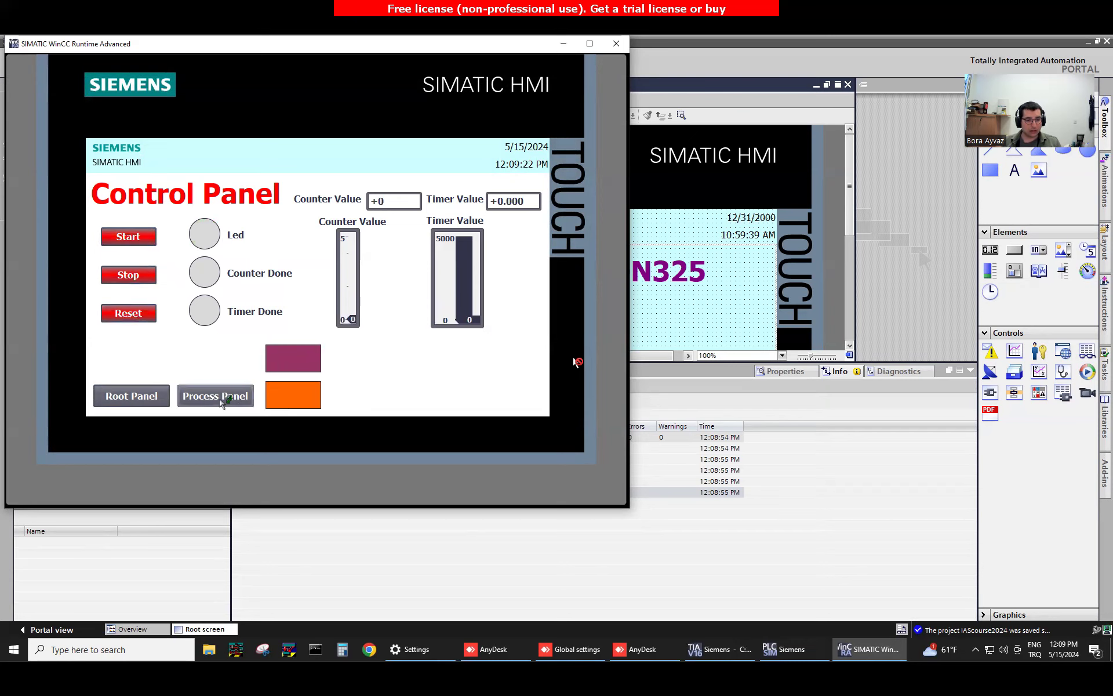
Open the Process Panel in the simulation and operate Start and Stop repeatedly to plot the TimerValue and CounterValue trends
click(229, 397)
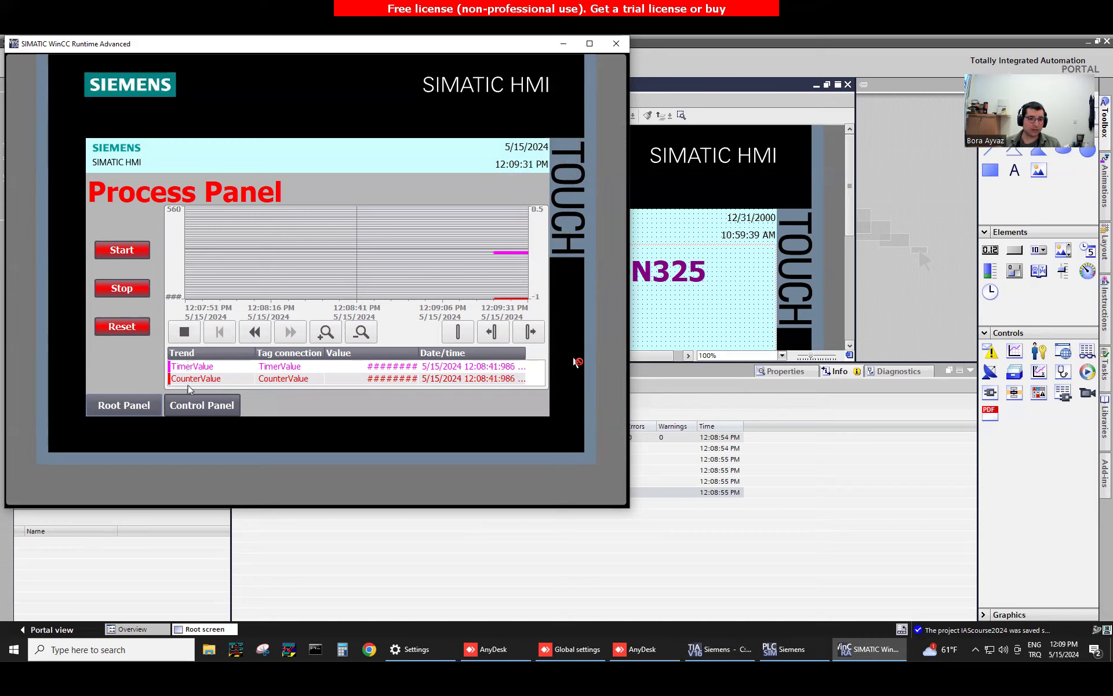
click(123, 255)
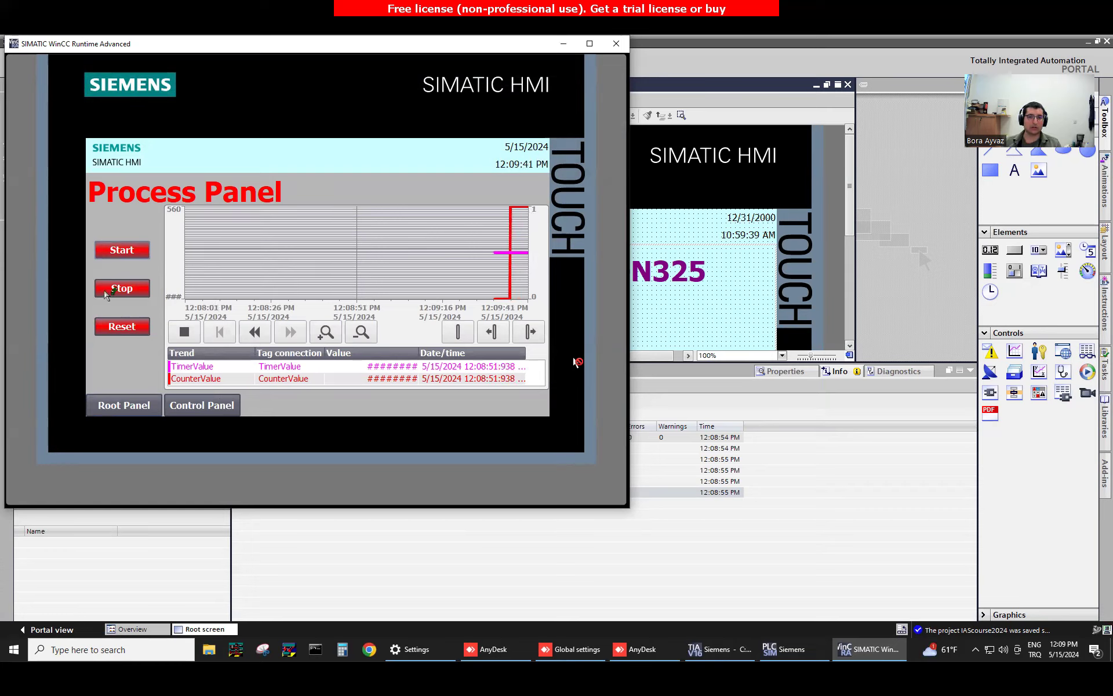
click(107, 295)
click(124, 248)
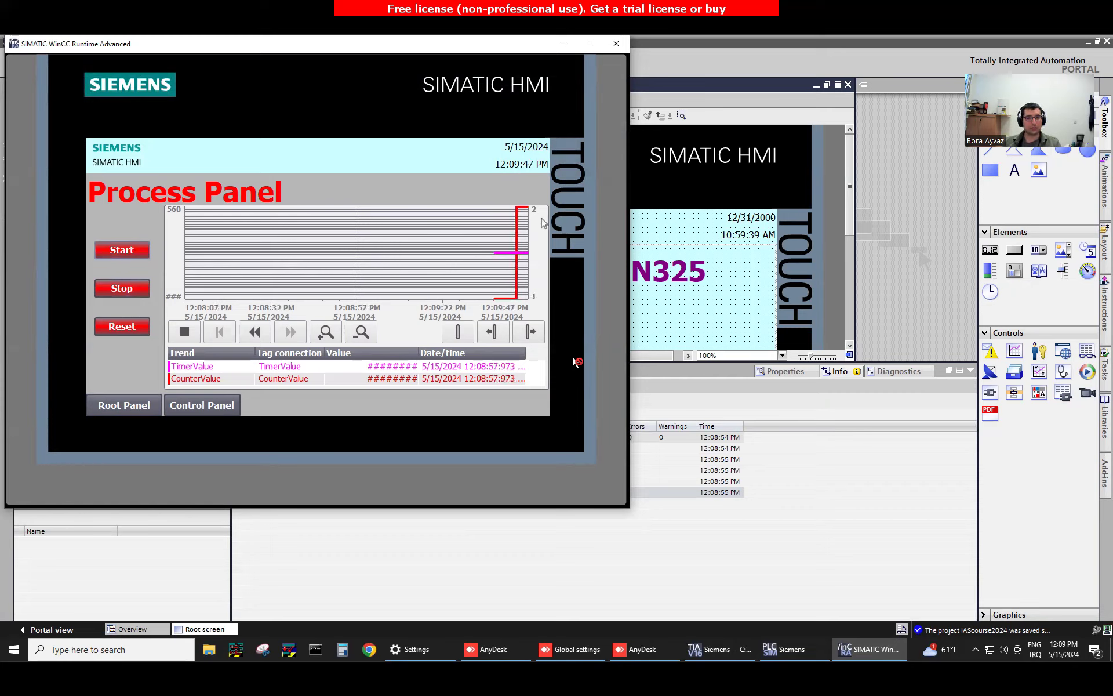
click(123, 253)
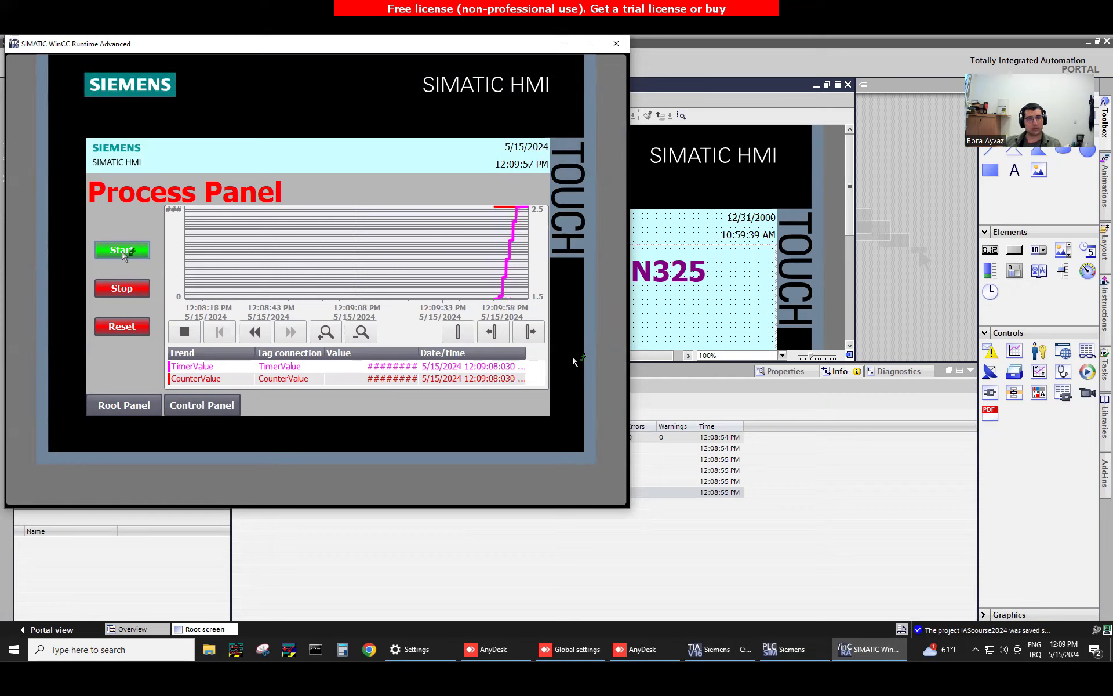
click(122, 252)
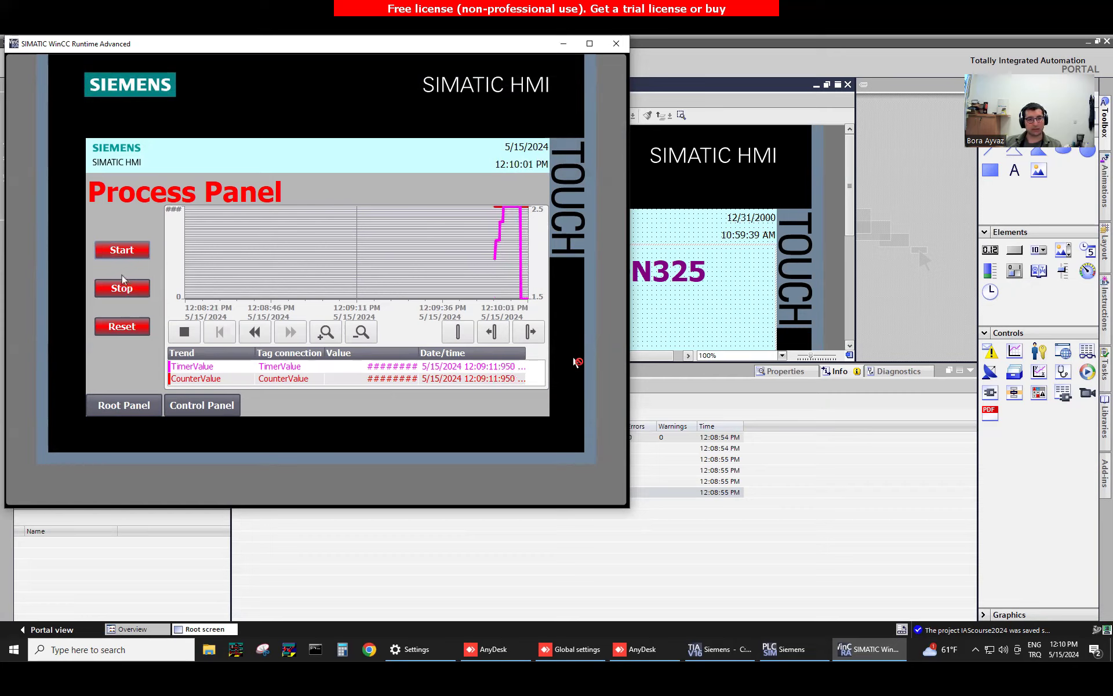
click(119, 256)
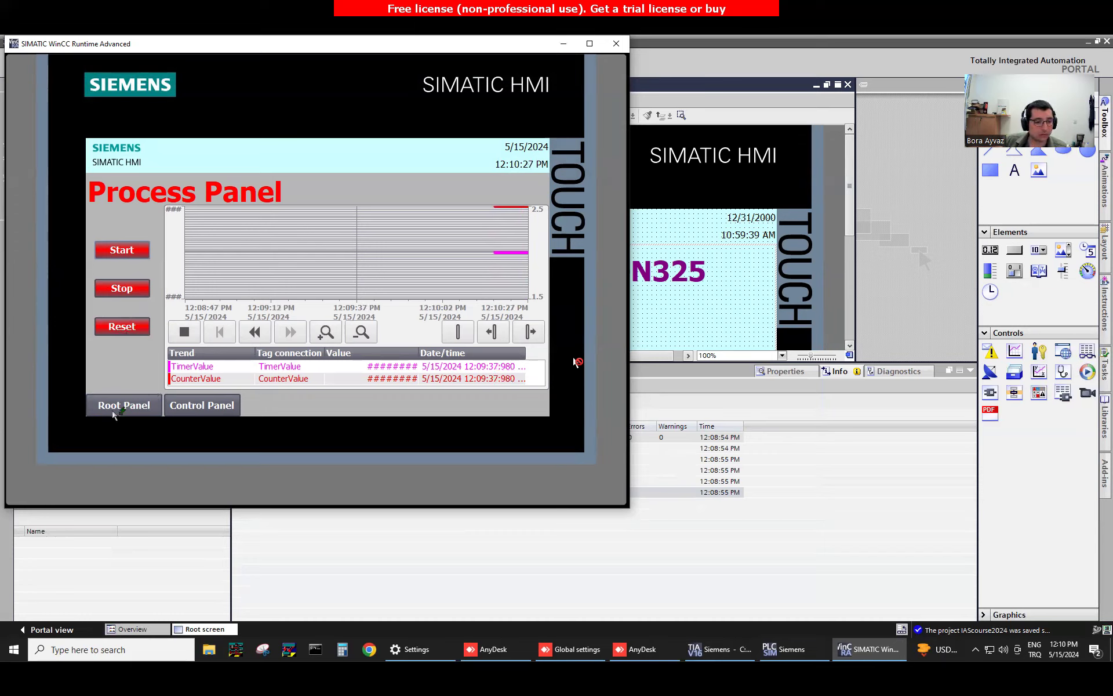
Exit the HMI runtime from the root screen and show the desktop
click(148, 413)
click(526, 400)
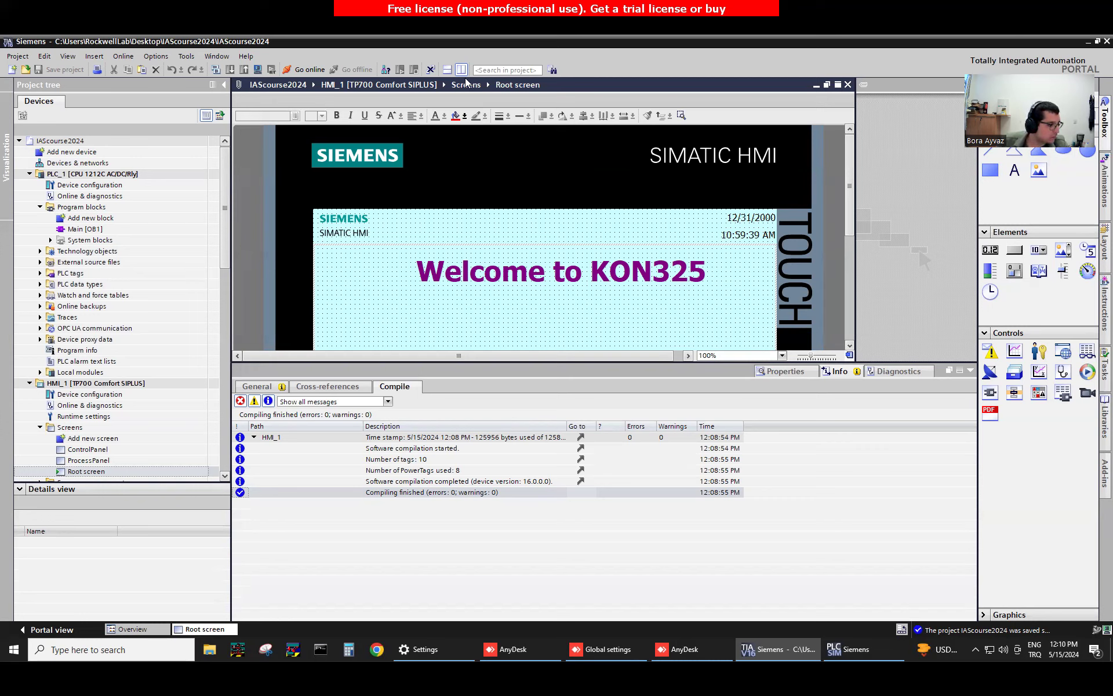
key(super+d)
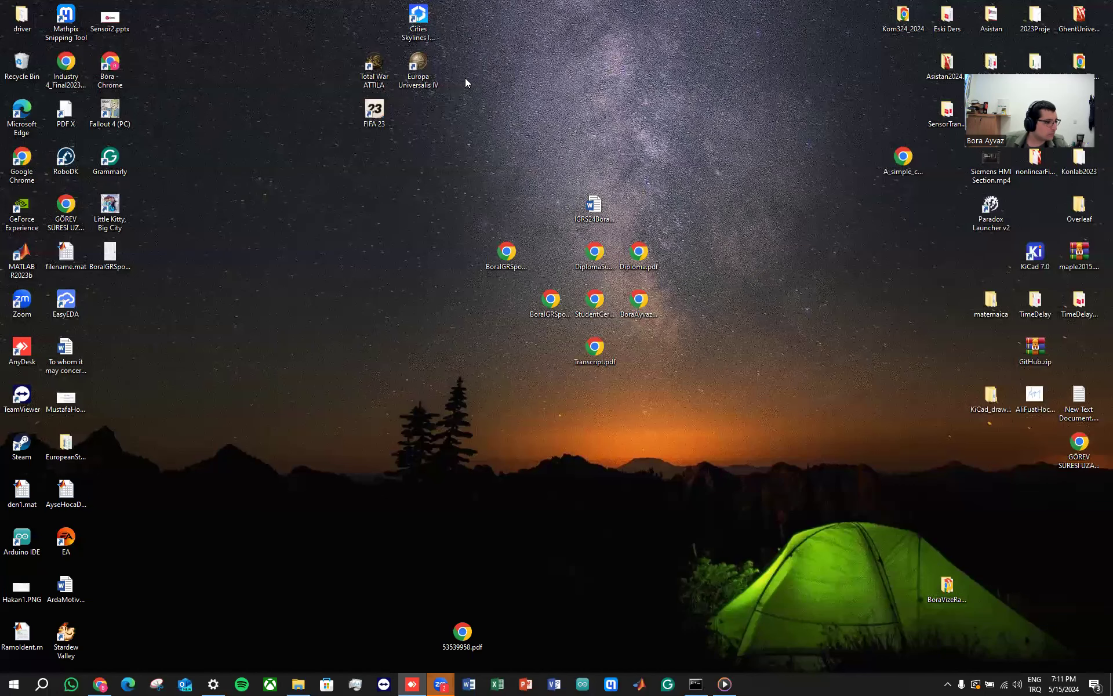